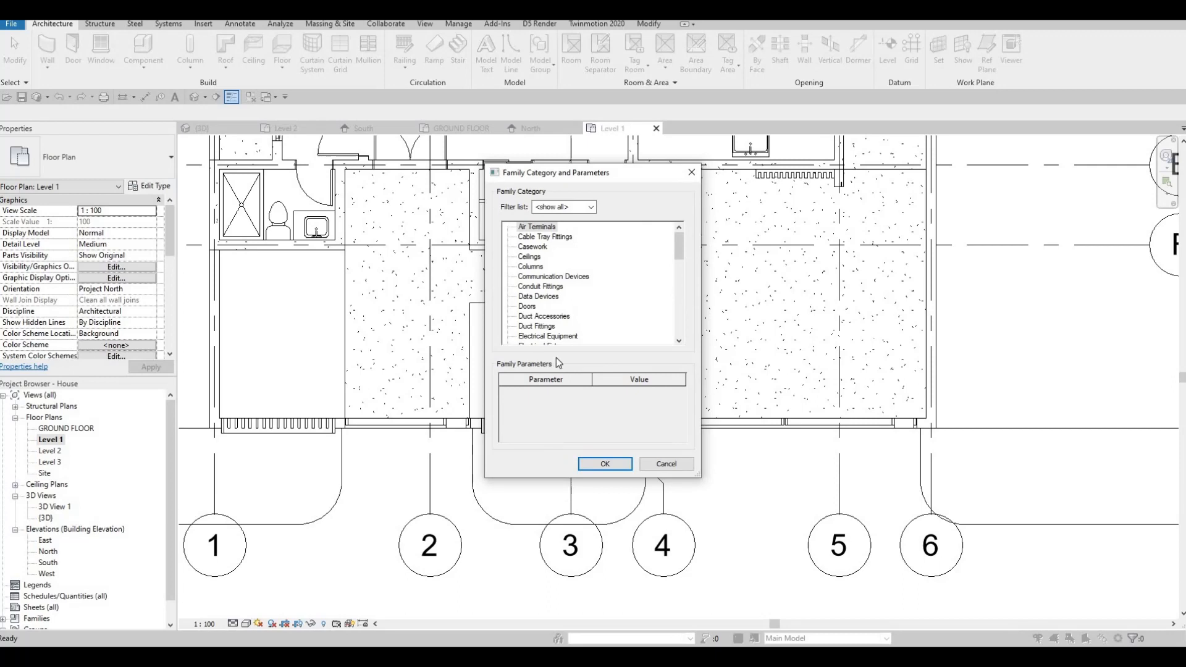
Create an in-place model in the Generic Models family category
{"action": "scroll", "coordinate": [544, 295], "scroll_direction": "down", "scroll_amount": 6}
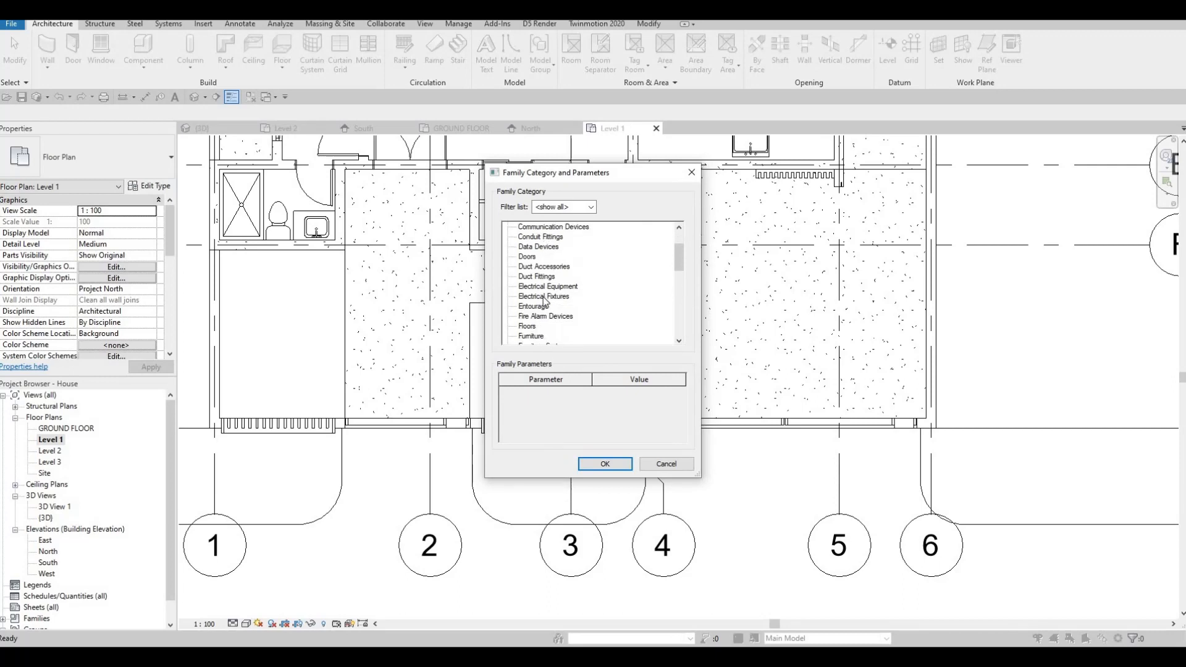
{"action": "scroll", "coordinate": [547, 311], "scroll_direction": "down", "scroll_amount": 3}
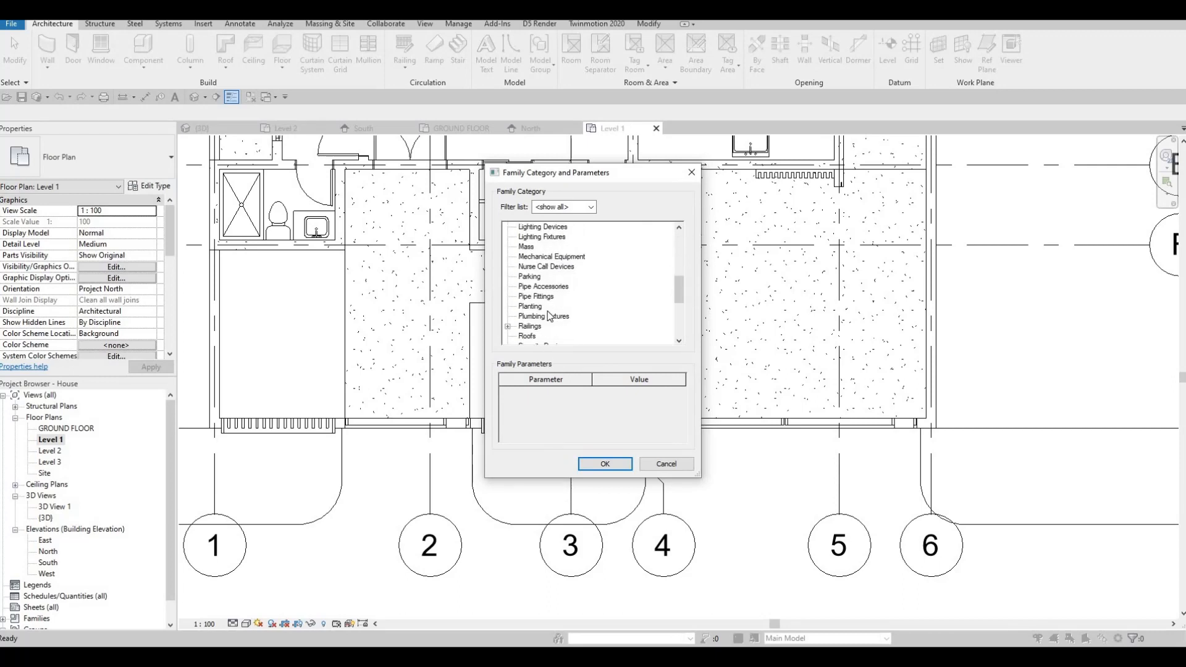
{"action": "scroll", "coordinate": [554, 276], "scroll_direction": "up", "scroll_amount": 2}
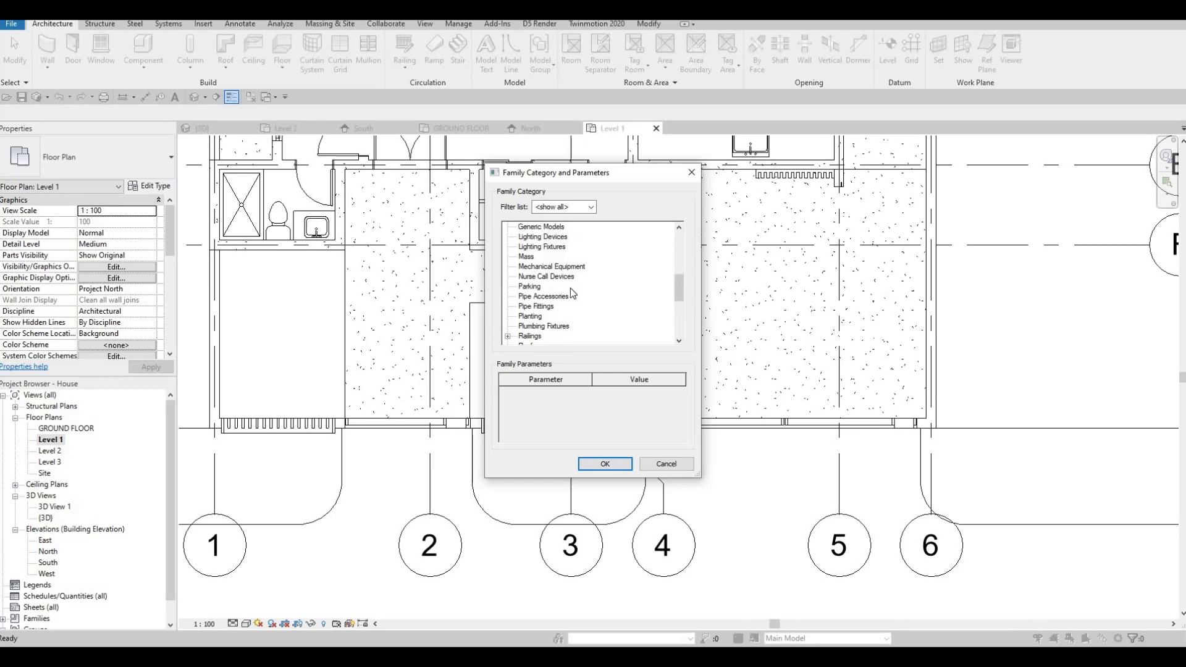
{"action": "left_click", "coordinate": [541, 227]}
{"action": "left_click", "coordinate": [604, 464]}
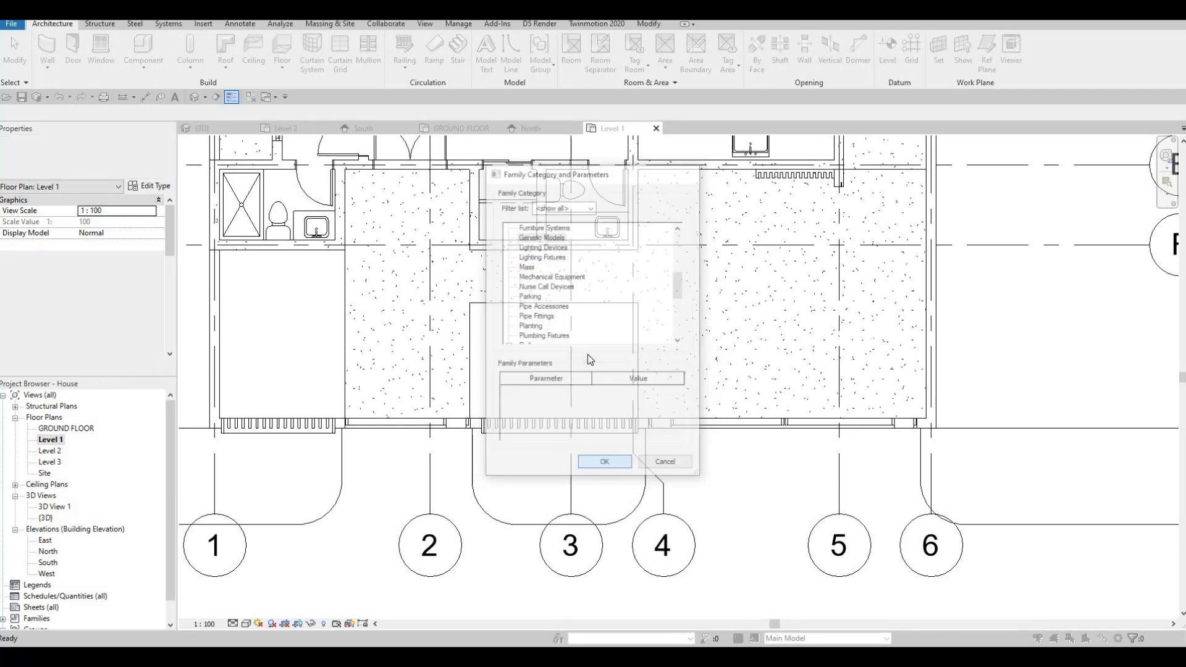
{"action": "left_click", "coordinate": [590, 350]}
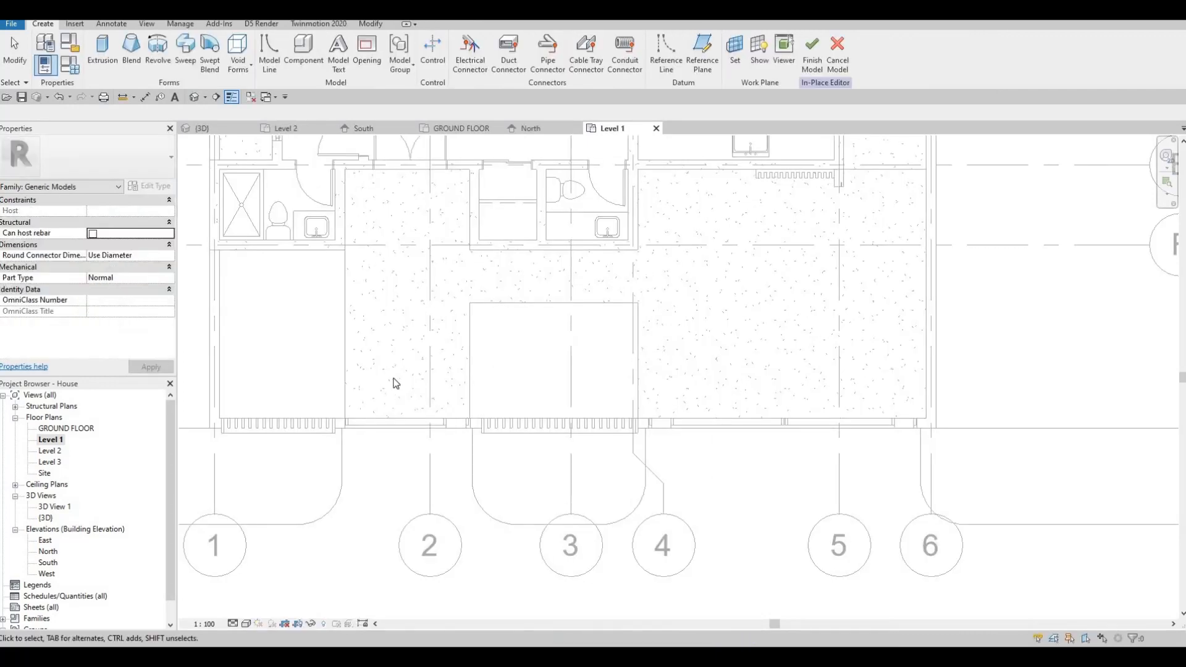
Start an extrusion and set its material to Aluminum 7075 from the AEC Materials metal library
{"action": "middle_click_drag", "start_coordinate": [300, 405], "coordinate": [376, 395]}
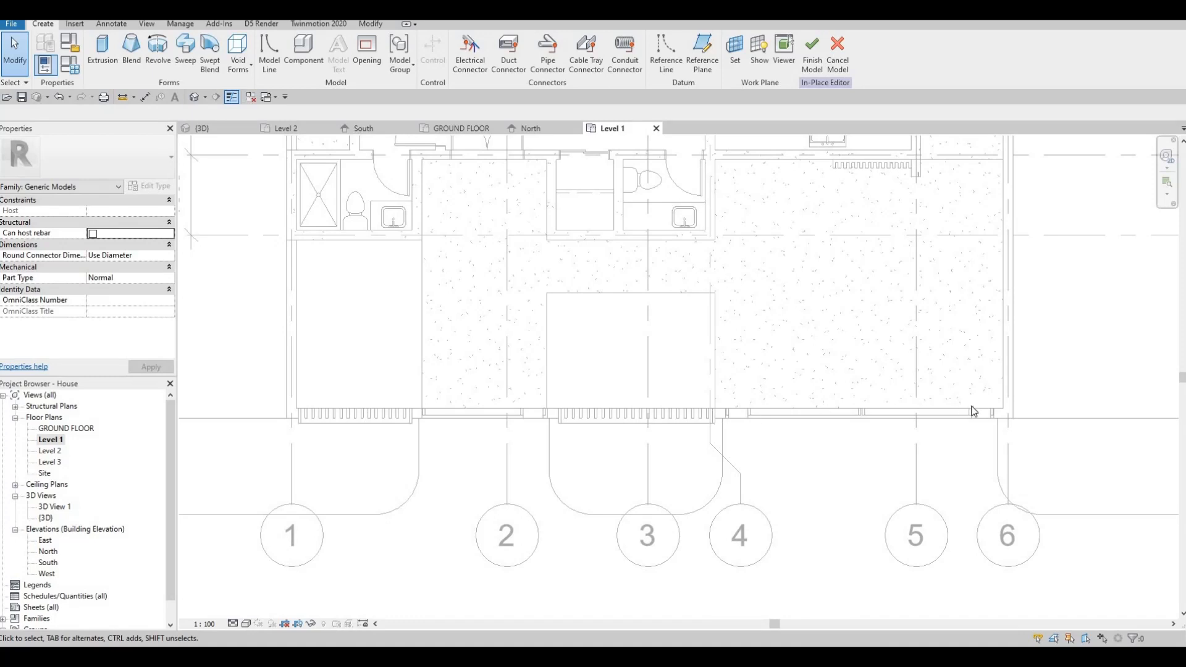
{"action": "left_click", "coordinate": [98, 56]}
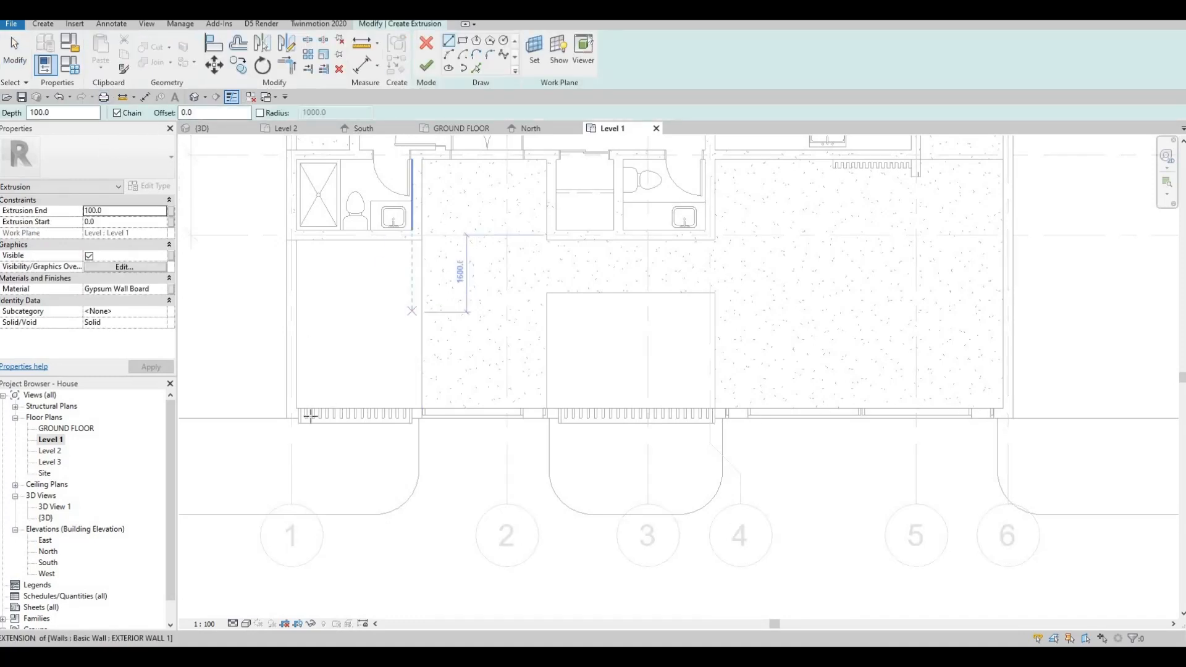
{"action": "scroll", "coordinate": [318, 415], "scroll_direction": "up", "scroll_amount": 4}
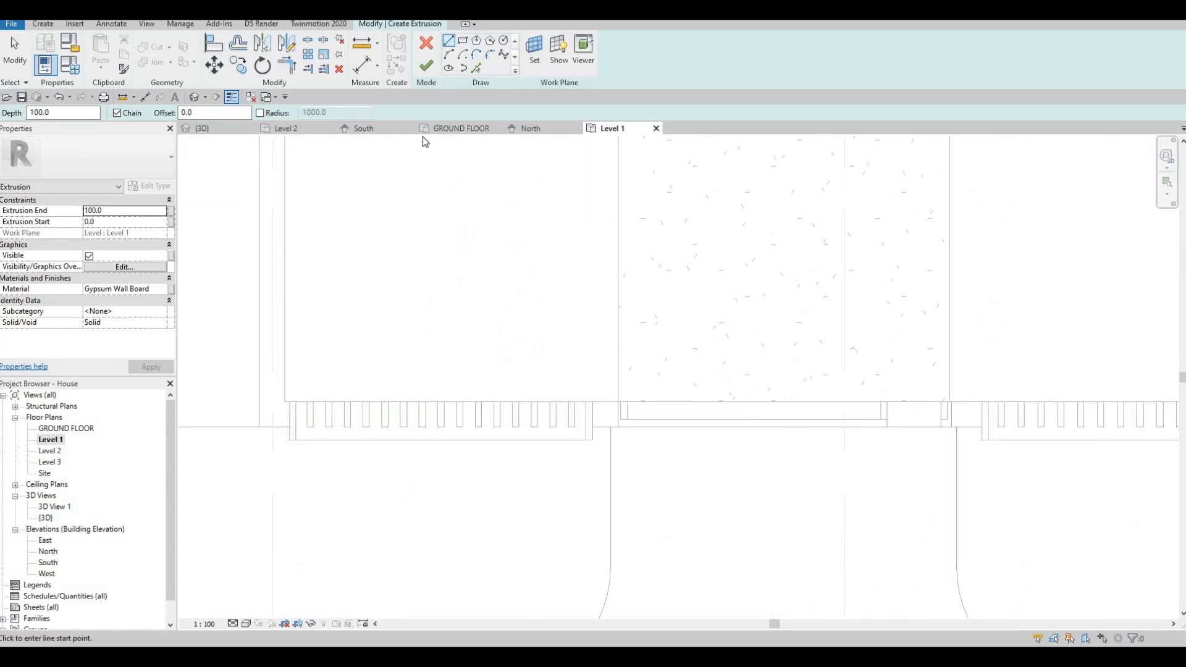
{"action": "left_click", "coordinate": [165, 290]}
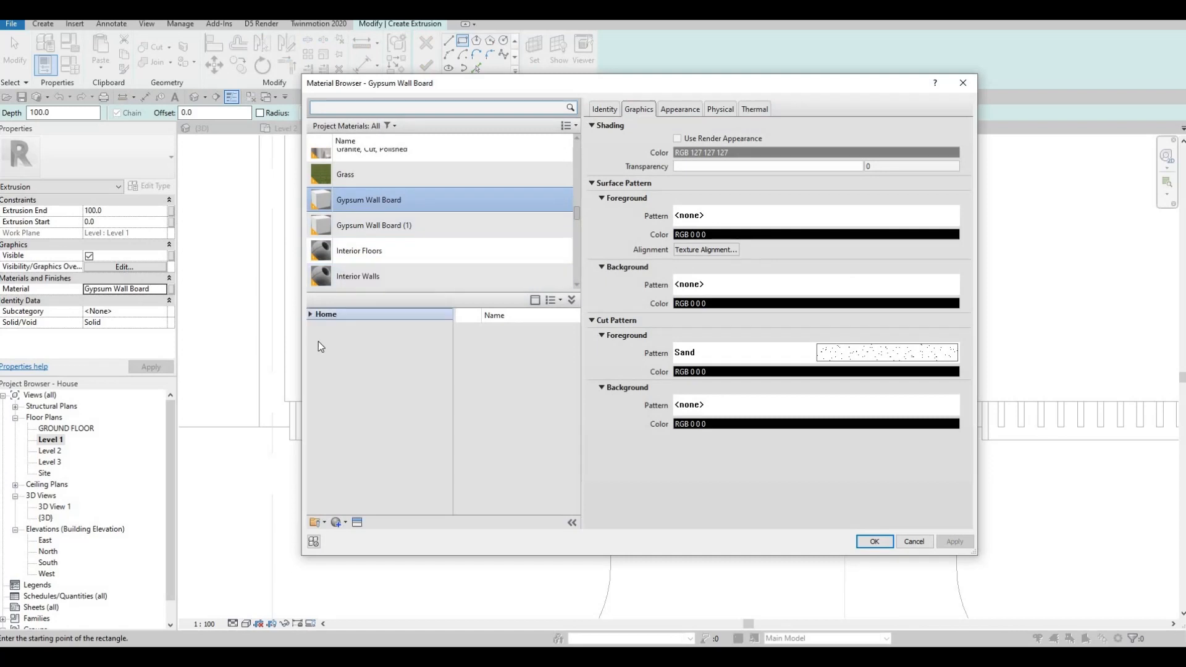
{"action": "left_click", "coordinate": [317, 341]}
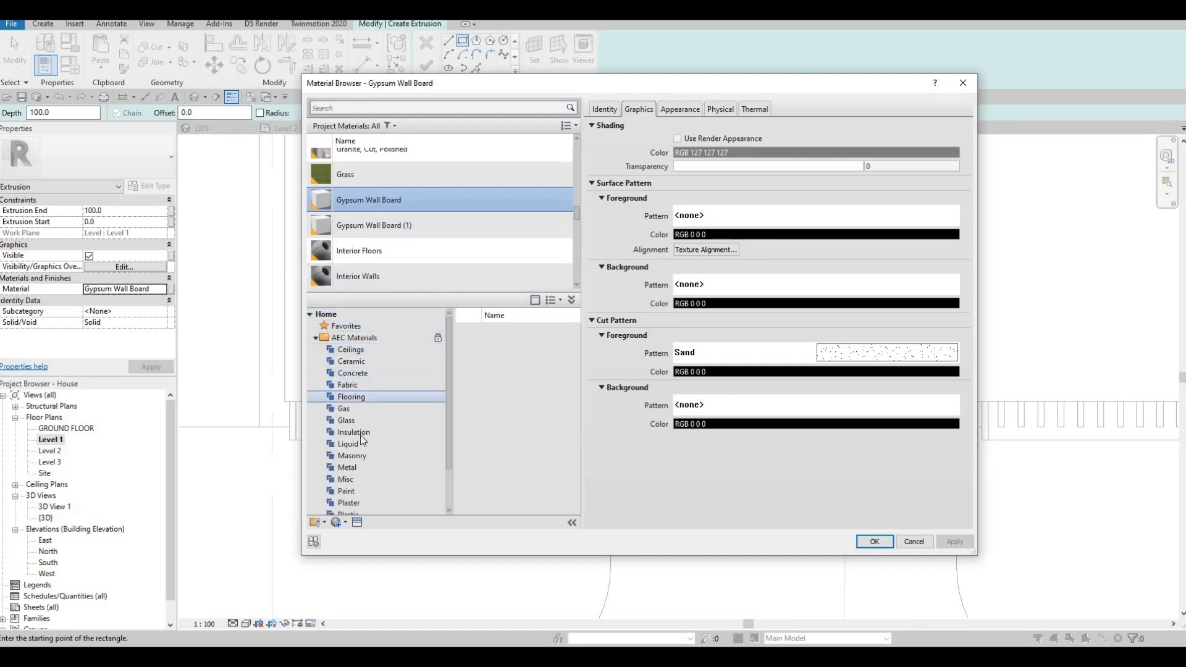
{"action": "left_click", "coordinate": [350, 468]}
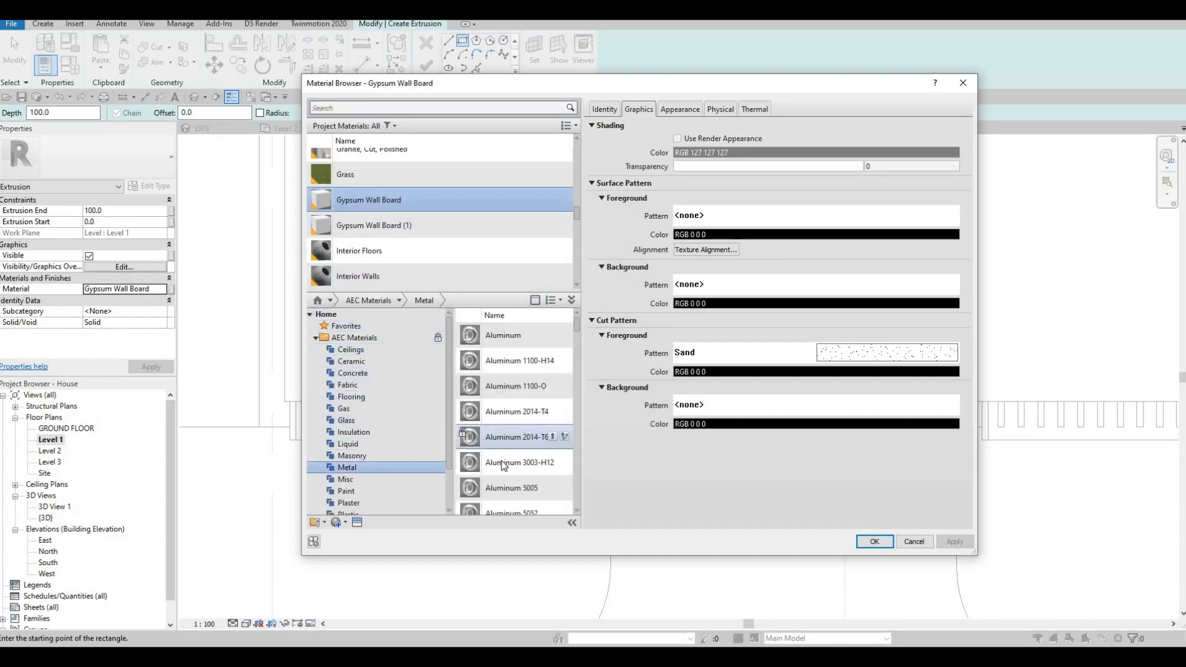
{"action": "scroll", "coordinate": [532, 420], "scroll_direction": "down", "scroll_amount": 2}
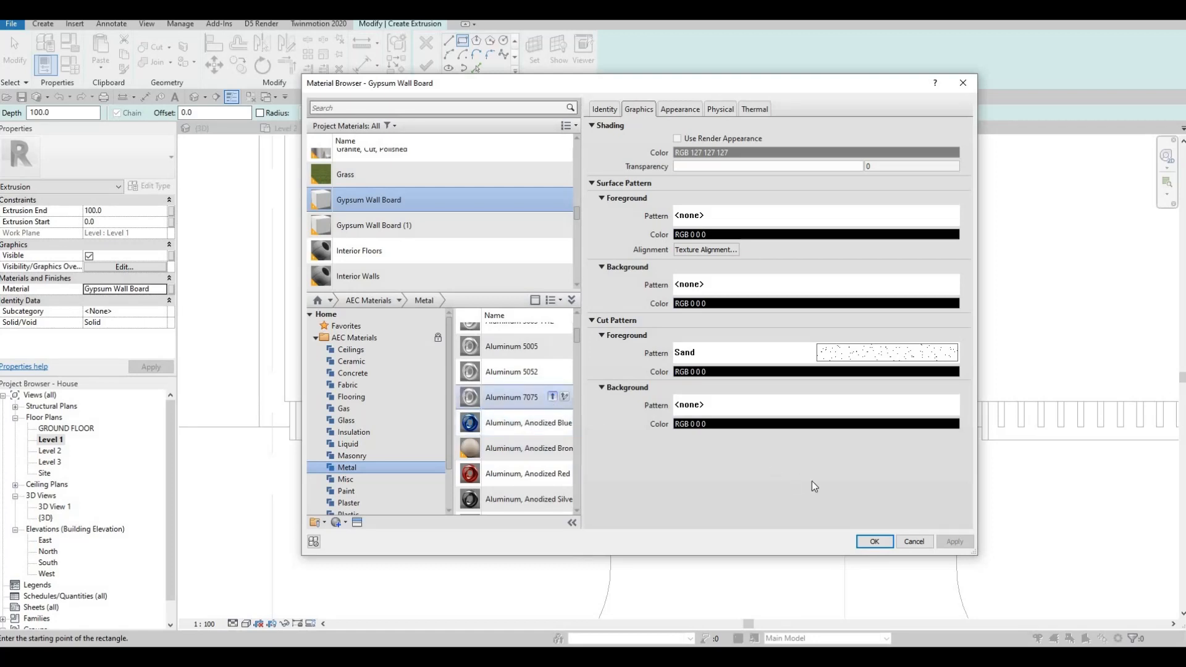
{"action": "left_click", "coordinate": [954, 543]}
{"action": "left_click", "coordinate": [875, 543]}
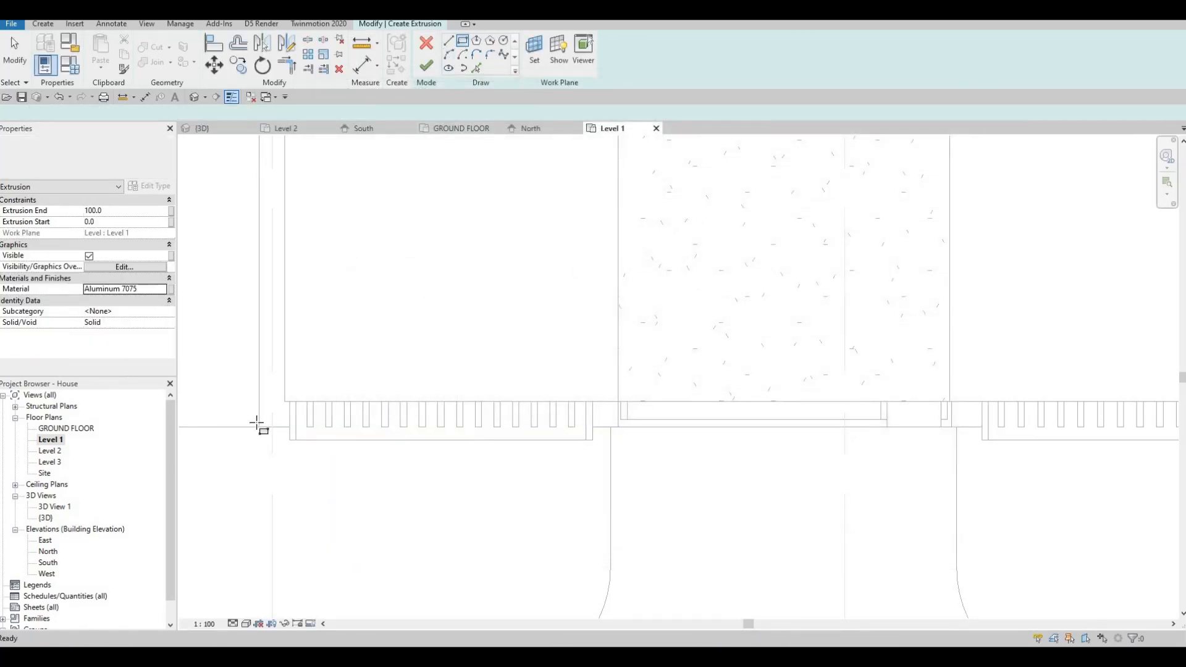
Try to pick a plane on the exterior wall corner at grid 1 as the extrusion's work plane
{"action": "scroll", "coordinate": [273, 410], "scroll_direction": "up", "scroll_amount": 2}
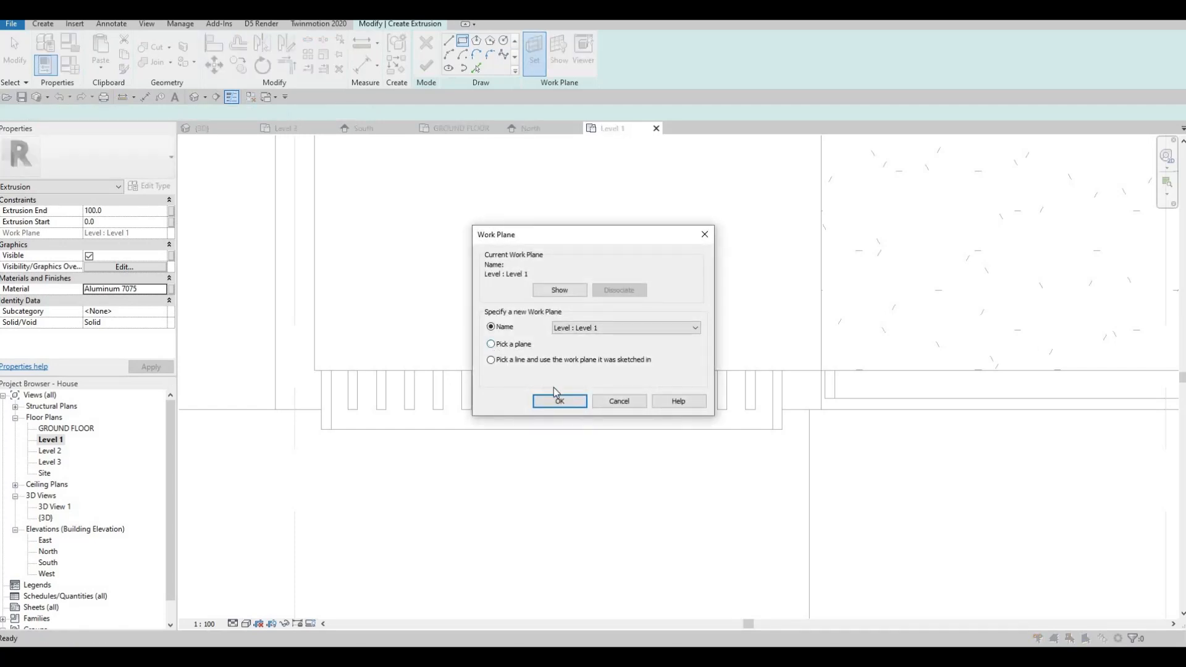
{"action": "key", "text": "Return"}
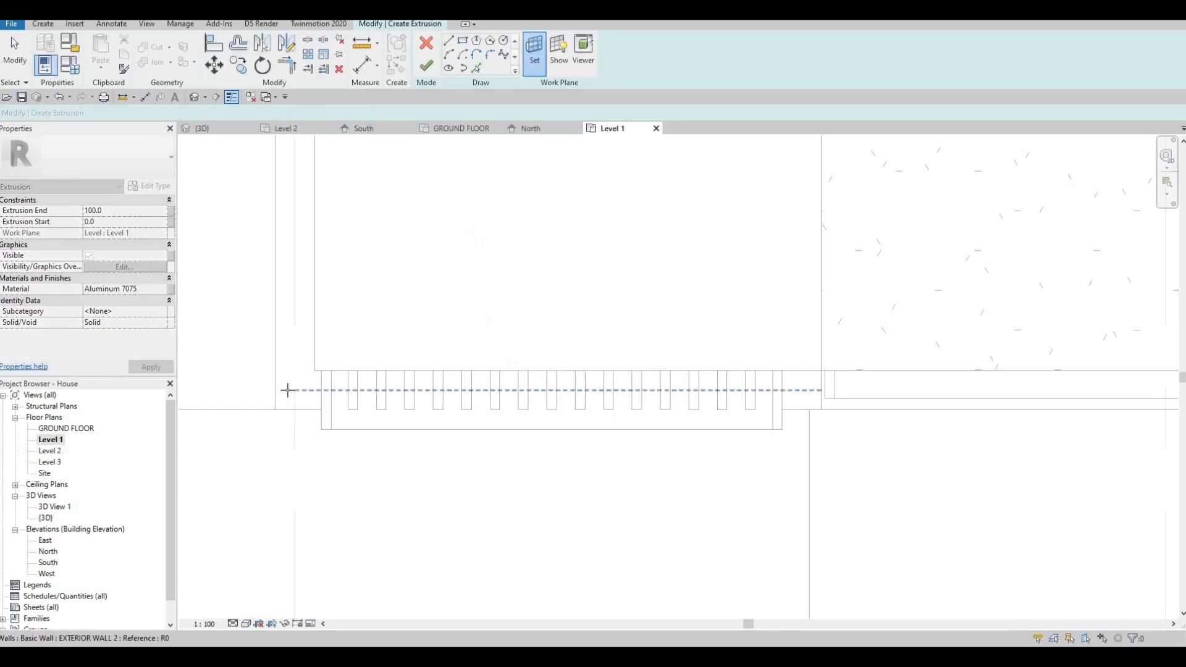
{"action": "key", "text": "Tab"}
{"action": "key", "text": "Tab"}
{"action": "key", "text": "Tab"}
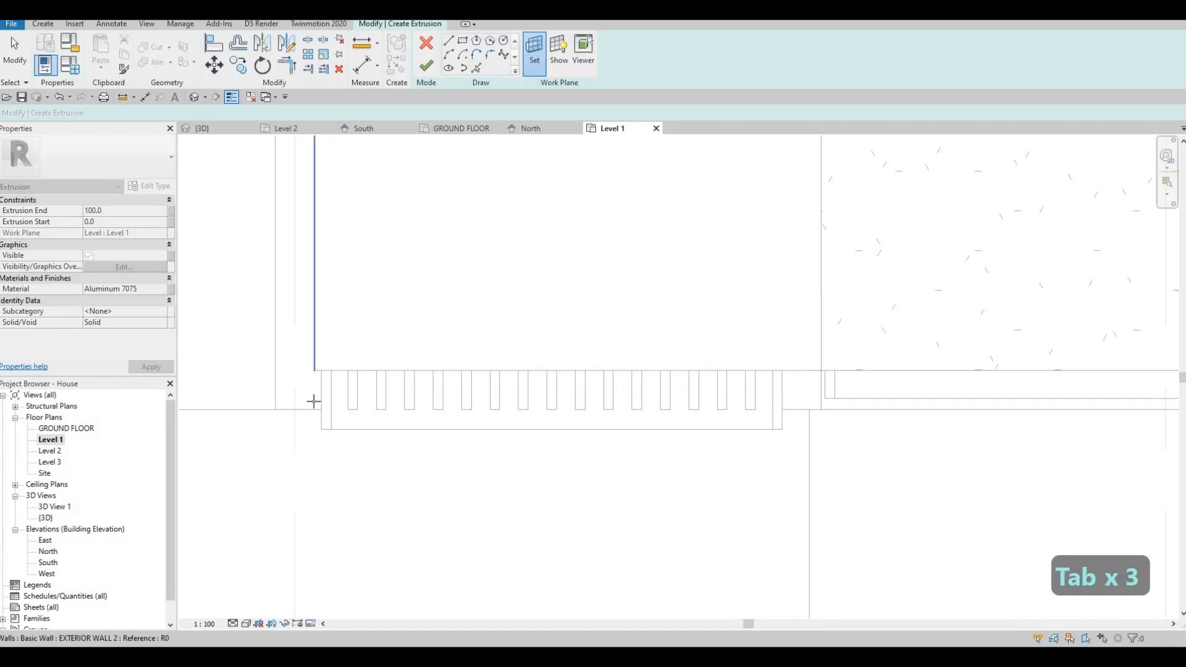
{"action": "scroll", "coordinate": [582, 382], "scroll_direction": "down", "scroll_amount": 2}
{"action": "scroll", "coordinate": [582, 383], "scroll_direction": "down", "scroll_amount": 2}
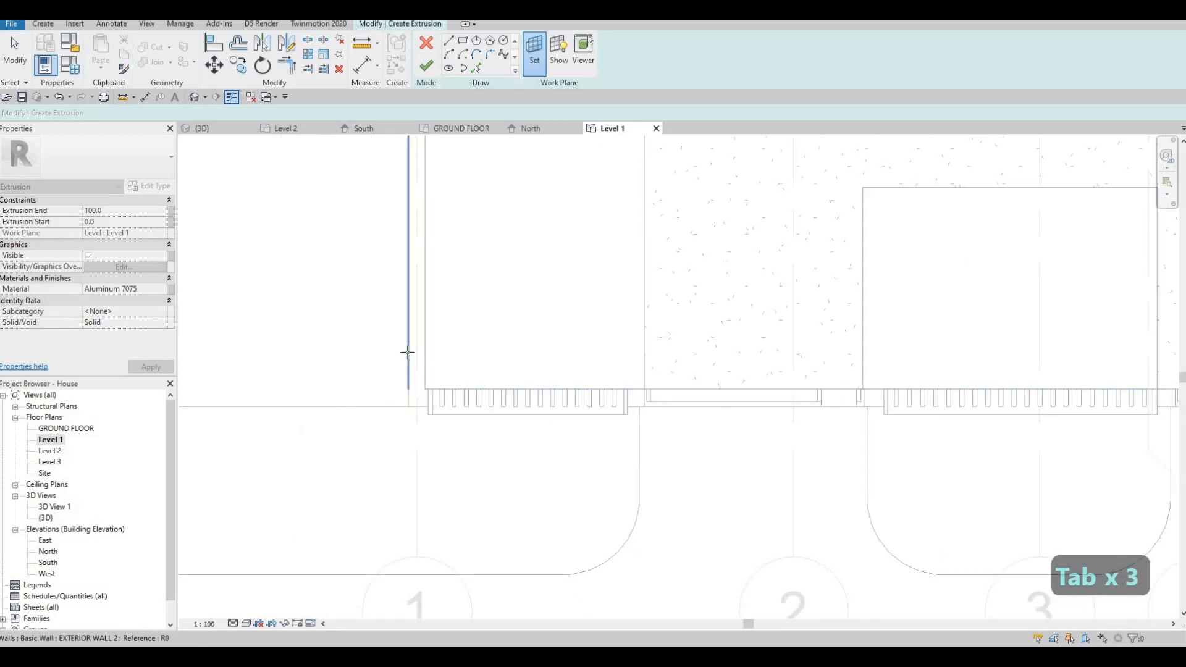
{"action": "key", "text": "Tab"}
{"action": "key", "text": "Tab"}
{"action": "key", "text": "Tab"}
{"action": "key", "text": "Tab"}
{"action": "key", "text": "Tab"}
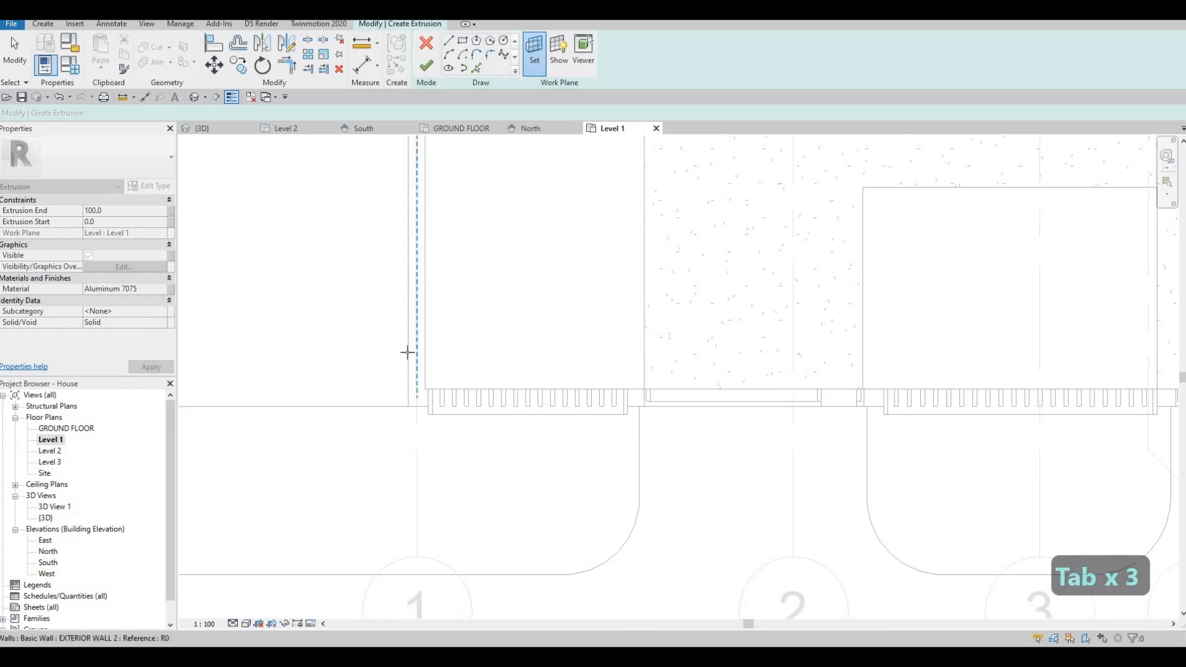
{"action": "key", "text": "Tab"}
{"action": "key", "text": "Tab"}
{"action": "key", "text": "Tab"}
{"action": "key", "text": "Tab"}
{"action": "key", "text": "Tab"}
{"action": "key", "text": "Tab"}
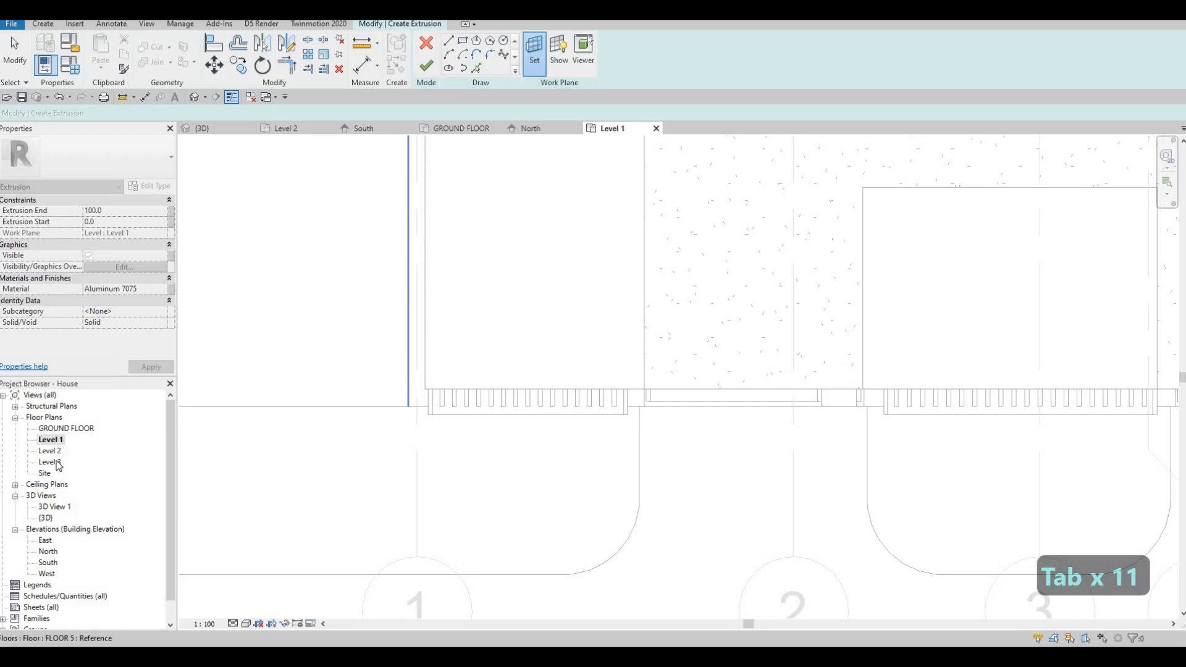
Examine the exterior walls and balconies in the Level 2 floor plan and return to the Level 1 plan
{"action": "double_click", "coordinate": [51, 452]}
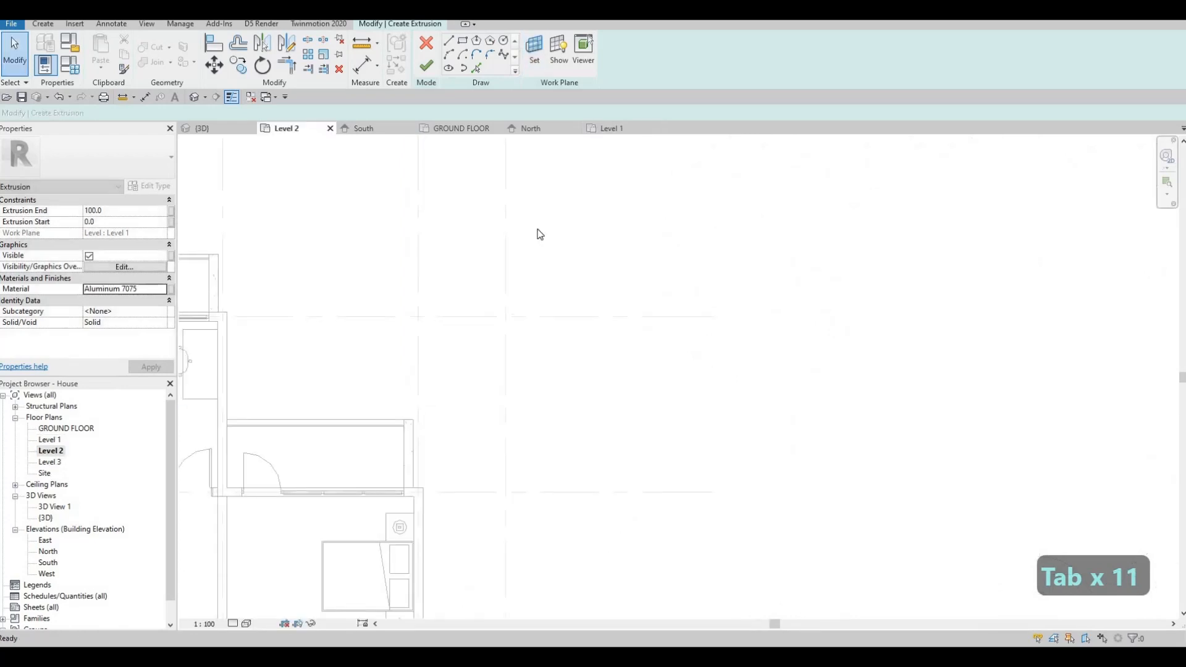
{"action": "scroll", "coordinate": [336, 402], "scroll_direction": "down", "scroll_amount": 2}
{"action": "middle_click_drag", "start_coordinate": [336, 401], "coordinate": [456, 266]}
{"action": "scroll", "coordinate": [368, 408], "scroll_direction": "up", "scroll_amount": 6}
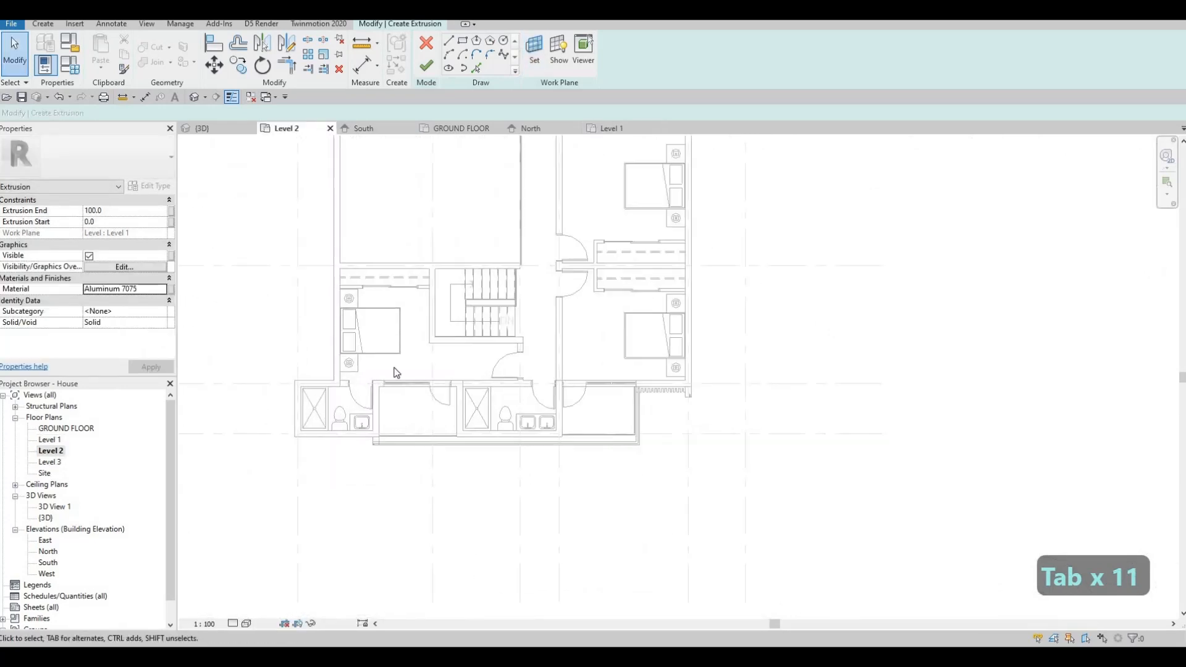
{"action": "middle_click_drag", "start_coordinate": [371, 408], "coordinate": [396, 339]}
{"action": "scroll", "coordinate": [395, 340], "scroll_direction": "down", "scroll_amount": 5}
{"action": "double_click", "coordinate": [51, 440]}
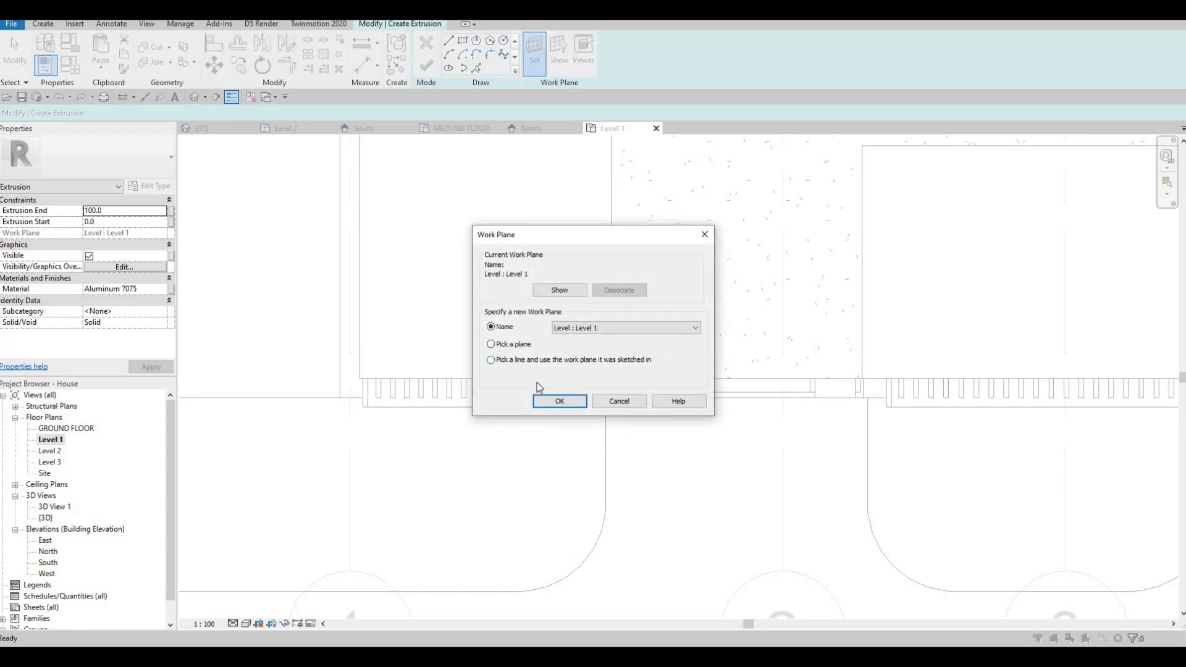
Try to set the work plane to the exterior wall's outer face at grid 1 in the Level 1 plan
{"action": "key", "text": "Return"}
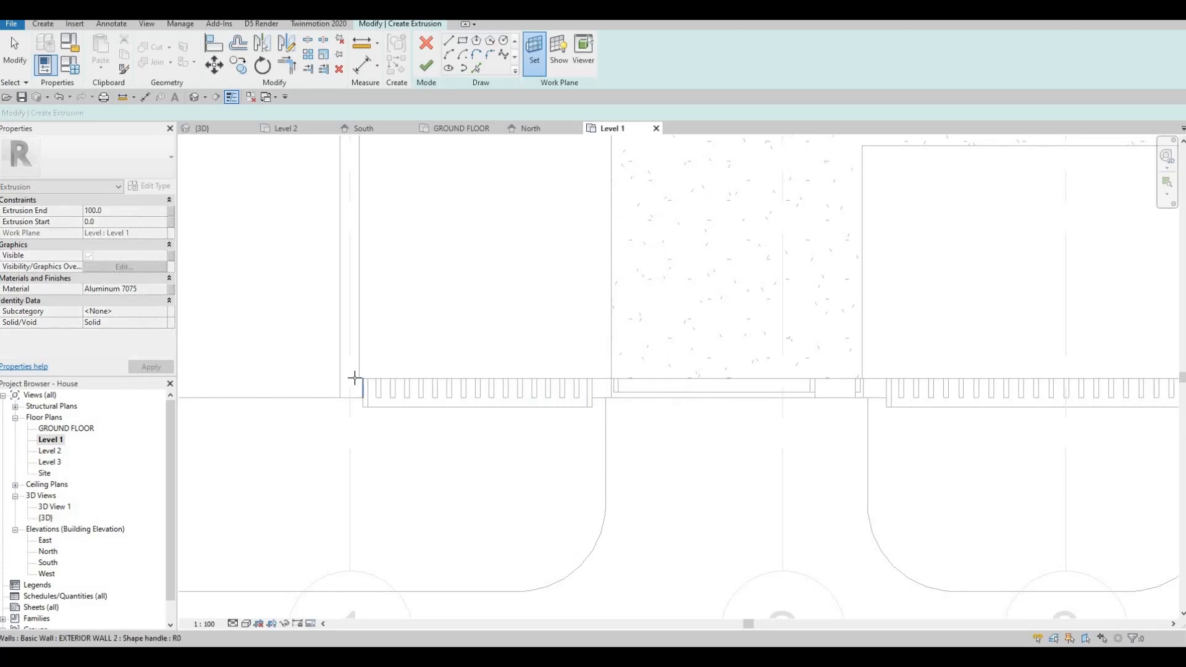
{"action": "key", "text": "Tab"}
{"action": "key", "text": "Tab"}
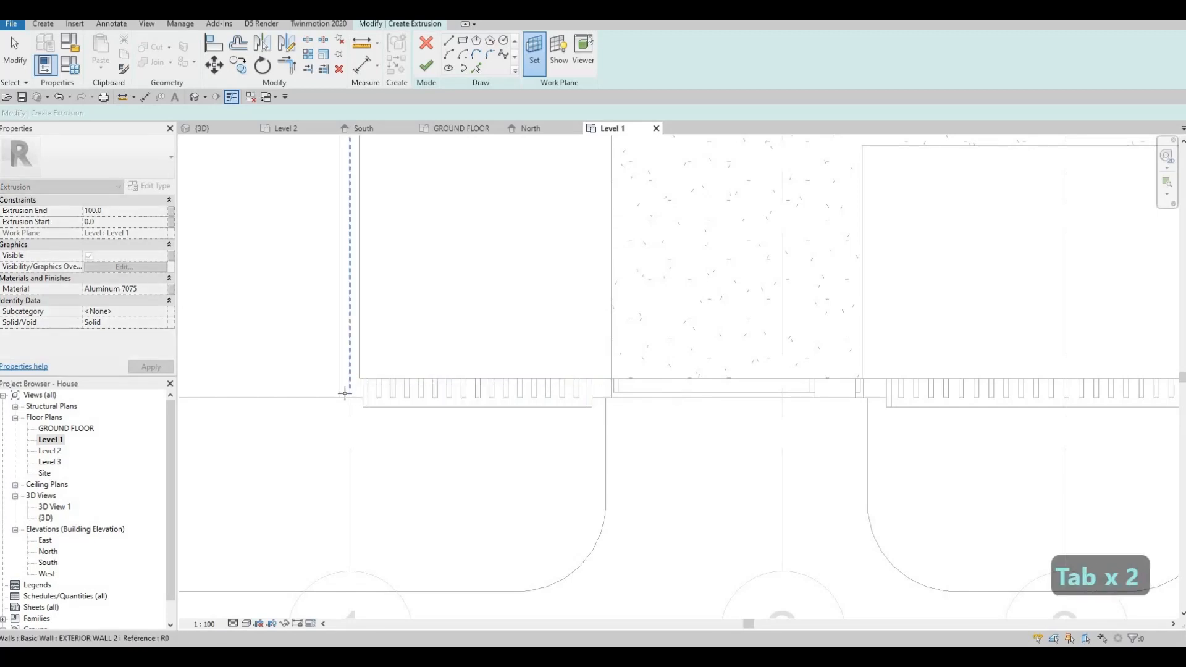
{"action": "key", "text": "Tab"}
{"action": "key", "text": "Tab"}
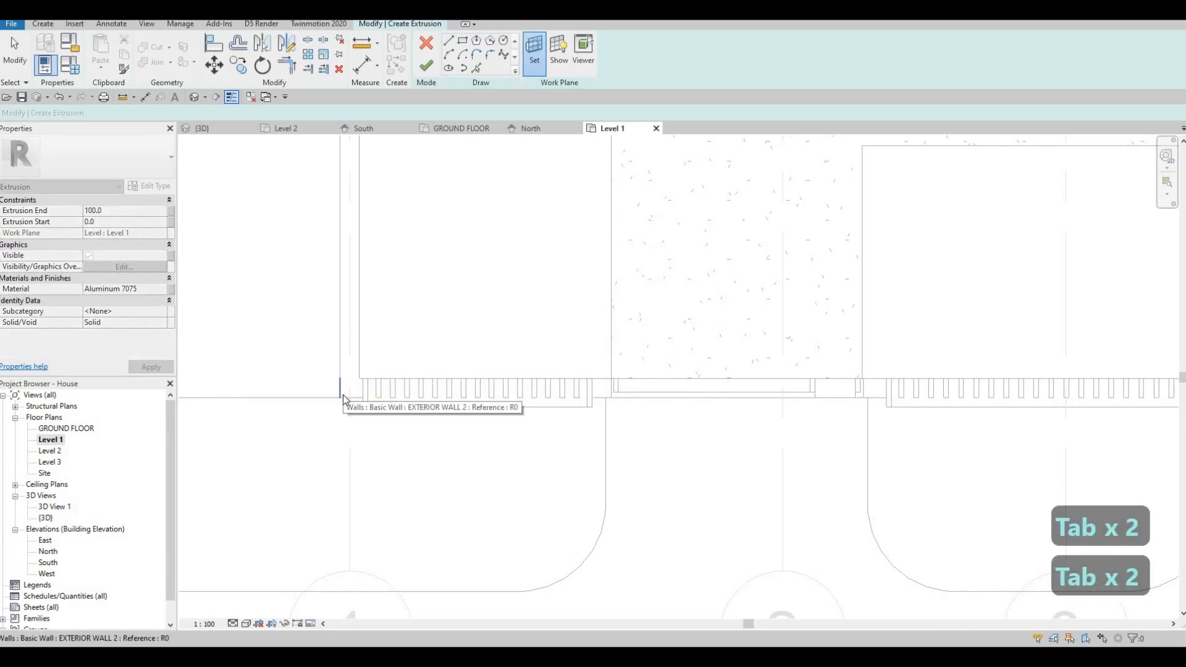
{"action": "left_click", "coordinate": [343, 399]}
{"action": "key", "text": "Escape"}
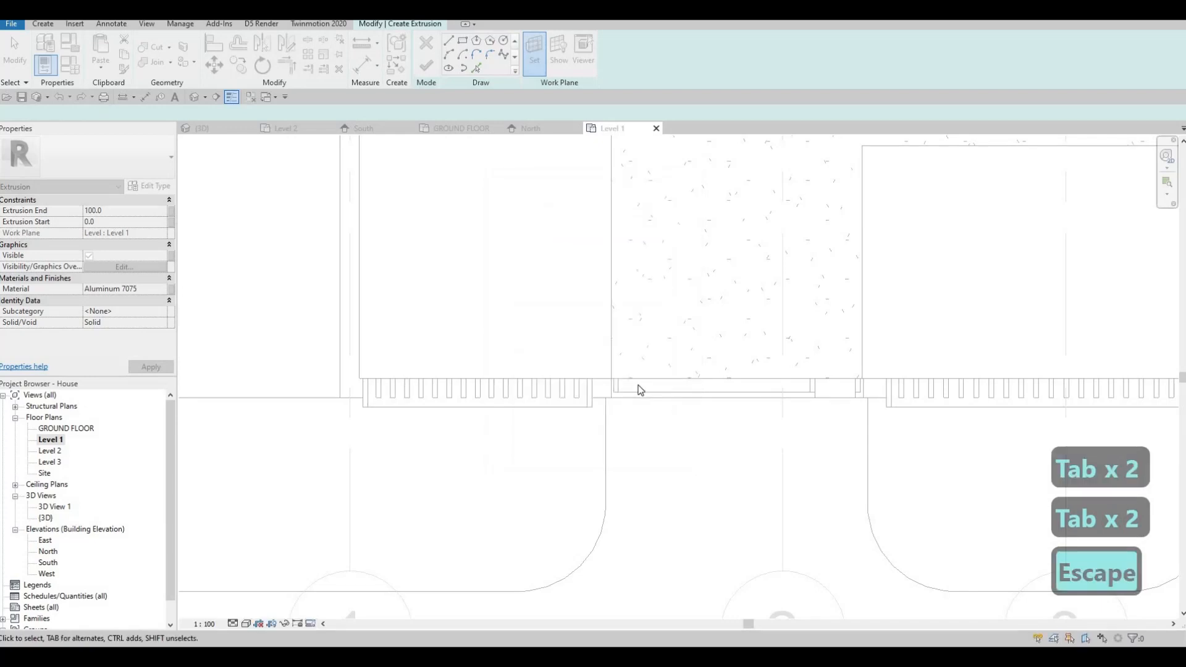
Try to pick a work plane on the exterior wall along the slatted opening between grids 1 and 2
{"action": "scroll", "coordinate": [525, 371], "scroll_direction": "down", "scroll_amount": 2}
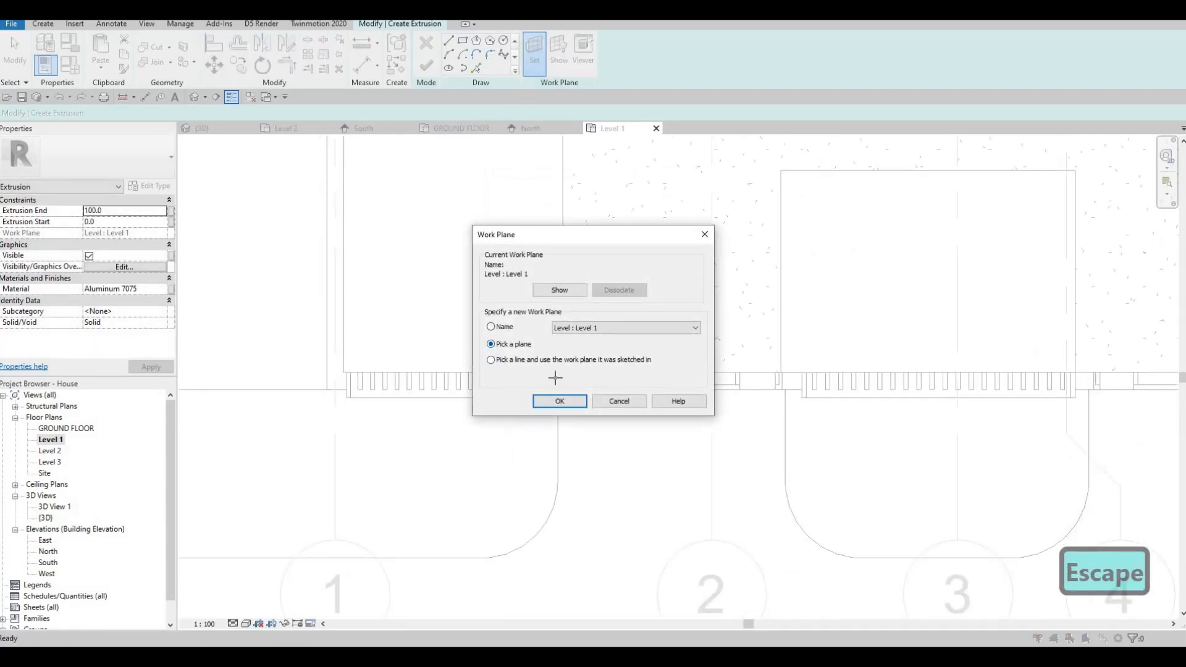
{"action": "key", "text": "Return"}
{"action": "key", "text": "Tab"}
{"action": "key", "text": "Tab"}
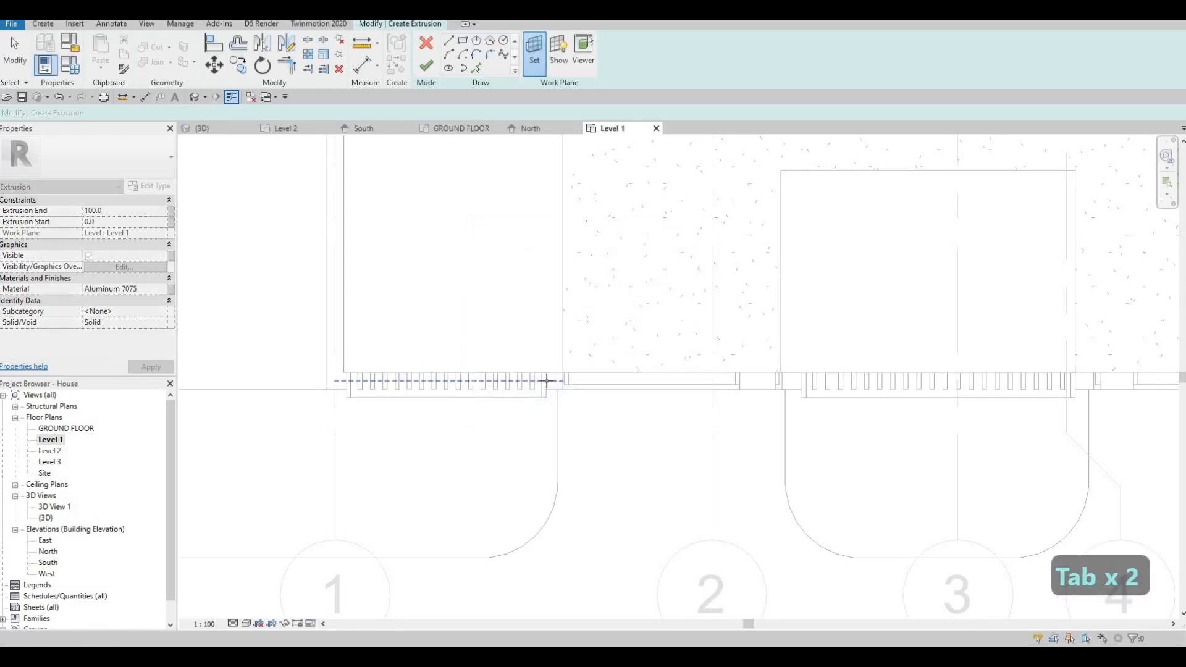
Sketch a square inside the exterior wall corner at grid 1, snapping to the wall's corner points with a 30 mm inward offset
{"action": "scroll", "coordinate": [321, 380], "scroll_direction": "up", "scroll_amount": 2}
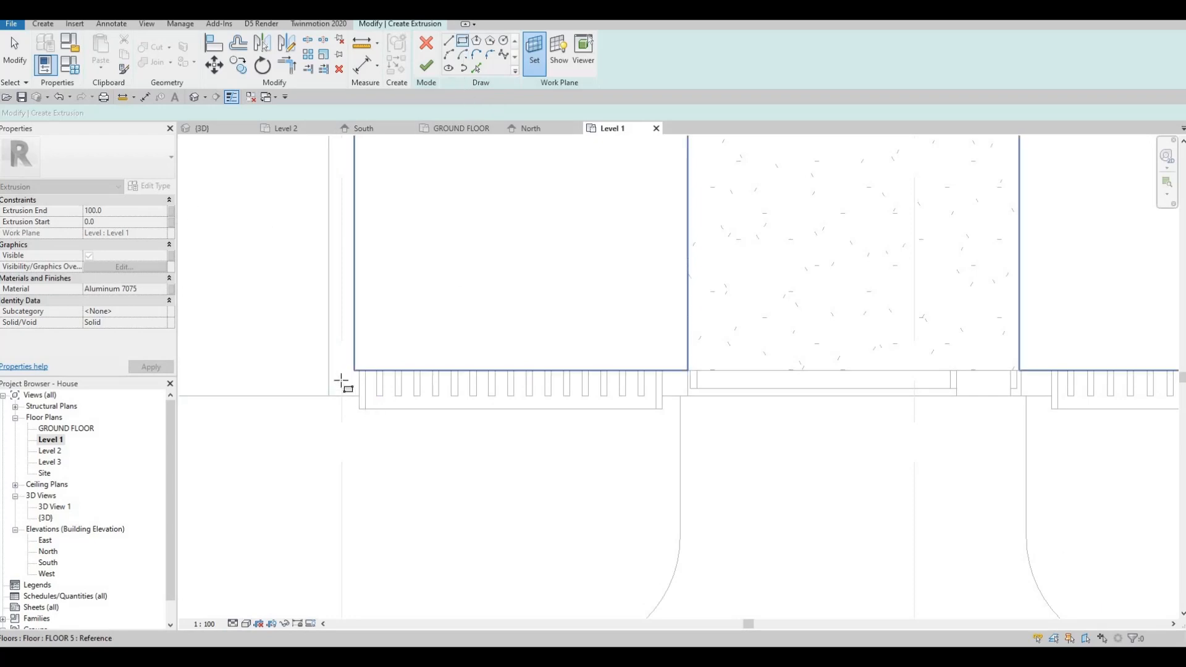
{"action": "scroll", "coordinate": [342, 380], "scroll_direction": "up", "scroll_amount": 5}
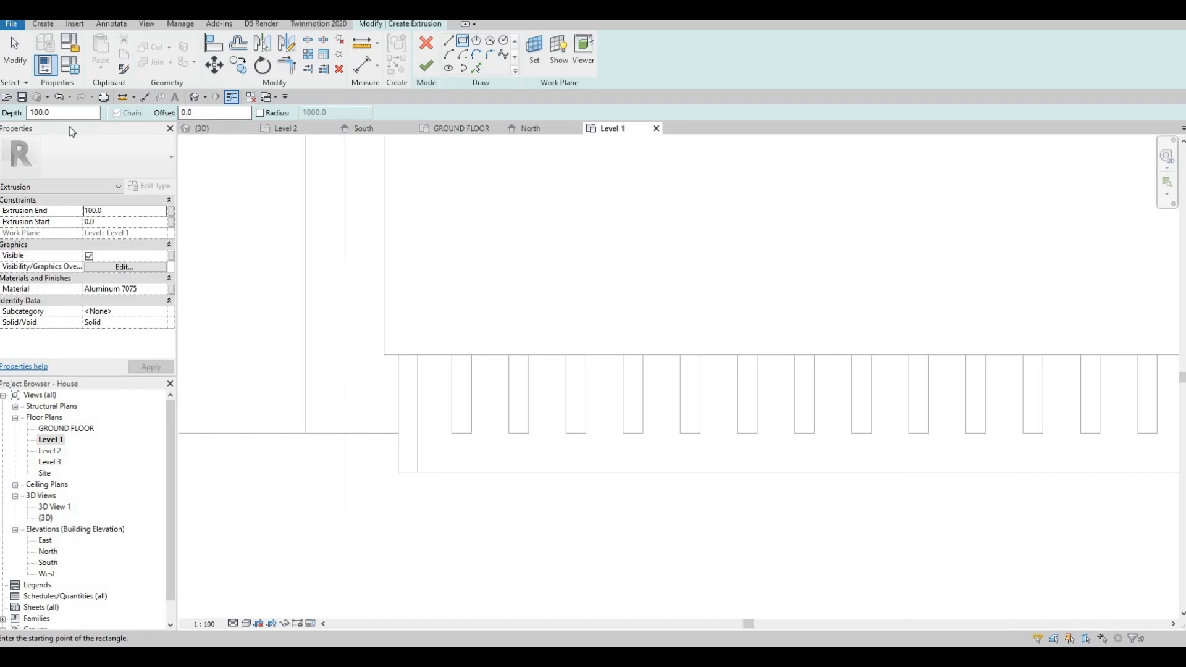
{"action": "type", "text": "50"}
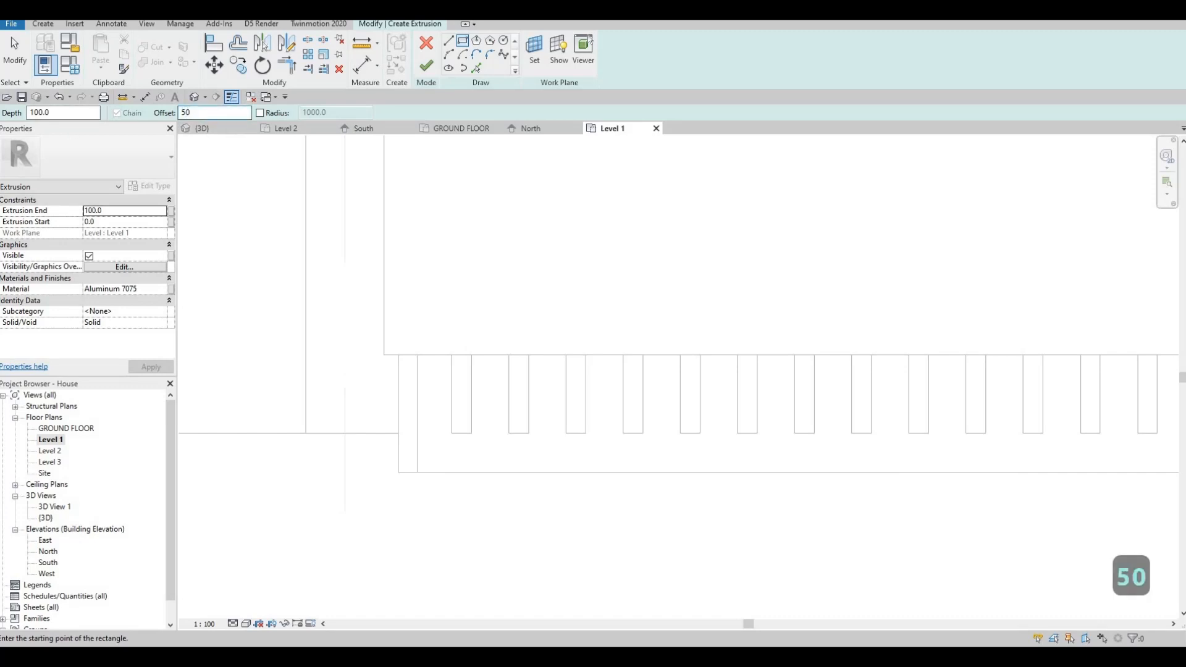
{"action": "key", "text": "BackSpace"}
{"action": "key", "text": "BackSpace"}
{"action": "type", "text": "30"}
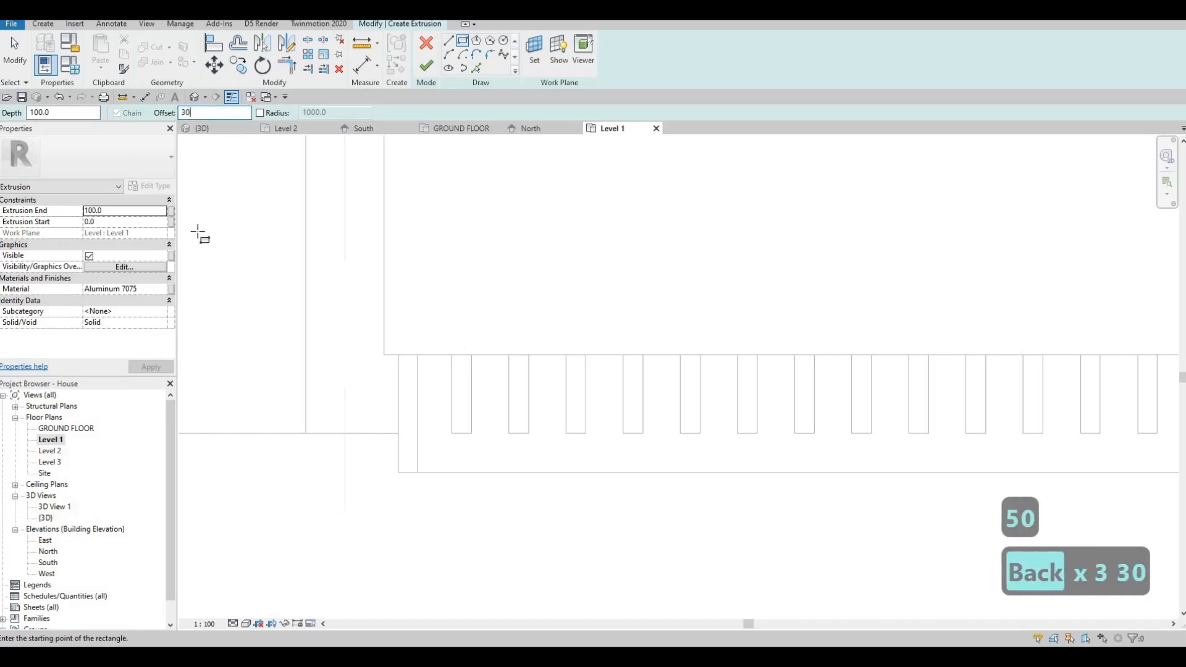
{"action": "left_click", "coordinate": [386, 357]}
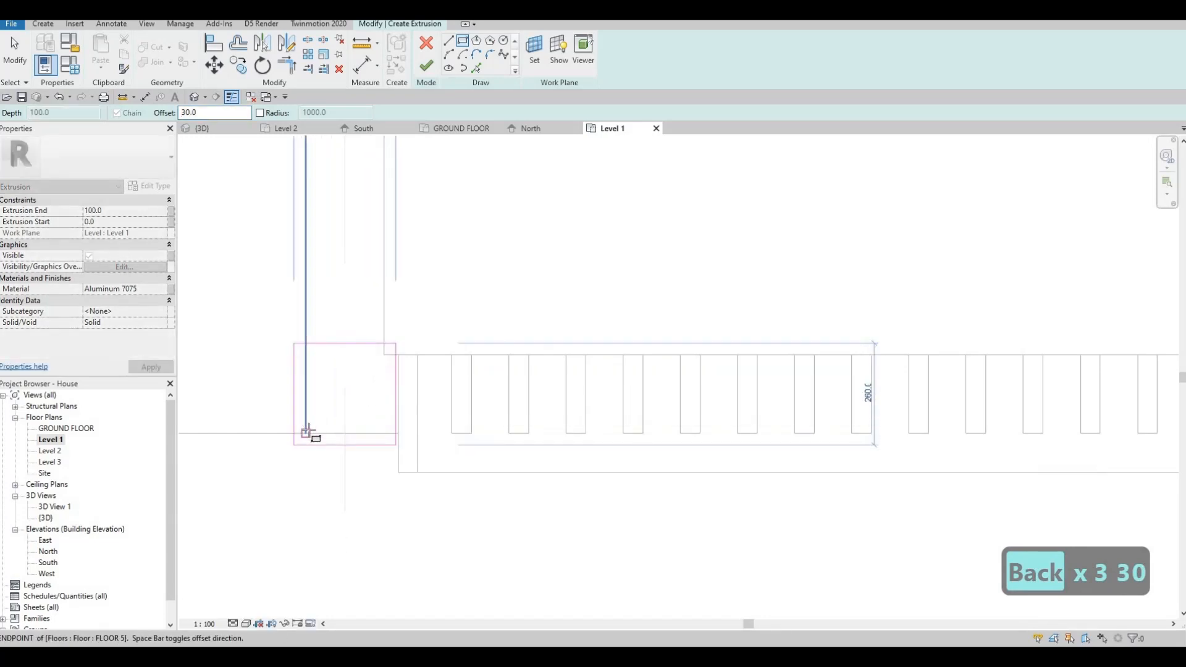
{"action": "key", "text": "F1"}
{"action": "key", "text": "F1"}
{"action": "key", "text": "space"}
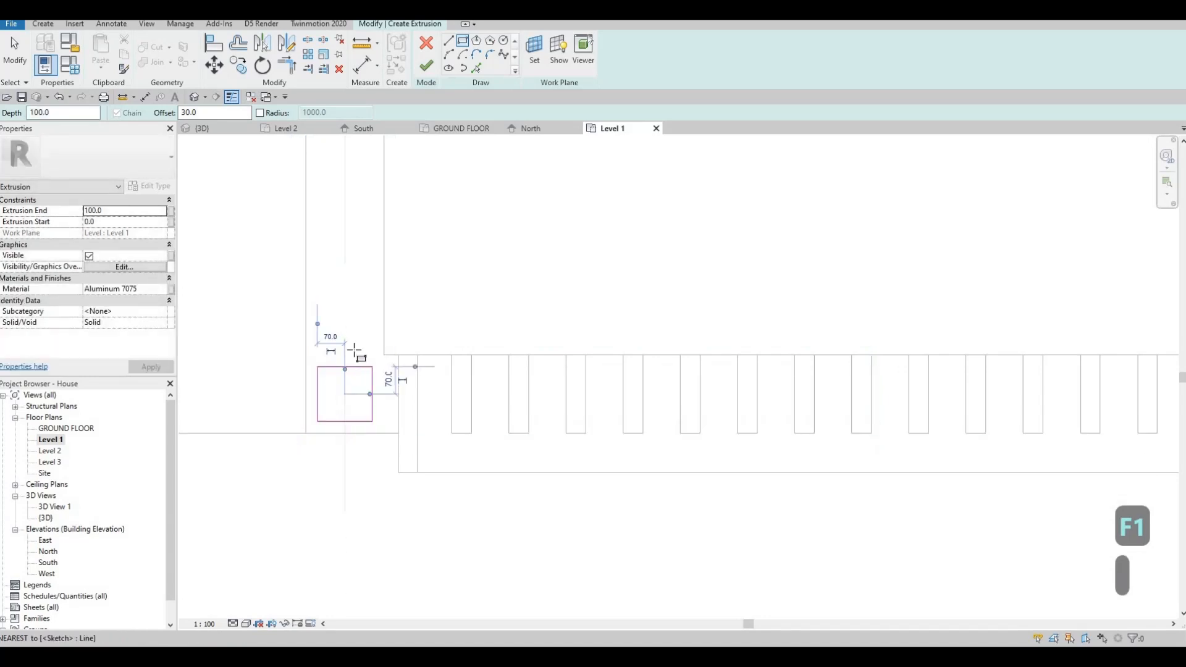
{"action": "key", "text": "Escape"}
{"action": "scroll", "coordinate": [350, 316], "scroll_direction": "down", "scroll_amount": 1}
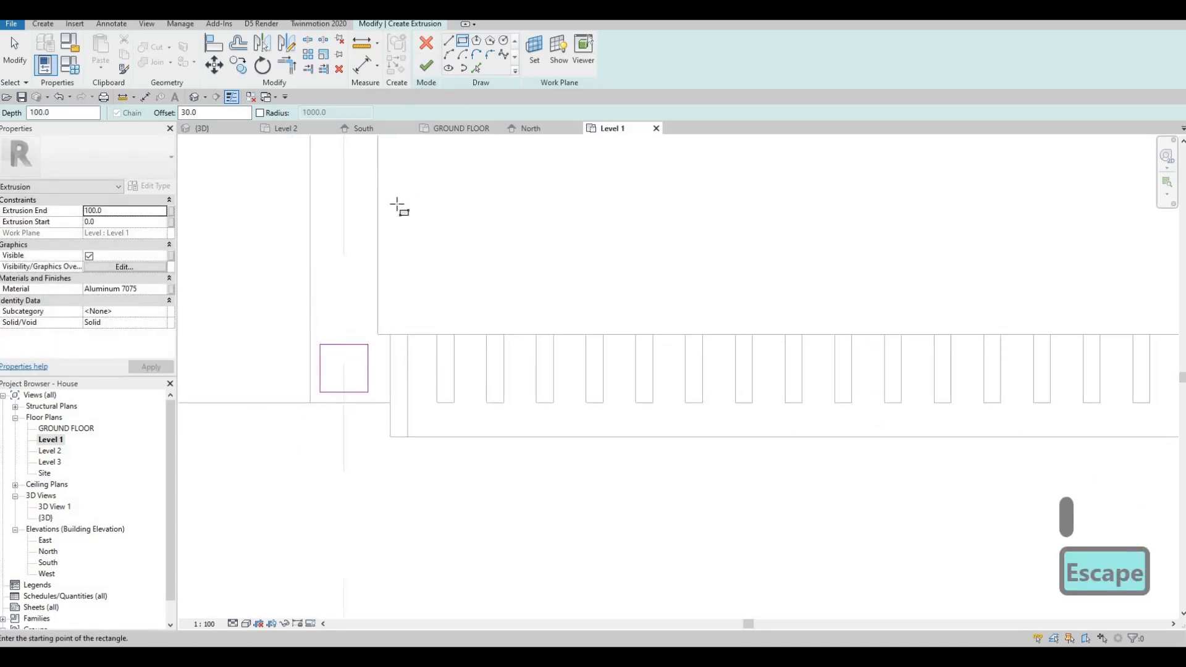
Copy the square profile from the grid 1 corner to the wall's ends on either side of grid 2
{"action": "scroll", "coordinate": [399, 207], "scroll_direction": "down", "scroll_amount": 2}
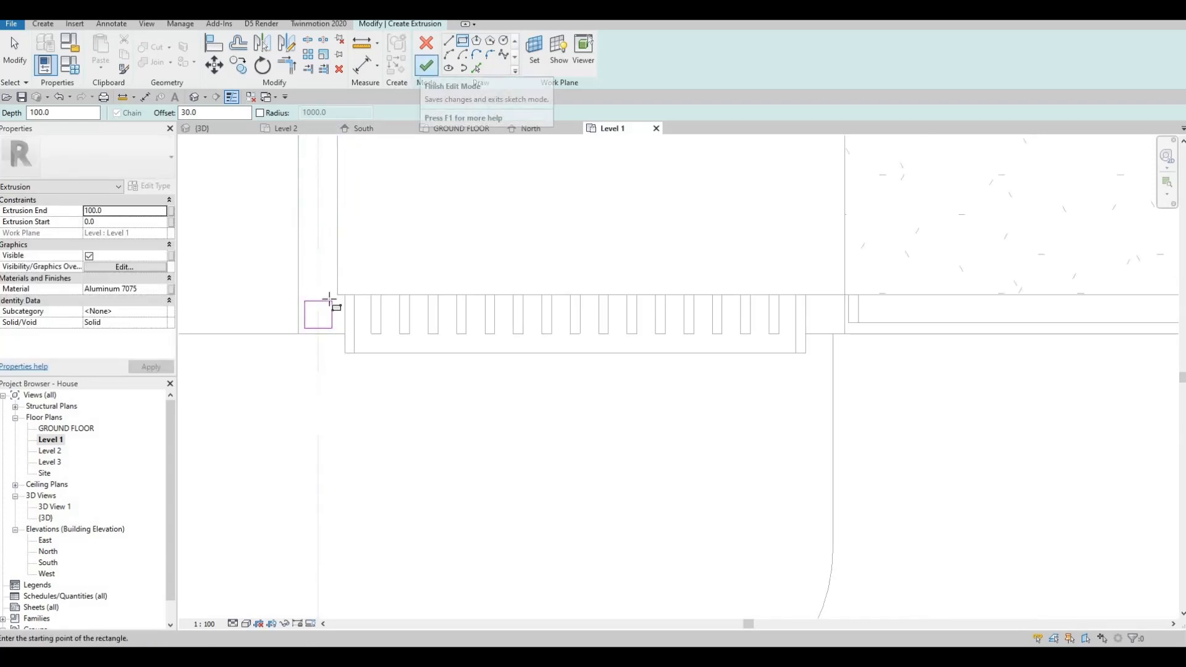
{"action": "scroll", "coordinate": [334, 327], "scroll_direction": "down", "scroll_amount": 1}
{"action": "key", "text": "Escape"}
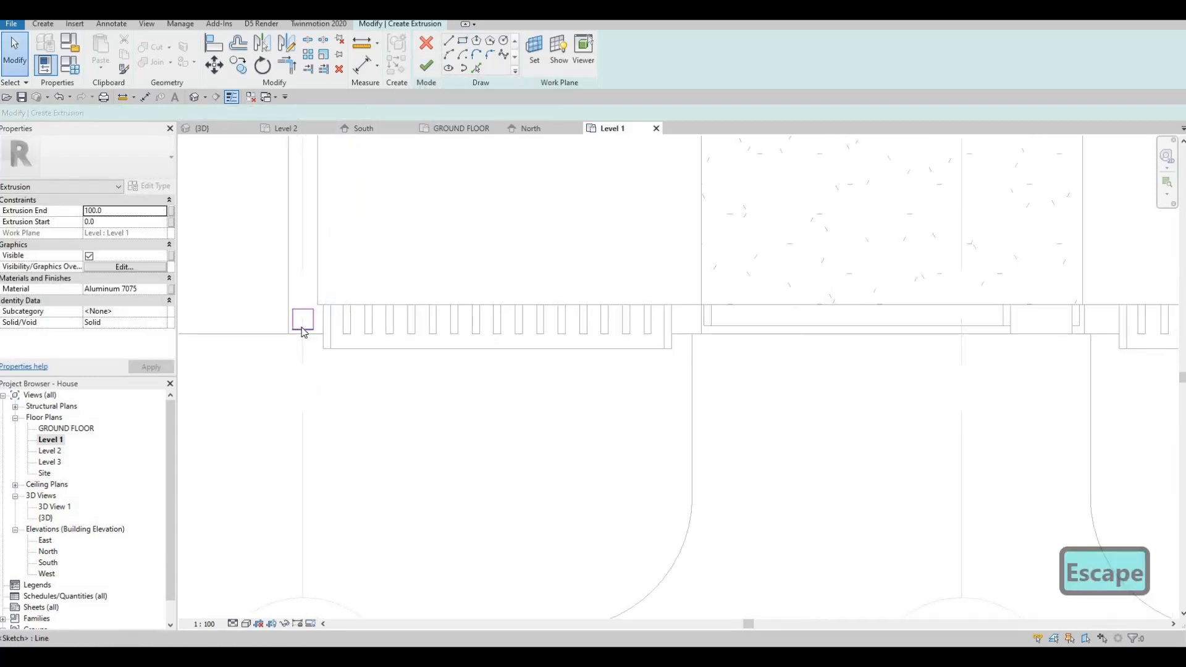
{"action": "key", "text": "Tab"}
{"action": "left_click", "coordinate": [303, 332]}
{"action": "key", "text": "c"}
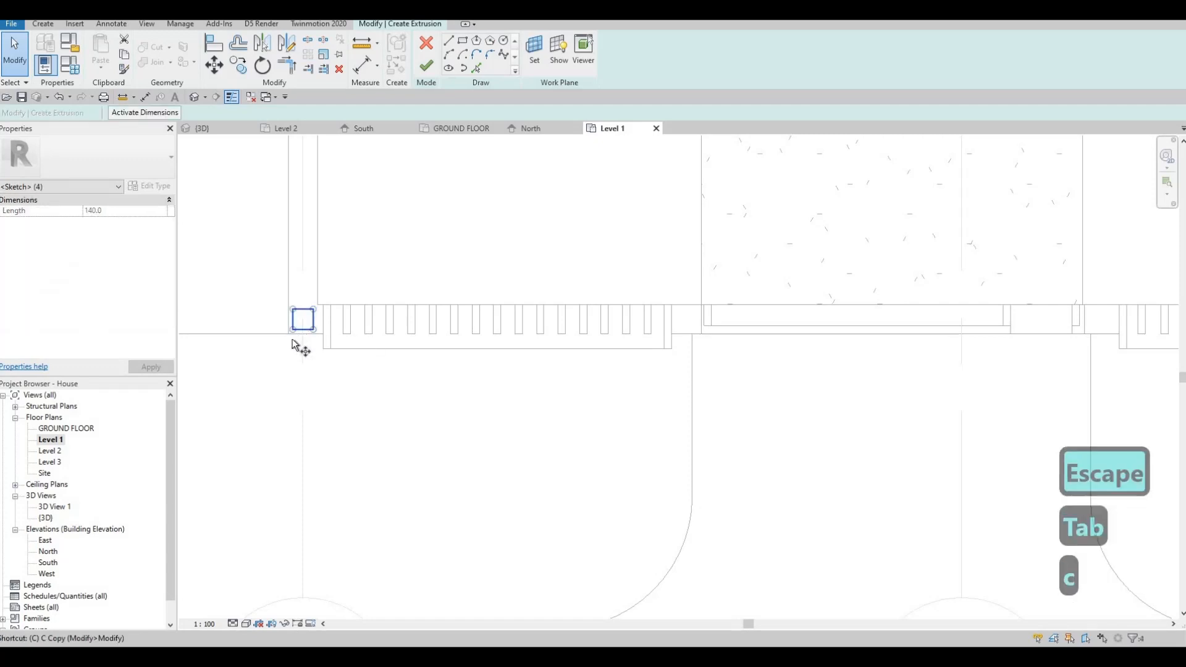
{"action": "key", "text": "o"}
{"action": "scroll", "coordinate": [297, 336], "scroll_direction": "up", "scroll_amount": 1}
{"action": "left_click", "coordinate": [288, 334]}
{"action": "middle_click_drag", "start_coordinate": [690, 336], "coordinate": [380, 336]}
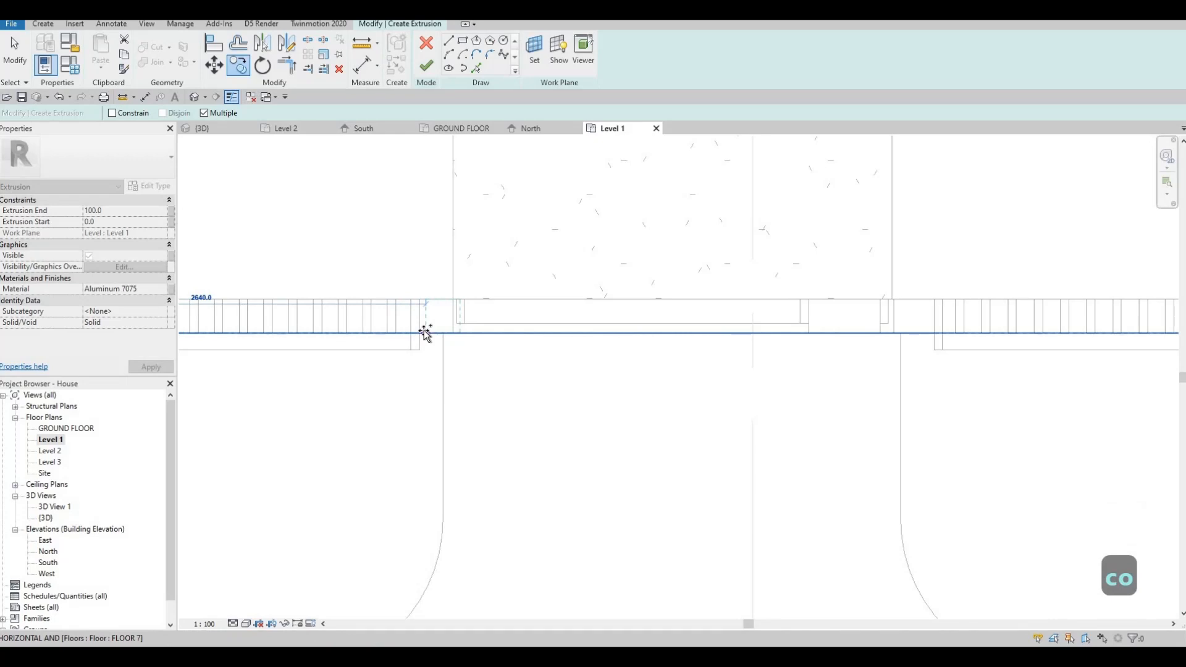
{"action": "left_click", "coordinate": [423, 333]}
{"action": "middle_click_drag", "start_coordinate": [817, 334], "coordinate": [560, 334]}
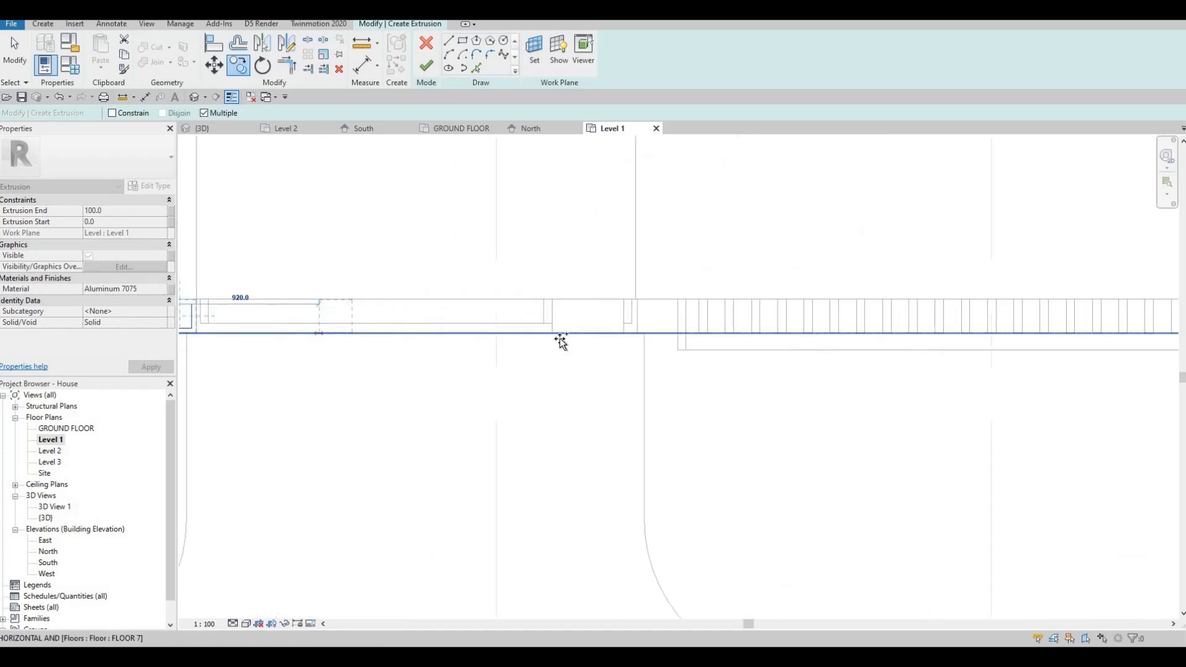
{"action": "middle_click_drag", "start_coordinate": [650, 334], "coordinate": [535, 336]}
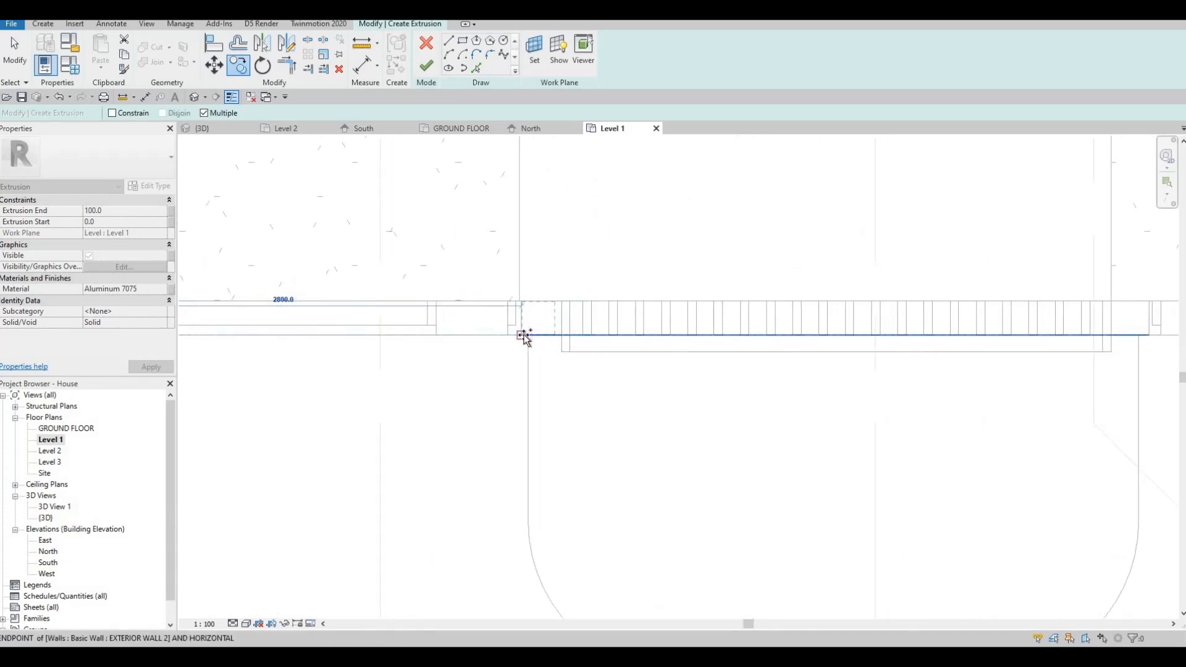
{"action": "left_click", "coordinate": [523, 335]}
Copy the square profile to the wall end near grid 4 and to the exterior wall corner at grid 6
{"action": "middle_click_drag", "start_coordinate": [448, 324], "coordinate": [392, 323]}
{"action": "middle_click_drag", "start_coordinate": [833, 328], "coordinate": [371, 339]}
{"action": "left_click", "coordinate": [709, 330]}
{"action": "middle_click_drag", "start_coordinate": [707, 340], "coordinate": [383, 340]}
{"action": "middle_click_drag", "start_coordinate": [914, 340], "coordinate": [601, 347]}
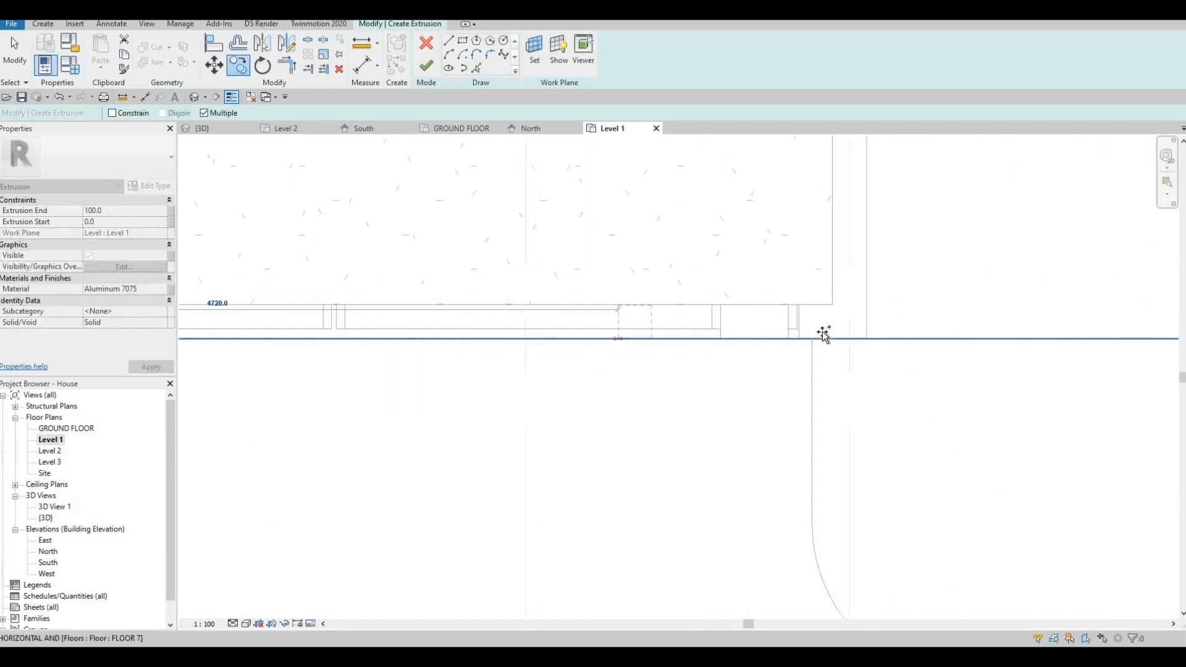
{"action": "scroll", "coordinate": [835, 335], "scroll_direction": "up", "scroll_amount": 1}
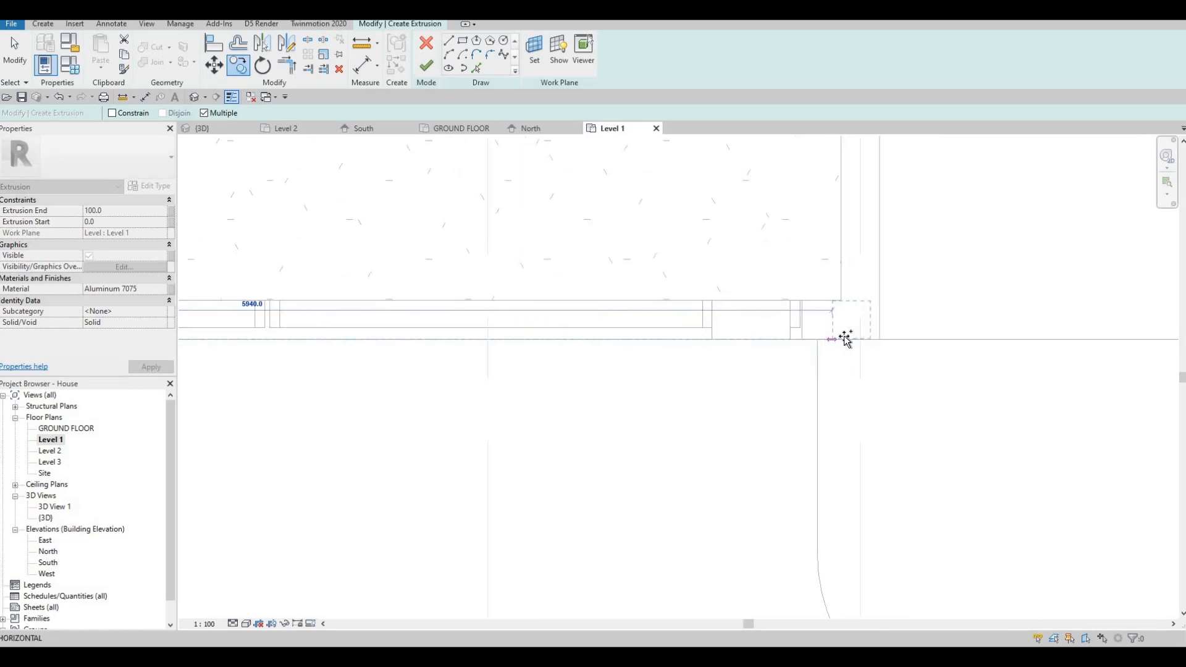
{"action": "left_click", "coordinate": [772, 340]}
{"action": "key", "text": "Escape"}
{"action": "scroll", "coordinate": [617, 344], "scroll_direction": "down", "scroll_amount": 5}
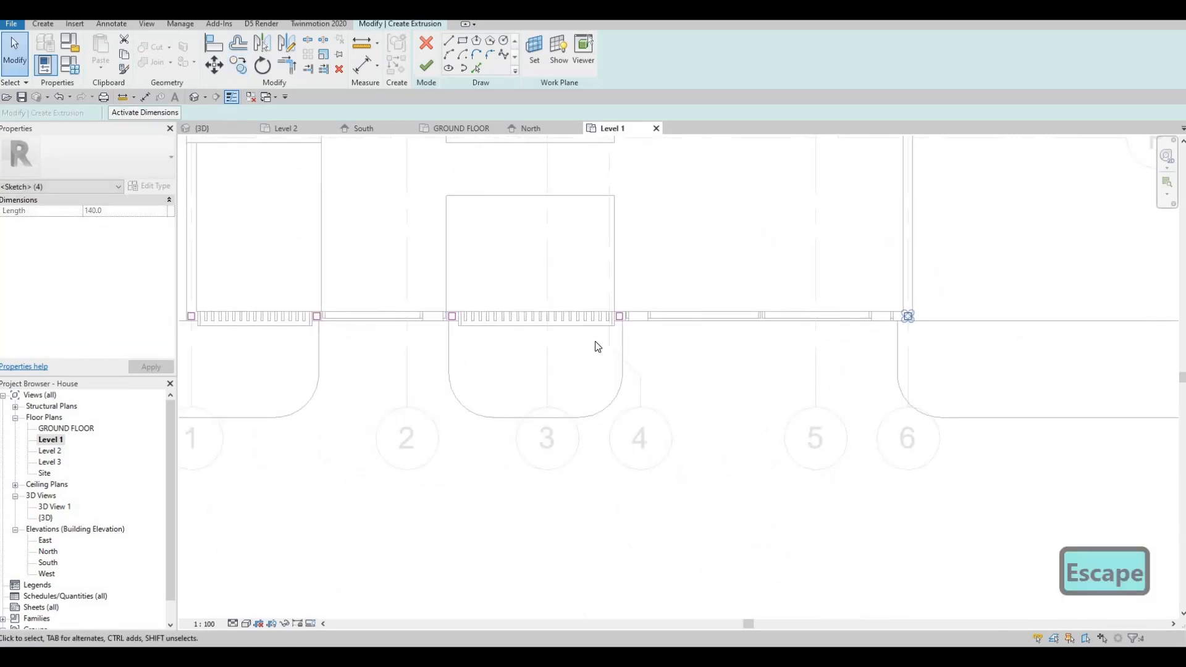
{"action": "scroll", "coordinate": [599, 347], "scroll_direction": "up", "scroll_amount": 1}
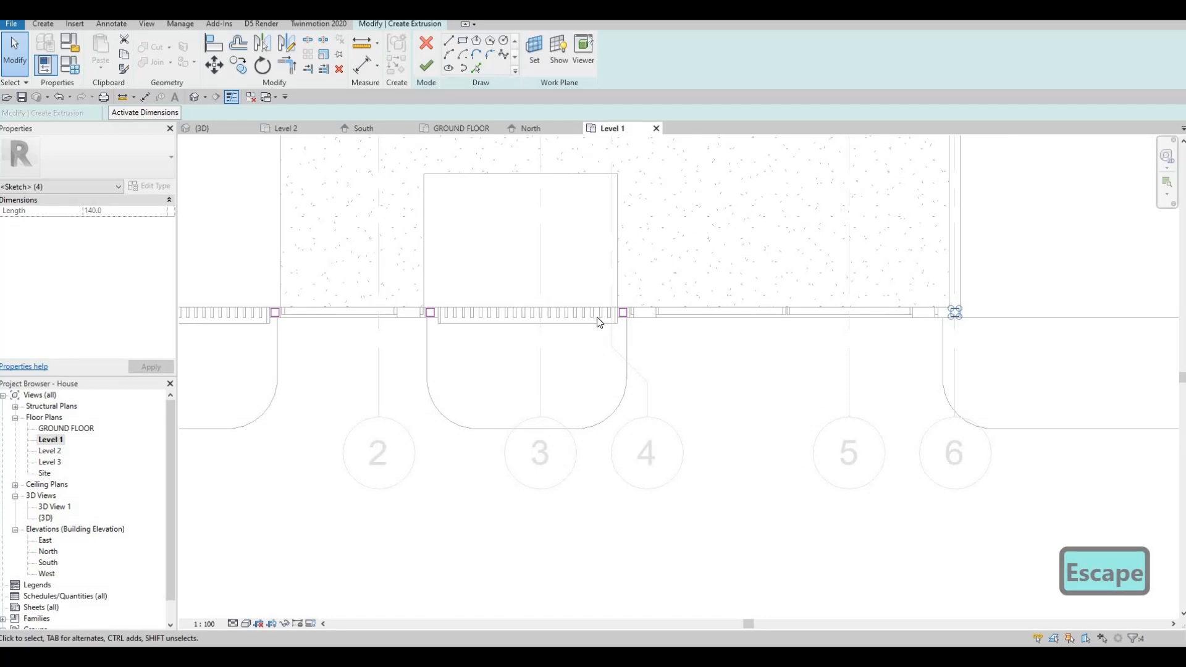
{"action": "middle_click_drag", "start_coordinate": [570, 344], "coordinate": [593, 325]}
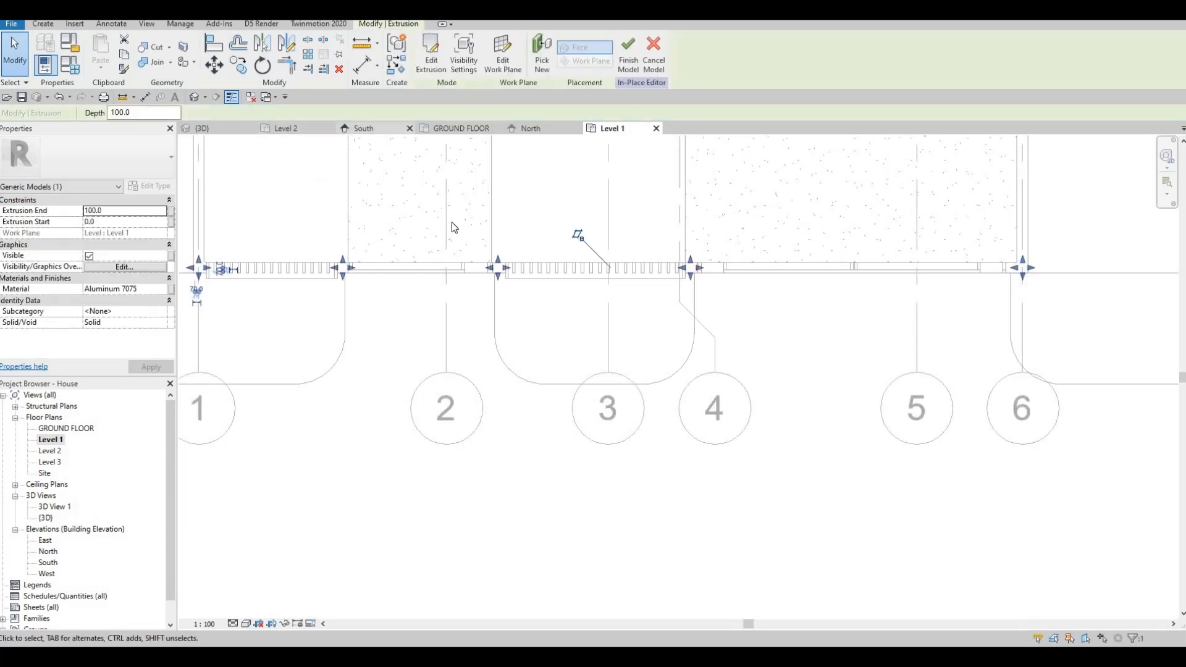
Stretch the extrusion in the South elevation to end at 2092.9 and start at 2025, just above the exterior wall
{"action": "scroll", "coordinate": [677, 404], "scroll_direction": "up", "scroll_amount": 4}
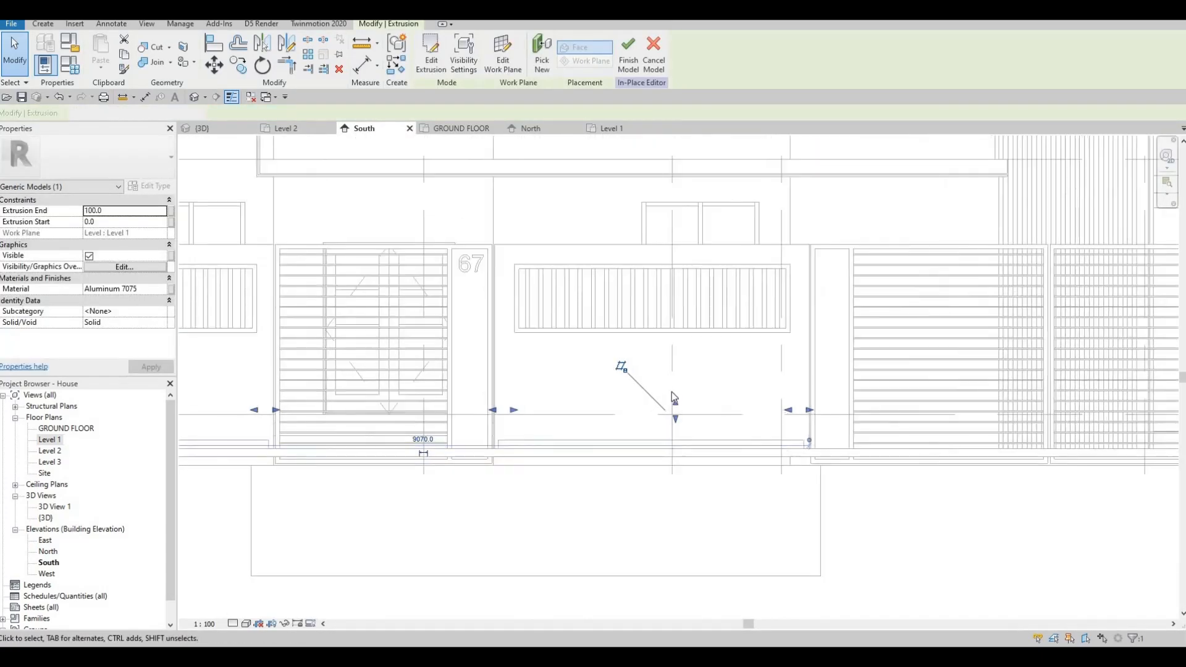
{"action": "left_click_drag", "start_coordinate": [653, 242], "coordinate": [646, 204]}
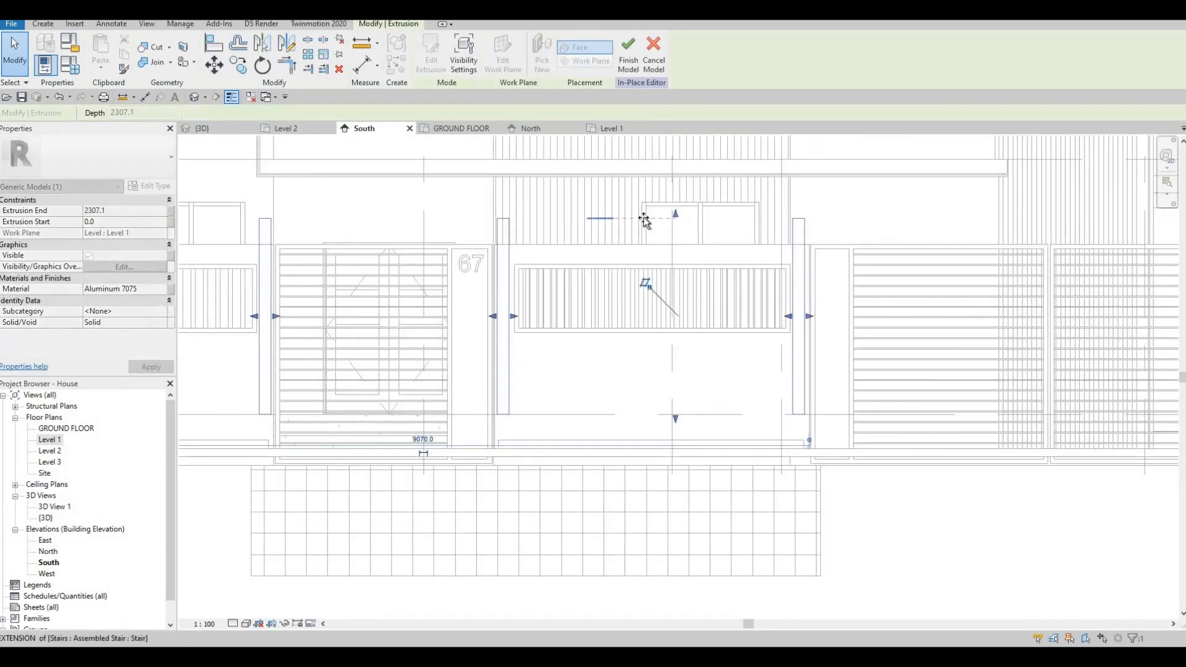
{"action": "left_click_drag", "start_coordinate": [679, 419], "coordinate": [669, 250]}
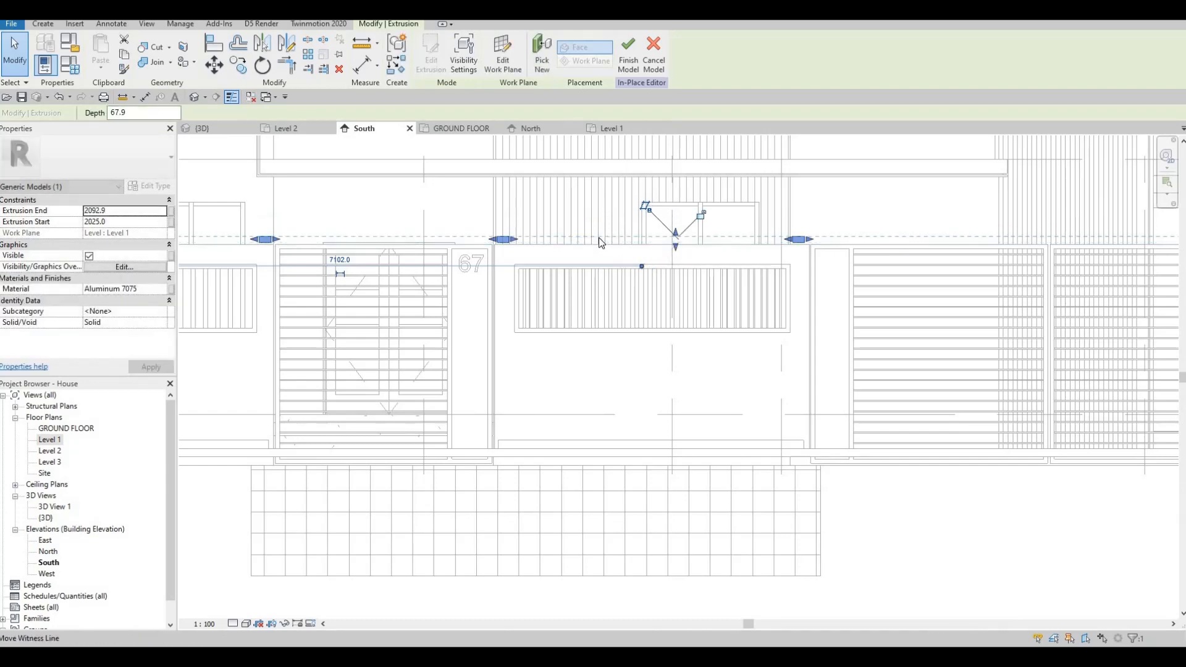
{"action": "scroll", "coordinate": [669, 253], "scroll_direction": "up", "scroll_amount": 4}
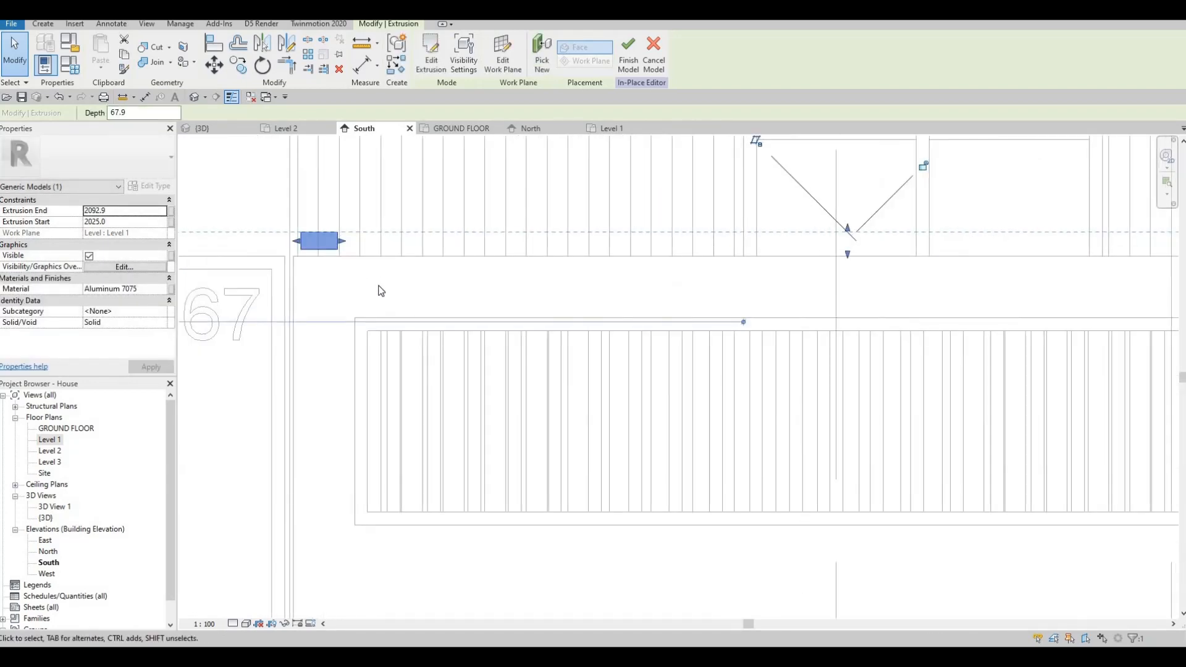
Align the extrusion's base with the top of the exterior wall in the South elevation
{"action": "key", "text": "Escape"}
{"action": "key", "text": "Escape"}
{"action": "key", "text": "a"}
{"action": "key", "text": "l"}
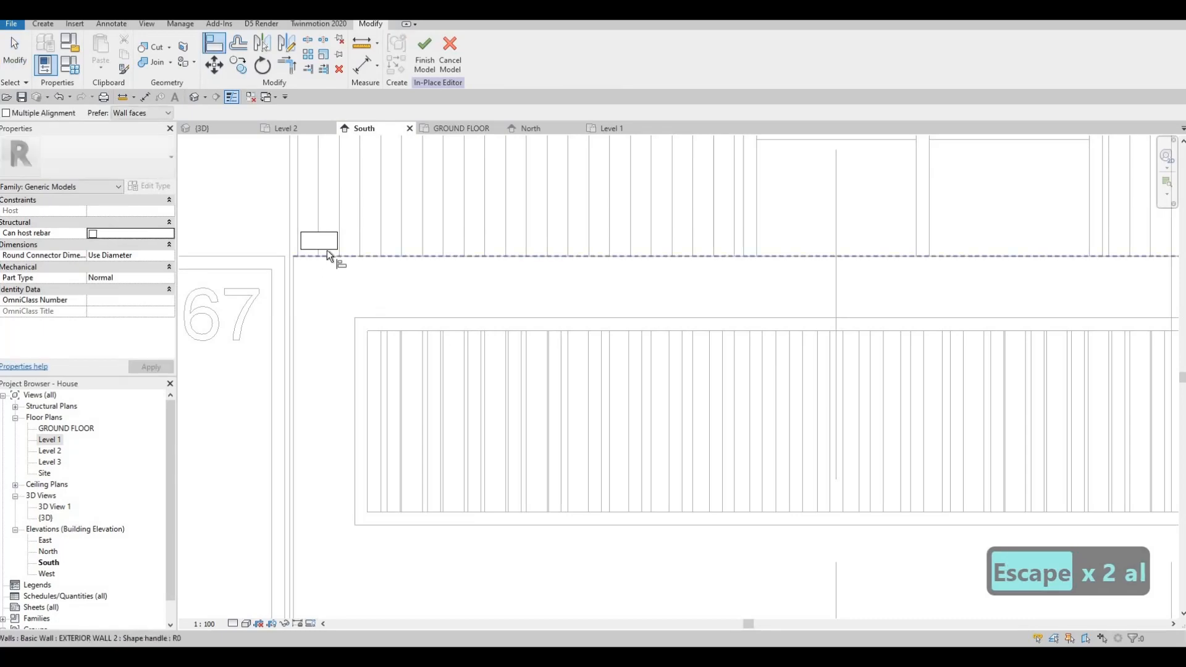
{"action": "scroll", "coordinate": [334, 240], "scroll_direction": "down", "scroll_amount": 3}
{"action": "key", "text": "Escape"}
{"action": "key", "text": "Escape"}
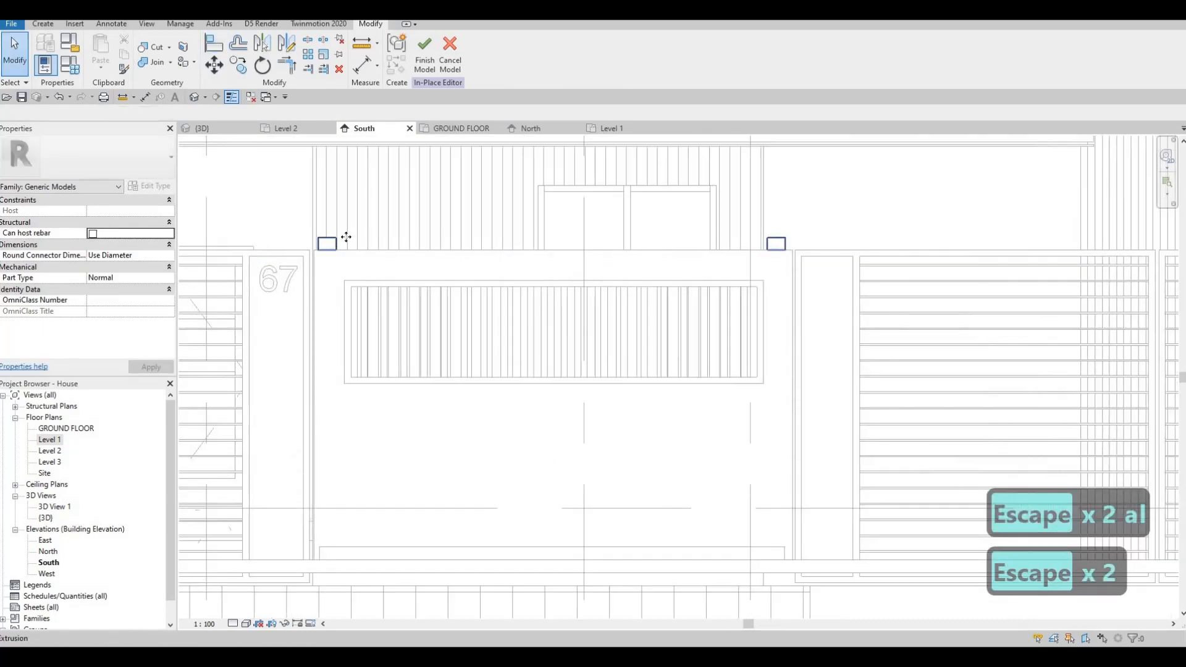
Lower the extrusion's top to an extrusion end of 2046 in the South elevation
{"action": "left_click", "coordinate": [355, 241]}
{"action": "scroll", "coordinate": [355, 241], "scroll_direction": "up", "scroll_amount": 4}
{"action": "scroll", "coordinate": [618, 247], "scroll_direction": "down", "scroll_amount": 2}
{"action": "scroll", "coordinate": [646, 247], "scroll_direction": "up", "scroll_amount": 2}
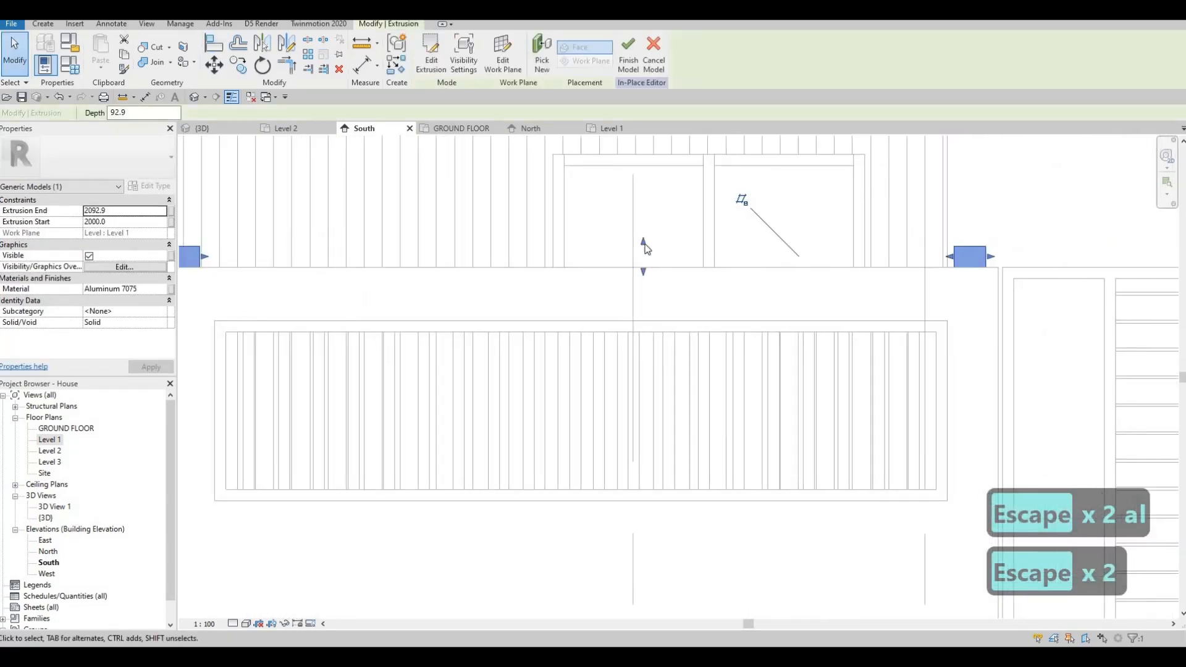
{"action": "scroll", "coordinate": [644, 243], "scroll_direction": "up", "scroll_amount": 2}
{"action": "mouse_move", "coordinate": [642, 244]}
{"action": "left_mouse_down"}
{"action": "mouse_move", "coordinate": [644, 262]}
{"action": "mouse_move", "coordinate": [643, 245]}
{"action": "left_mouse_up"}
{"action": "scroll", "coordinate": [644, 247], "scroll_direction": "down", "scroll_amount": 4}
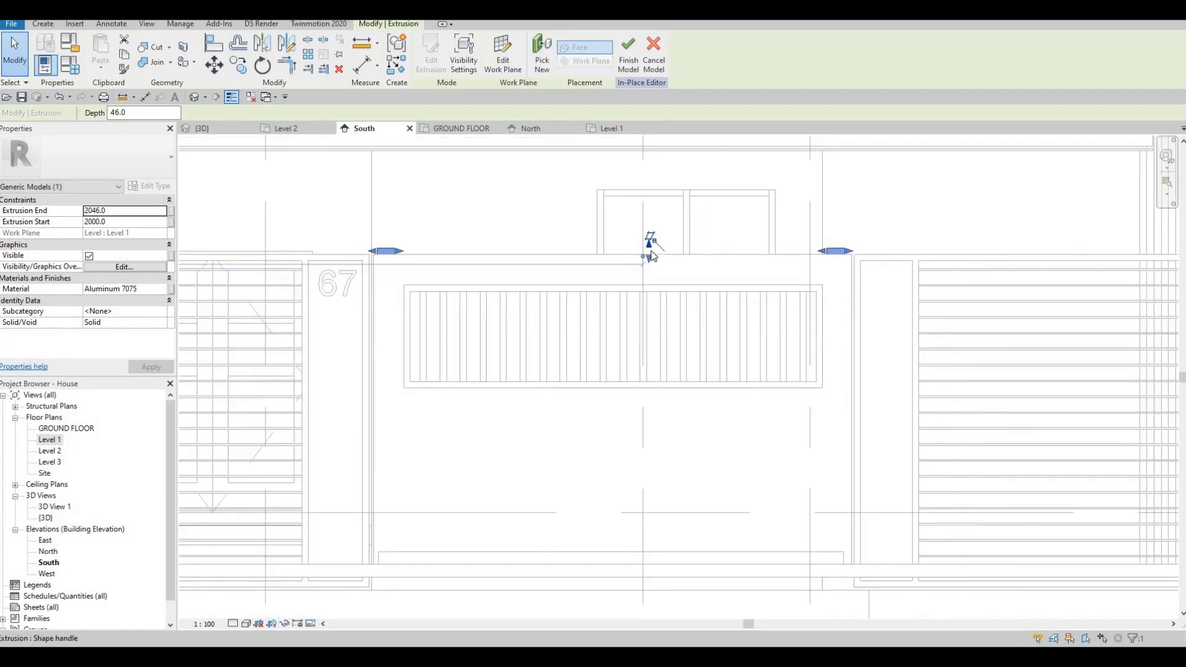
{"action": "middle_click_drag", "start_coordinate": [489, 260], "coordinate": [743, 289]}
{"action": "scroll", "coordinate": [623, 246], "scroll_direction": "down", "scroll_amount": 4}
{"action": "key", "text": "Escape"}
{"action": "scroll", "coordinate": [498, 239], "scroll_direction": "up", "scroll_amount": 1}
{"action": "scroll", "coordinate": [743, 288], "scroll_direction": "down", "scroll_amount": 1}
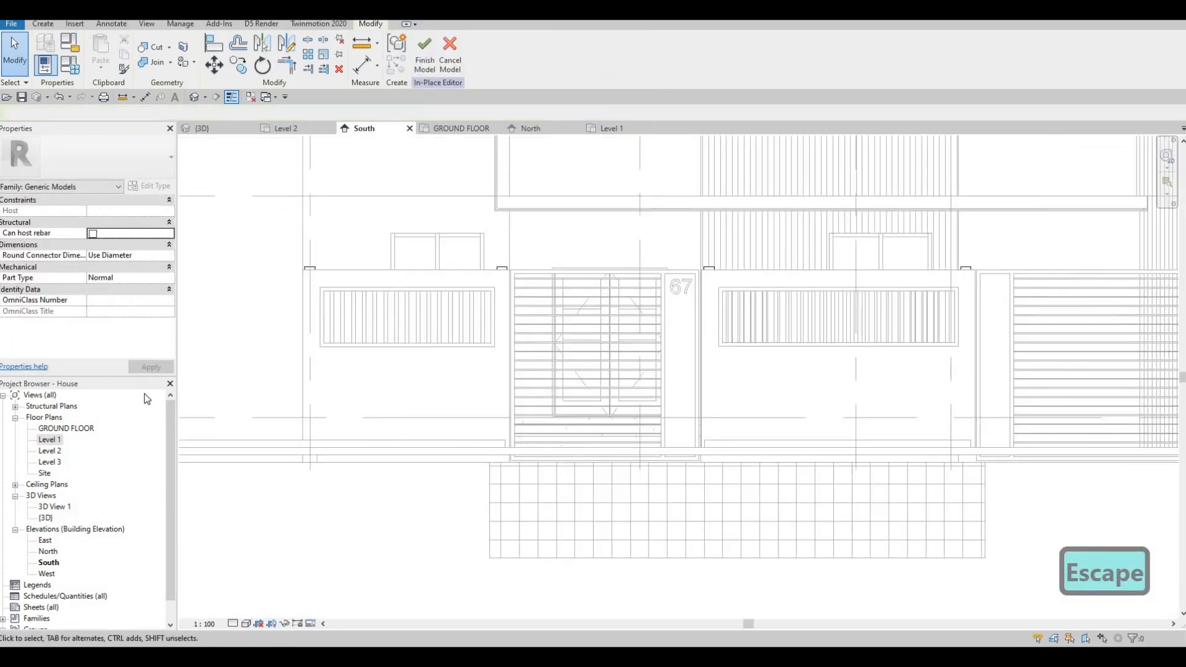
Compare the posts in the Level 1 plan and the South and North elevations, closing the North view and returning to South
{"action": "left_click", "coordinate": [609, 129]}
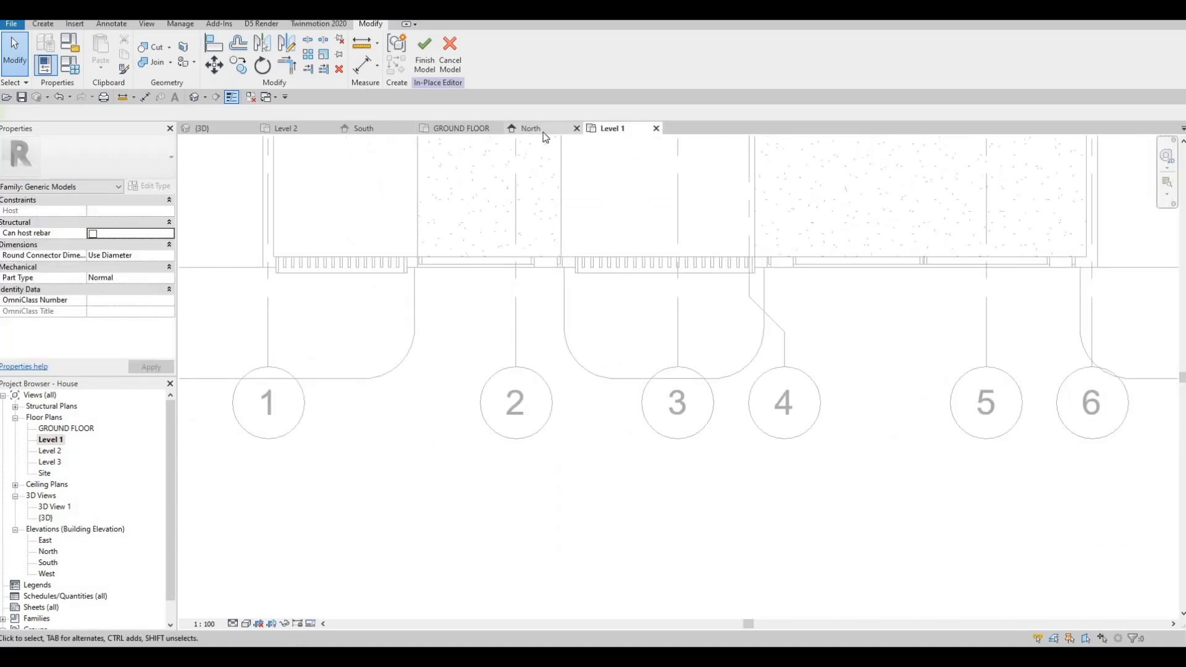
{"action": "left_click", "coordinate": [373, 130]}
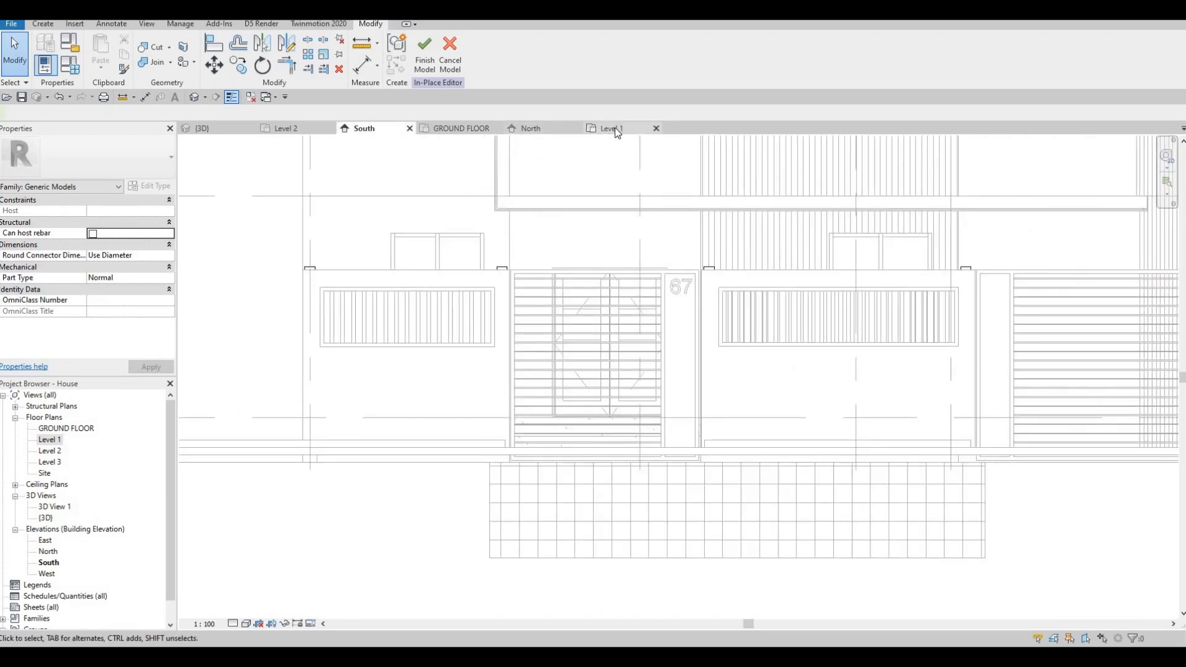
{"action": "left_click", "coordinate": [594, 130]}
{"action": "left_click", "coordinate": [552, 129]}
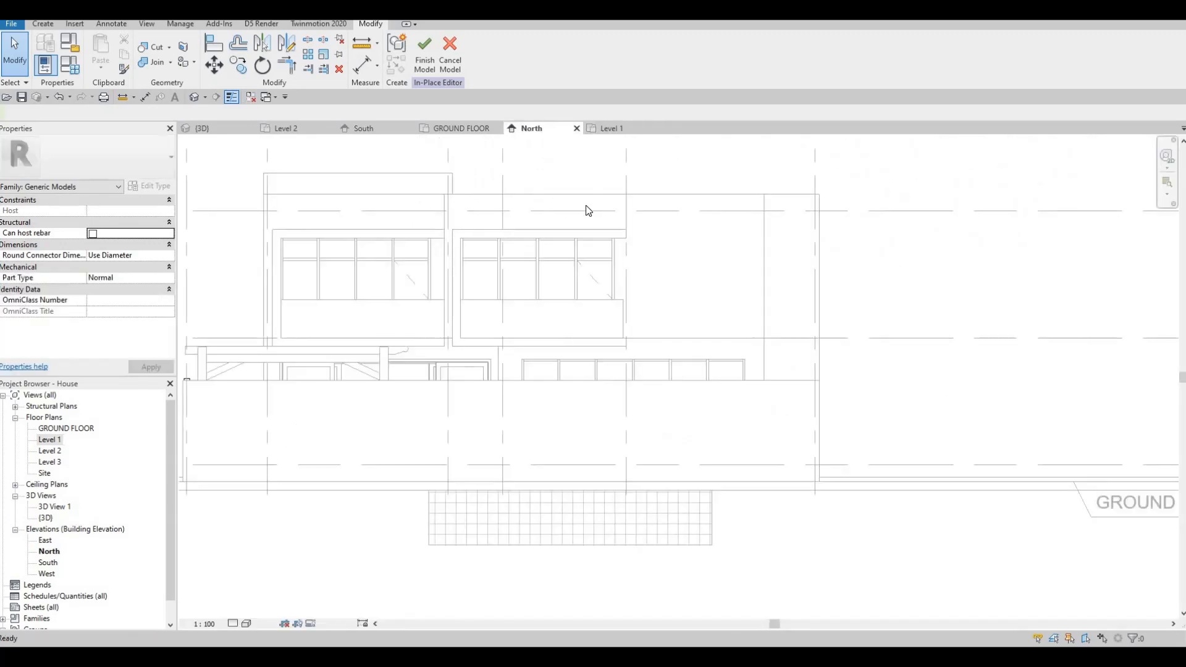
{"action": "middle_click_drag", "start_coordinate": [530, 136], "coordinate": [546, 131]}
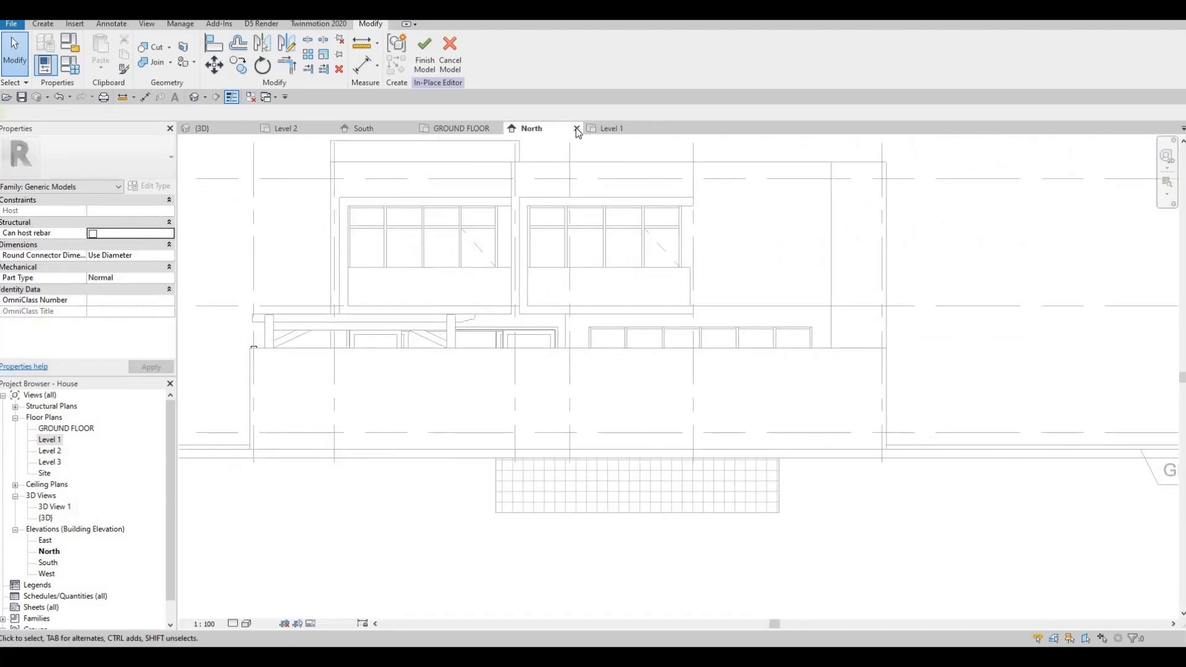
{"action": "left_click", "coordinate": [575, 128]}
{"action": "left_click", "coordinate": [374, 129]}
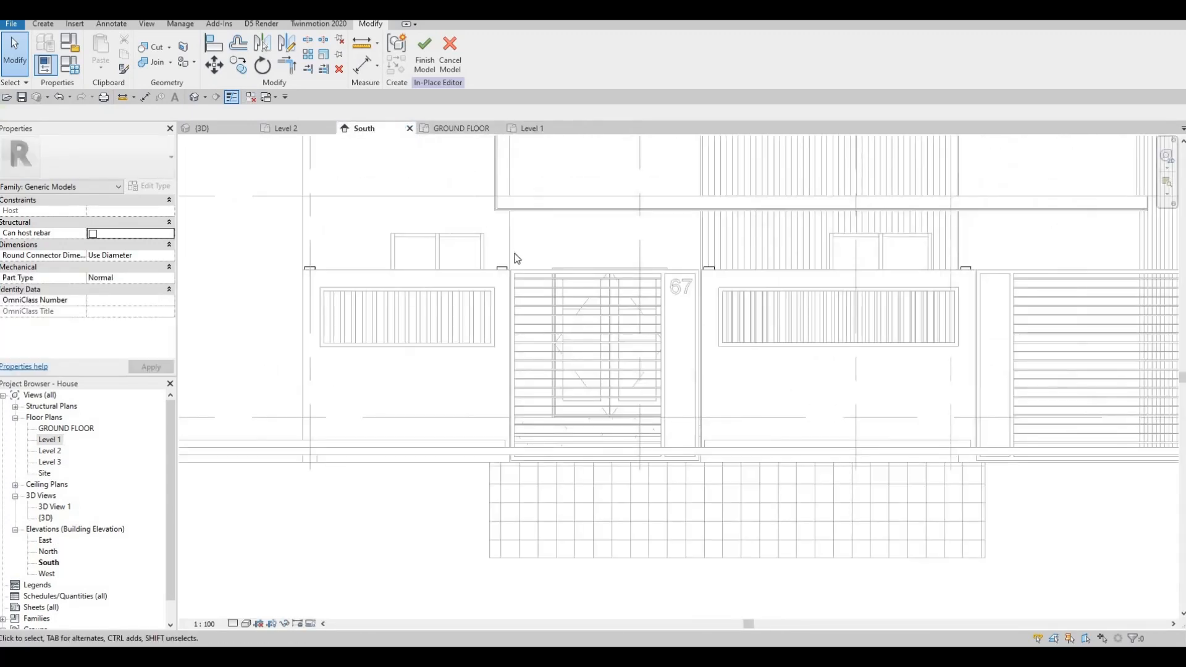
Stretch the extrusion's base down to Level 1 so that the extrusion start is 0
{"action": "middle_click_drag", "start_coordinate": [518, 258], "coordinate": [508, 242]}
{"action": "left_click", "coordinate": [500, 265]}
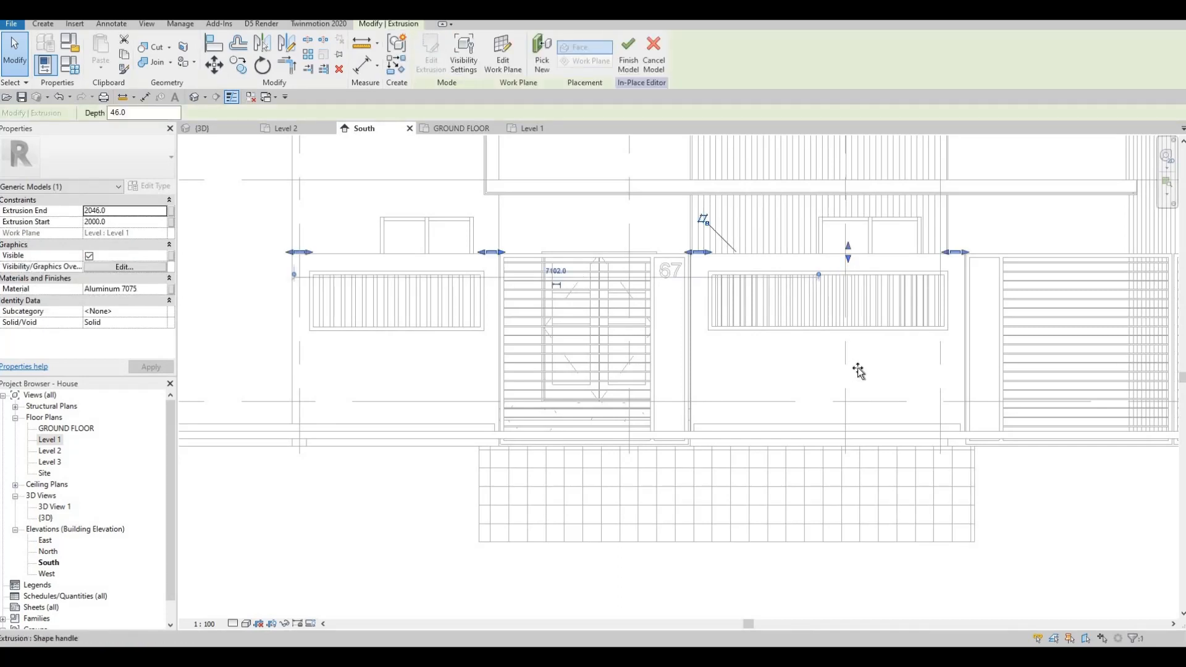
{"action": "left_click_drag", "start_coordinate": [858, 371], "coordinate": [852, 406]}
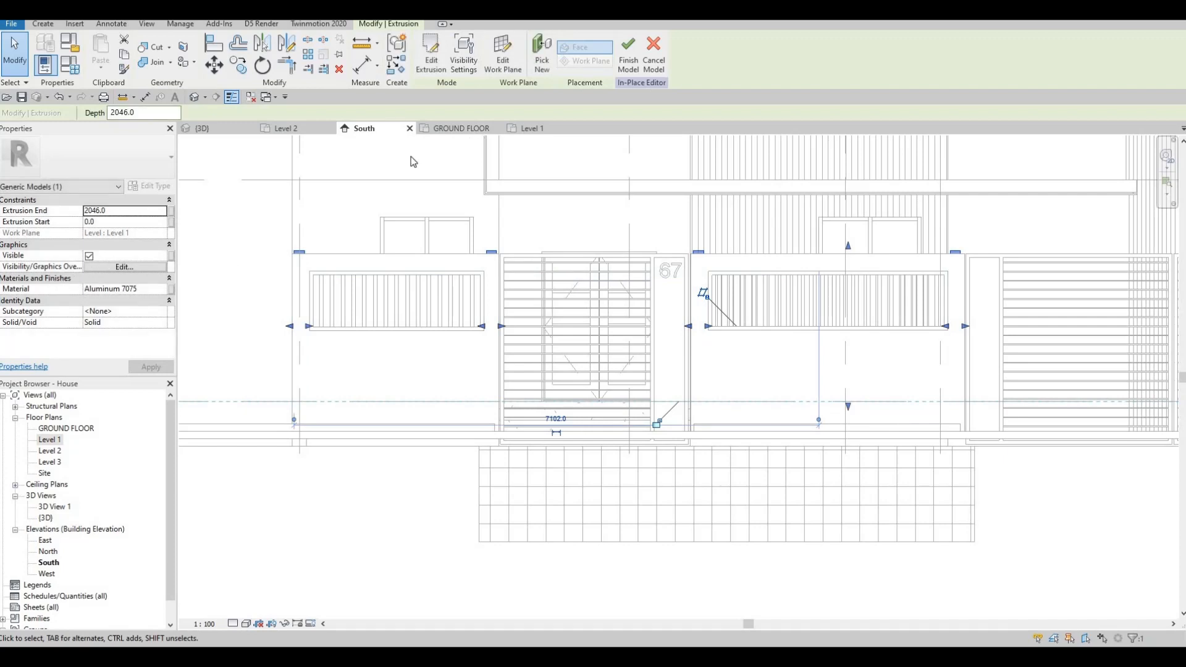
Check the square posts in the Level 1 plan and view the extrusion's visibility settings
{"action": "left_click", "coordinate": [531, 127]}
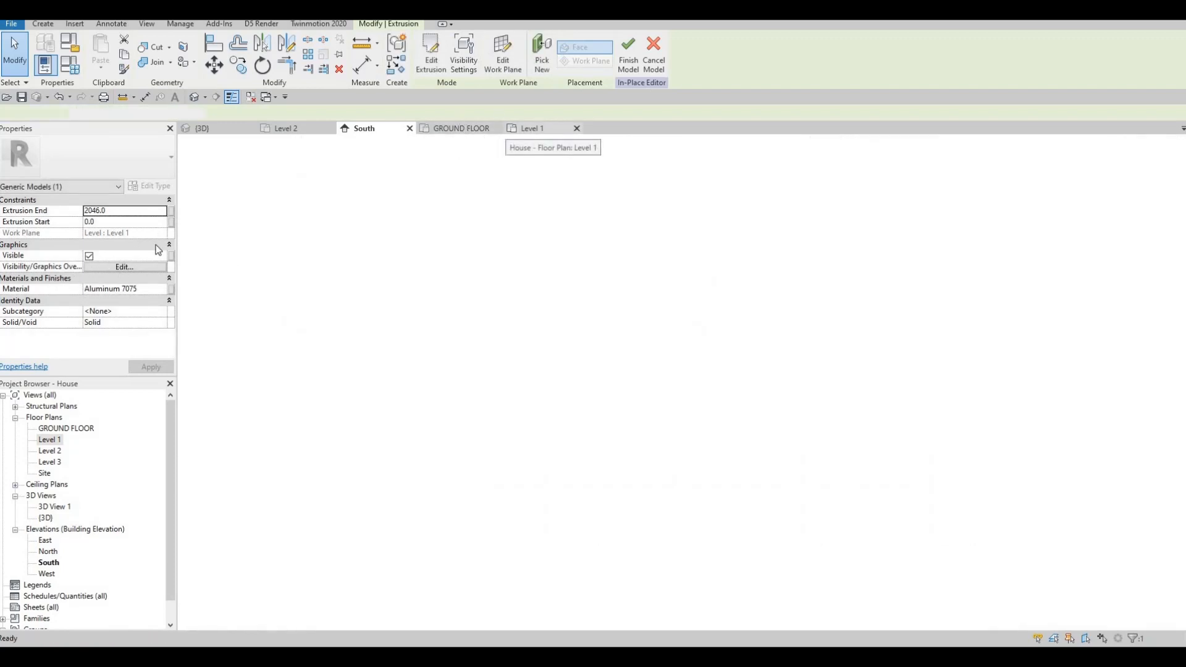
{"action": "left_click", "coordinate": [135, 268]}
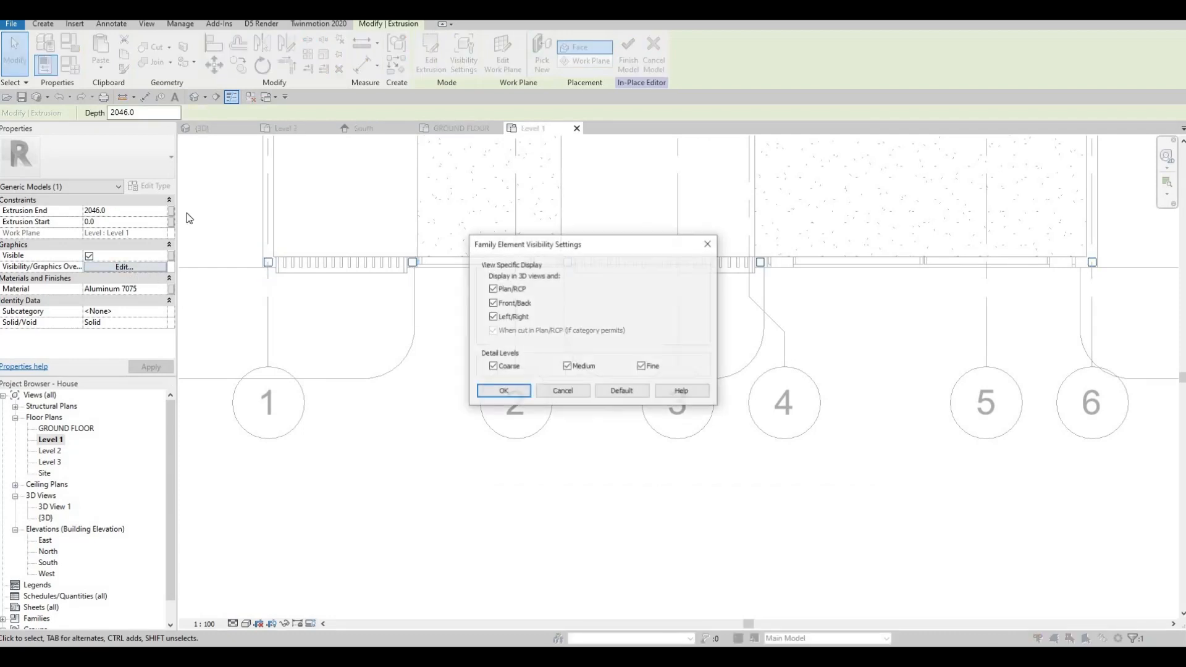
{"action": "key", "text": "Escape"}
{"action": "key", "text": "Escape"}
{"action": "scroll", "coordinate": [284, 230], "scroll_direction": "up", "scroll_amount": 4}
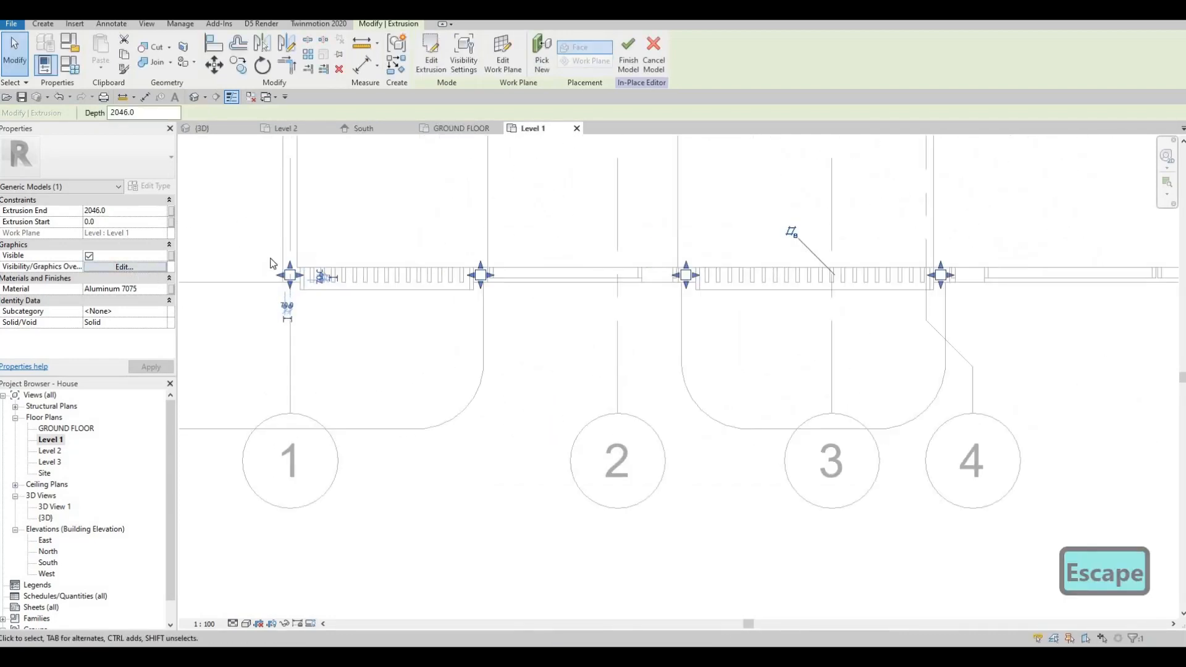
{"action": "key", "text": "Escape"}
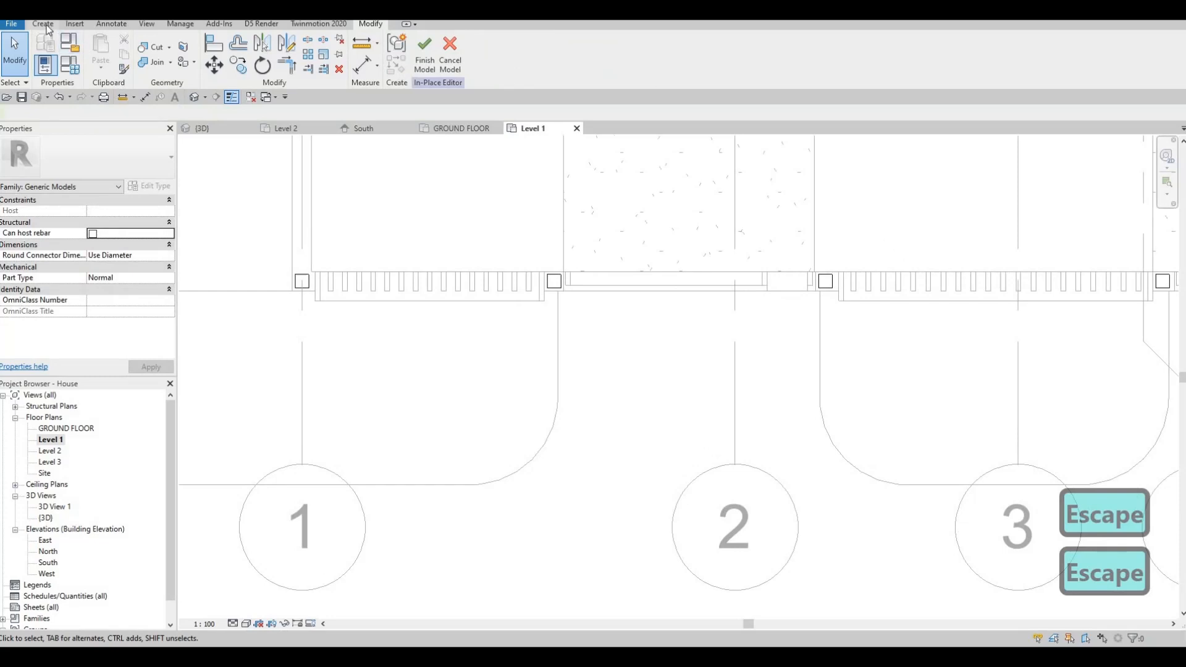
Start a new extrusion in the Level 1 plan and try to pick a post's face as its work plane
{"action": "left_click", "coordinate": [44, 25]}
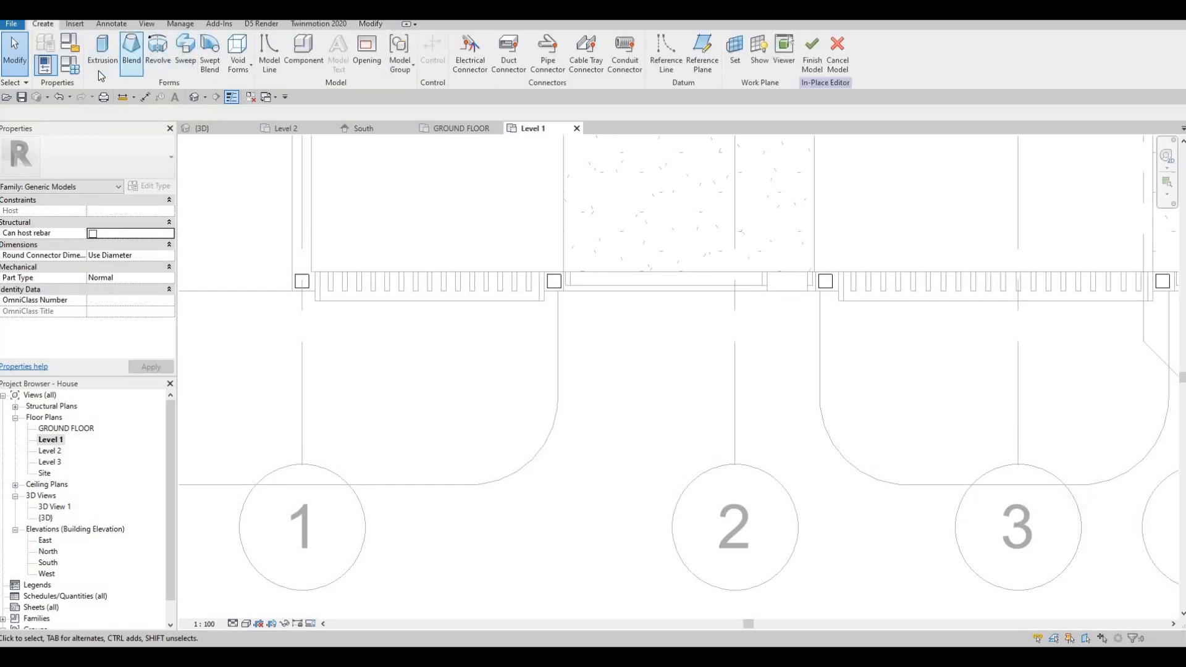
{"action": "left_click", "coordinate": [100, 68]}
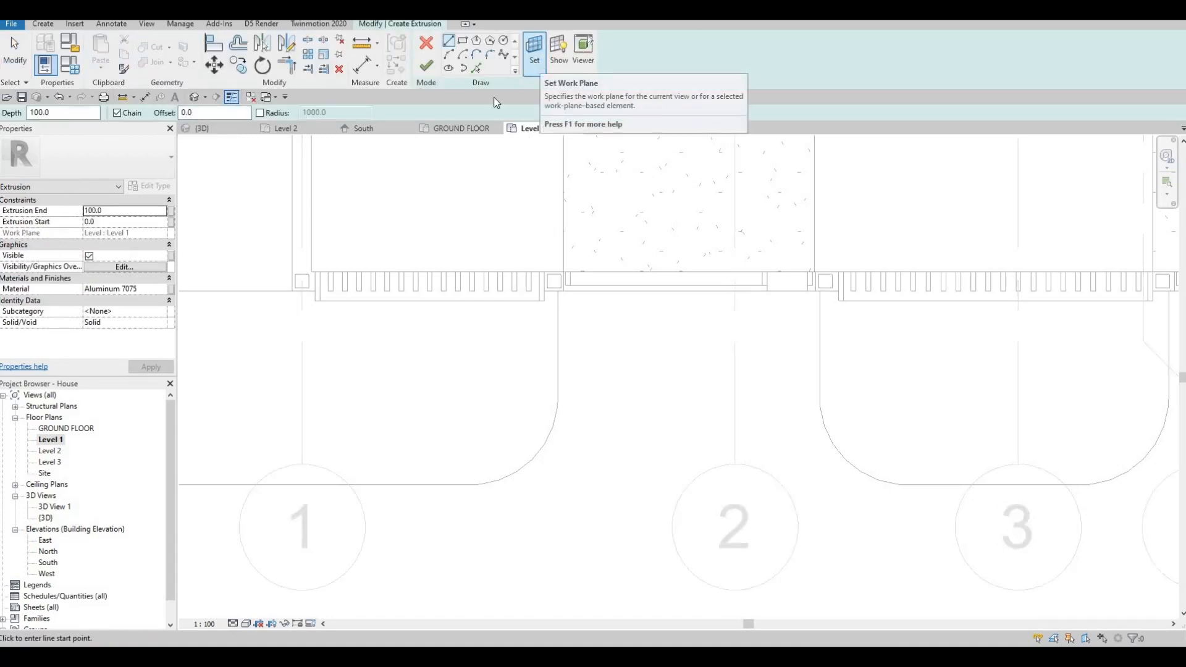
{"action": "left_click", "coordinate": [540, 63]}
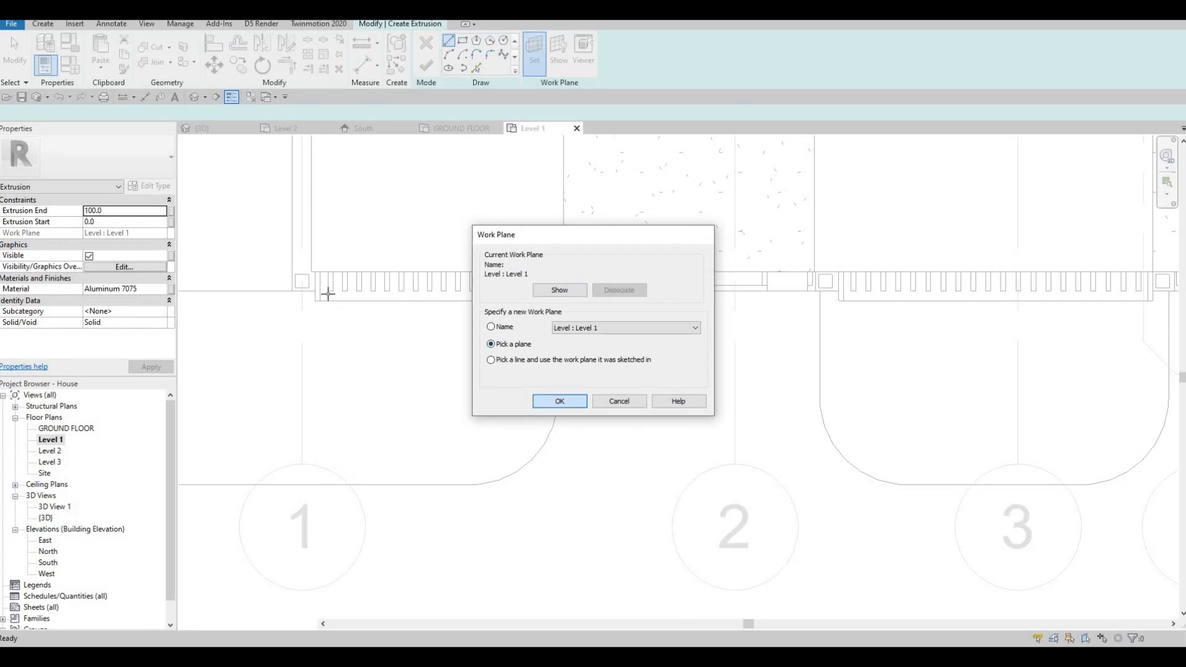
{"action": "key", "text": "Return"}
{"action": "key", "text": "Tab"}
{"action": "key", "text": "Tab"}
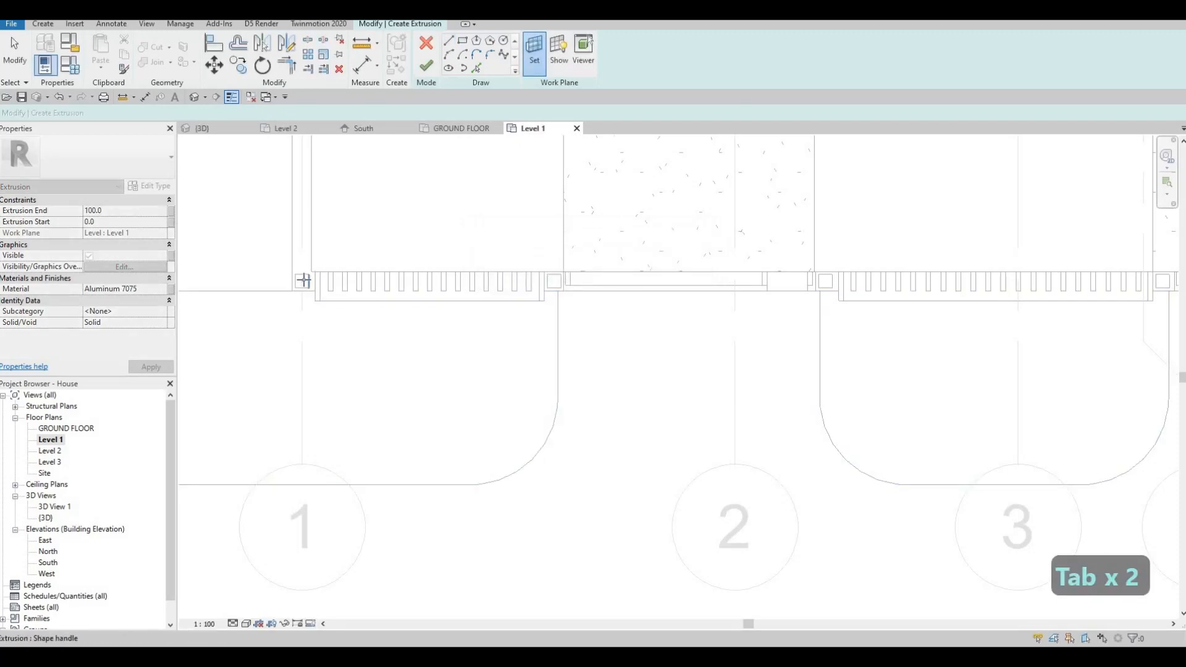
{"action": "key", "text": "Escape"}
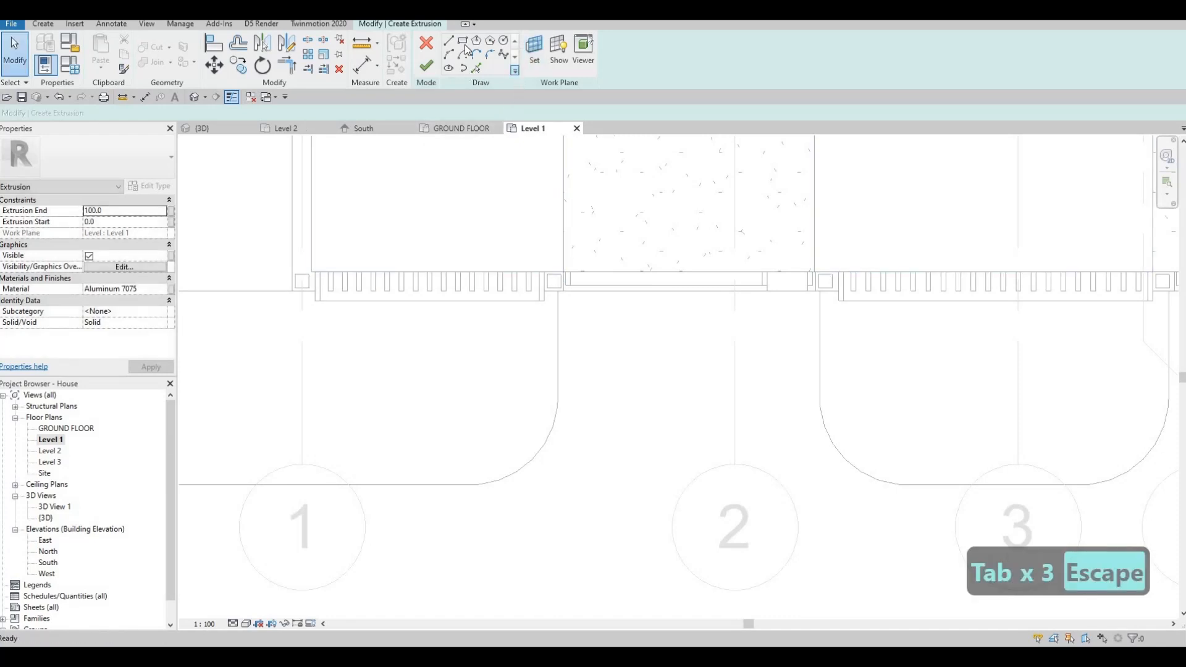
Search the material library for glass and assign Glass Brick as the new extrusion's material
{"action": "left_click", "coordinate": [156, 291]}
{"action": "left_click", "coordinate": [162, 290]}
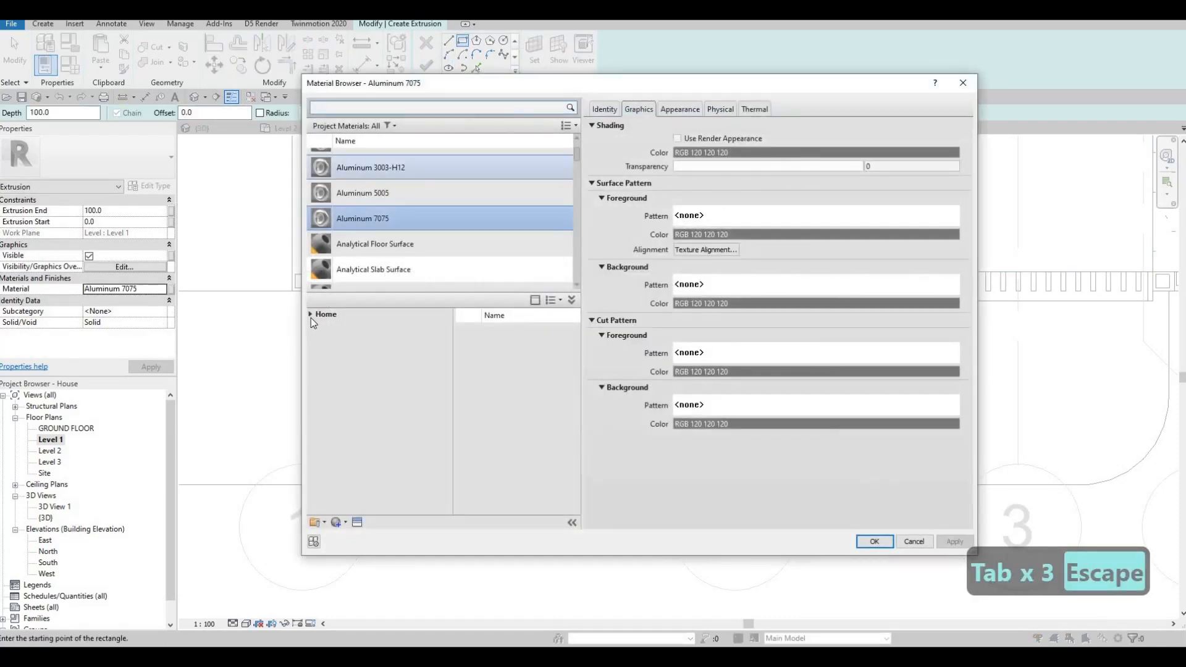
{"action": "left_click", "coordinate": [377, 107]}
{"action": "type", "text": "glass"}
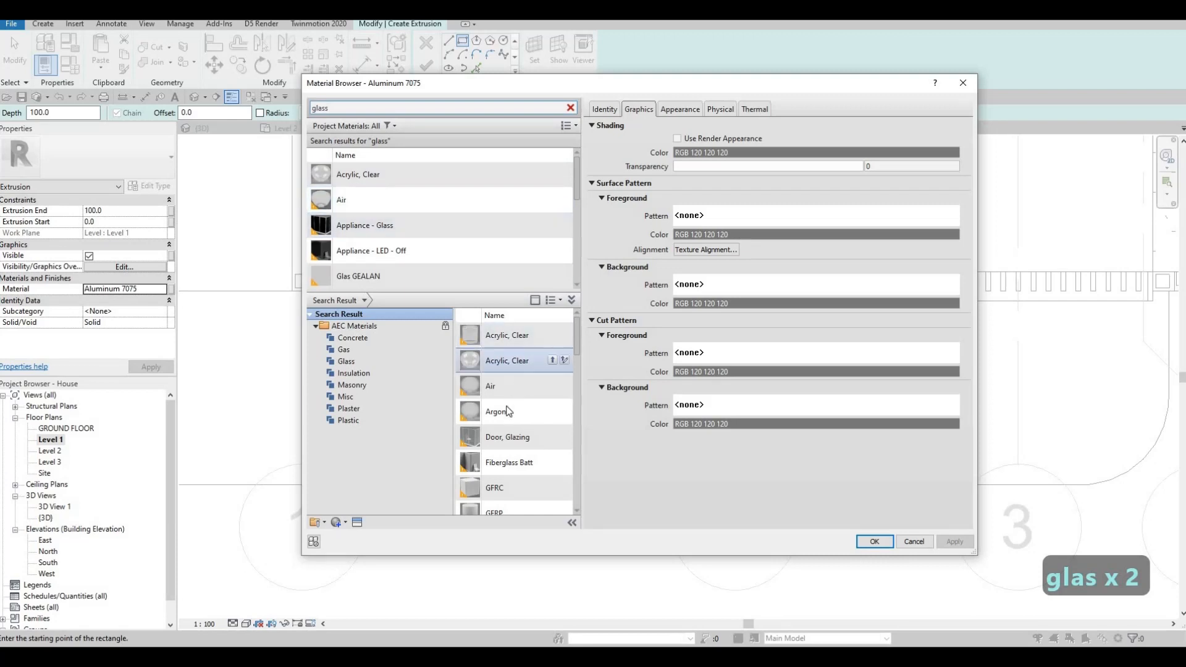
{"action": "scroll", "coordinate": [512, 392], "scroll_direction": "down", "scroll_amount": 2}
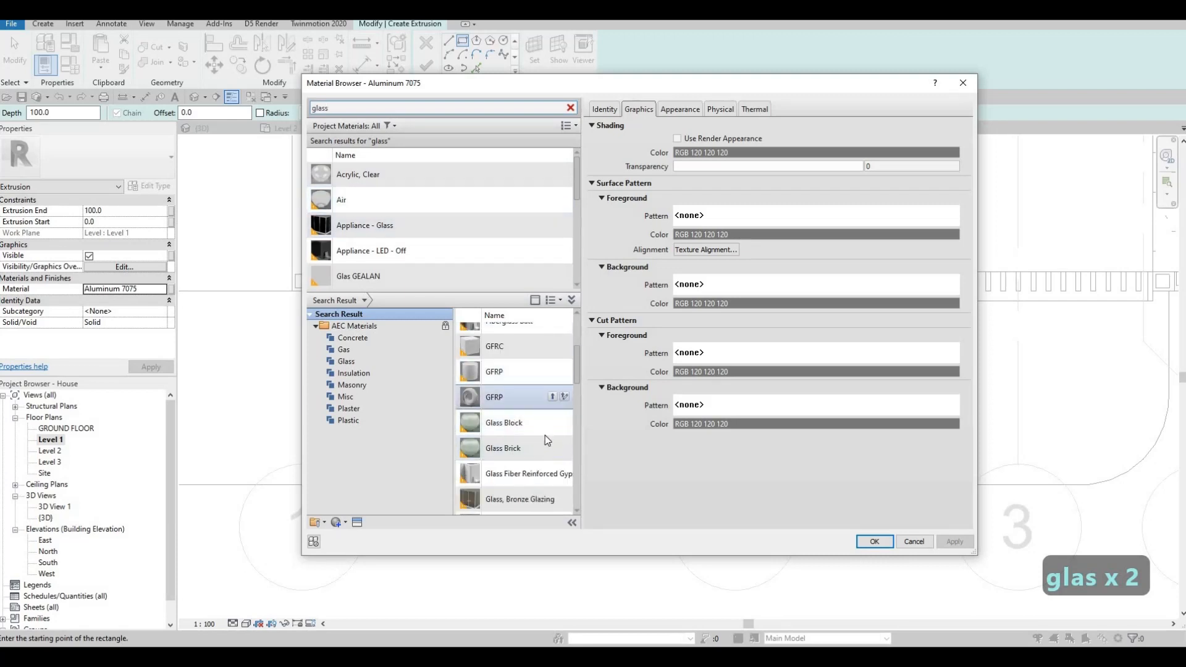
{"action": "left_click", "coordinate": [552, 448]}
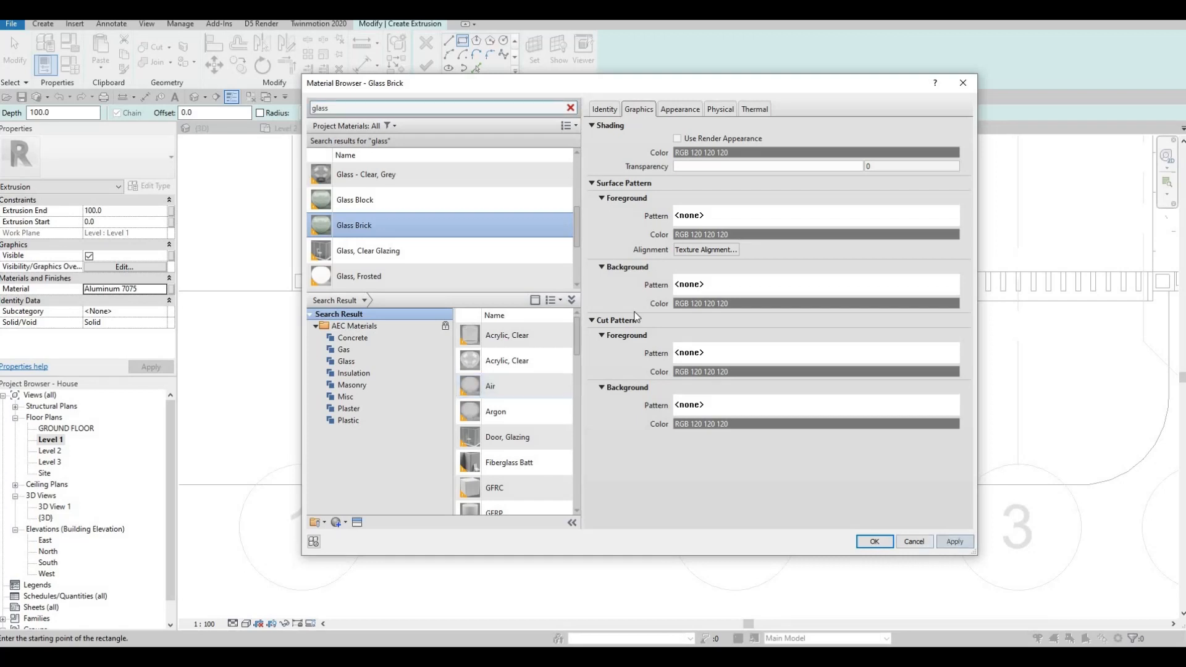
{"action": "key", "text": "Return"}
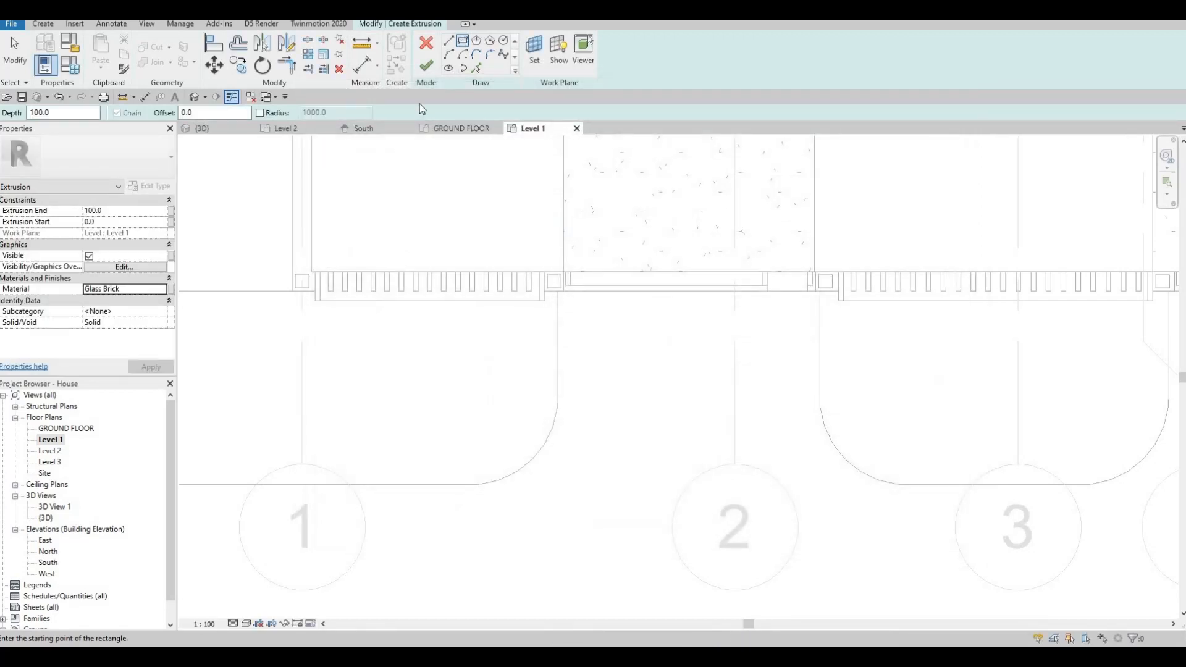
Sketch two nested squares inside the grid 1 post, the outer offset 20 from the post's outline and the inner offset 10 from the outer square
{"action": "scroll", "coordinate": [299, 270], "scroll_direction": "up", "scroll_amount": 10}
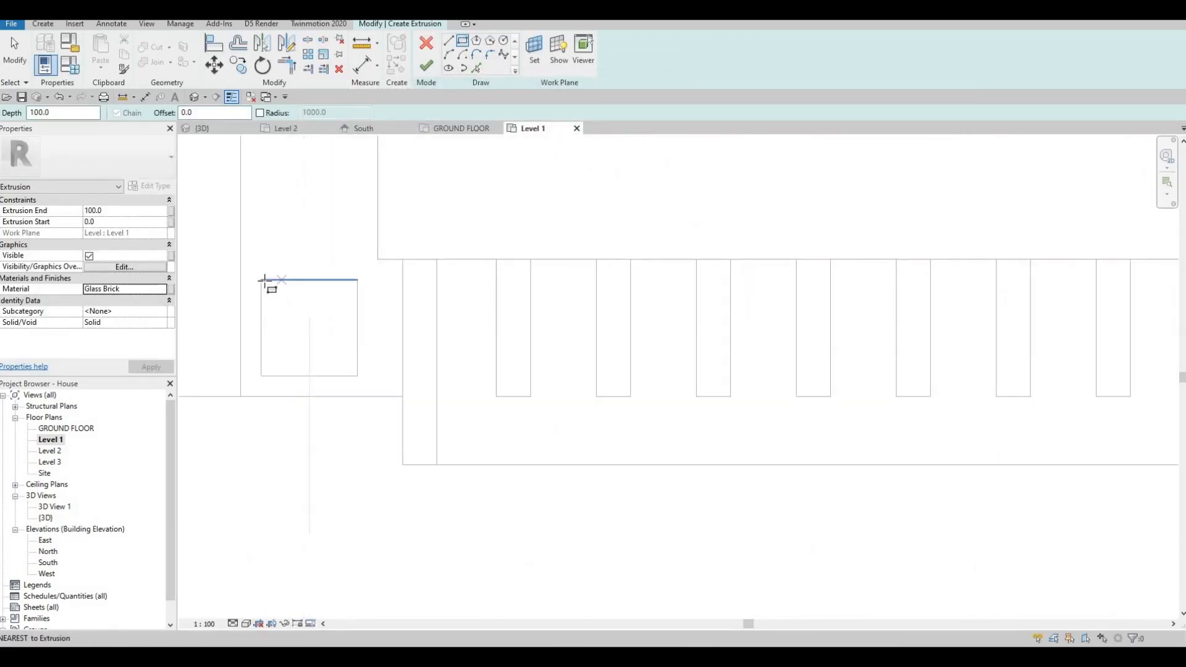
{"action": "left_click_drag", "start_coordinate": [215, 116], "coordinate": [135, 119]}
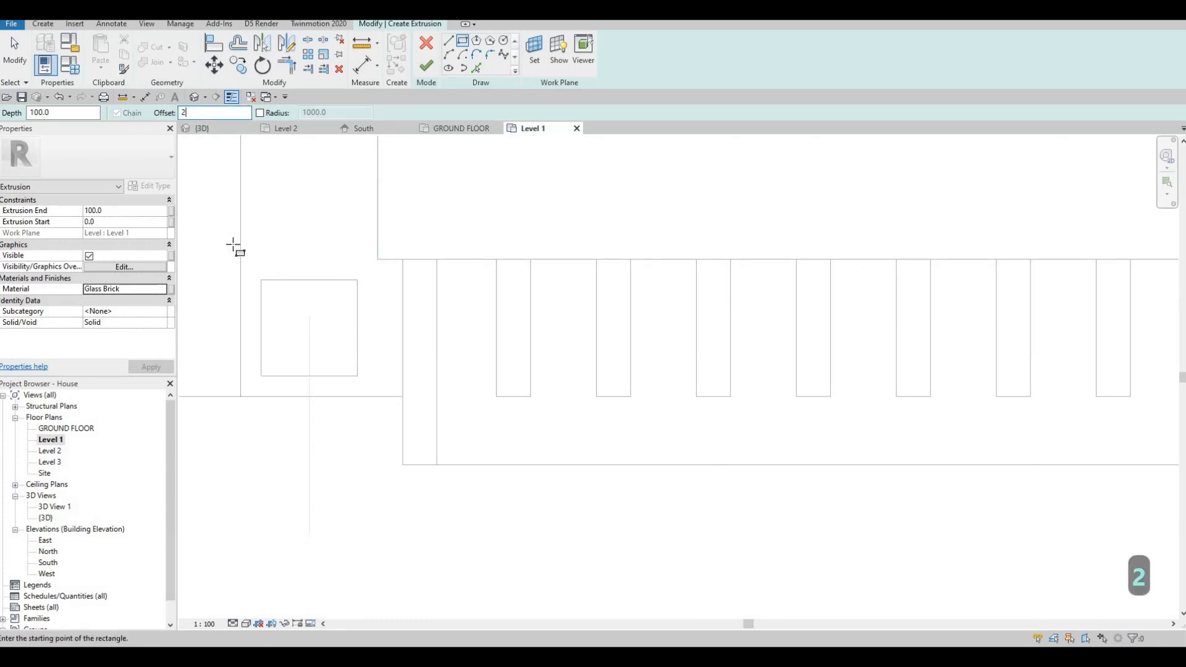
{"action": "left_click", "coordinate": [357, 375]}
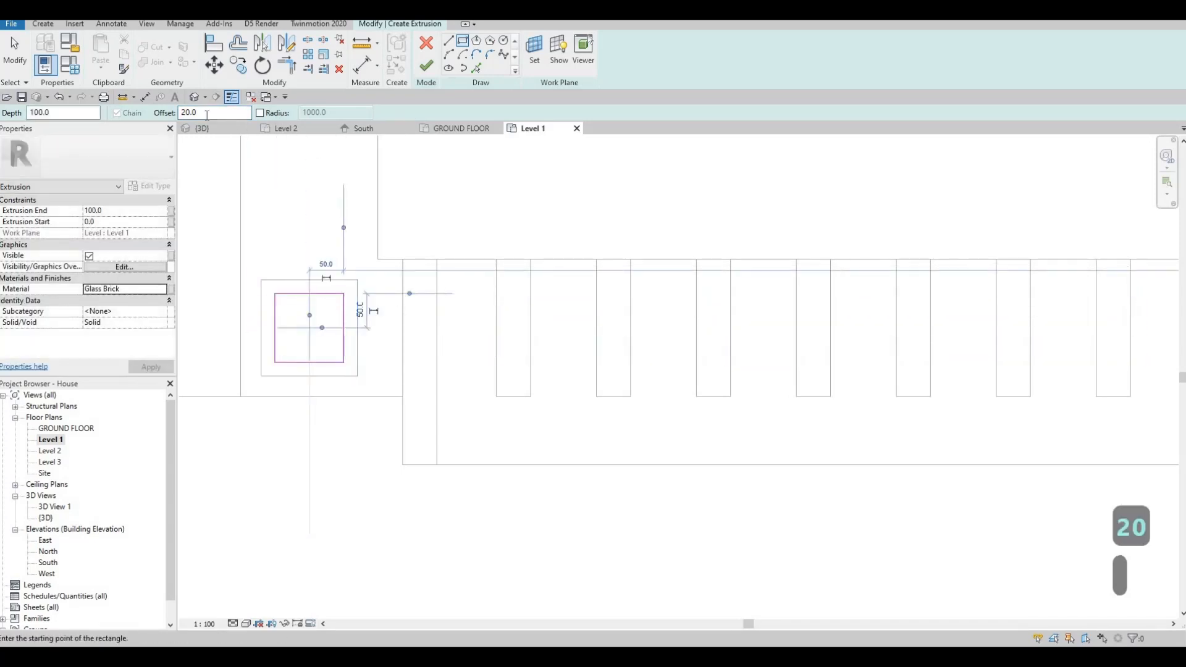
{"action": "left_click_drag", "start_coordinate": [215, 115], "coordinate": [117, 116]}
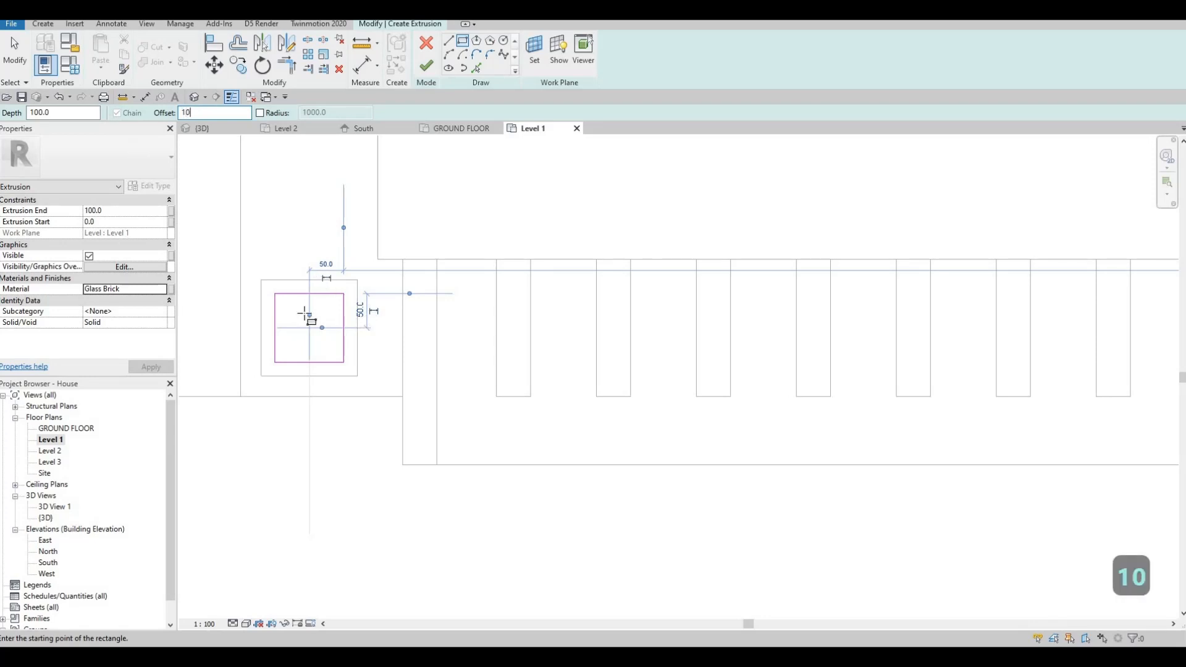
{"action": "left_click", "coordinate": [343, 362]}
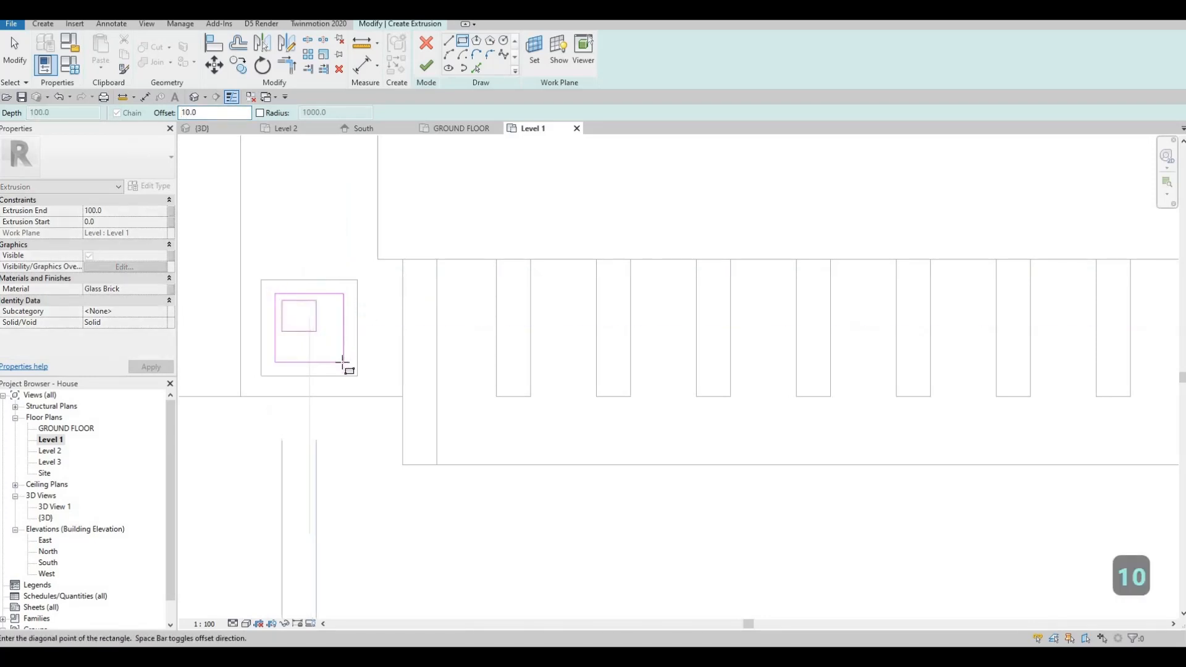
{"action": "key", "text": "Escape"}
{"action": "key", "text": "Escape"}
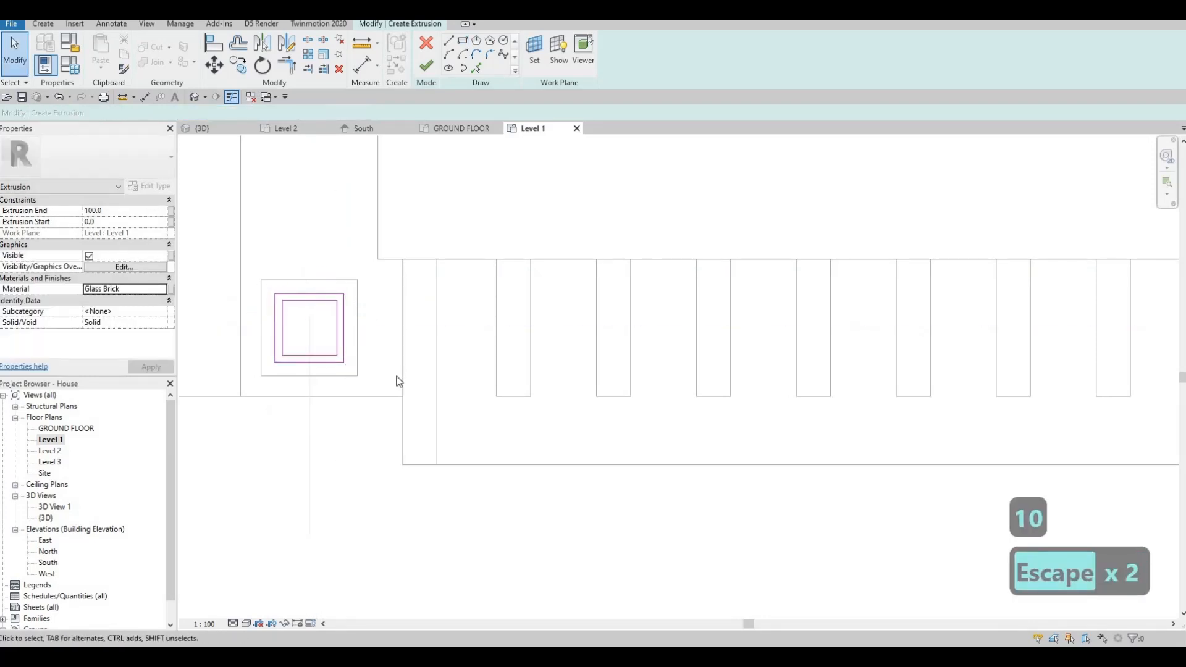
Copy both nested squares from the grid 1 post to the third post, between grids 2 and 3, using the post's corner as reference
{"action": "left_click_drag", "start_coordinate": [233, 285], "coordinate": [397, 380]}
{"action": "key", "text": "c"}
{"action": "key", "text": "o"}
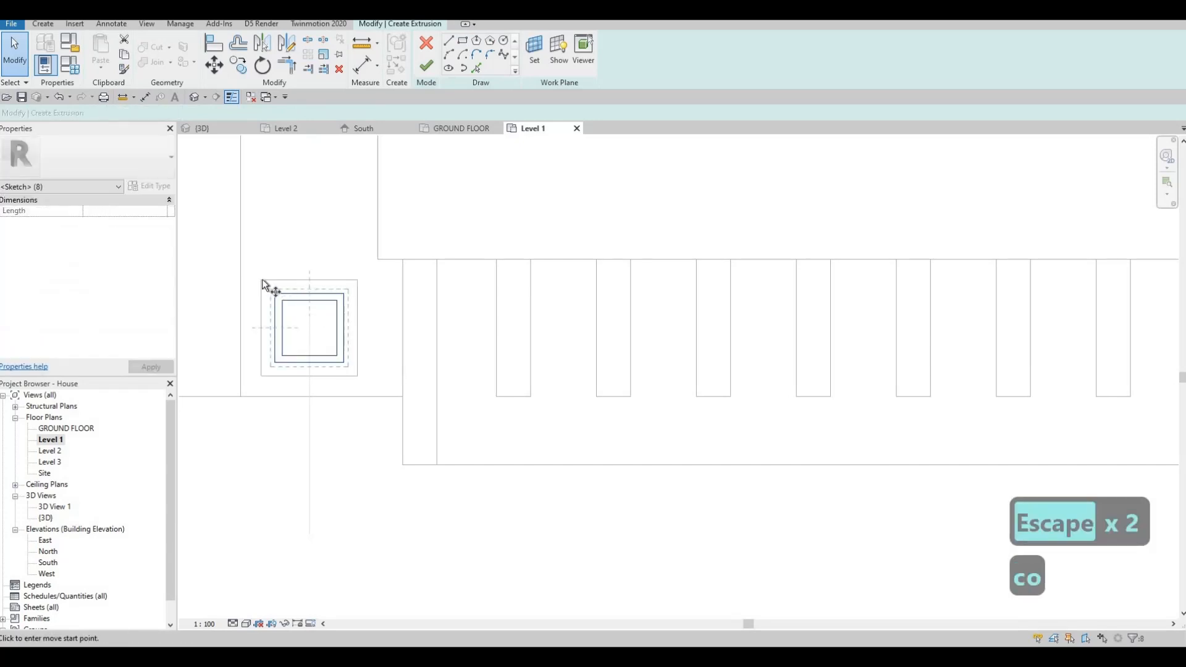
{"action": "left_click", "coordinate": [263, 280]}
{"action": "scroll", "coordinate": [760, 268], "scroll_direction": "down", "scroll_amount": 4}
{"action": "middle_click_drag", "start_coordinate": [1112, 250], "coordinate": [522, 271]}
{"action": "scroll", "coordinate": [737, 263], "scroll_direction": "down", "scroll_amount": 1}
{"action": "middle_click_drag", "start_coordinate": [1112, 289], "coordinate": [408, 308]}
{"action": "scroll", "coordinate": [705, 309], "scroll_direction": "down", "scroll_amount": 1}
{"action": "scroll", "coordinate": [709, 306], "scroll_direction": "up", "scroll_amount": 2}
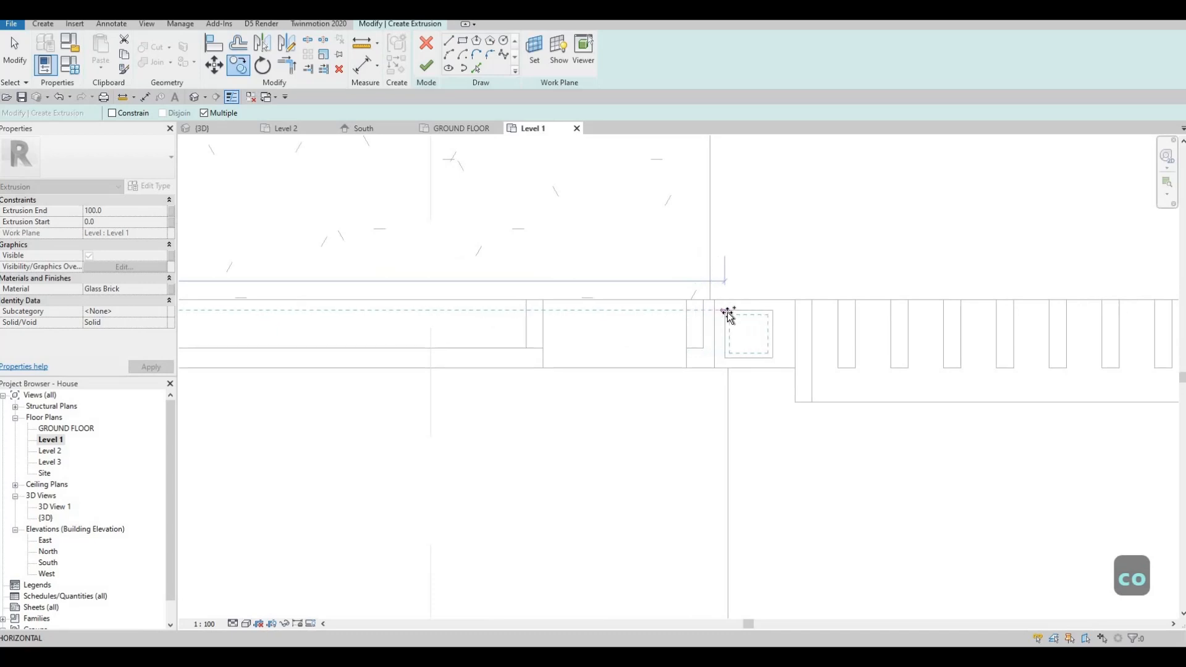
{"action": "left_click", "coordinate": [703, 285]}
Place another copy of the nested squares on the fourth post, beyond the slatted panel near grid 4
{"action": "scroll", "coordinate": [559, 288], "scroll_direction": "down", "scroll_amount": 3}
{"action": "middle_click_drag", "start_coordinate": [894, 302], "coordinate": [556, 301]}
{"action": "scroll", "coordinate": [556, 301], "scroll_direction": "down", "scroll_amount": 1}
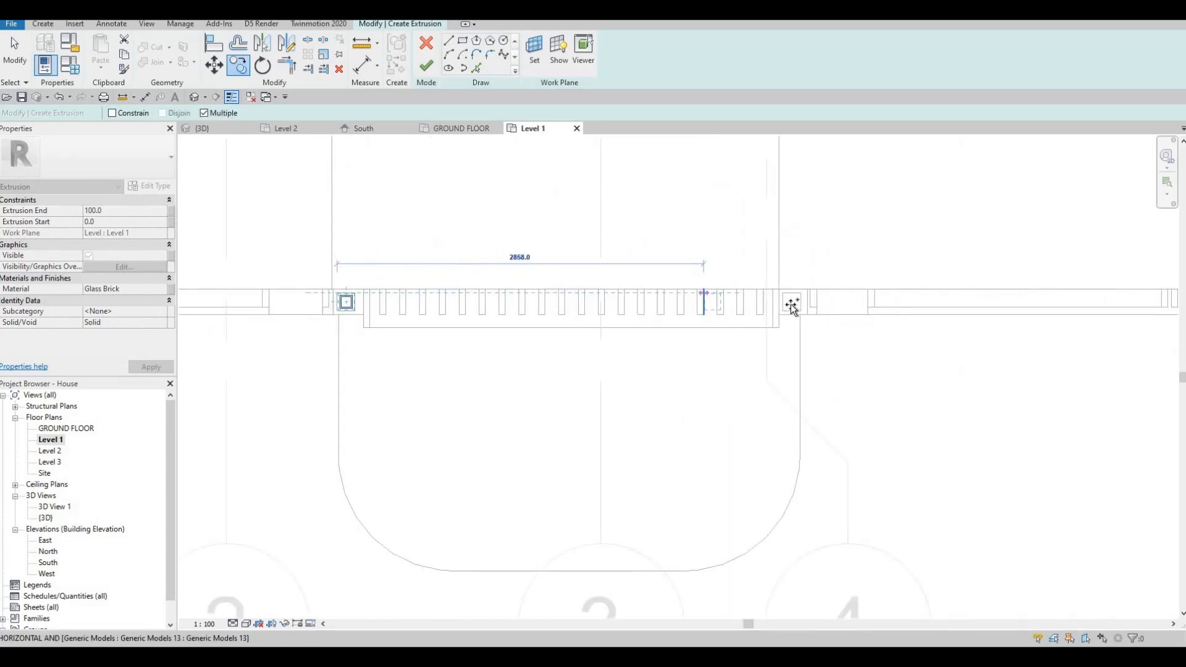
{"action": "scroll", "coordinate": [851, 296], "scroll_direction": "up", "scroll_amount": 2}
{"action": "scroll", "coordinate": [738, 287], "scroll_direction": "up", "scroll_amount": 2}
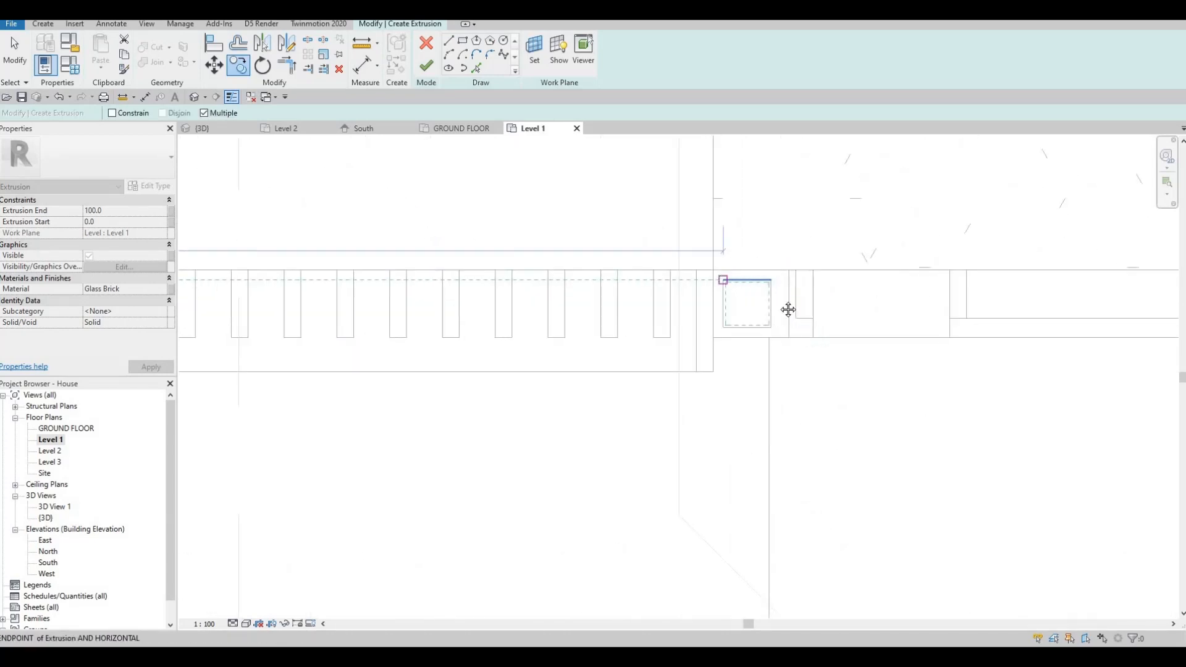
{"action": "left_click", "coordinate": [723, 280]}
Place a copy of the nested squares on the last post at the wall's far corner and finish the extrusion sketch
{"action": "scroll", "coordinate": [723, 280], "scroll_direction": "down", "scroll_amount": 2}
{"action": "middle_click_drag", "start_coordinate": [888, 322], "coordinate": [529, 323]}
{"action": "middle_click_drag", "start_coordinate": [857, 309], "coordinate": [545, 313]}
{"action": "middle_click_drag", "start_coordinate": [1091, 298], "coordinate": [810, 297]}
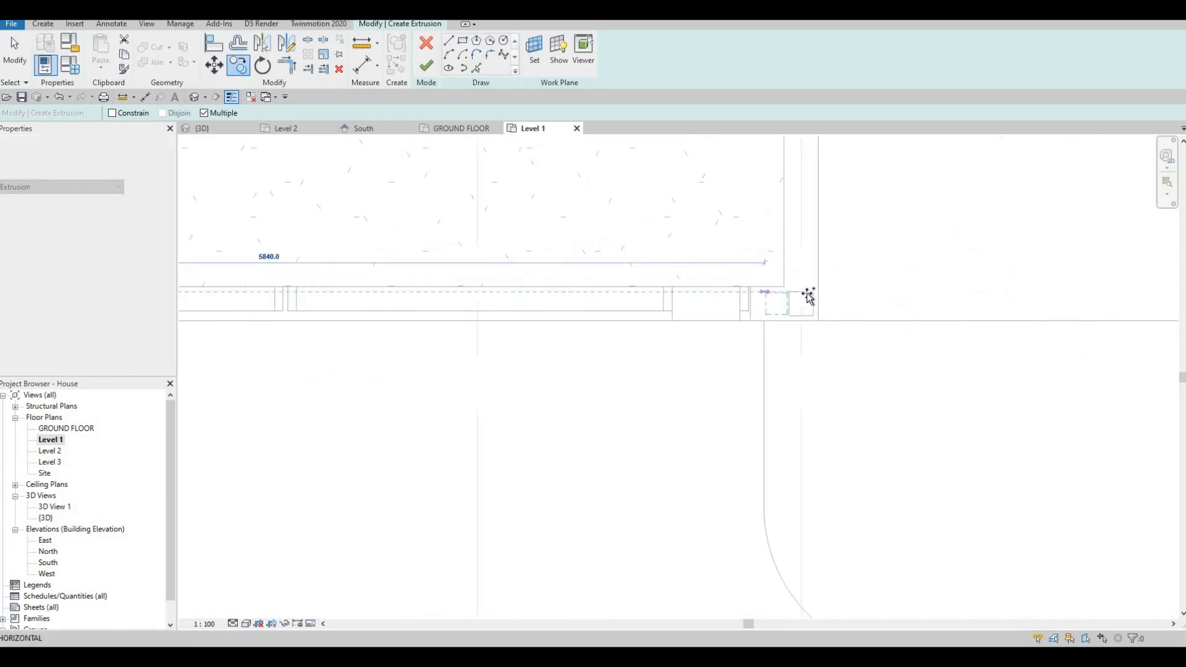
{"action": "left_click", "coordinate": [809, 297]}
{"action": "scroll", "coordinate": [797, 294], "scroll_direction": "up", "scroll_amount": 2}
{"action": "scroll", "coordinate": [797, 297], "scroll_direction": "down", "scroll_amount": 2}
{"action": "key", "text": "Escape"}
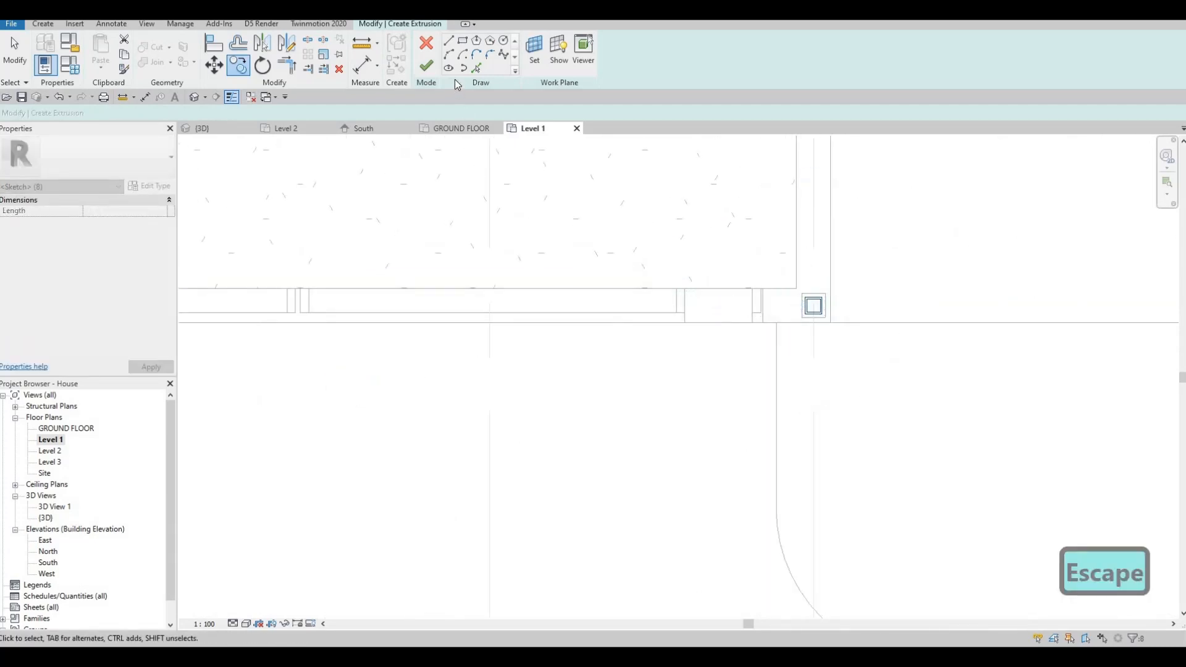
{"action": "left_click", "coordinate": [426, 66]}
Stretch the glass extrusion up to the post tops in the South elevation, with extrusion end 2142.9 and extrusion start 2025
{"action": "left_click", "coordinate": [362, 128]}
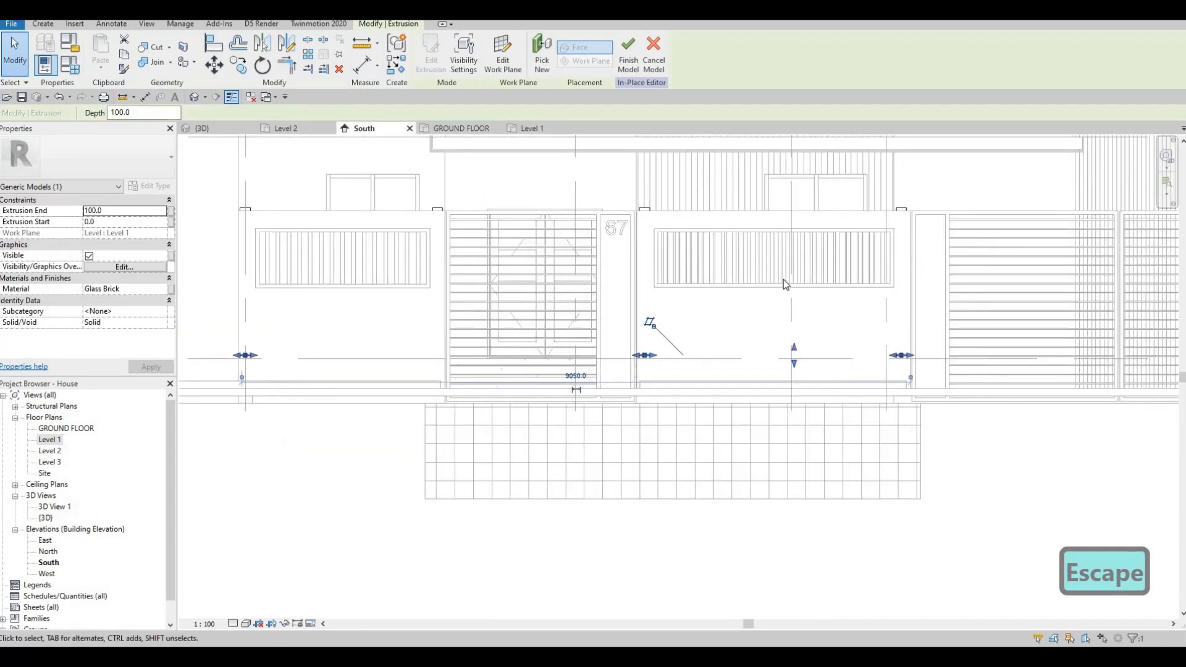
{"action": "left_click_drag", "start_coordinate": [767, 175], "coordinate": [763, 204]}
{"action": "left_click_drag", "start_coordinate": [785, 359], "coordinate": [786, 208]}
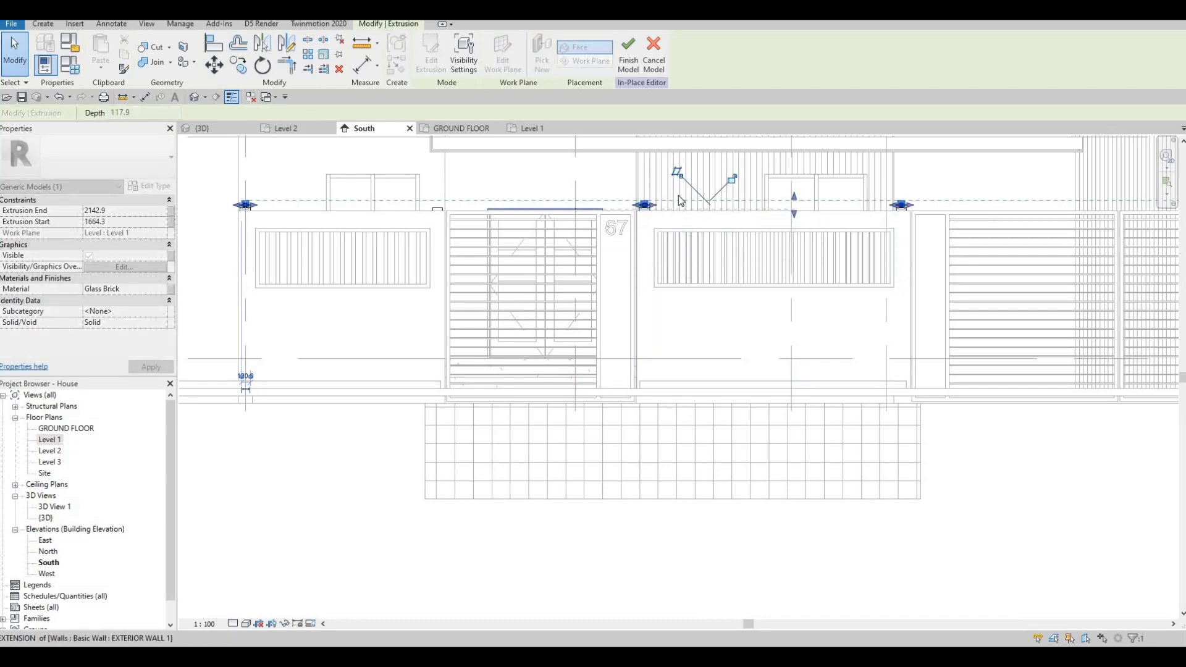
{"action": "scroll", "coordinate": [667, 188], "scroll_direction": "up", "scroll_amount": 5}
{"action": "scroll", "coordinate": [575, 237], "scroll_direction": "down", "scroll_amount": 5}
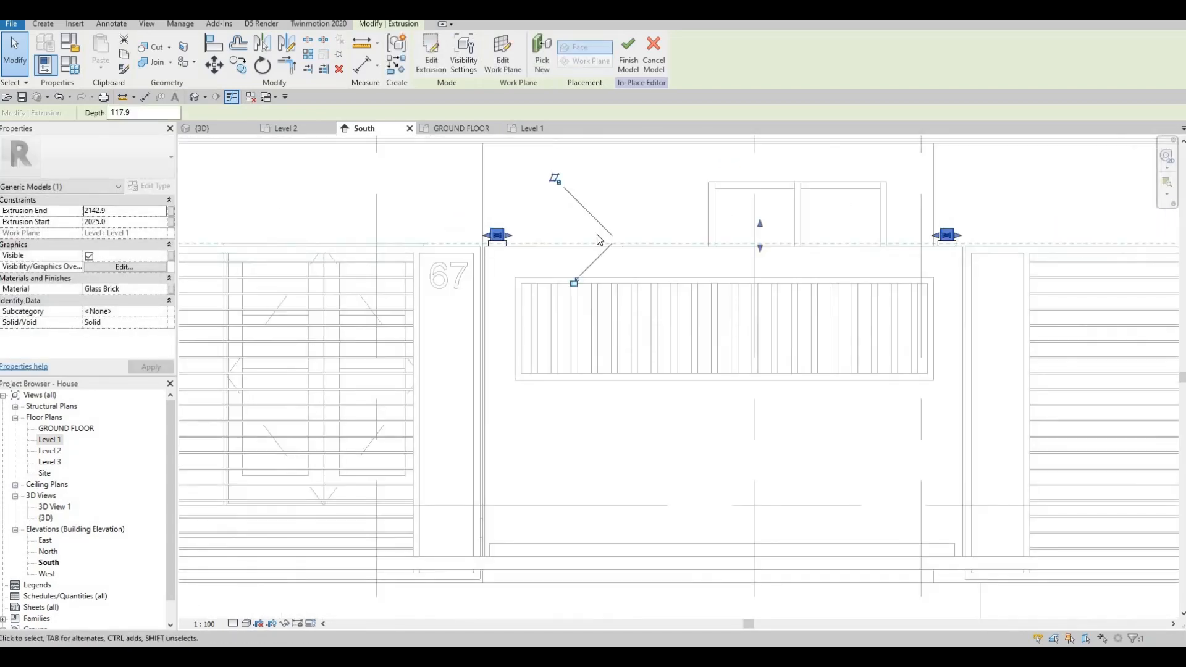
Inspect the glass pieces along the wall in the South elevation, then reopen their extrusion sketch in the GROUND FLOOR plan
{"action": "scroll", "coordinate": [556, 262], "scroll_direction": "down", "scroll_amount": 3}
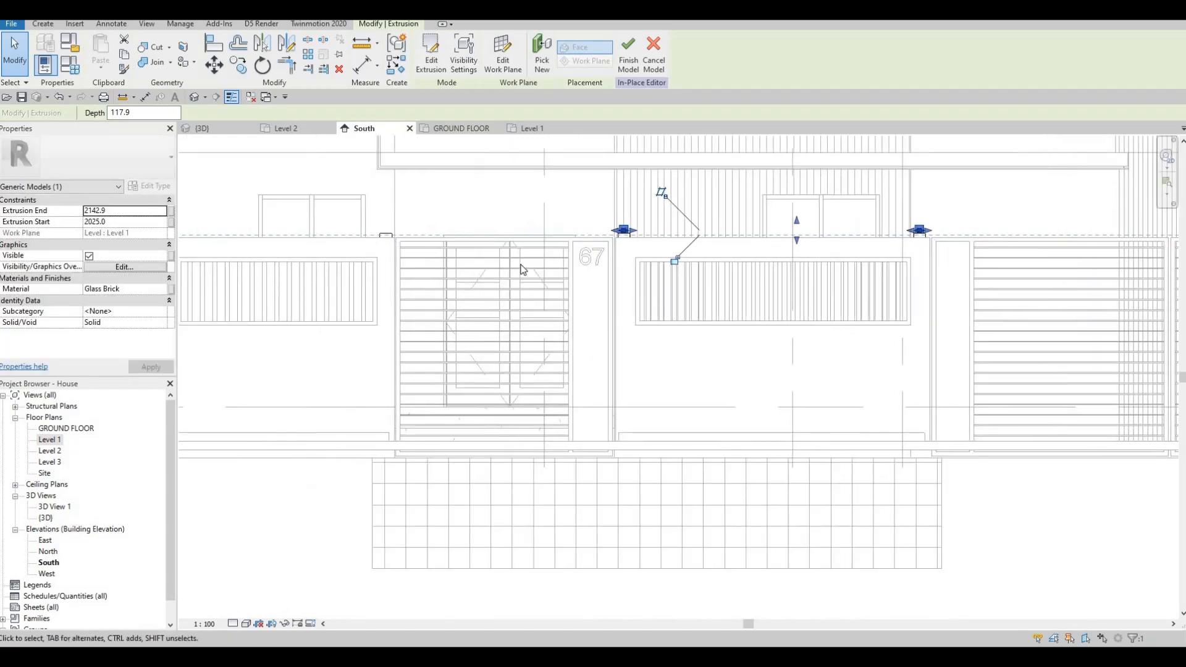
{"action": "middle_click_drag", "start_coordinate": [462, 236], "coordinate": [533, 225]}
{"action": "scroll", "coordinate": [544, 225], "scroll_direction": "down", "scroll_amount": 1}
{"action": "scroll", "coordinate": [537, 224], "scroll_direction": "up", "scroll_amount": 1}
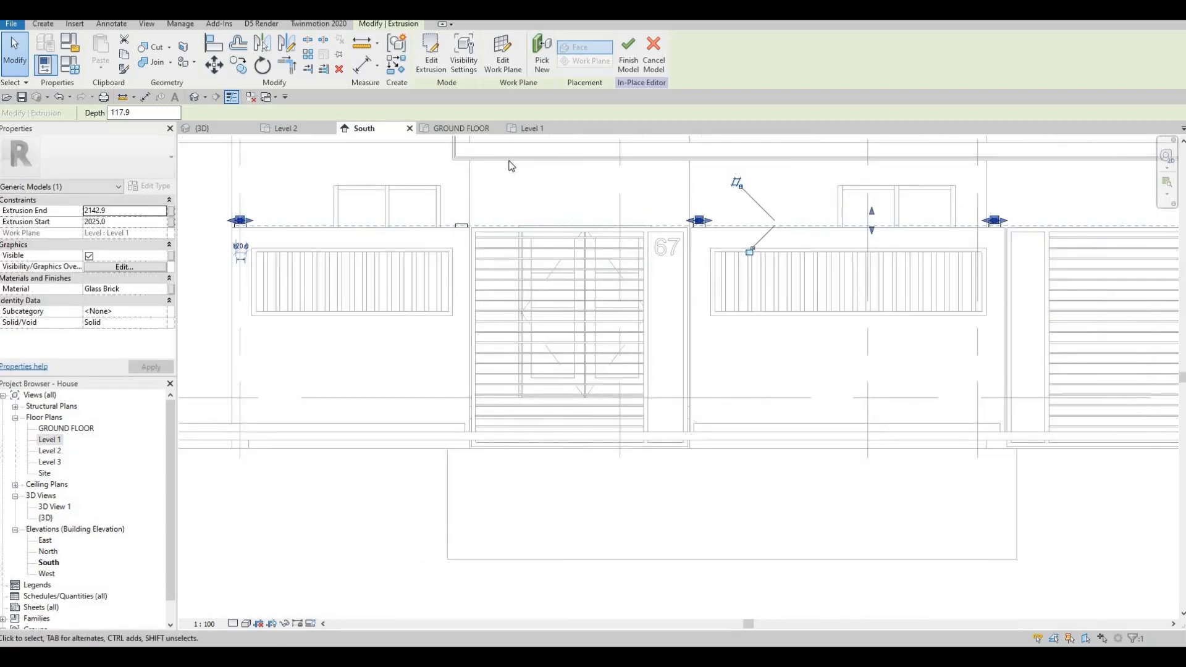
{"action": "left_click", "coordinate": [429, 66]}
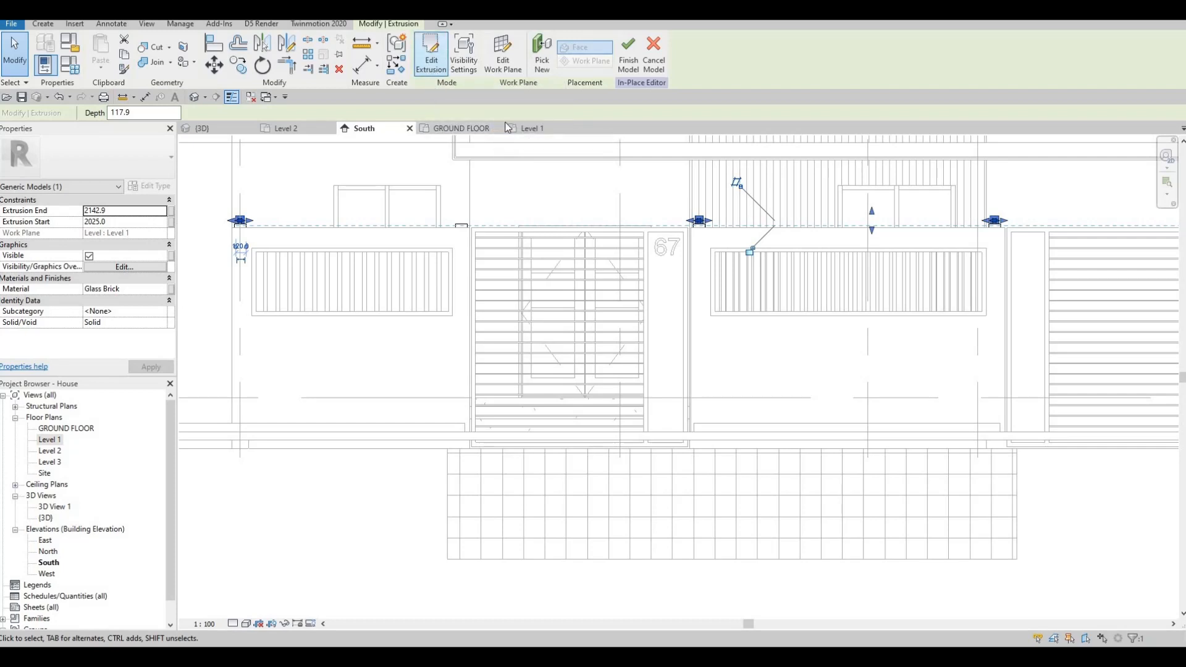
{"action": "key", "text": "Escape"}
{"action": "left_click", "coordinate": [469, 126]}
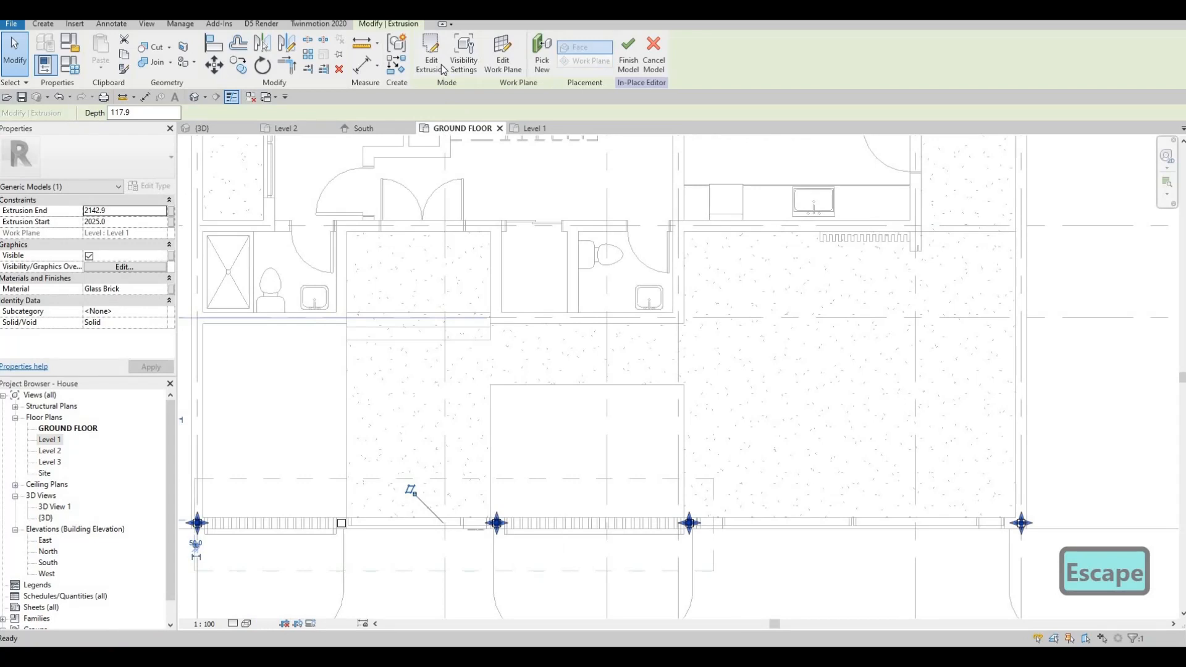
{"action": "scroll", "coordinate": [336, 387], "scroll_direction": "up", "scroll_amount": 6}
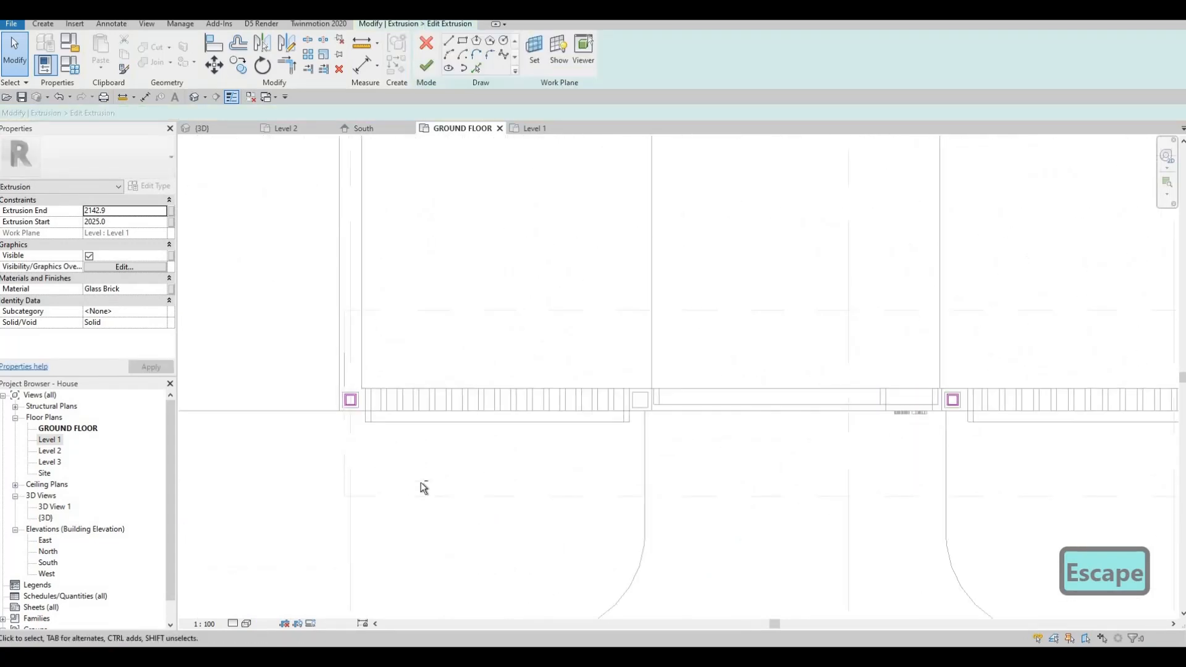
Copy the nested squares from the grid 1 post onto the second post, just before grid 2
{"action": "left_click_drag", "start_coordinate": [239, 365], "coordinate": [410, 503]}
{"action": "key", "text": "c"}
{"action": "key", "text": "o"}
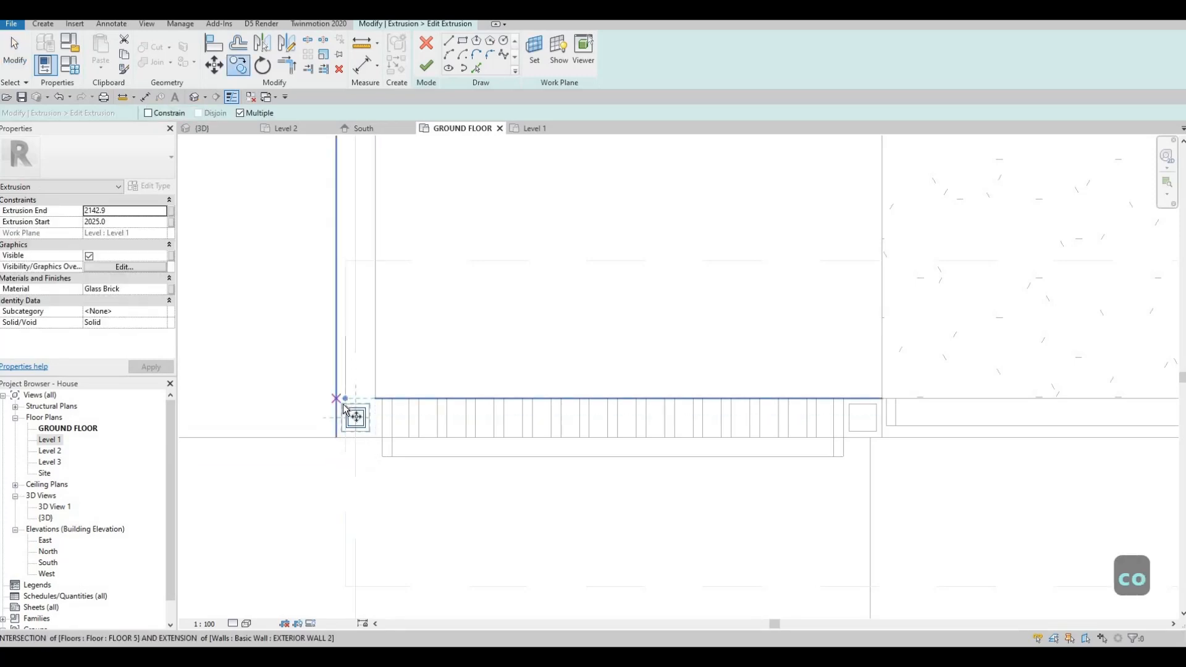
{"action": "left_click", "coordinate": [346, 404]}
{"action": "middle_click_drag", "start_coordinate": [860, 414], "coordinate": [358, 412]}
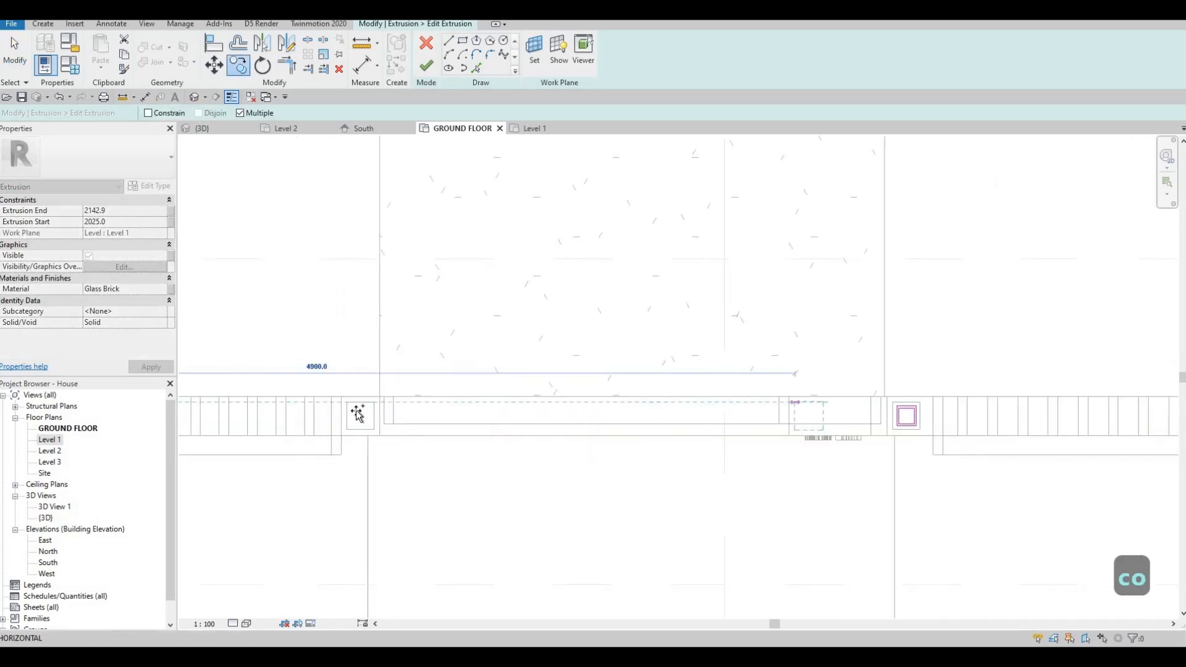
{"action": "scroll", "coordinate": [687, 392], "scroll_direction": "down", "scroll_amount": 2}
{"action": "middle_click_drag", "start_coordinate": [746, 394], "coordinate": [426, 390]}
{"action": "key", "text": "Escape"}
{"action": "scroll", "coordinate": [443, 288], "scroll_direction": "down", "scroll_amount": 1}
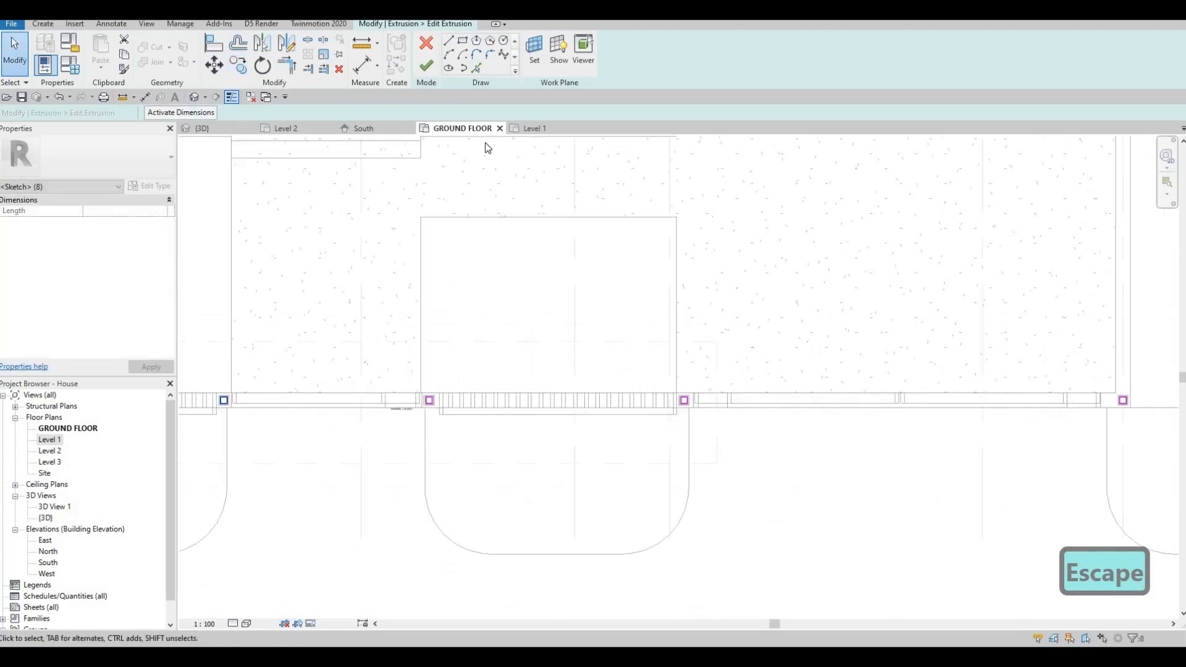
Finish the edited extrusion sketch and check the glass pieces above the posts in the South elevation
{"action": "left_click", "coordinate": [368, 128]}
{"action": "scroll", "coordinate": [437, 194], "scroll_direction": "down", "scroll_amount": 1}
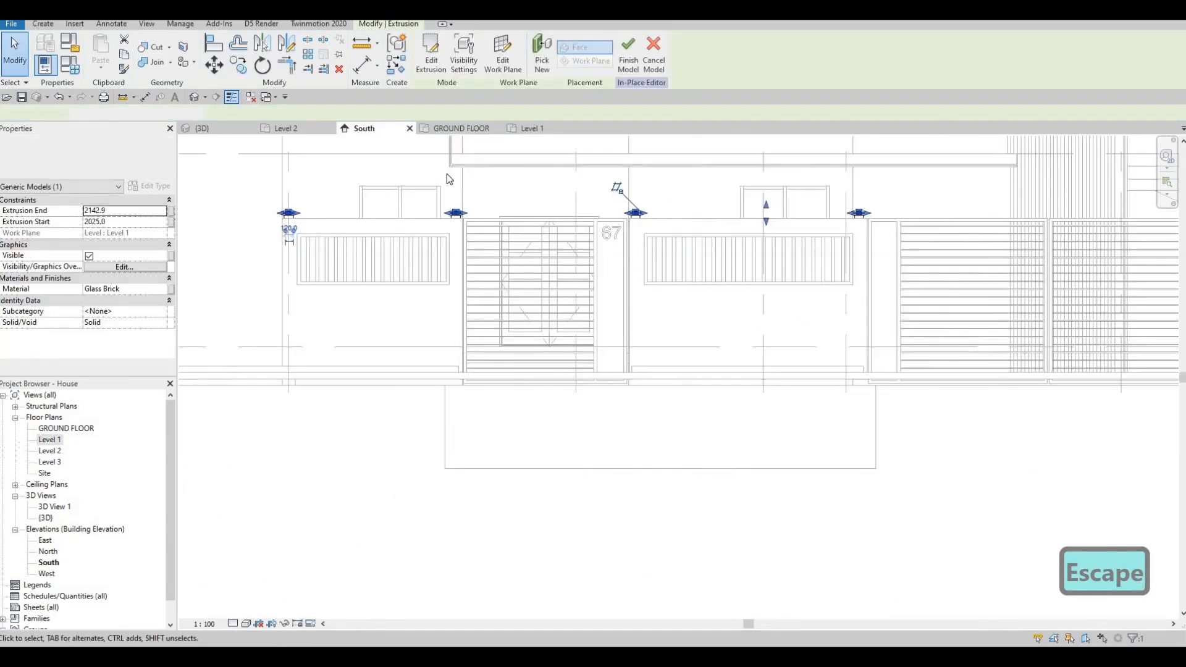
{"action": "key", "text": "Escape"}
{"action": "scroll", "coordinate": [706, 194], "scroll_direction": "up", "scroll_amount": 1}
{"action": "scroll", "coordinate": [382, 255], "scroll_direction": "up", "scroll_amount": 3}
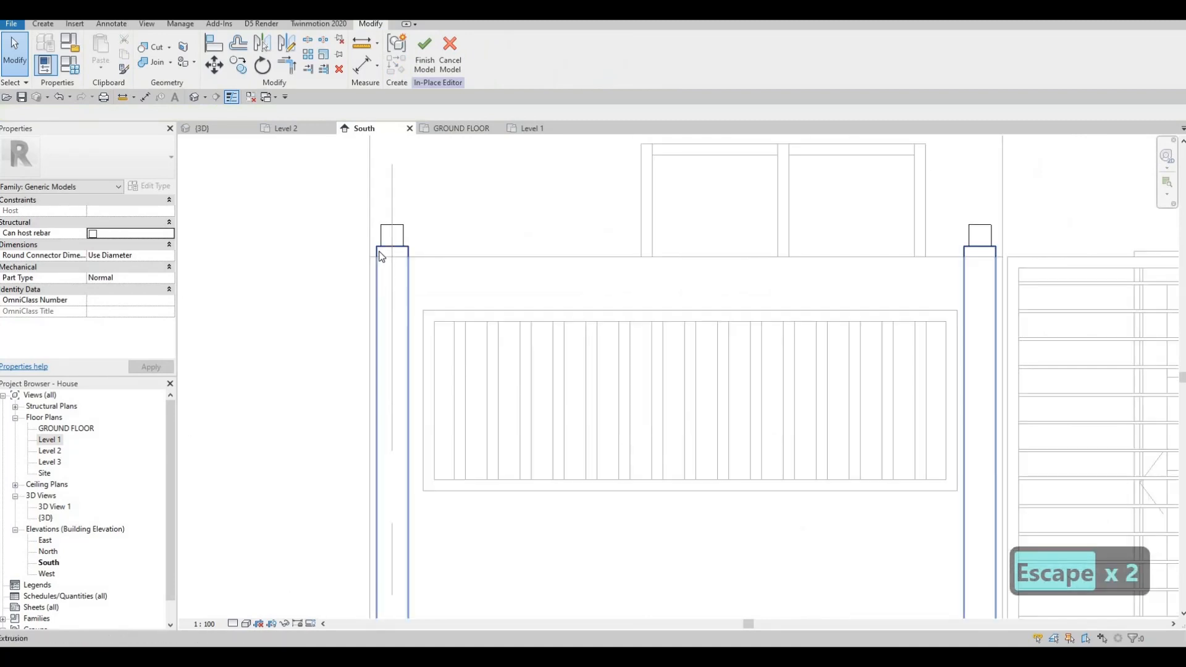
Stretch the bottom of the Aluminium 7075 post extrusion up near the wall top in the South elevation, with extrusion start 2025
{"action": "scroll", "coordinate": [383, 255], "scroll_direction": "down", "scroll_amount": 1}
{"action": "left_click", "coordinate": [405, 483]}
{"action": "scroll", "coordinate": [473, 478], "scroll_direction": "down", "scroll_amount": 1}
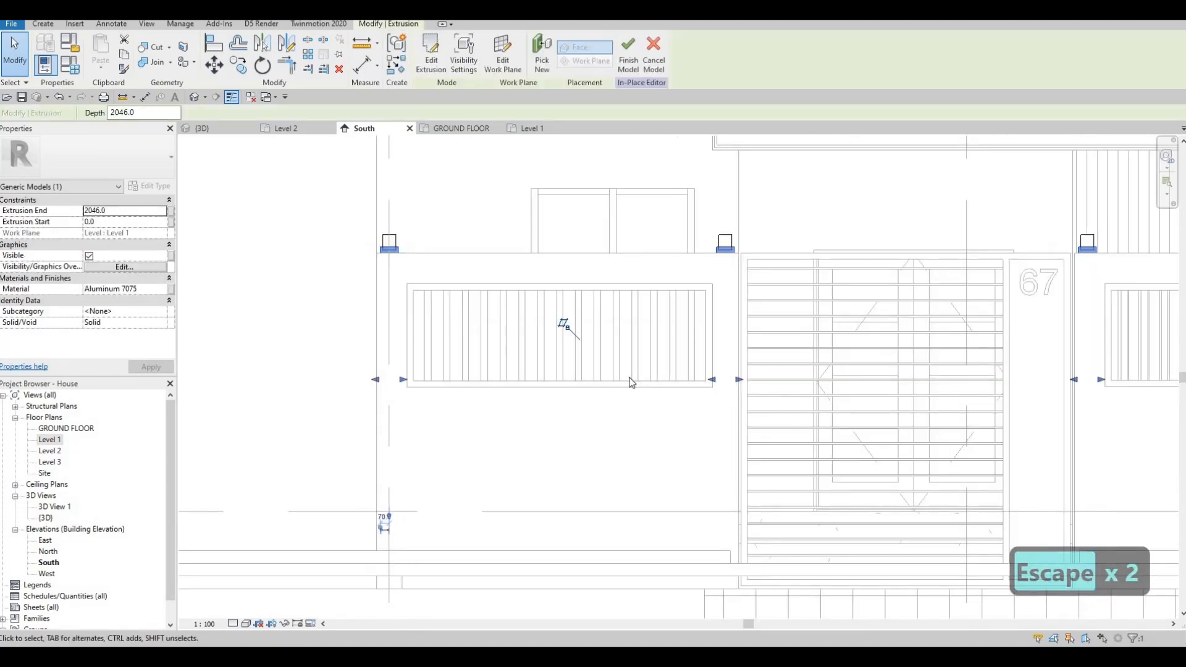
{"action": "scroll", "coordinate": [966, 469], "scroll_direction": "down", "scroll_amount": 2}
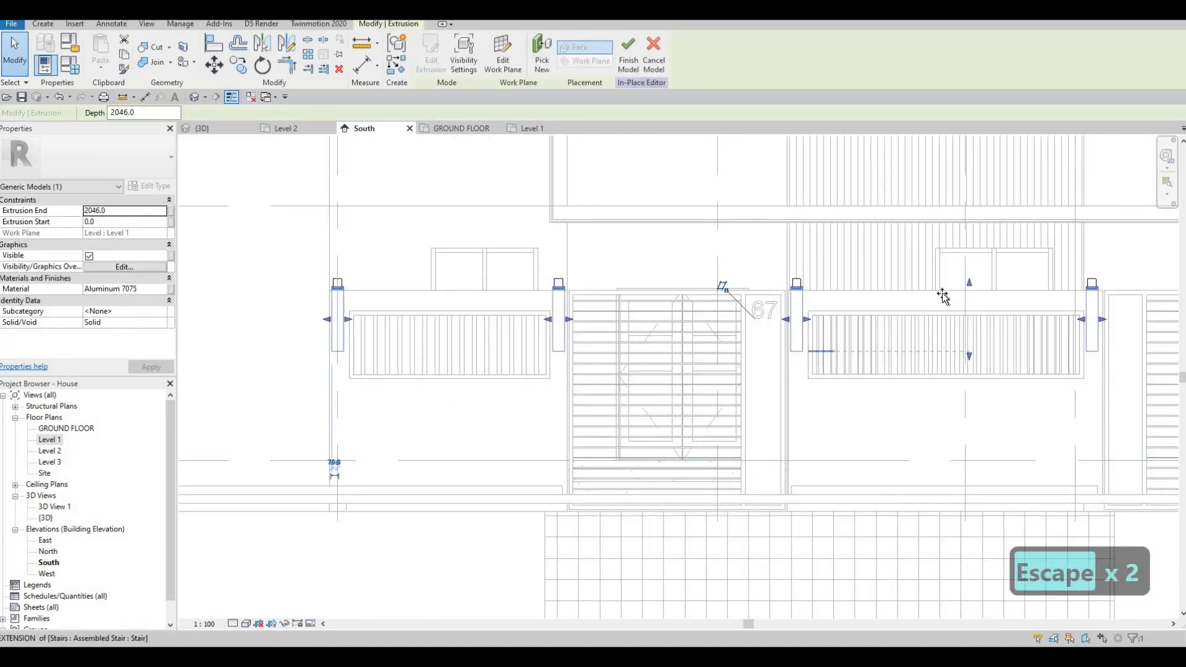
{"action": "left_click", "coordinate": [850, 288]}
{"action": "scroll", "coordinate": [785, 314], "scroll_direction": "up", "scroll_amount": 2}
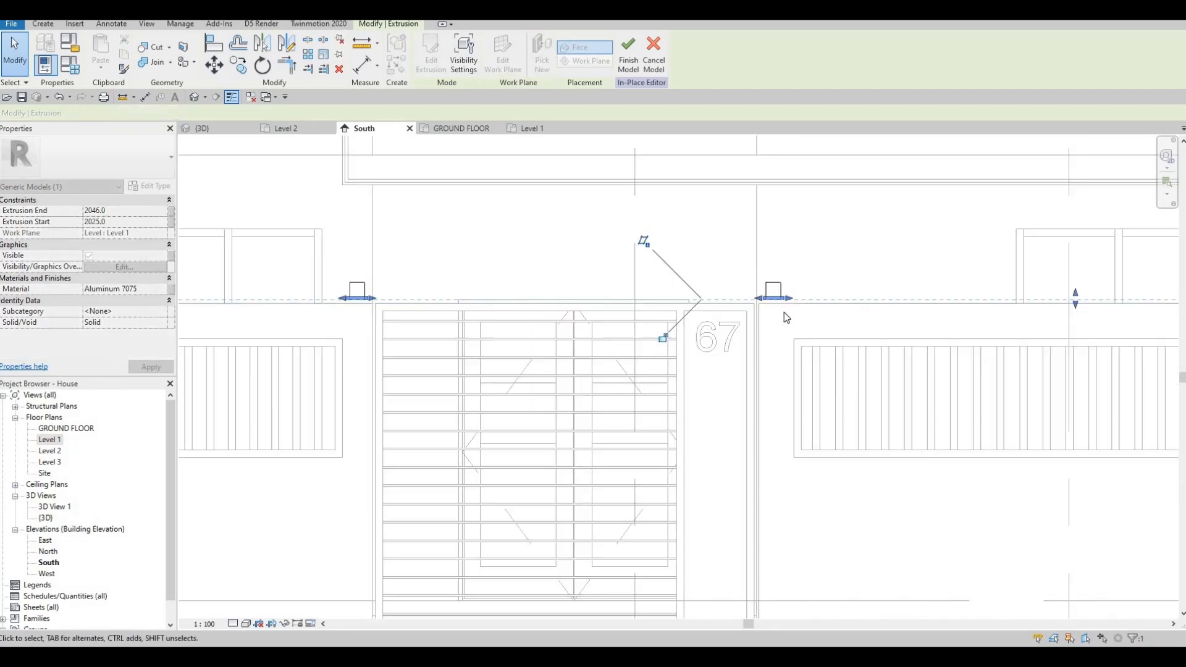
{"action": "scroll", "coordinate": [784, 313], "scroll_direction": "up", "scroll_amount": 3}
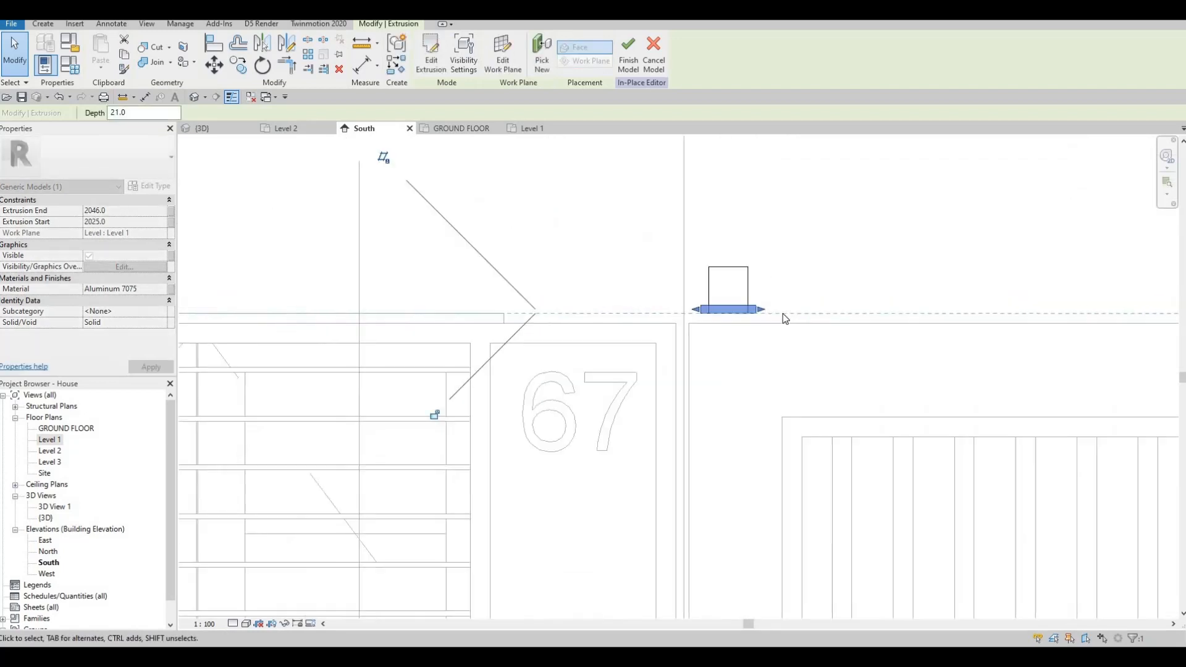
Align the underside of the aluminium extrusion with the wall top, giving extrusion start 2000, and check the pieces along the wall
{"action": "left_click", "coordinate": [734, 320]}
{"action": "left_click", "coordinate": [703, 314]}
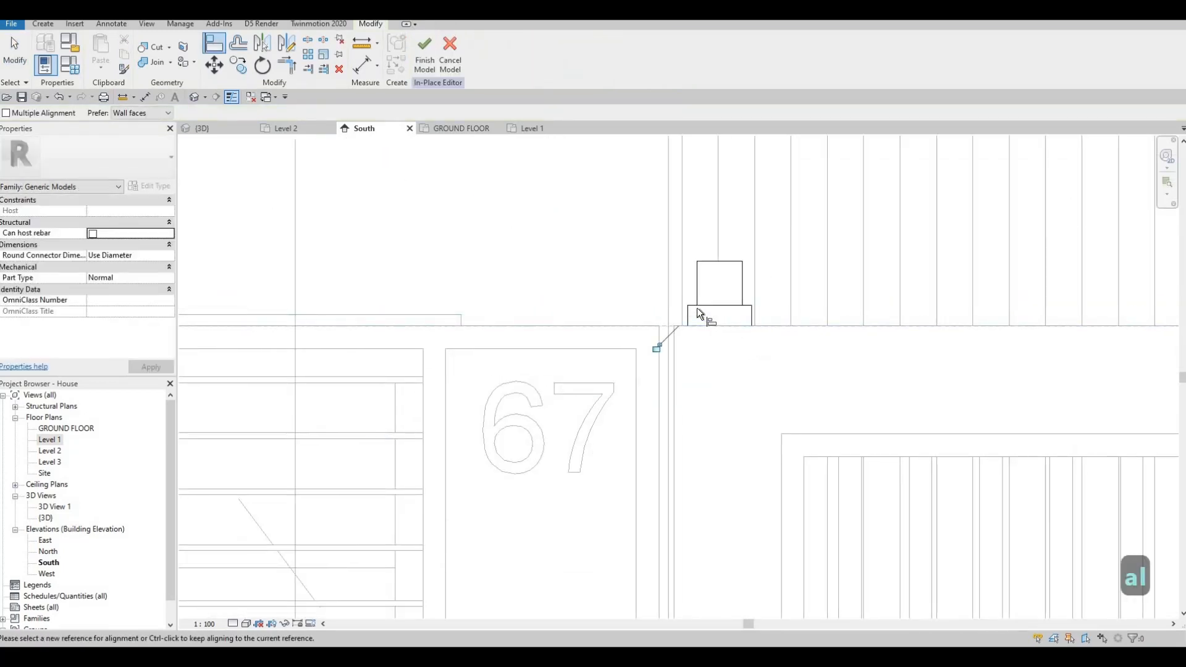
{"action": "key", "text": "Escape"}
{"action": "key", "text": "Escape"}
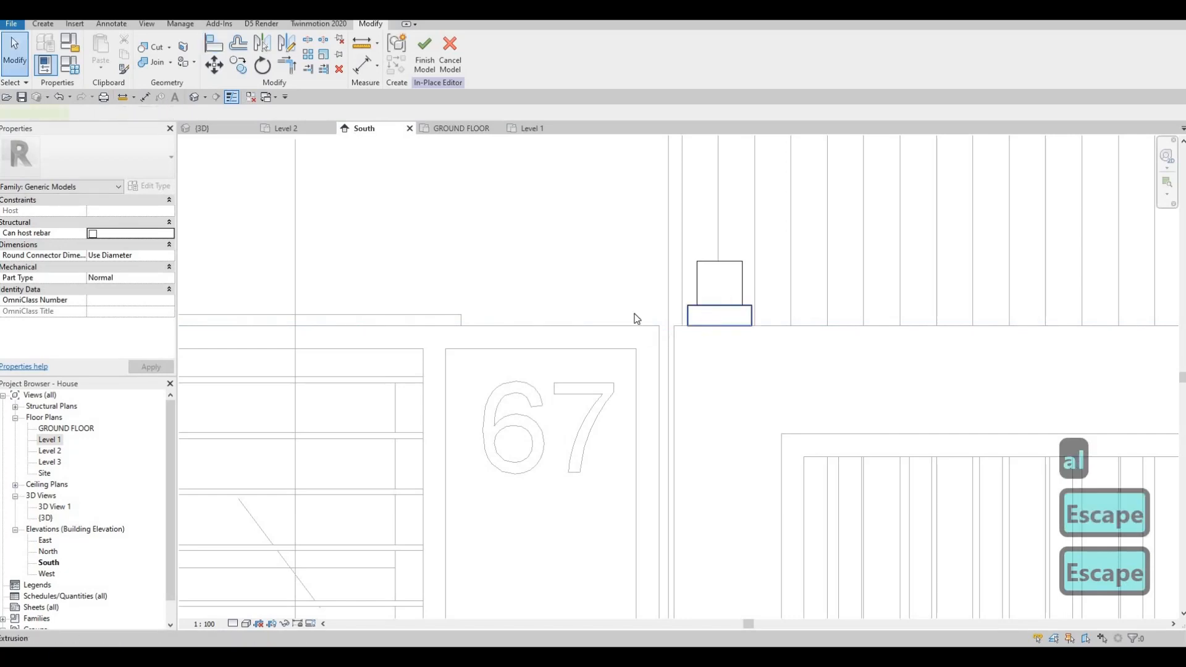
{"action": "left_click", "coordinate": [689, 315]}
{"action": "middle_click_drag", "start_coordinate": [649, 333], "coordinate": [985, 323]}
{"action": "scroll", "coordinate": [671, 327], "scroll_direction": "down", "scroll_amount": 3}
{"action": "middle_click_drag", "start_coordinate": [702, 299], "coordinate": [907, 303]}
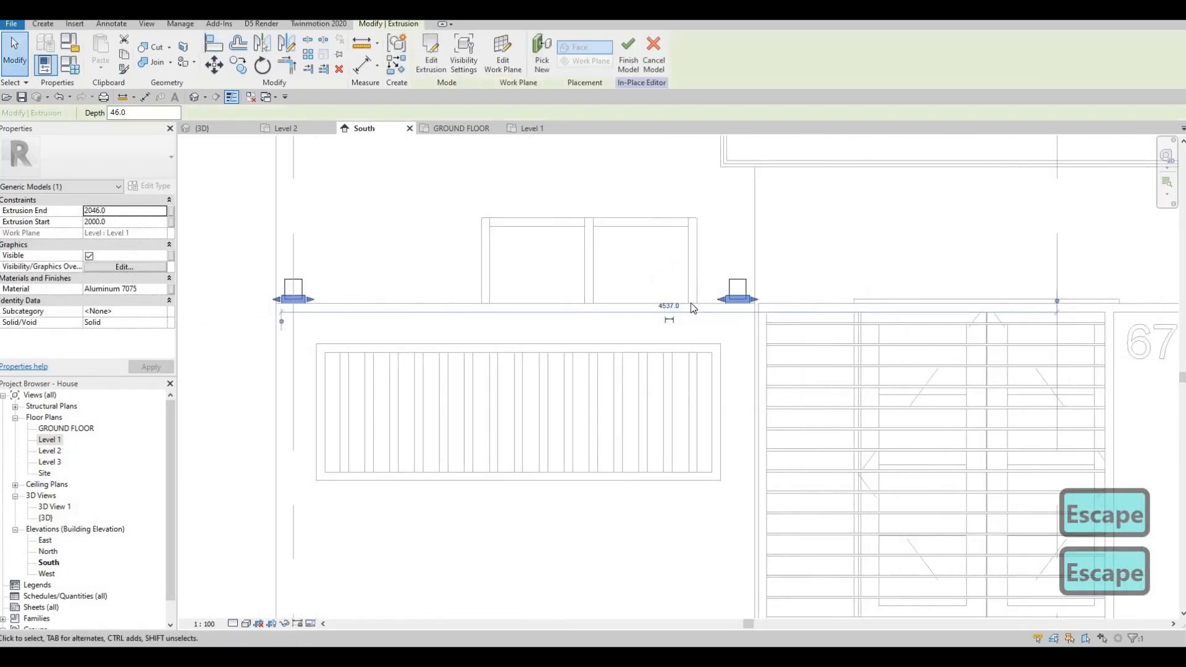
{"action": "scroll", "coordinate": [703, 297], "scroll_direction": "up", "scroll_amount": 3}
{"action": "middle_click_drag", "start_coordinate": [449, 317], "coordinate": [763, 324]}
{"action": "scroll", "coordinate": [763, 324], "scroll_direction": "down", "scroll_amount": 1}
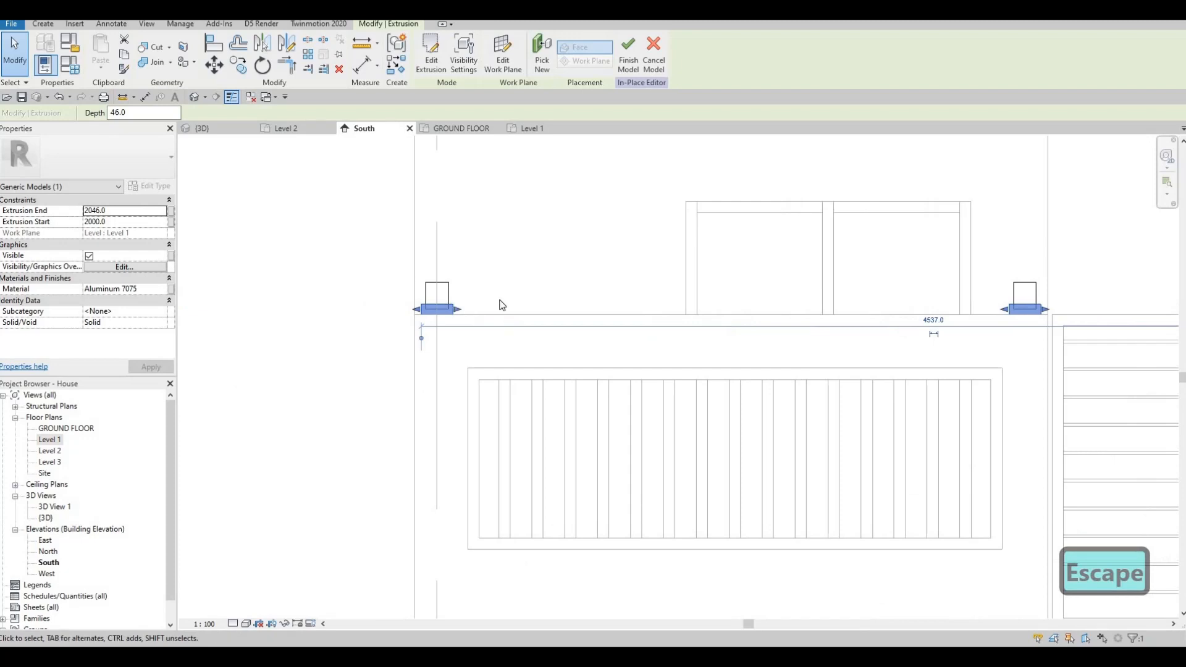
Raise the bottom of the Glass Brick extrusion to just above the aluminium bases, with extrusion start 2047.4
{"action": "key", "text": "Escape"}
{"action": "scroll", "coordinate": [467, 312], "scroll_direction": "up", "scroll_amount": 2}
{"action": "left_click", "coordinate": [421, 300]}
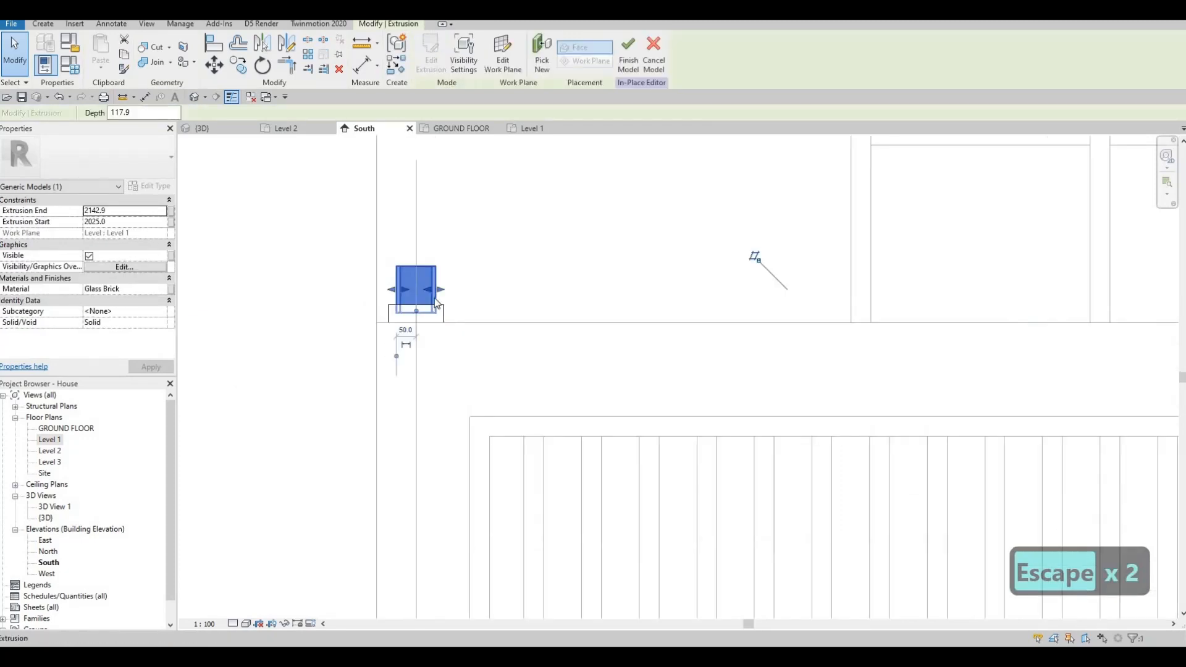
{"action": "scroll", "coordinate": [830, 344], "scroll_direction": "down", "scroll_amount": 1}
{"action": "middle_click_drag", "start_coordinate": [829, 344], "coordinate": [530, 330]}
{"action": "middle_click_drag", "start_coordinate": [903, 328], "coordinate": [533, 311]}
{"action": "scroll", "coordinate": [533, 311], "scroll_direction": "down", "scroll_amount": 2}
{"action": "middle_click_drag", "start_coordinate": [784, 315], "coordinate": [495, 314]}
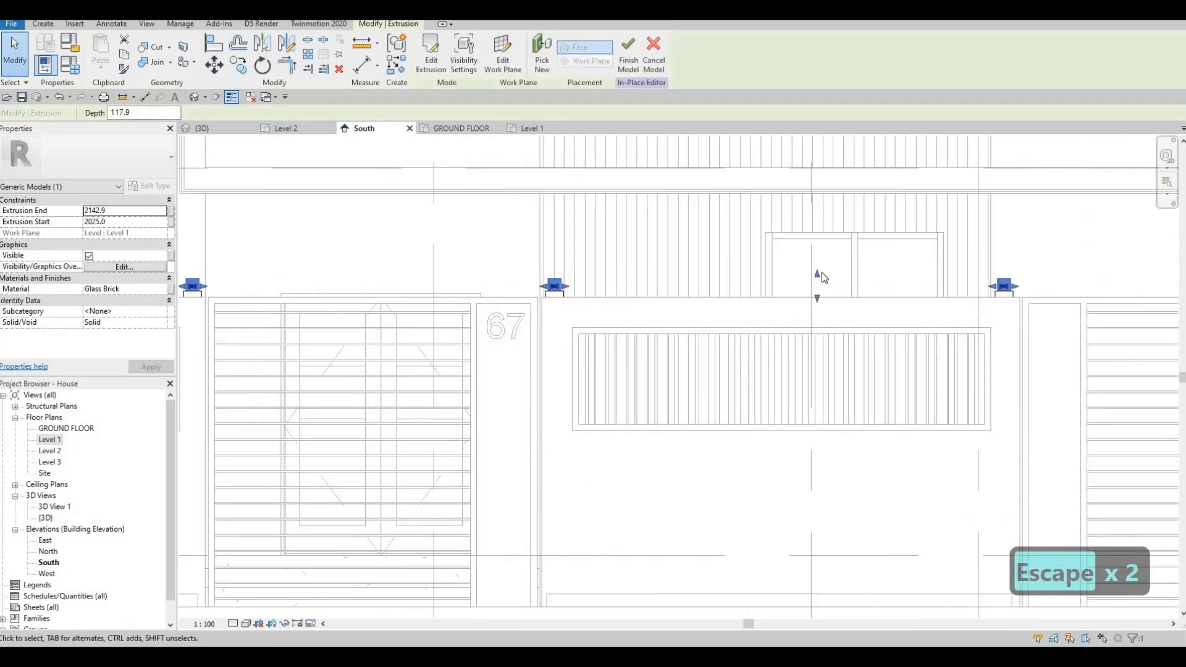
{"action": "scroll", "coordinate": [821, 275], "scroll_direction": "up", "scroll_amount": 1}
{"action": "mouse_move", "coordinate": [836, 295]}
{"action": "left_mouse_down"}
{"action": "mouse_move", "coordinate": [834, 279]}
{"action": "mouse_move", "coordinate": [834, 289]}
{"action": "left_mouse_up"}
{"action": "left_click_drag", "start_coordinate": [535, 292], "coordinate": [837, 290]}
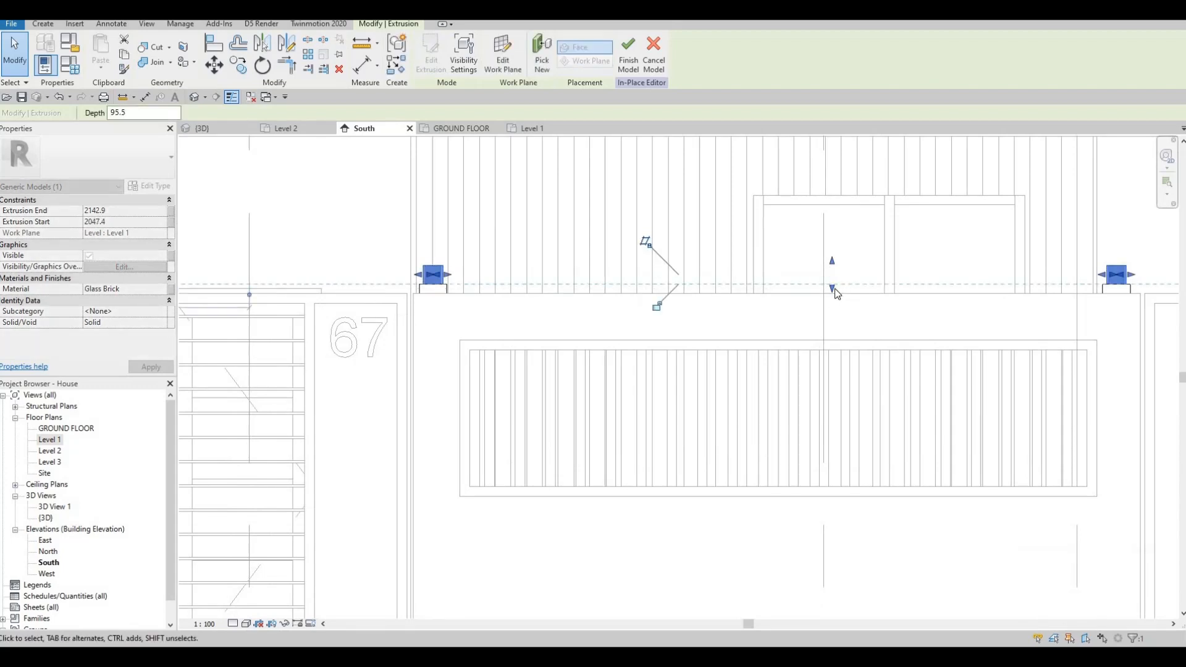
{"action": "scroll", "coordinate": [767, 300], "scroll_direction": "down", "scroll_amount": 4}
{"action": "middle_click_drag", "start_coordinate": [644, 291], "coordinate": [906, 321]}
{"action": "key", "text": "Escape"}
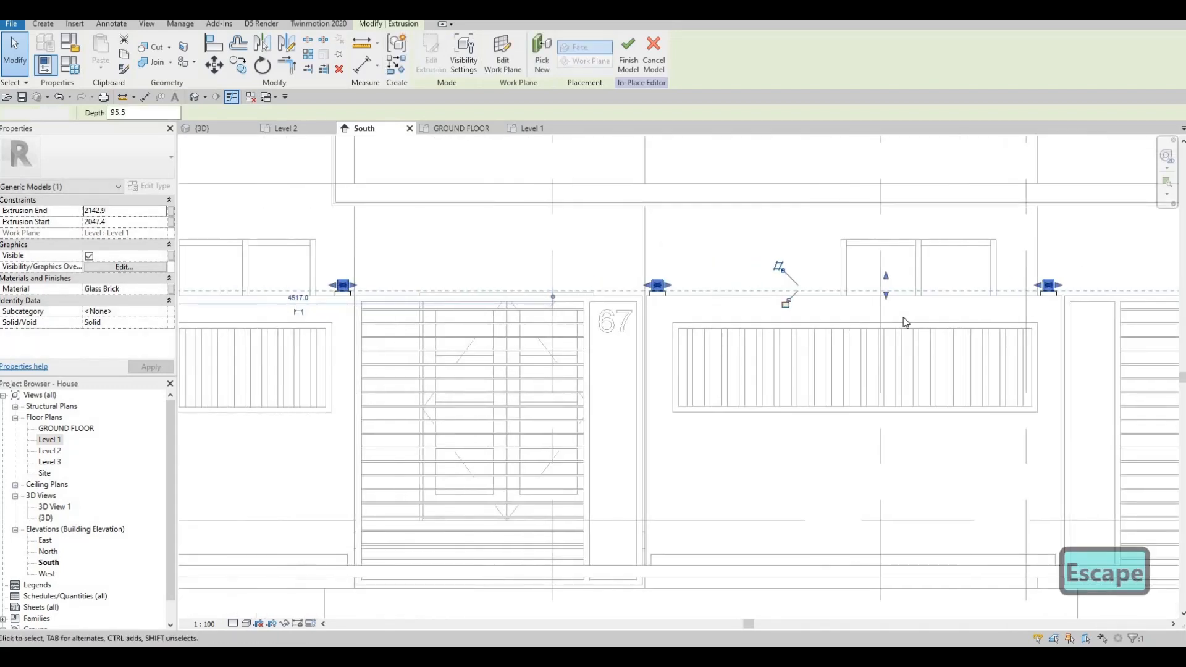
Copy the short aluminium extrusion upward from the glass bottom to the glass top, capping the Glass Brick pieces
{"action": "scroll", "coordinate": [348, 308], "scroll_direction": "up", "scroll_amount": 1}
{"action": "middle_click_drag", "start_coordinate": [347, 307], "coordinate": [472, 295]}
{"action": "middle_click_drag", "start_coordinate": [242, 309], "coordinate": [451, 305]}
{"action": "scroll", "coordinate": [451, 305], "scroll_direction": "up", "scroll_amount": 2}
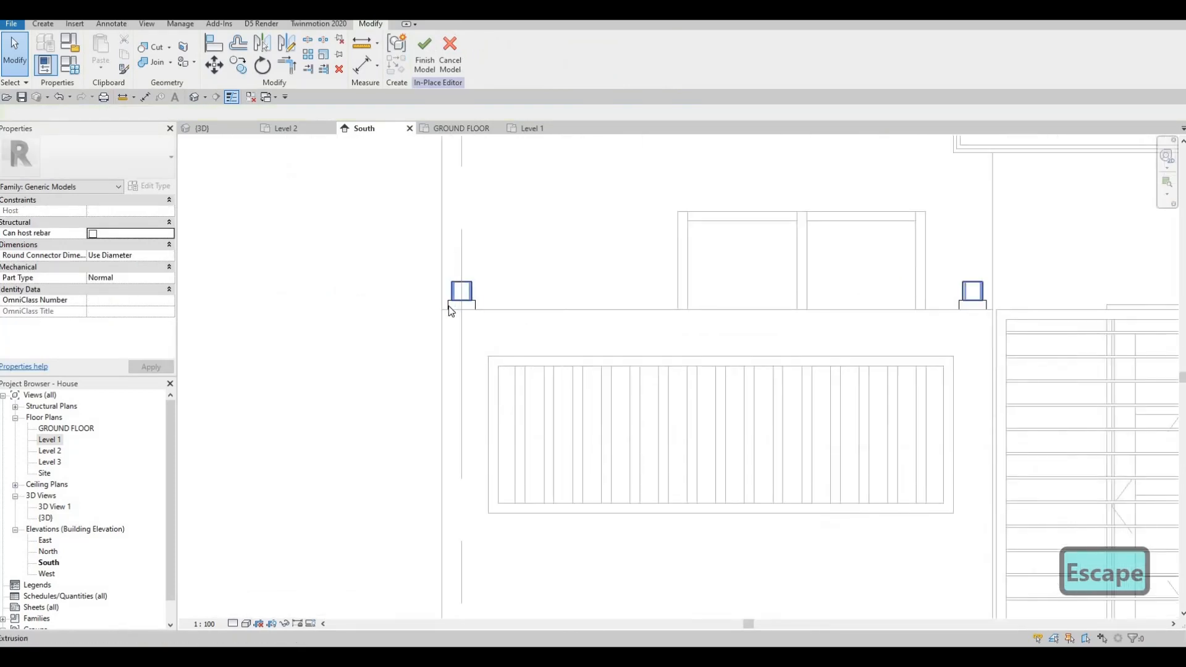
{"action": "left_click", "coordinate": [475, 300]}
{"action": "scroll", "coordinate": [463, 310], "scroll_direction": "up", "scroll_amount": 3}
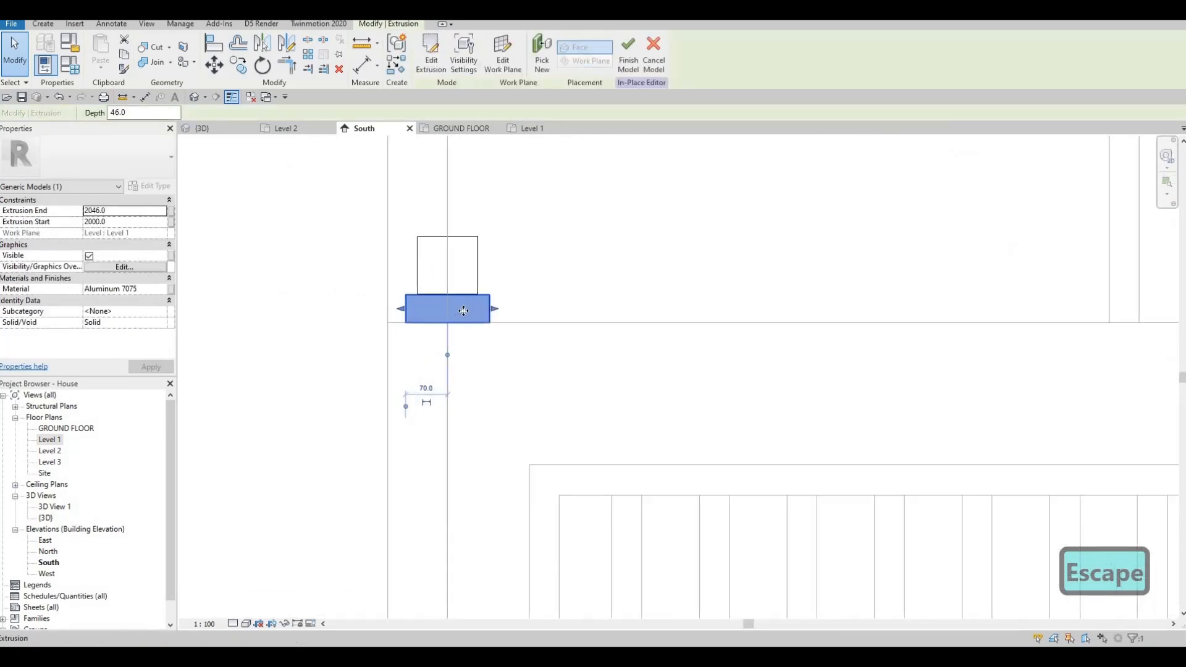
{"action": "key", "text": "c"}
{"action": "key", "text": "o"}
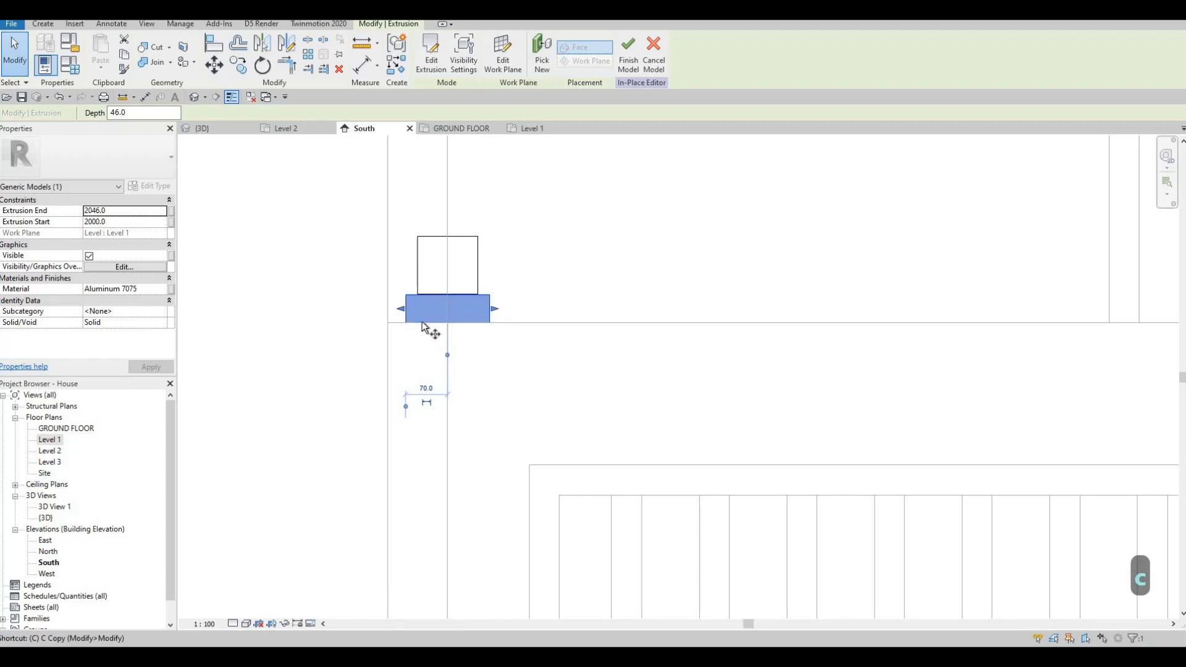
{"action": "left_click", "coordinate": [421, 321]}
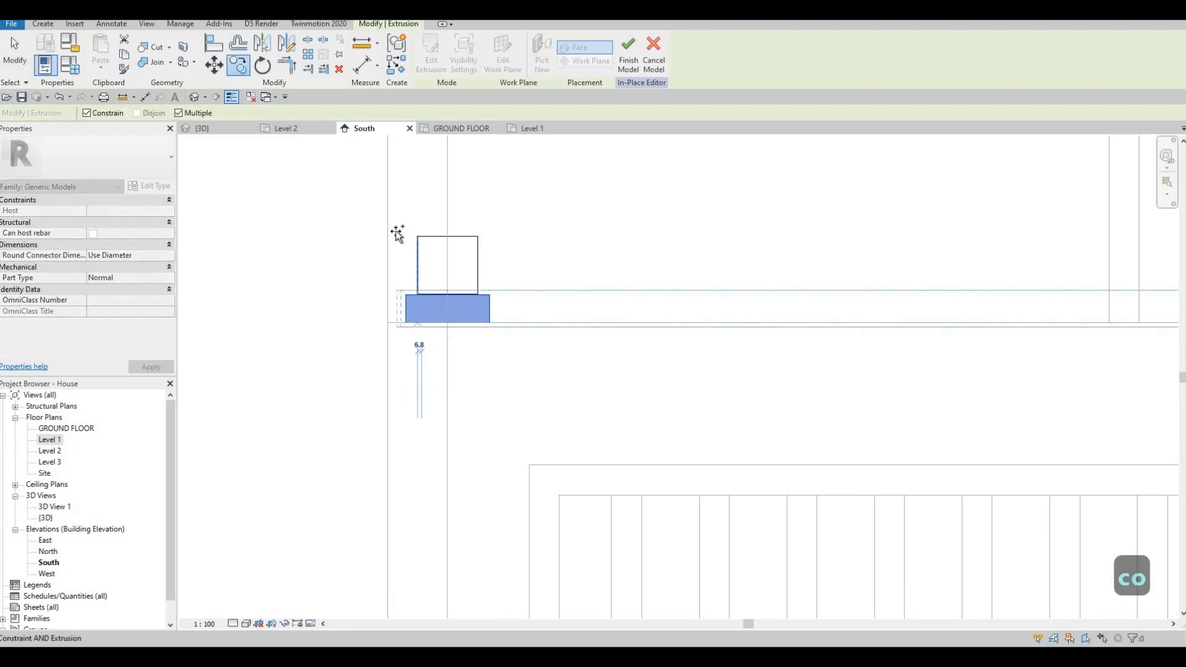
{"action": "left_click", "coordinate": [419, 237]}
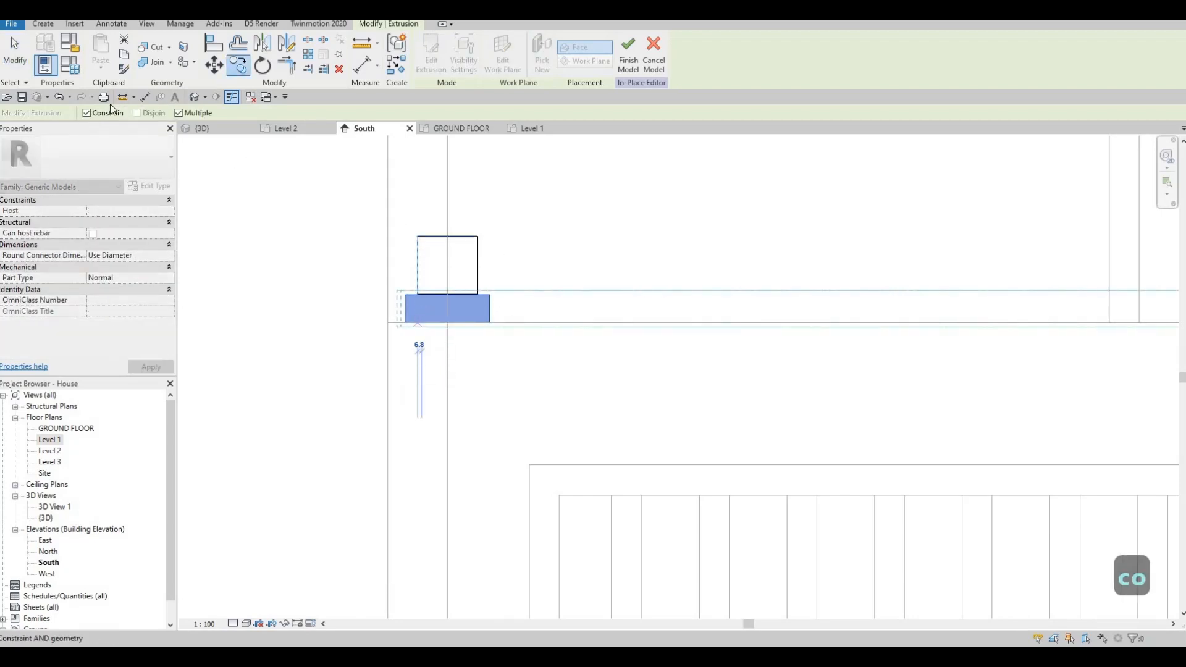
{"action": "left_click", "coordinate": [421, 236]}
{"action": "key", "text": "Escape"}
{"action": "scroll", "coordinate": [444, 217], "scroll_direction": "down", "scroll_amount": 3}
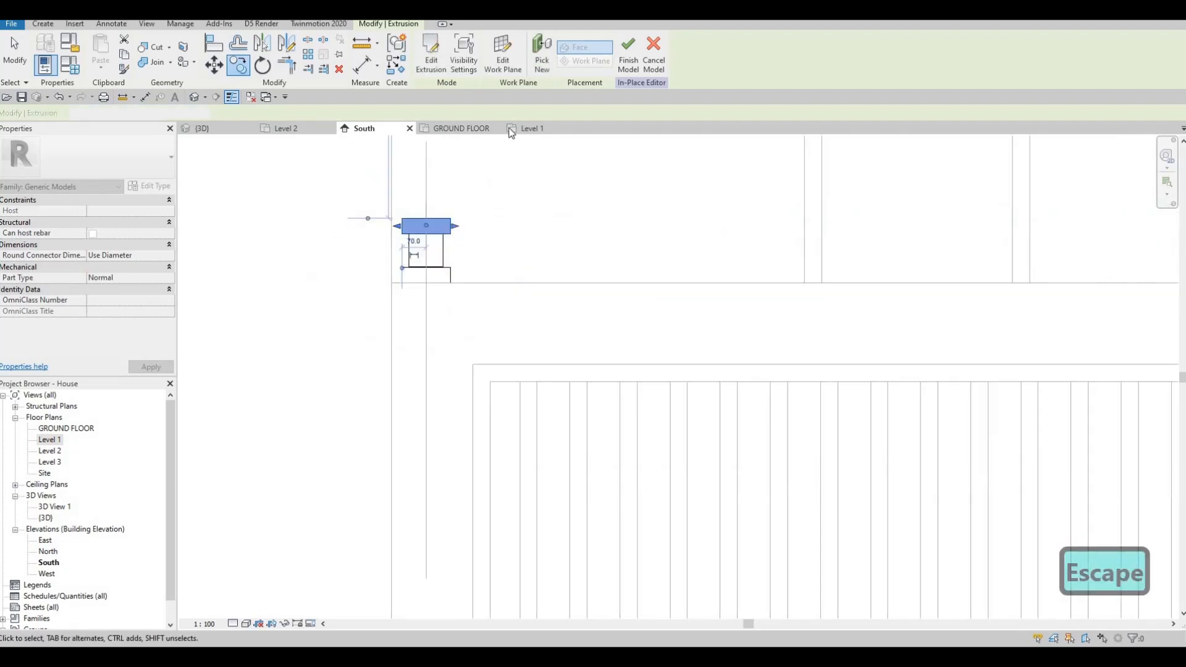
{"action": "key", "text": "Escape"}
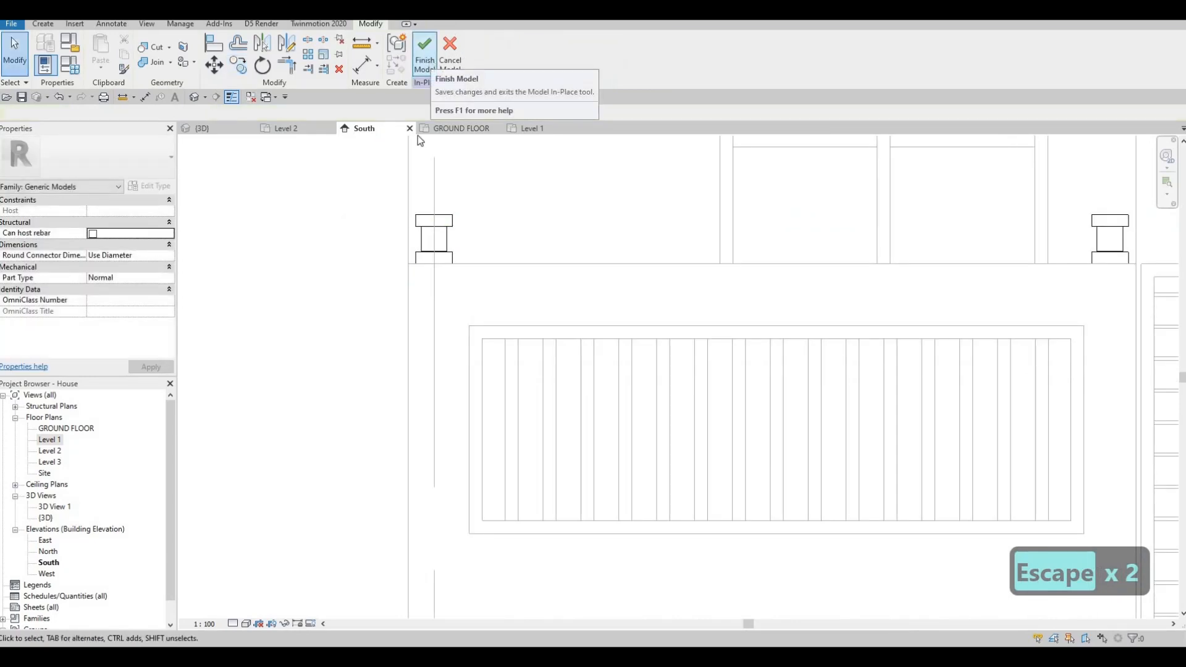
Finish the in-place model and open the {3D} view
{"action": "left_click", "coordinate": [425, 61]}
{"action": "left_click", "coordinate": [512, 285]}
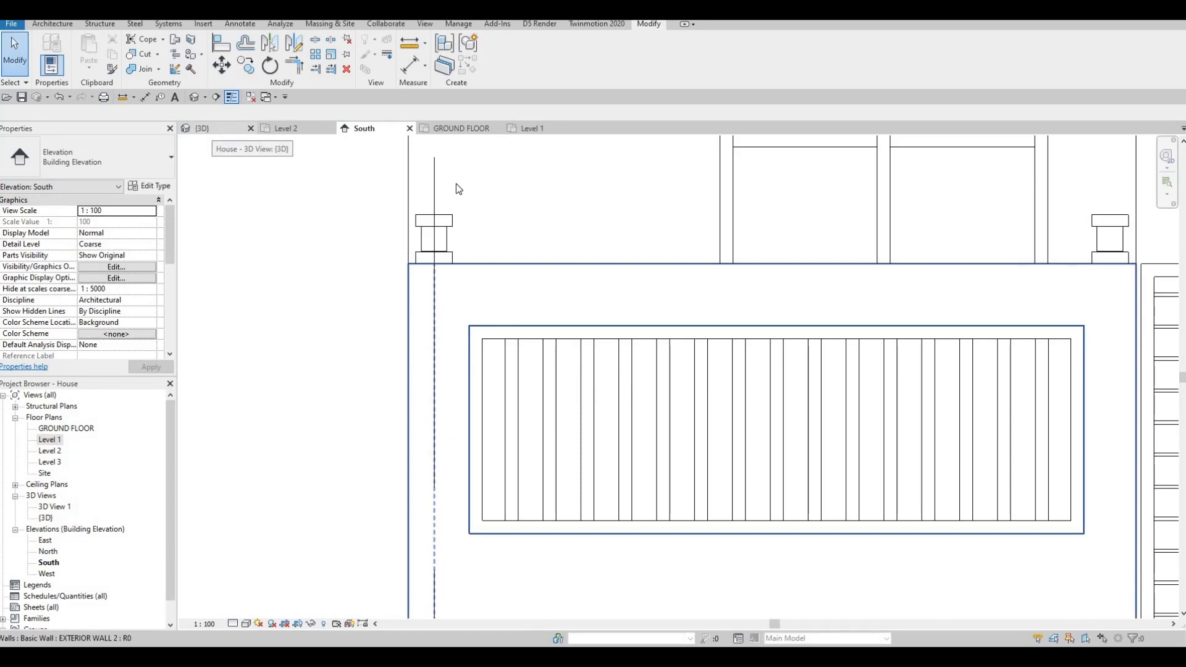
{"action": "left_click", "coordinate": [212, 130]}
Examine the aluminium and glass post lights on top of the front wall beside the gates in 3D
{"action": "scroll", "coordinate": [465, 484], "scroll_direction": "up", "scroll_amount": 6}
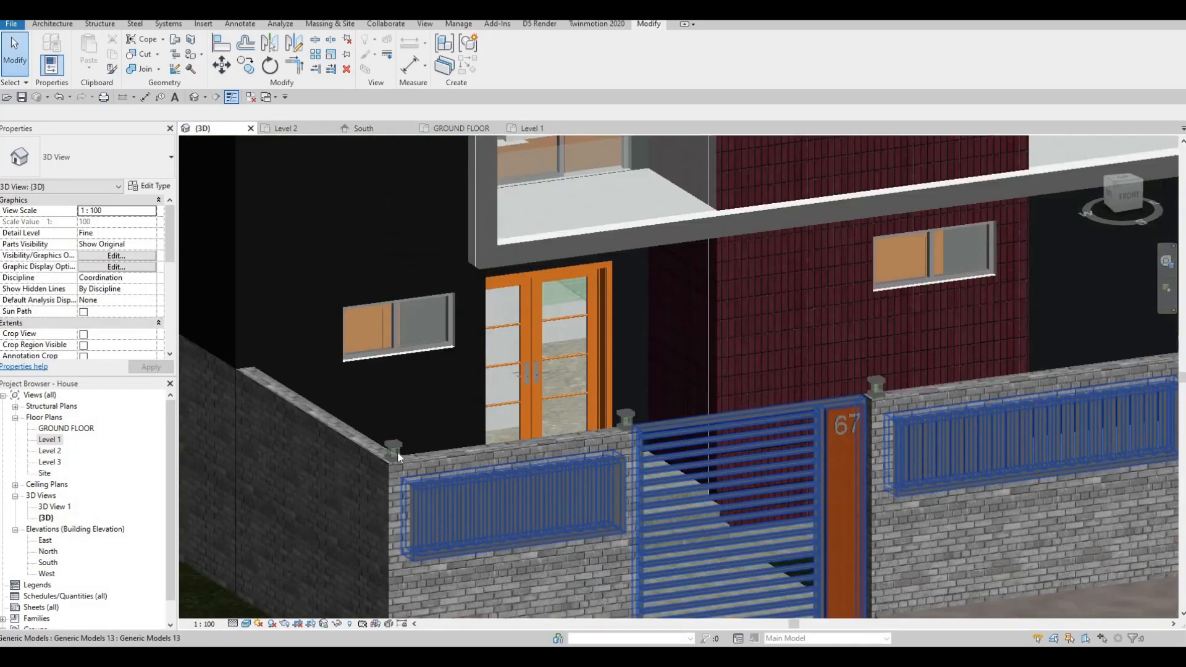
{"action": "key", "text": "Escape"}
{"action": "scroll", "coordinate": [302, 390], "scroll_direction": "down", "scroll_amount": 6}
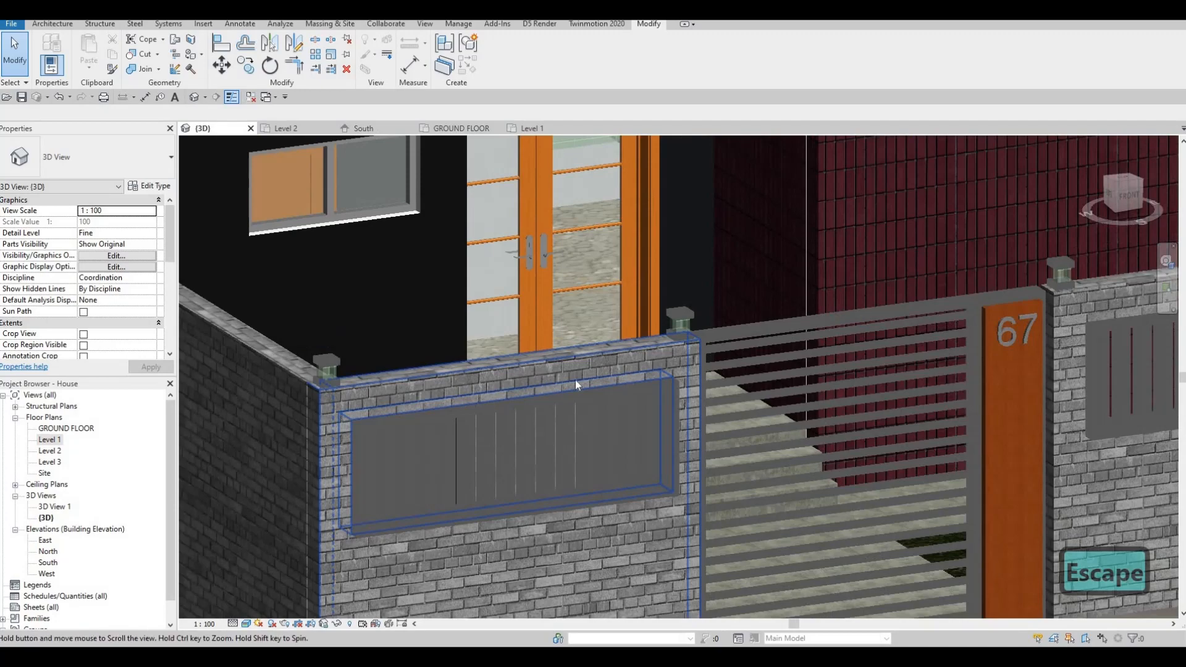
{"action": "scroll", "coordinate": [575, 380], "scroll_direction": "down", "scroll_amount": 5}
{"action": "middle_click_drag", "start_coordinate": [576, 379], "coordinate": [818, 332], "text": "shift"}
{"action": "scroll", "coordinate": [818, 331], "scroll_direction": "up", "scroll_amount": 3}
{"action": "left_click", "coordinate": [909, 336]}
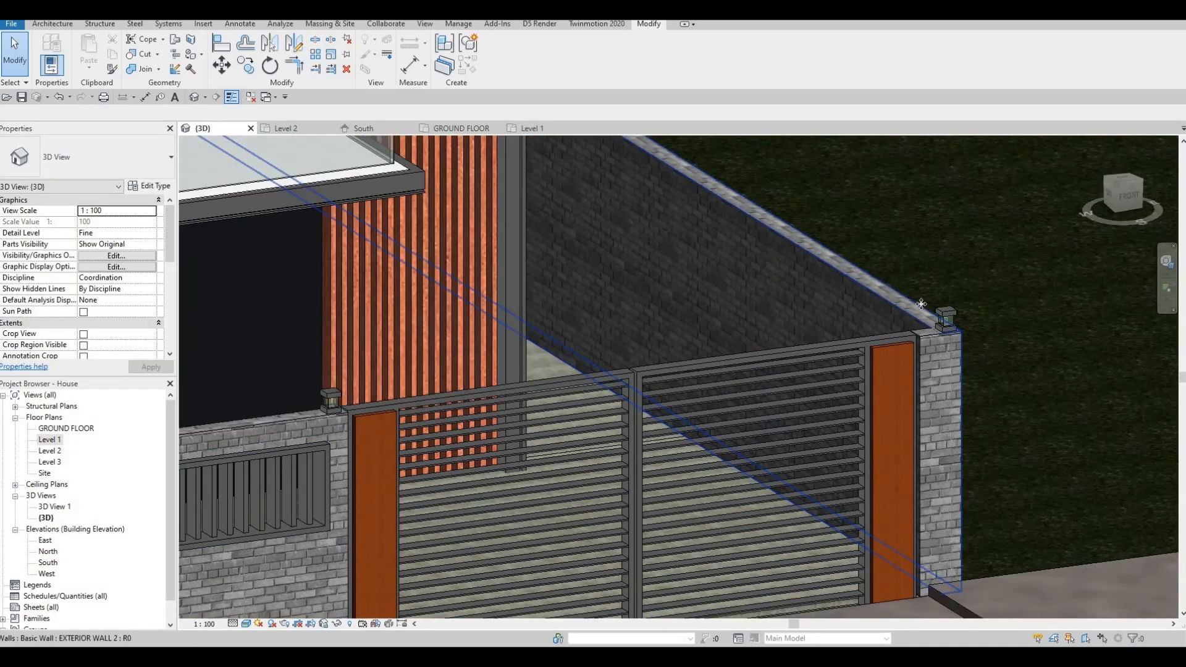
{"action": "key", "text": "Escape"}
{"action": "scroll", "coordinate": [566, 343], "scroll_direction": "down", "scroll_amount": 3}
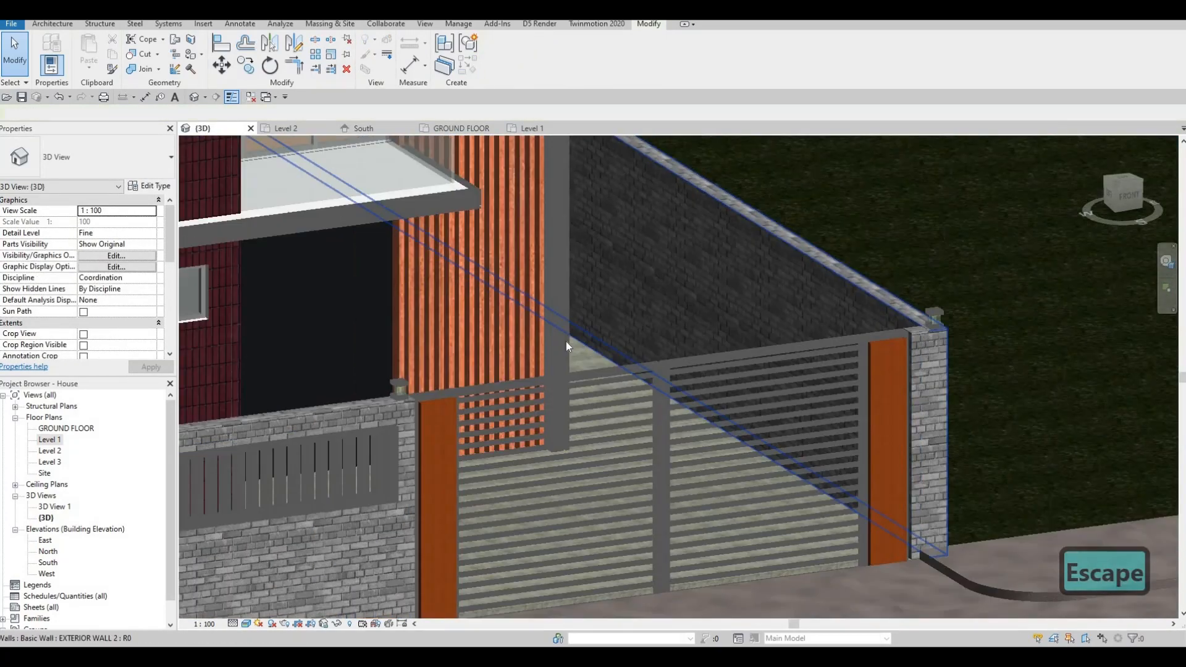
{"action": "middle_click_drag", "start_coordinate": [566, 343], "coordinate": [653, 344]}
{"action": "scroll", "coordinate": [669, 353], "scroll_direction": "up", "scroll_amount": 3}
{"action": "scroll", "coordinate": [673, 350], "scroll_direction": "up", "scroll_amount": 5}
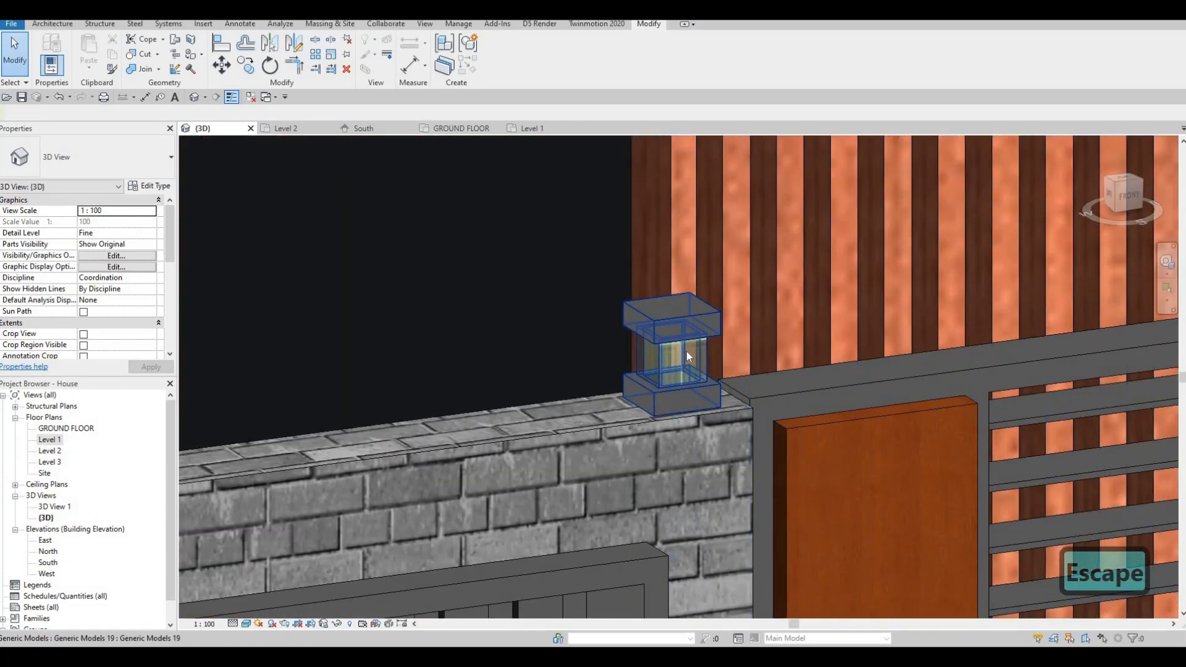
{"action": "scroll", "coordinate": [695, 336], "scroll_direction": "down", "scroll_amount": 4}
{"action": "scroll", "coordinate": [432, 370], "scroll_direction": "down", "scroll_amount": 3}
{"action": "scroll", "coordinate": [500, 365], "scroll_direction": "up", "scroll_amount": 6}
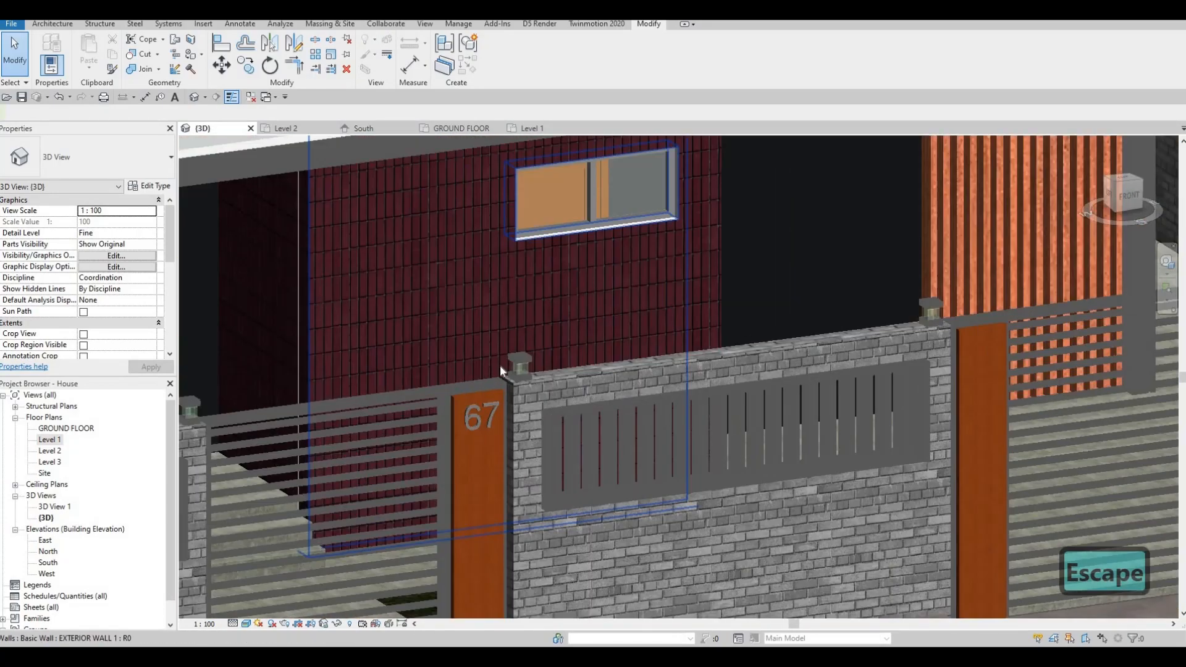
{"action": "scroll", "coordinate": [558, 372], "scroll_direction": "down", "scroll_amount": 8}
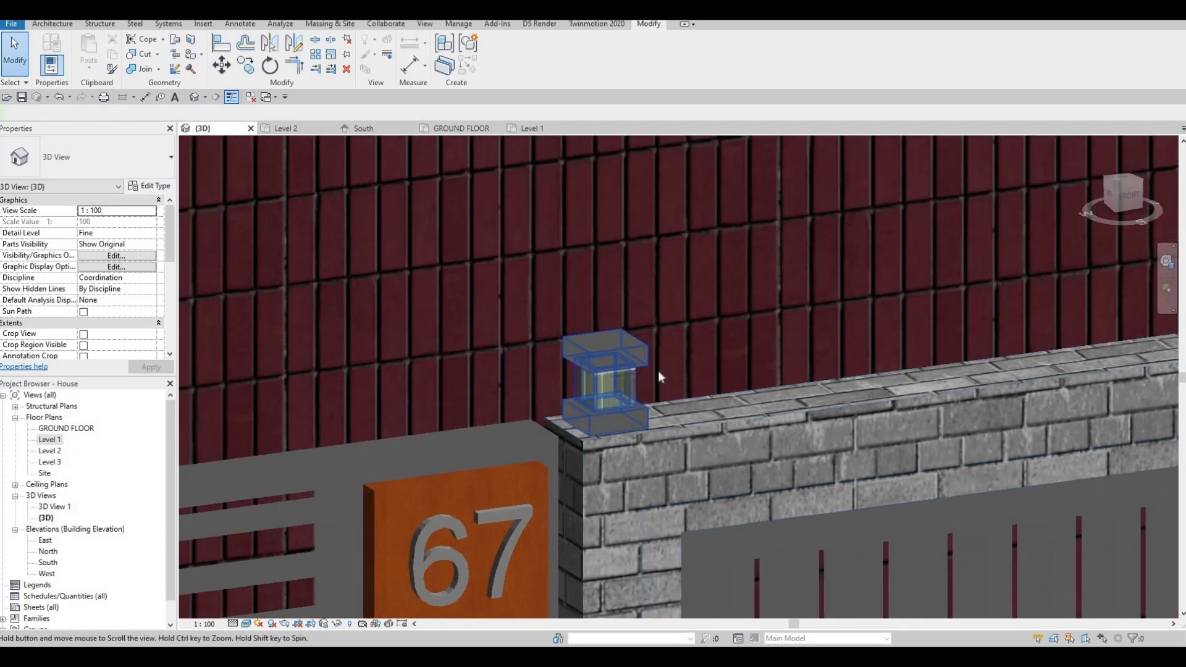
{"action": "scroll", "coordinate": [611, 350], "scroll_direction": "down", "scroll_amount": 8}
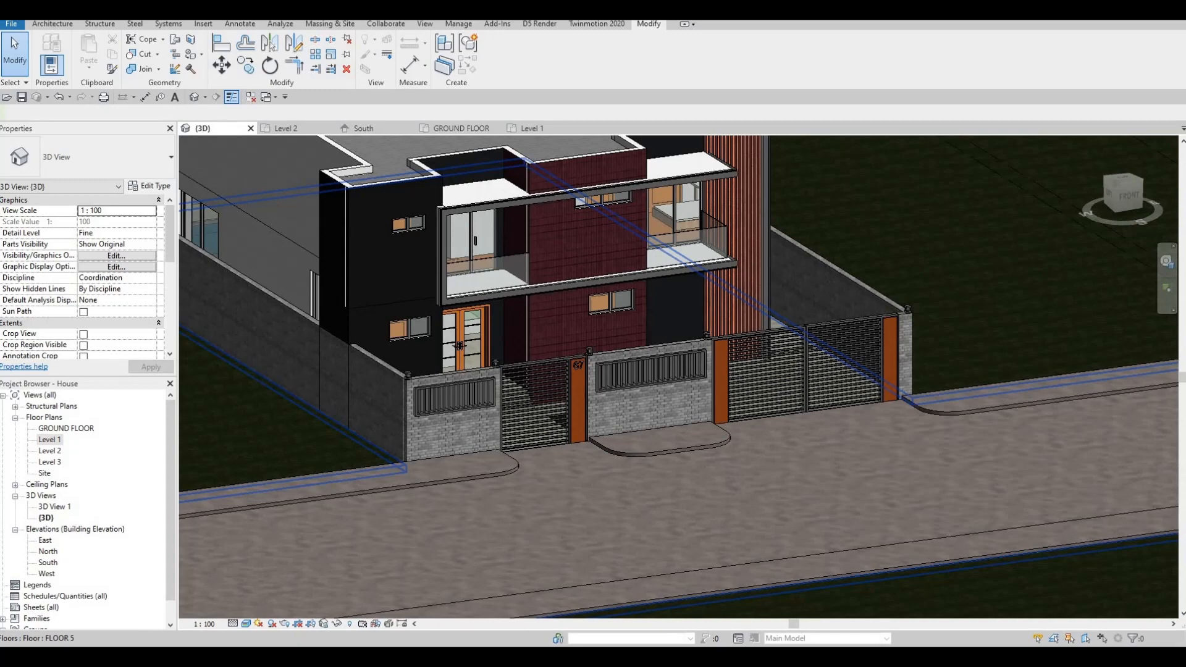
{"action": "middle_click_drag", "start_coordinate": [895, 293], "coordinate": [918, 399]}
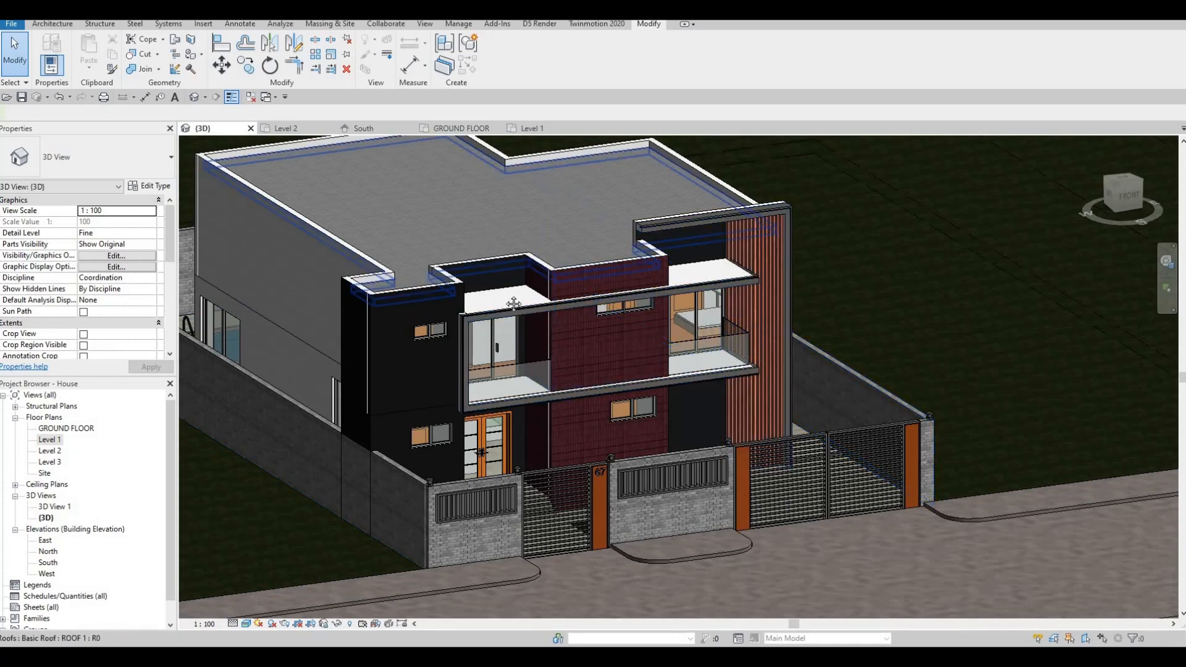
{"action": "middle_click_drag", "start_coordinate": [483, 238], "coordinate": [478, 289]}
{"action": "key", "text": "F1"}
{"action": "key", "text": "F1"}
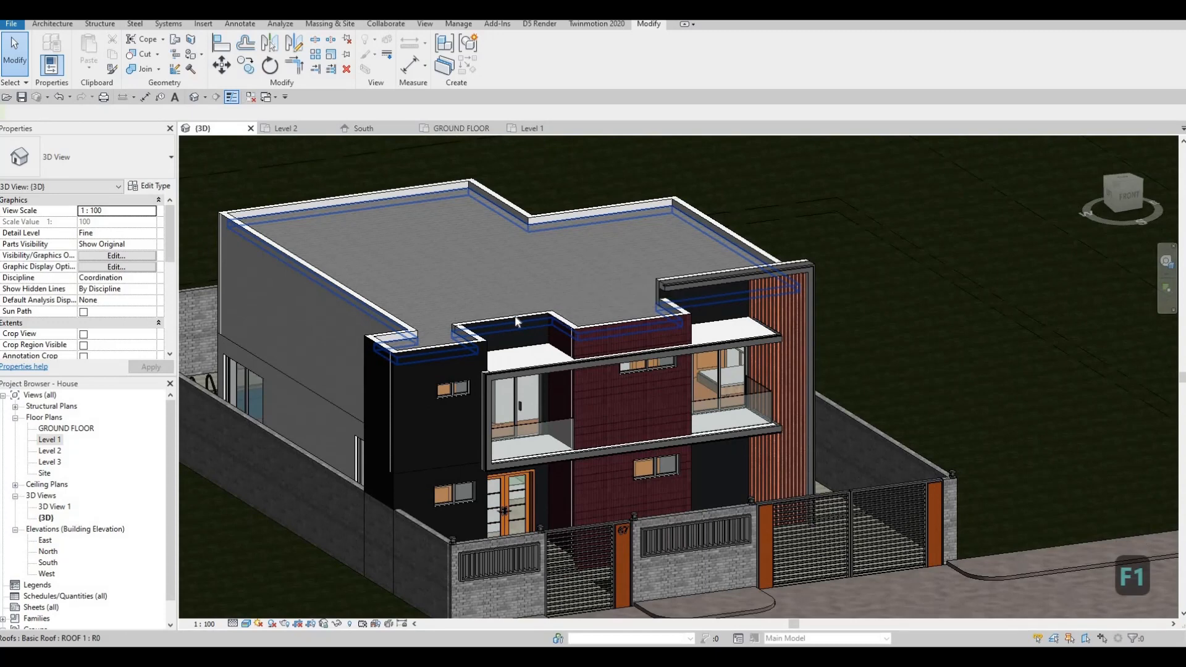
{"action": "middle_click_drag", "start_coordinate": [518, 321], "coordinate": [535, 295]}
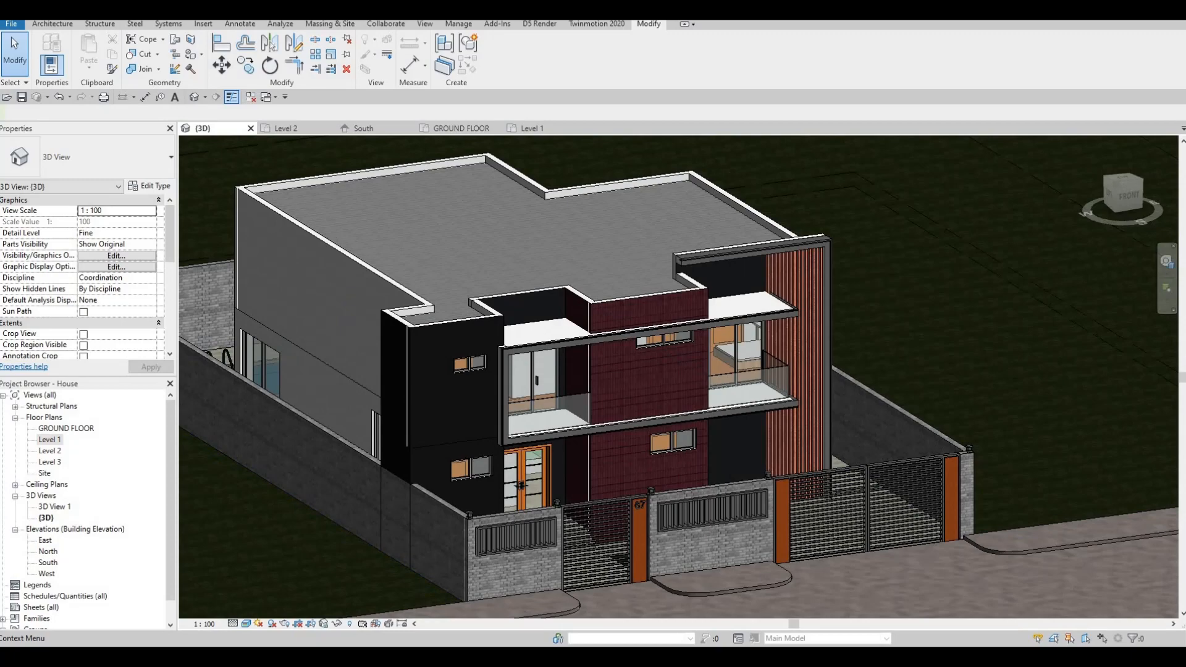
{"action": "key", "text": "F1"}
Switch to Google Drive and download the "pot light face base s..." family from the All Extra Families folder
{"action": "left_click_drag", "start_coordinate": [1185, 207], "coordinate": [482, 21]}
{"action": "scroll", "coordinate": [629, 371], "scroll_direction": "down", "scroll_amount": 2}
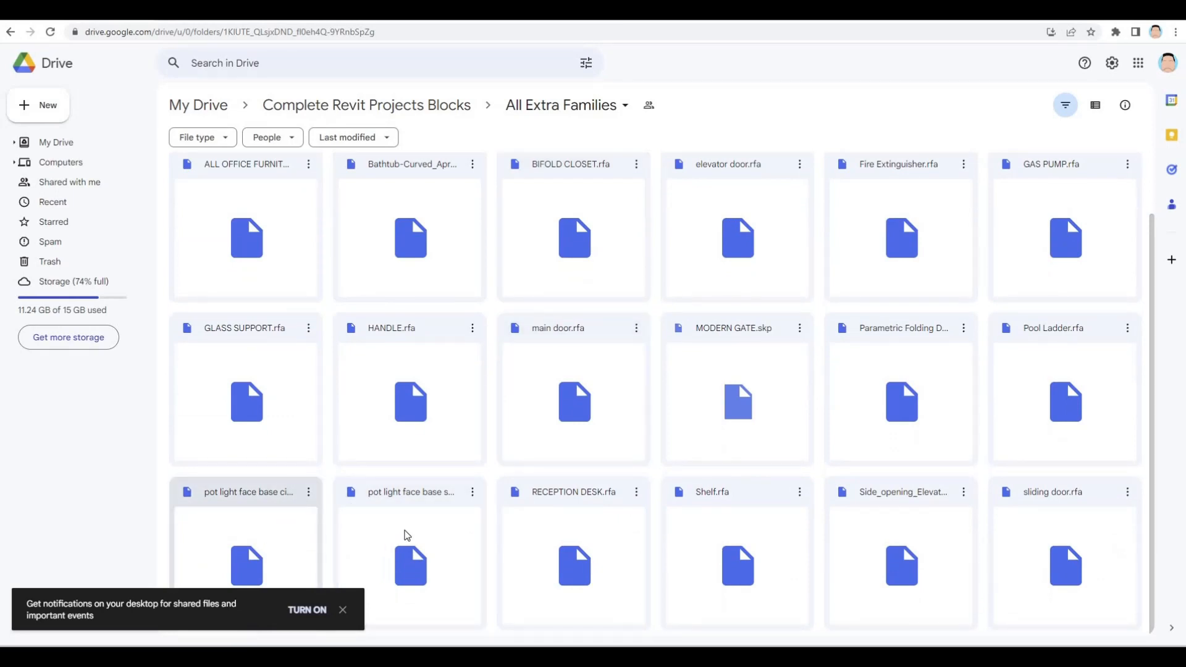
{"action": "left_click", "coordinate": [463, 504]}
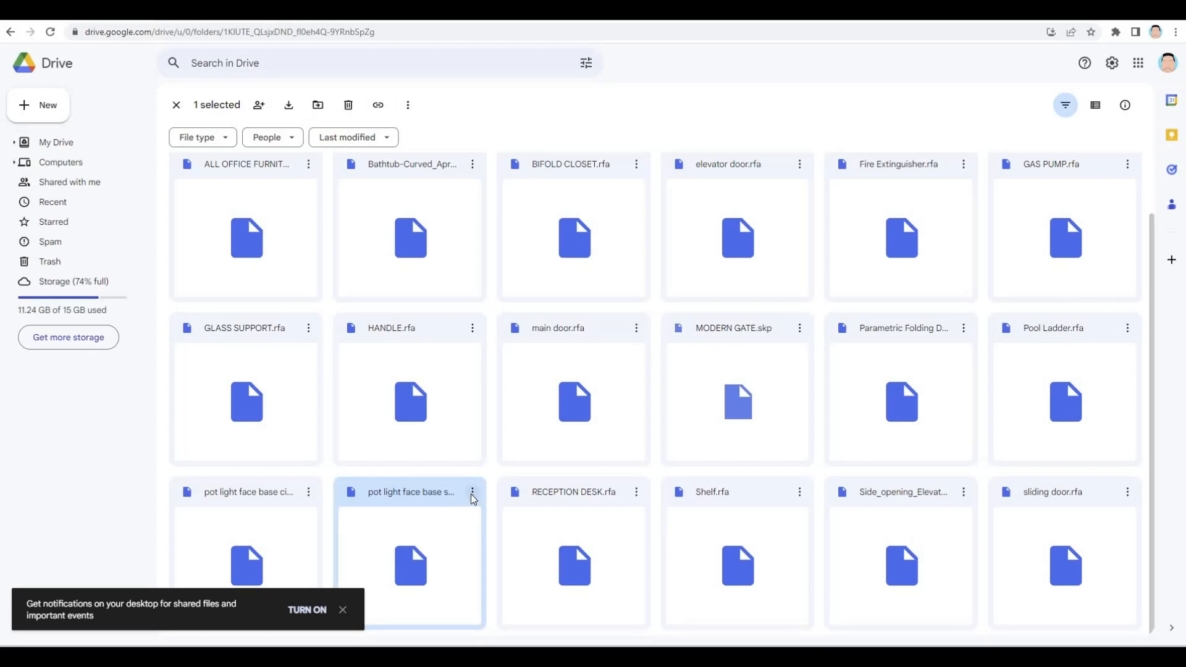
{"action": "right_click", "coordinate": [467, 497]}
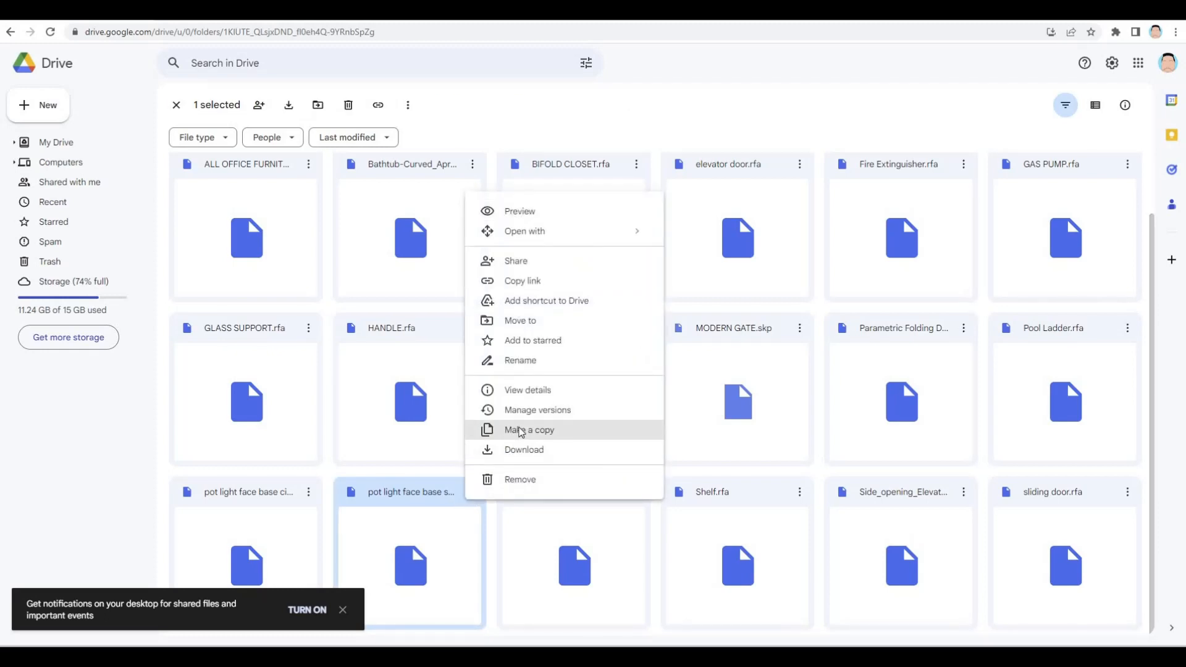
{"action": "left_click", "coordinate": [524, 450]}
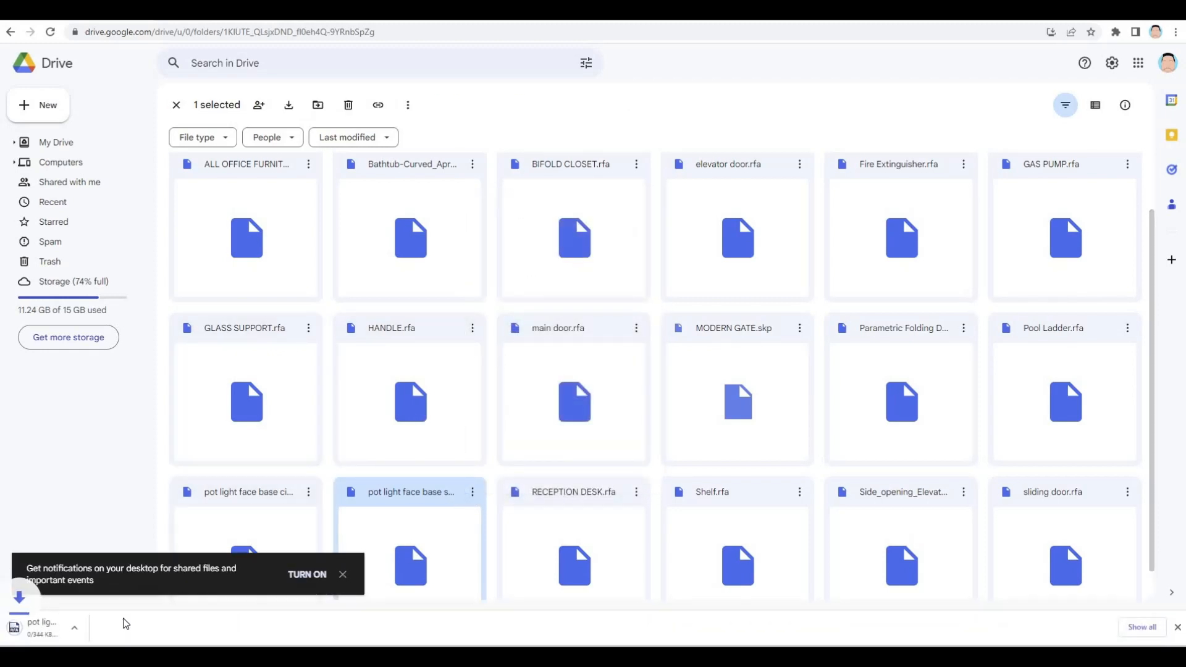
Show the downloaded family in its folder and load "pot light face base square" into the open house project in Revit
{"action": "left_click", "coordinate": [130, 628]}
{"action": "left_click", "coordinate": [162, 585]}
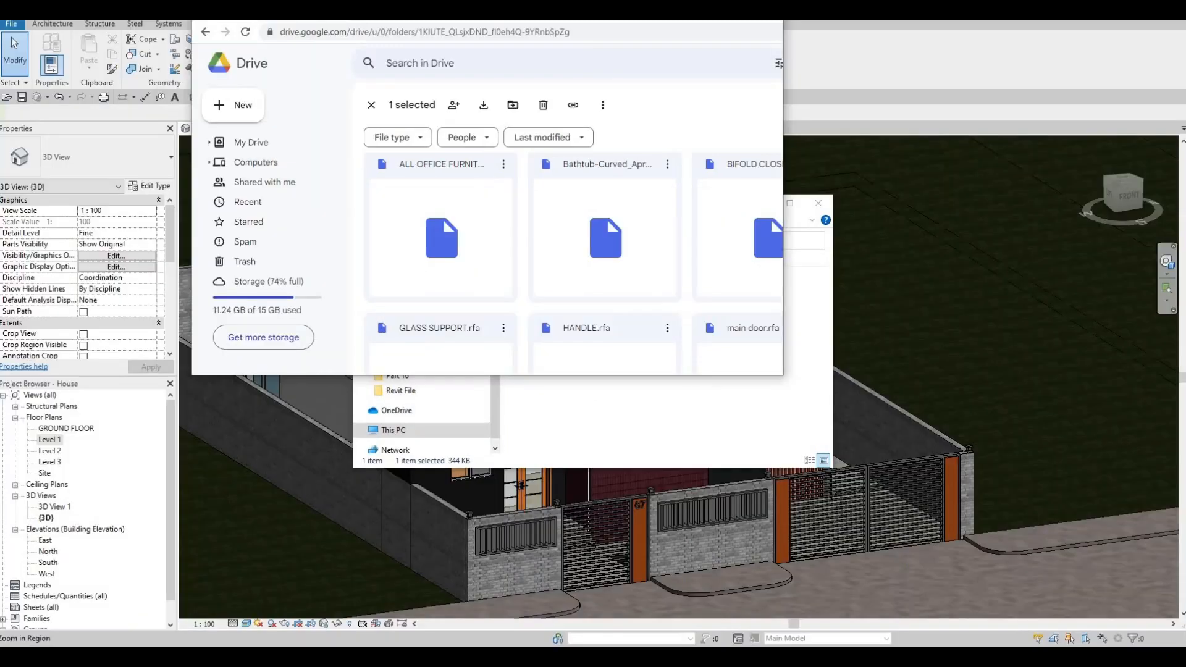
{"action": "left_click_drag", "start_coordinate": [470, 9], "coordinate": [1180, 185]}
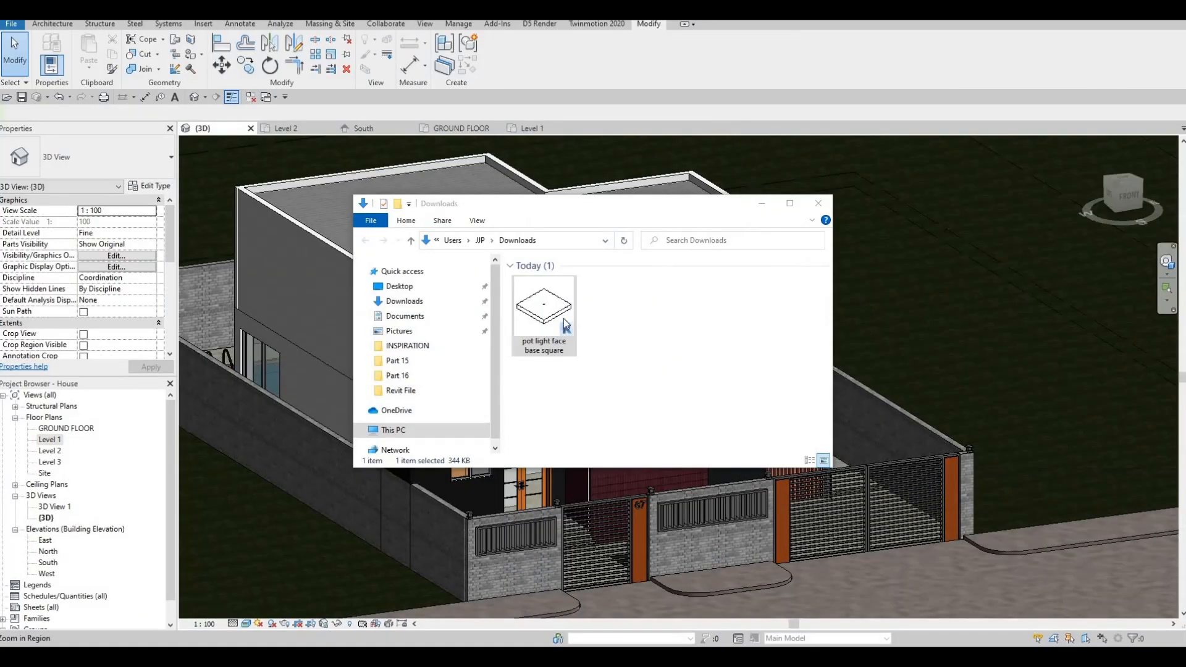
{"action": "left_click_drag", "start_coordinate": [866, 297], "coordinate": [866, 295]}
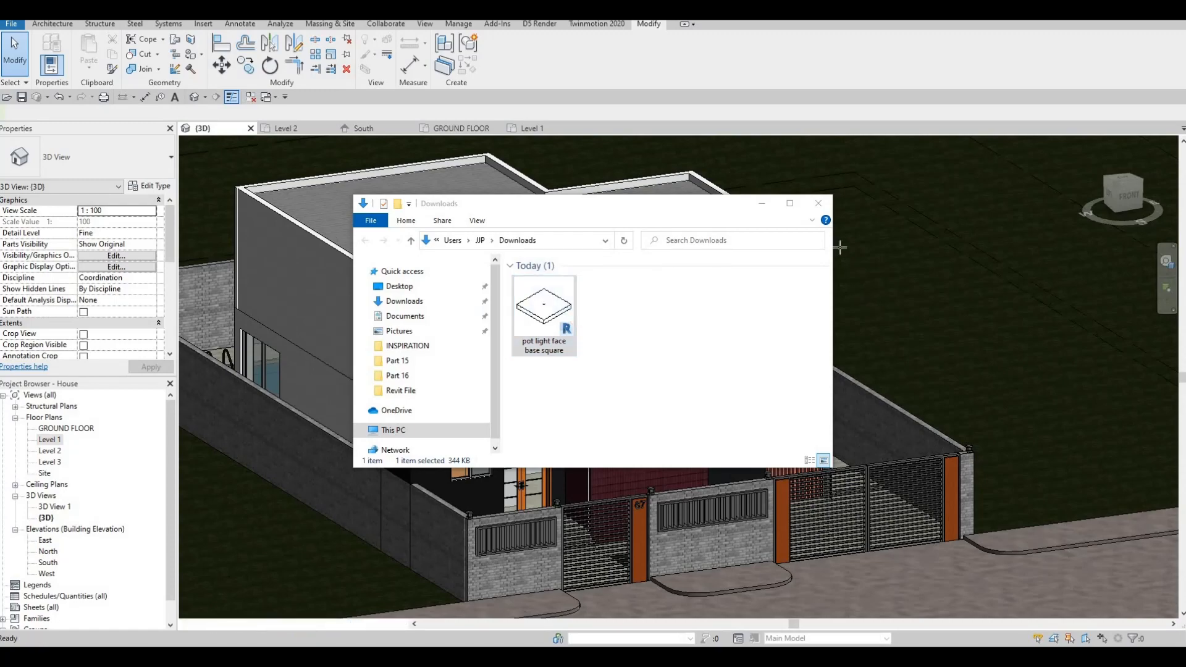
{"action": "left_click", "coordinate": [762, 203]}
Place a square pot light on the underside of the Level 2 balcony slab, below the balcony room with the table lamp
{"action": "scroll", "coordinate": [759, 363], "scroll_direction": "up", "scroll_amount": 5}
{"action": "middle_click_drag", "start_coordinate": [759, 364], "coordinate": [598, 295], "text": "shift"}
{"action": "scroll", "coordinate": [620, 271], "scroll_direction": "up", "scroll_amount": 3}
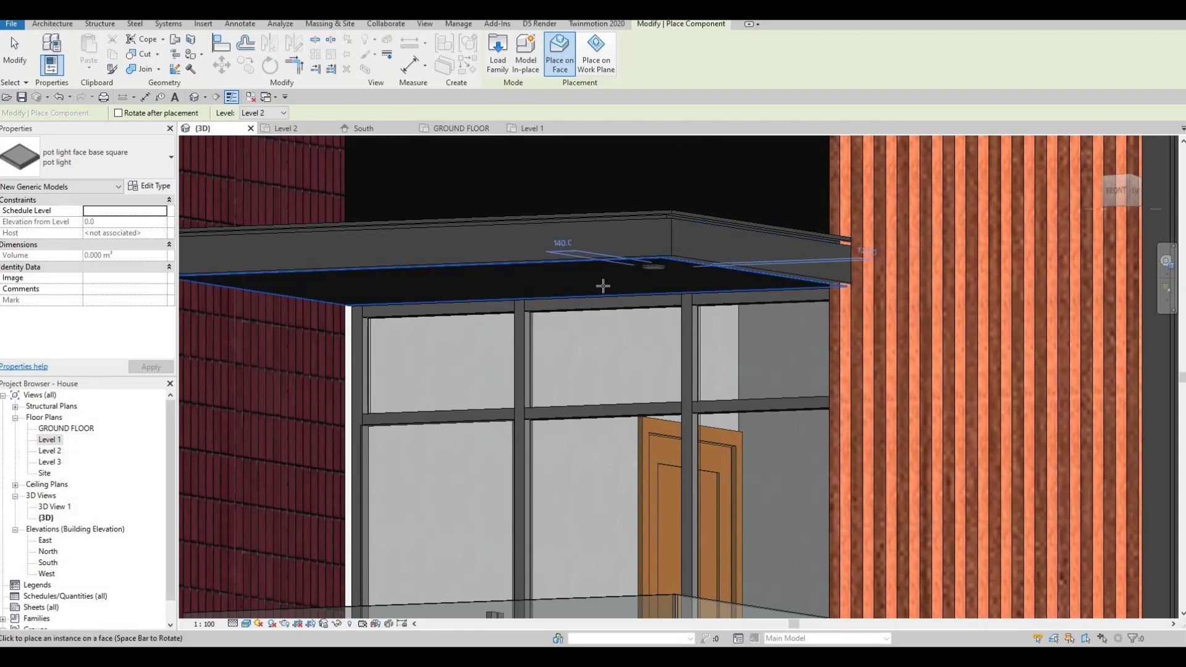
{"action": "middle_click_drag", "start_coordinate": [778, 285], "coordinate": [624, 283], "text": "shift"}
{"action": "scroll", "coordinate": [621, 287], "scroll_direction": "down", "scroll_amount": 3}
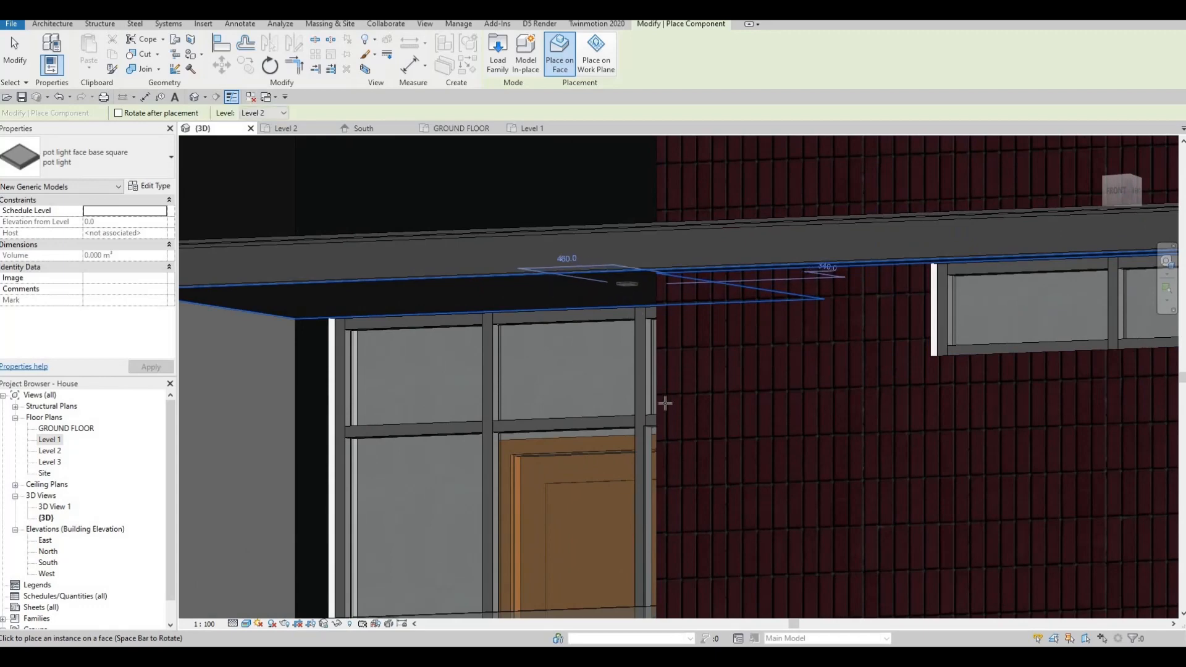
{"action": "scroll", "coordinate": [667, 433], "scroll_direction": "down", "scroll_amount": 5}
{"action": "middle_click_drag", "start_coordinate": [598, 409], "coordinate": [596, 424], "text": "shift"}
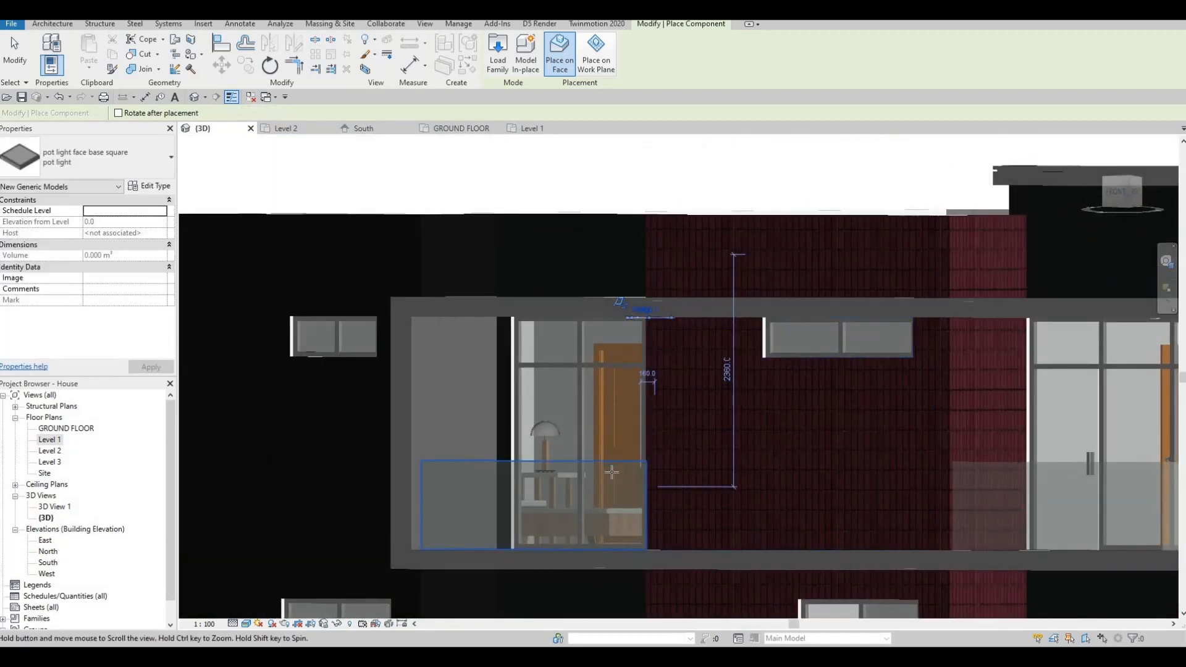
{"action": "middle_click_drag", "start_coordinate": [614, 472], "coordinate": [590, 361]}
{"action": "scroll", "coordinate": [599, 461], "scroll_direction": "up", "scroll_amount": 3}
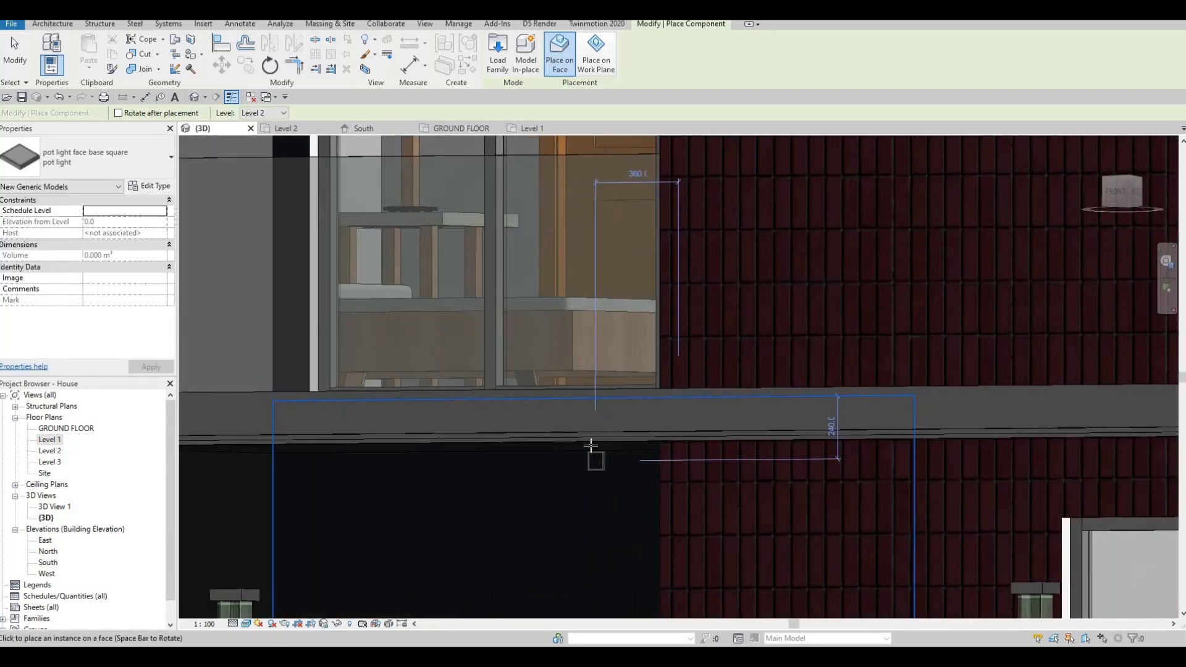
{"action": "middle_click_drag", "start_coordinate": [593, 455], "coordinate": [596, 446], "text": "shift"}
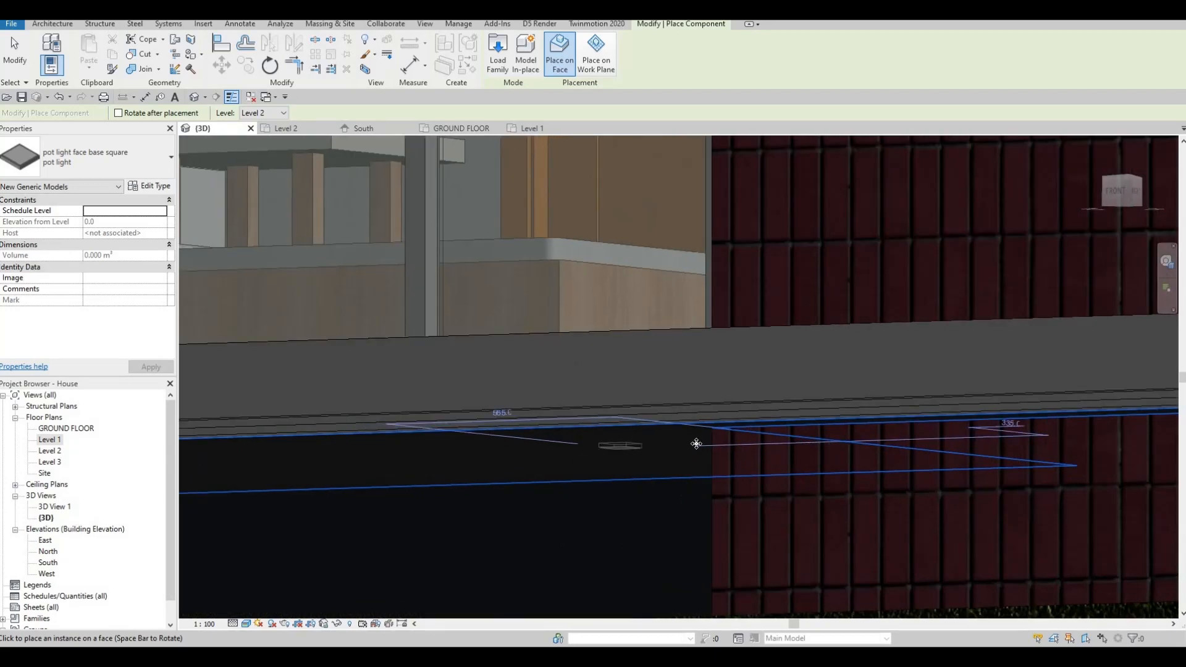
{"action": "left_click", "coordinate": [620, 446]}
Examine the underside of the front balcony slab for further pot light positions and end the placement
{"action": "scroll", "coordinate": [698, 446], "scroll_direction": "down", "scroll_amount": 5}
{"action": "middle_click_drag", "start_coordinate": [884, 450], "coordinate": [643, 443]}
{"action": "scroll", "coordinate": [819, 451], "scroll_direction": "down", "scroll_amount": 2}
{"action": "middle_click_drag", "start_coordinate": [819, 452], "coordinate": [634, 451]}
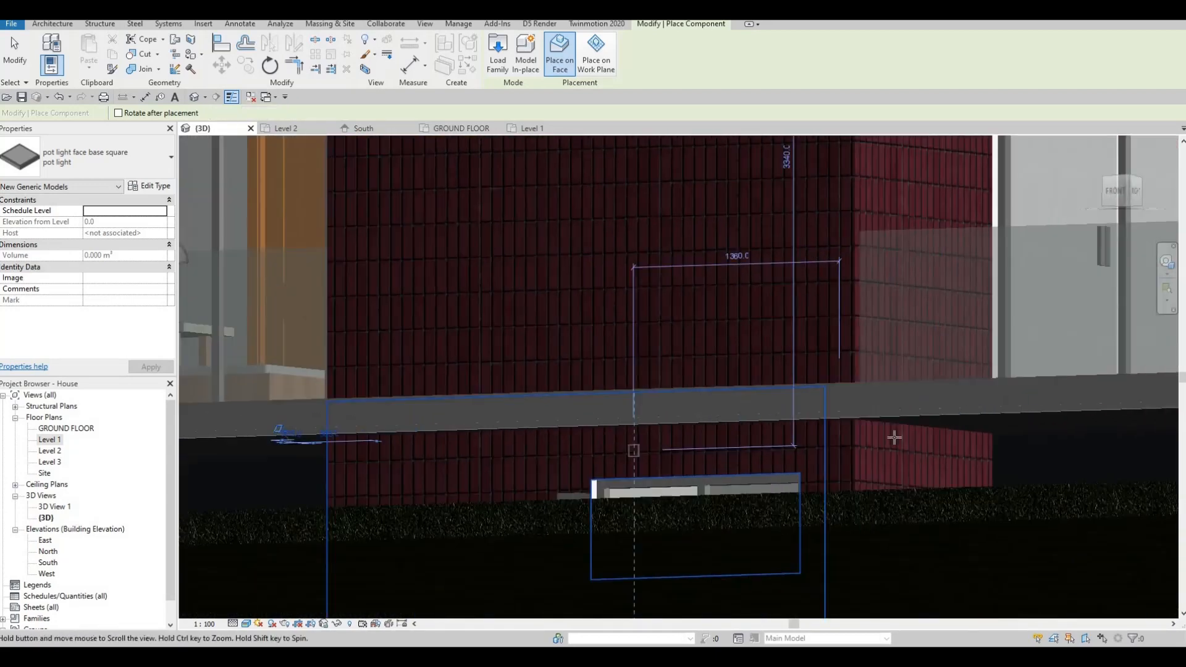
{"action": "middle_click_drag", "start_coordinate": [895, 437], "coordinate": [668, 451]}
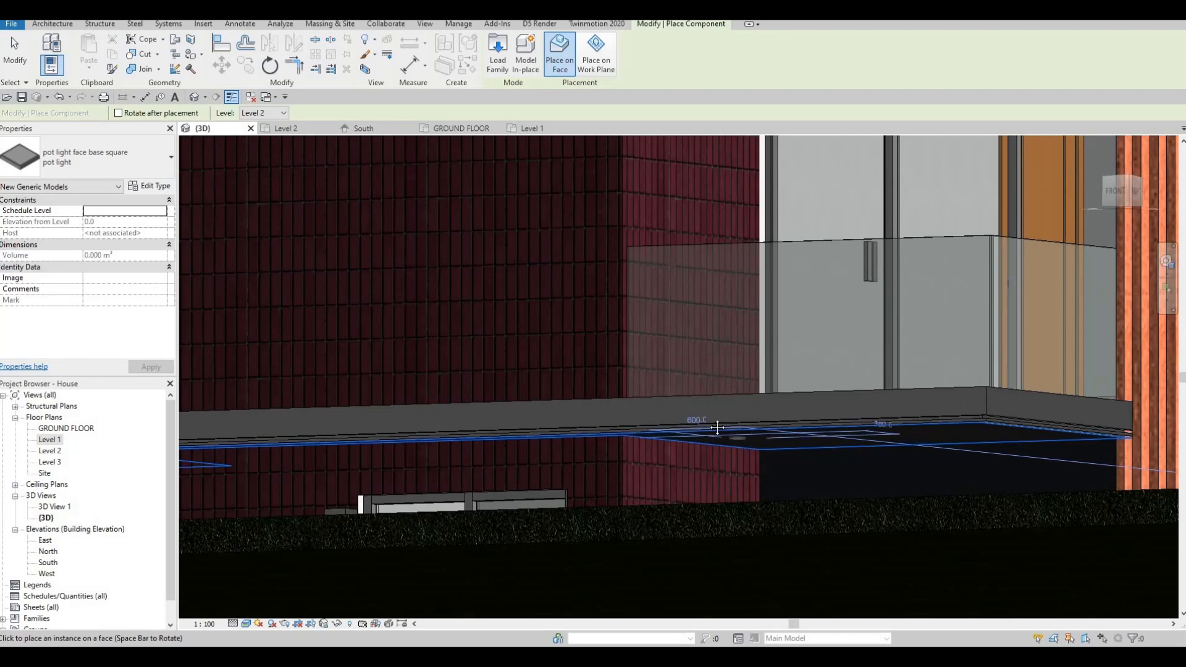
{"action": "middle_click_drag", "start_coordinate": [640, 410], "coordinate": [762, 430]}
{"action": "scroll", "coordinate": [791, 413], "scroll_direction": "down", "scroll_amount": 1}
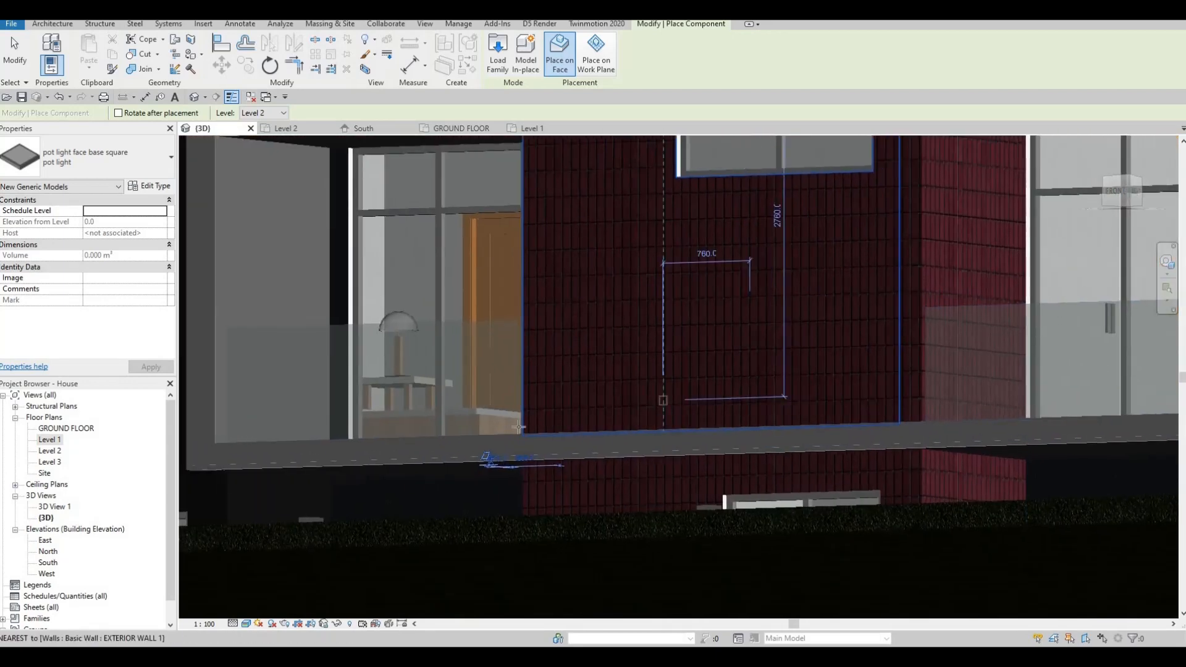
{"action": "middle_click_drag", "start_coordinate": [547, 419], "coordinate": [647, 391]}
{"action": "scroll", "coordinate": [596, 422], "scroll_direction": "up", "scroll_amount": 1}
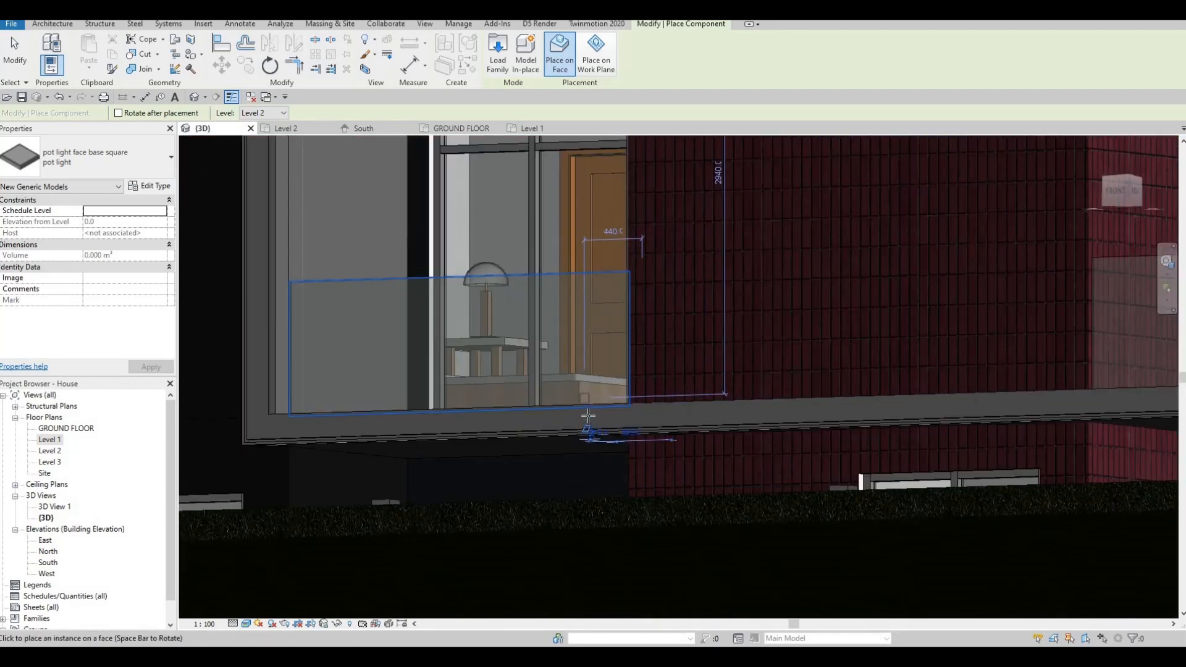
{"action": "key", "text": "Escape"}
{"action": "scroll", "coordinate": [587, 413], "scroll_direction": "down", "scroll_amount": 5}
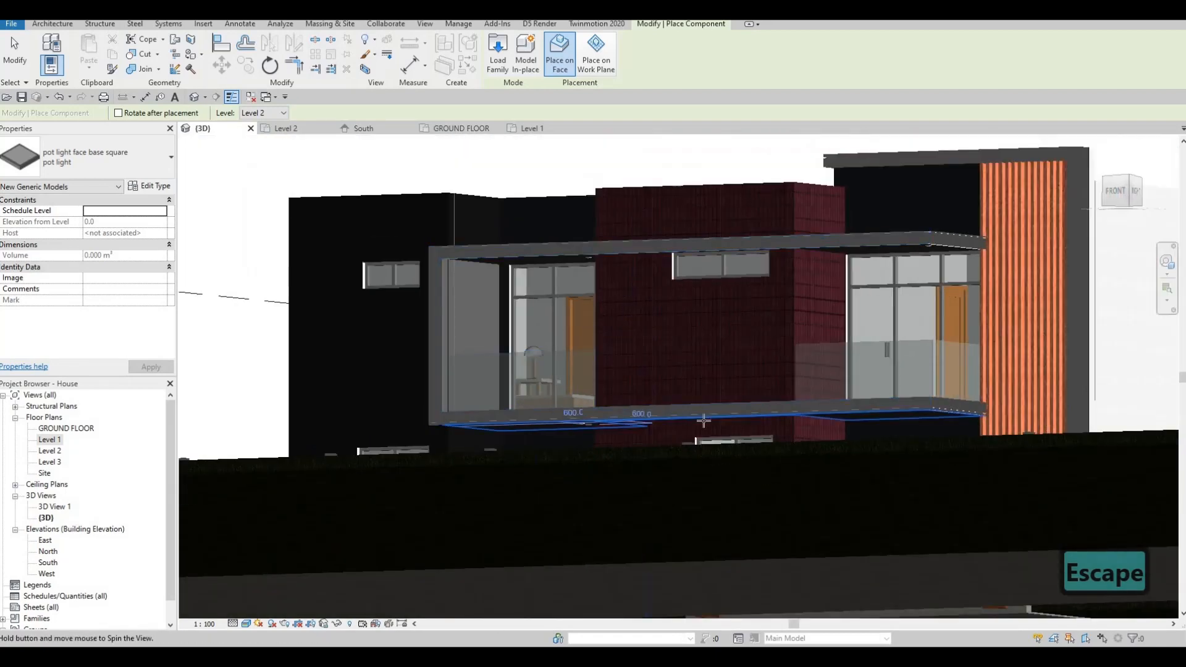
{"action": "key", "text": "Escape"}
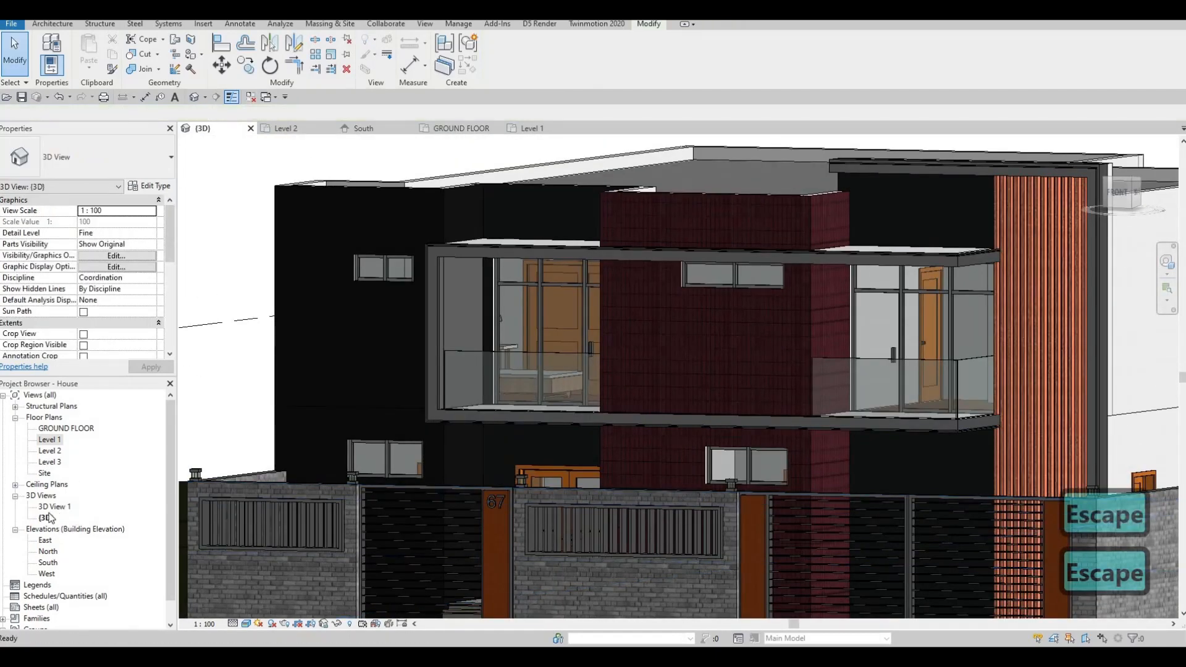
Open the Level 1 ceiling plan and inspect the placed pot light in the front balcony area
{"action": "left_click", "coordinate": [15, 485]}
{"action": "left_click", "coordinate": [15, 485]}
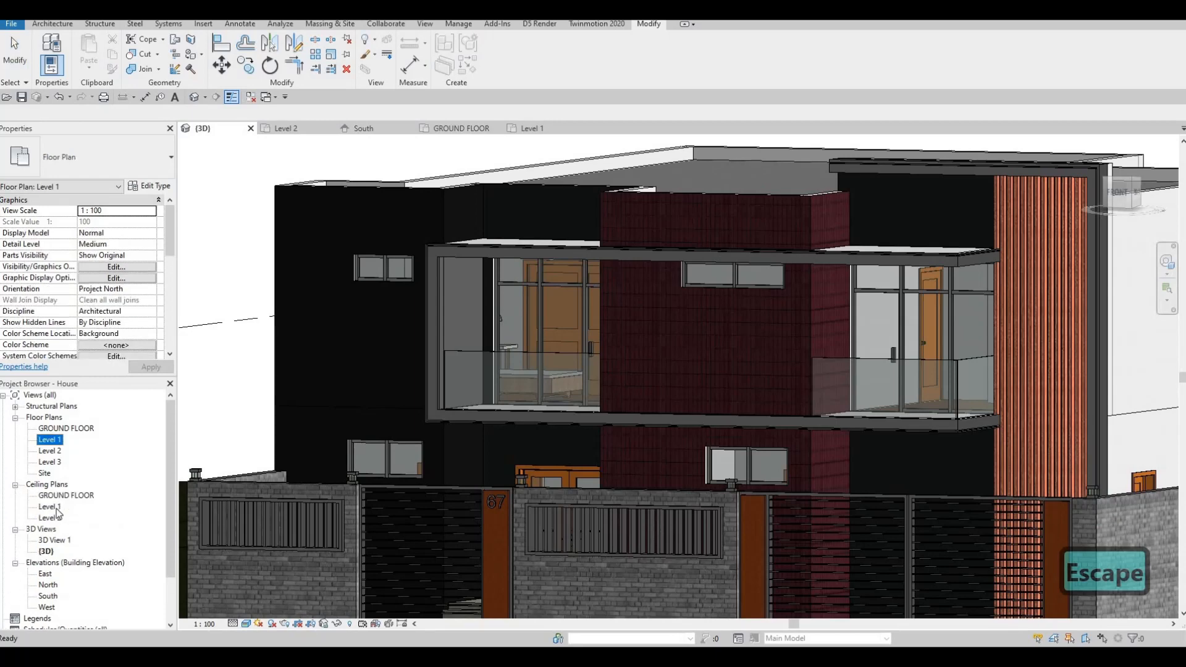
{"action": "double_click", "coordinate": [54, 507]}
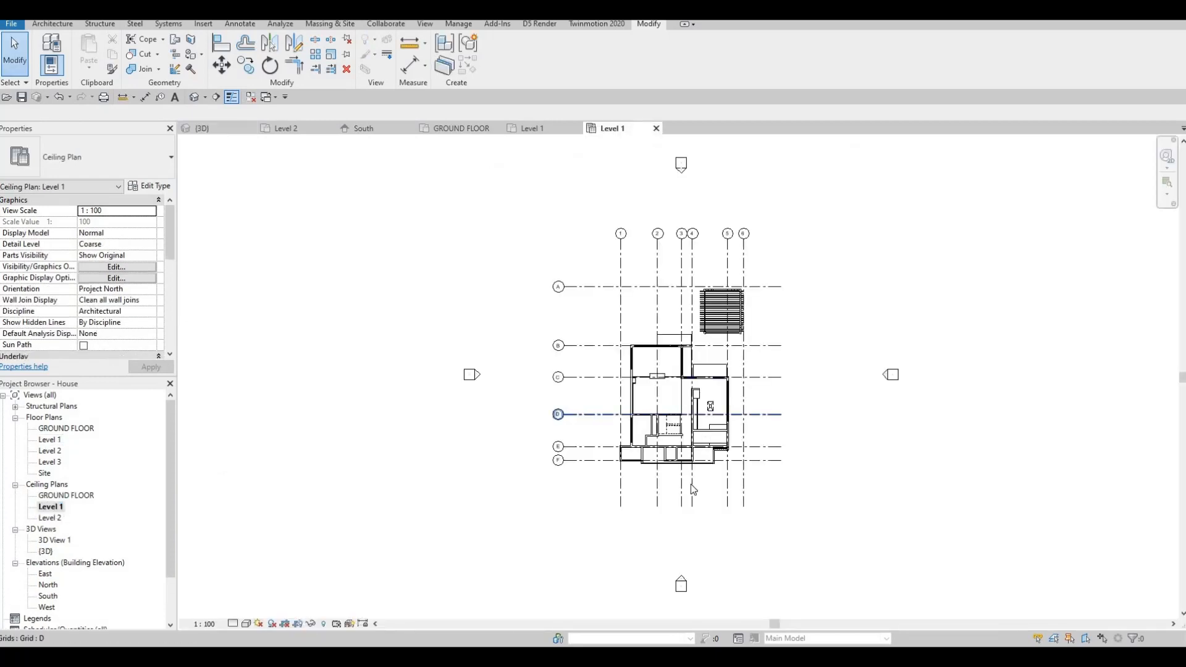
{"action": "scroll", "coordinate": [693, 490], "scroll_direction": "up", "scroll_amount": 8}
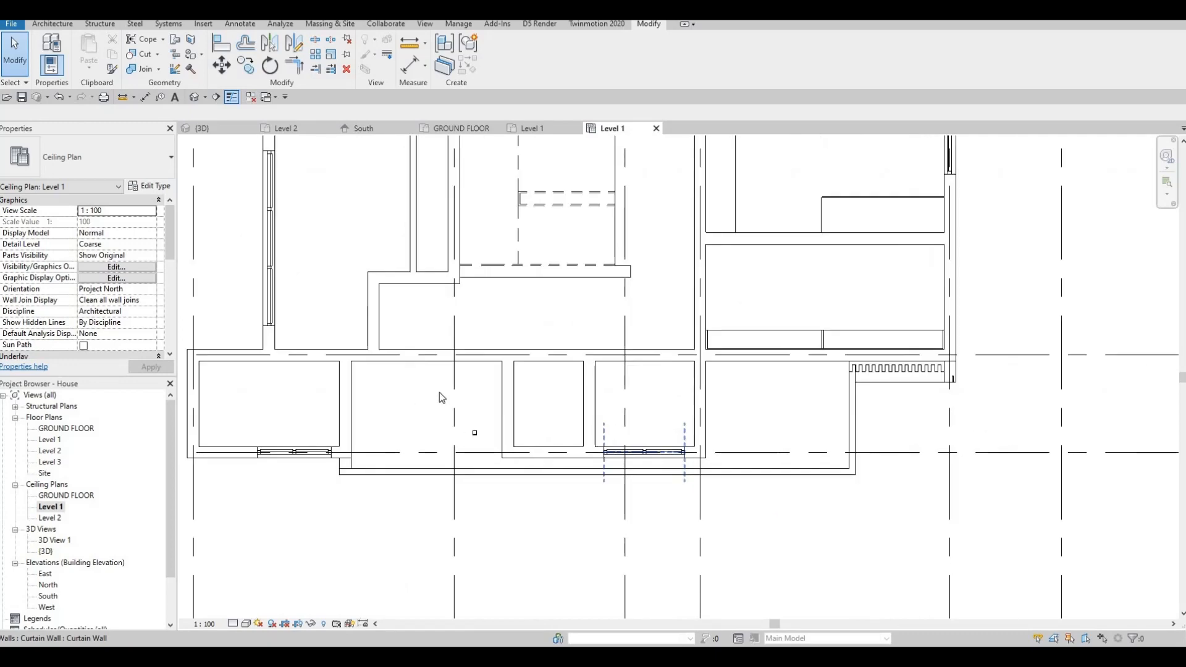
In the {3D} view, create a similar pot light on the slab's underside below the balcony beside the orange slatted wall
{"action": "left_click", "coordinate": [225, 131]}
{"action": "middle_click_drag", "start_coordinate": [754, 339], "coordinate": [767, 396], "text": "shift"}
{"action": "scroll", "coordinate": [780, 359], "scroll_direction": "up", "scroll_amount": 4}
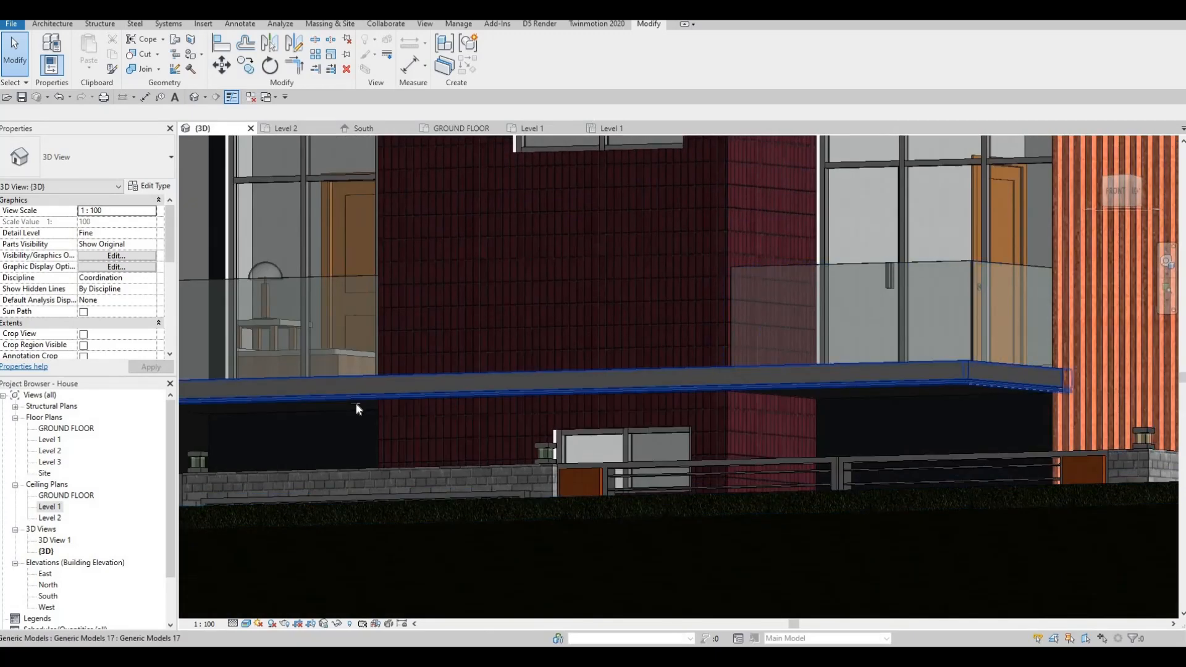
{"action": "left_click", "coordinate": [356, 404]}
{"action": "scroll", "coordinate": [357, 404], "scroll_direction": "up", "scroll_amount": 2}
{"action": "key", "text": "Escape"}
{"action": "left_click", "coordinate": [358, 404]}
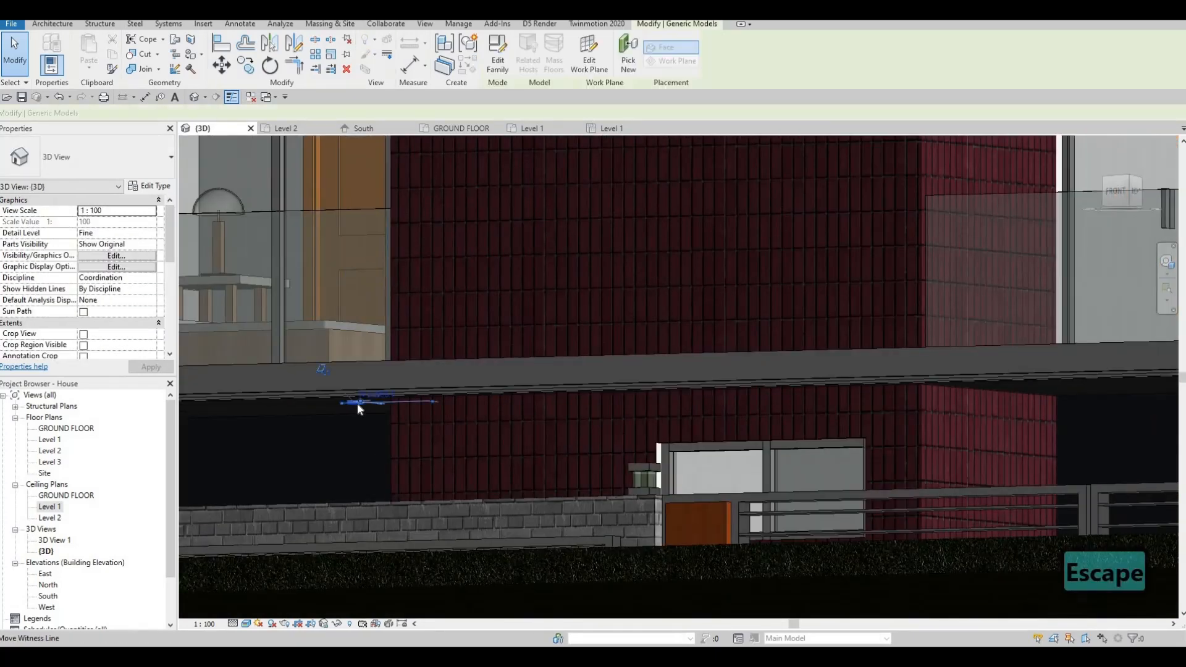
{"action": "key", "text": "c"}
{"action": "key", "text": "s"}
{"action": "middle_click_drag", "start_coordinate": [714, 383], "coordinate": [418, 365]}
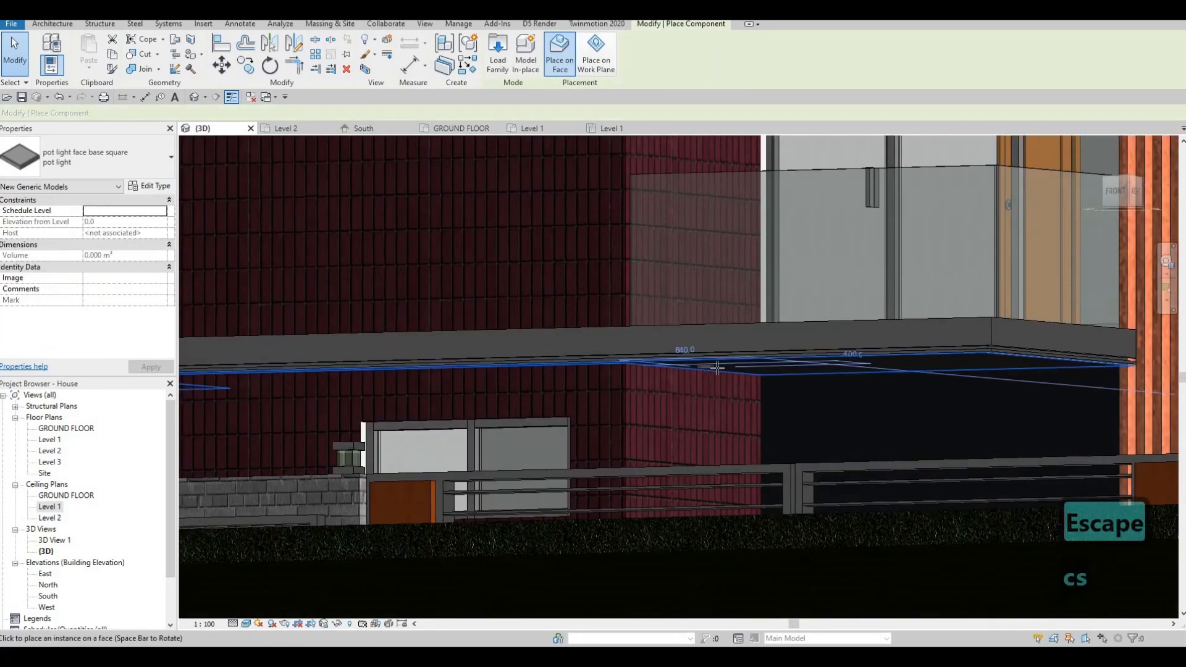
{"action": "scroll", "coordinate": [719, 367], "scroll_direction": "up", "scroll_amount": 2}
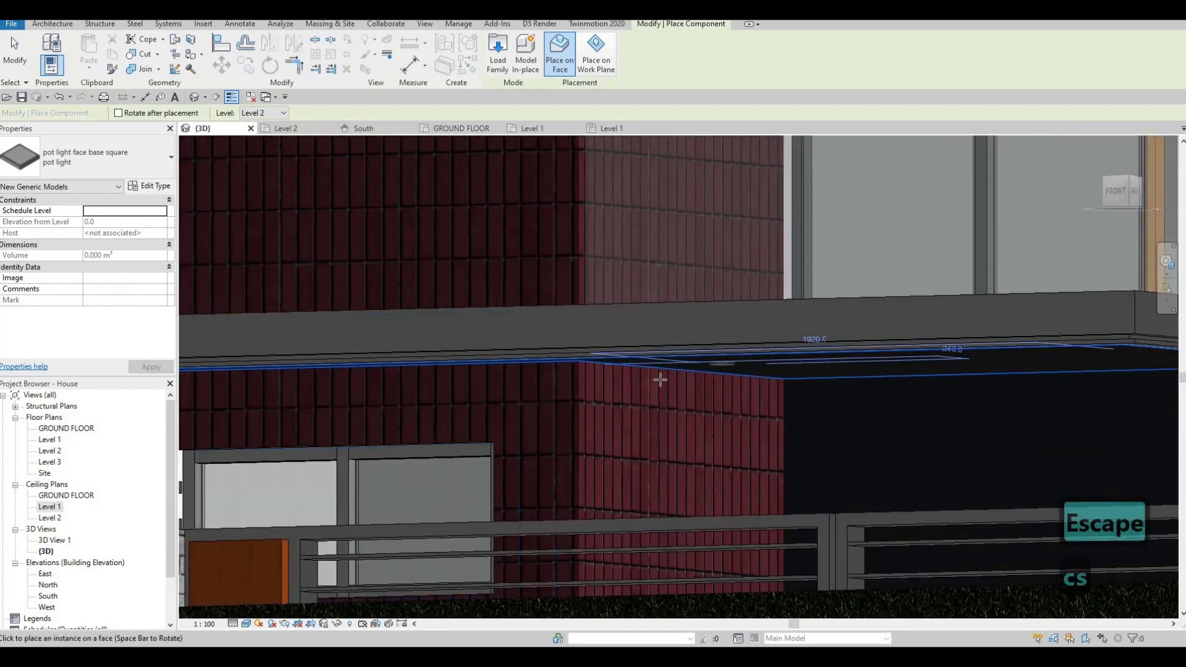
{"action": "scroll", "coordinate": [695, 378], "scroll_direction": "down", "scroll_amount": 2}
{"action": "key", "text": "Escape"}
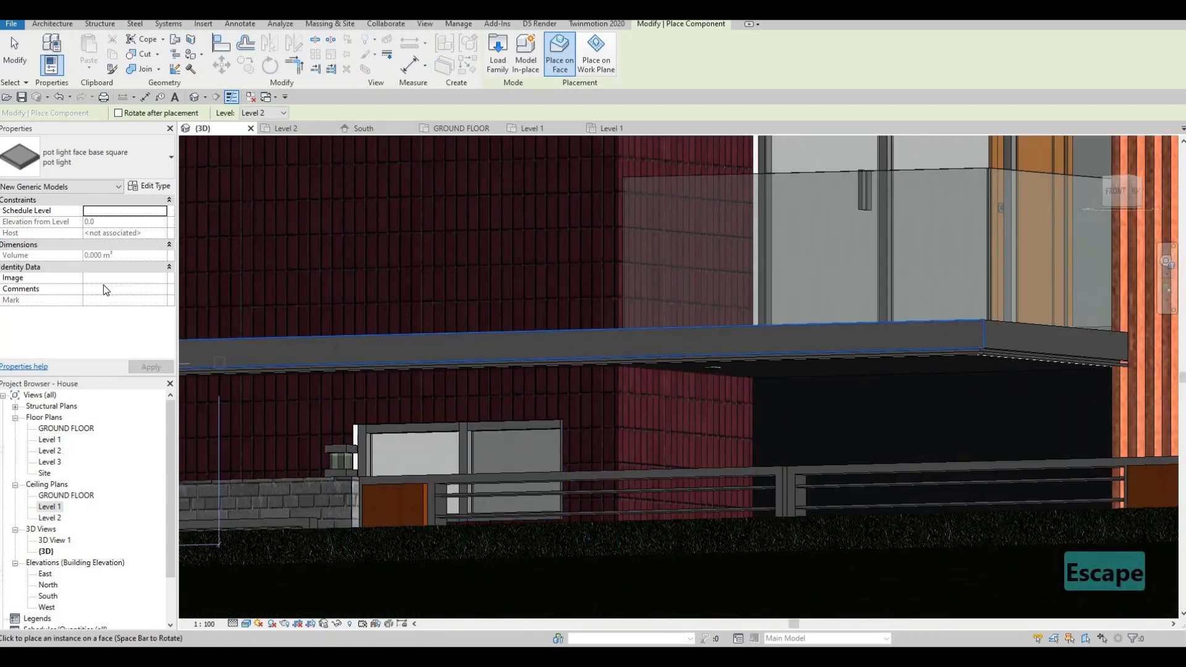
{"action": "key", "text": "Escape"}
{"action": "key", "text": "Escape"}
In the Level 1 ceiling plan, move the first pot light closer to the lower corner of the adjacent wall
{"action": "scroll", "coordinate": [89, 295], "scroll_direction": "down", "scroll_amount": 5}
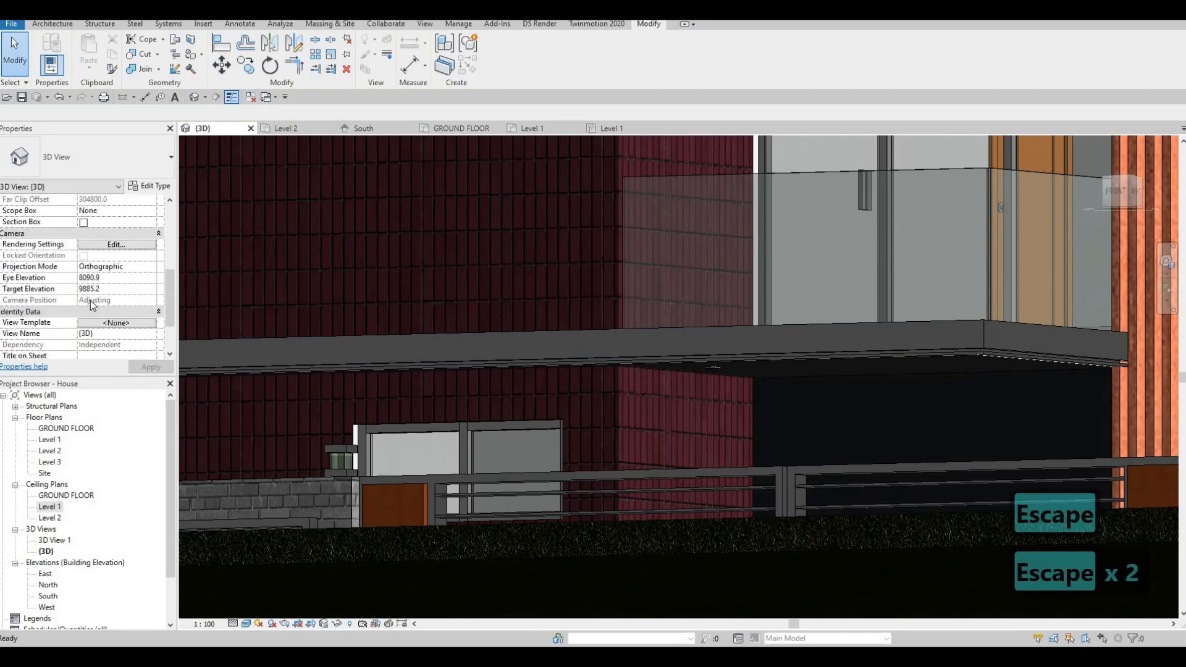
{"action": "scroll", "coordinate": [90, 300], "scroll_direction": "down", "scroll_amount": 2}
{"action": "key", "text": "Escape"}
{"action": "middle_click_drag", "start_coordinate": [356, 293], "coordinate": [486, 292]}
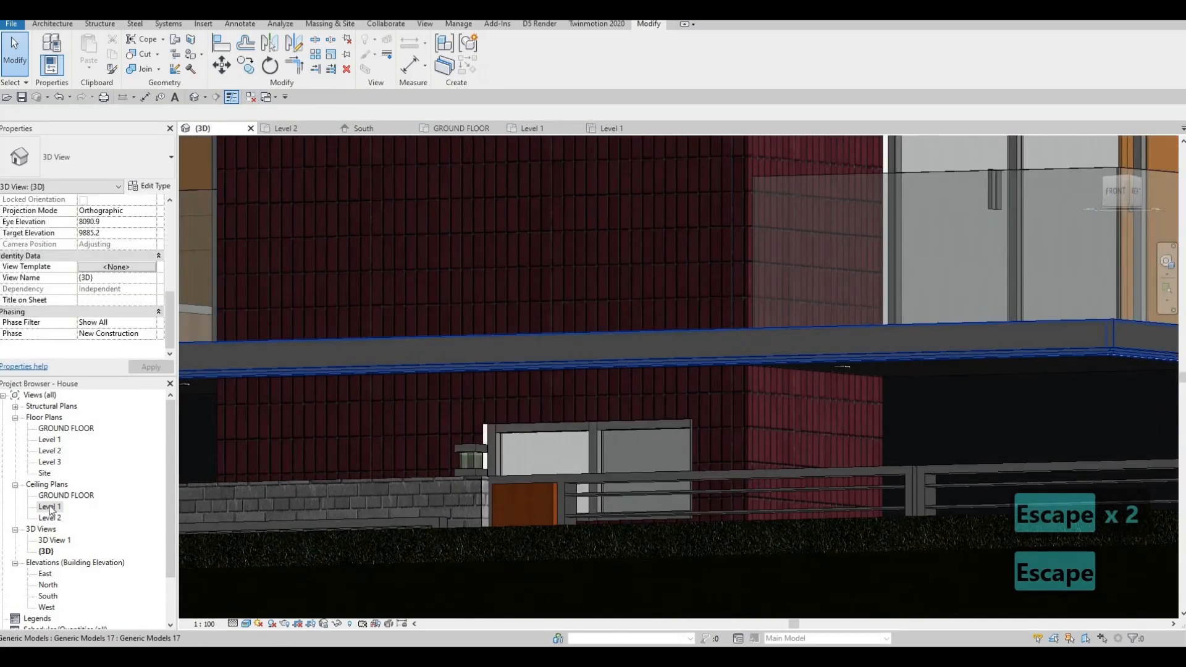
{"action": "double_click", "coordinate": [49, 507]}
{"action": "scroll", "coordinate": [529, 393], "scroll_direction": "up", "scroll_amount": 3}
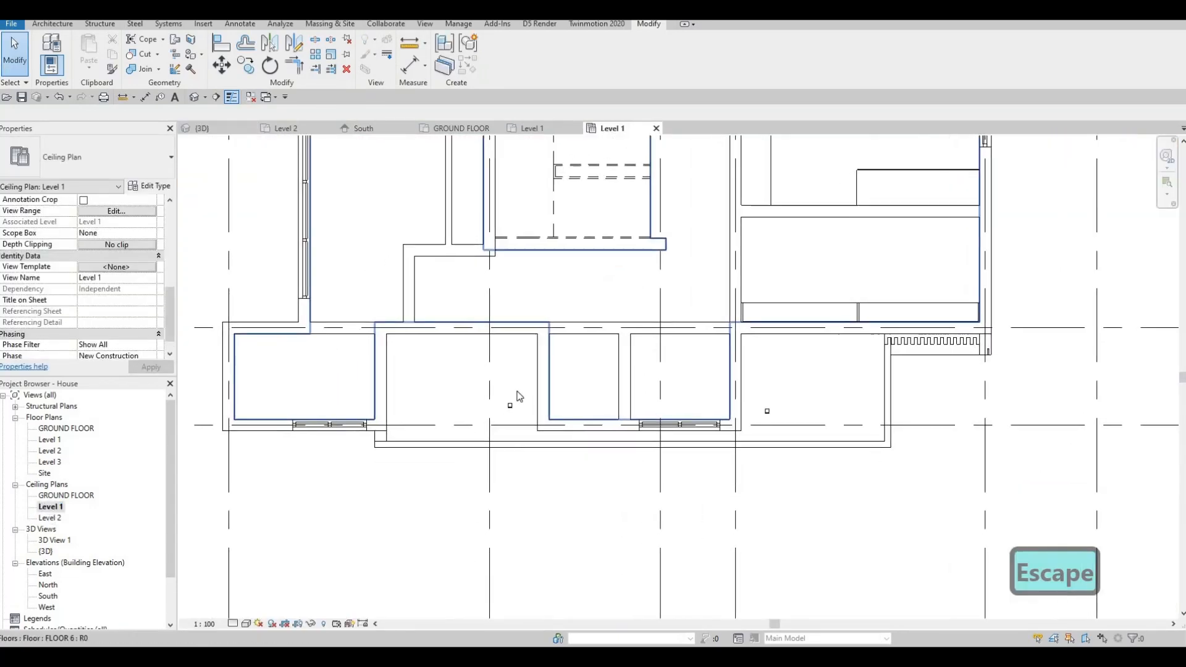
{"action": "key", "text": "Escape"}
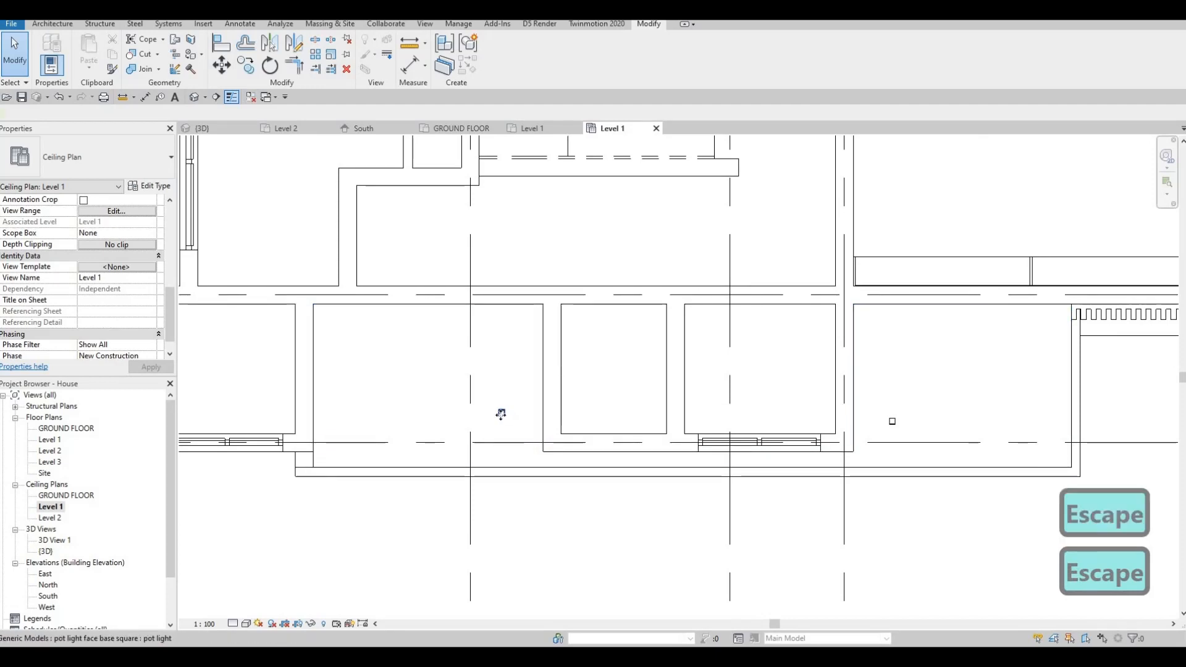
{"action": "scroll", "coordinate": [511, 408], "scroll_direction": "up", "scroll_amount": 2}
{"action": "left_click_drag", "start_coordinate": [499, 415], "coordinate": [544, 450]}
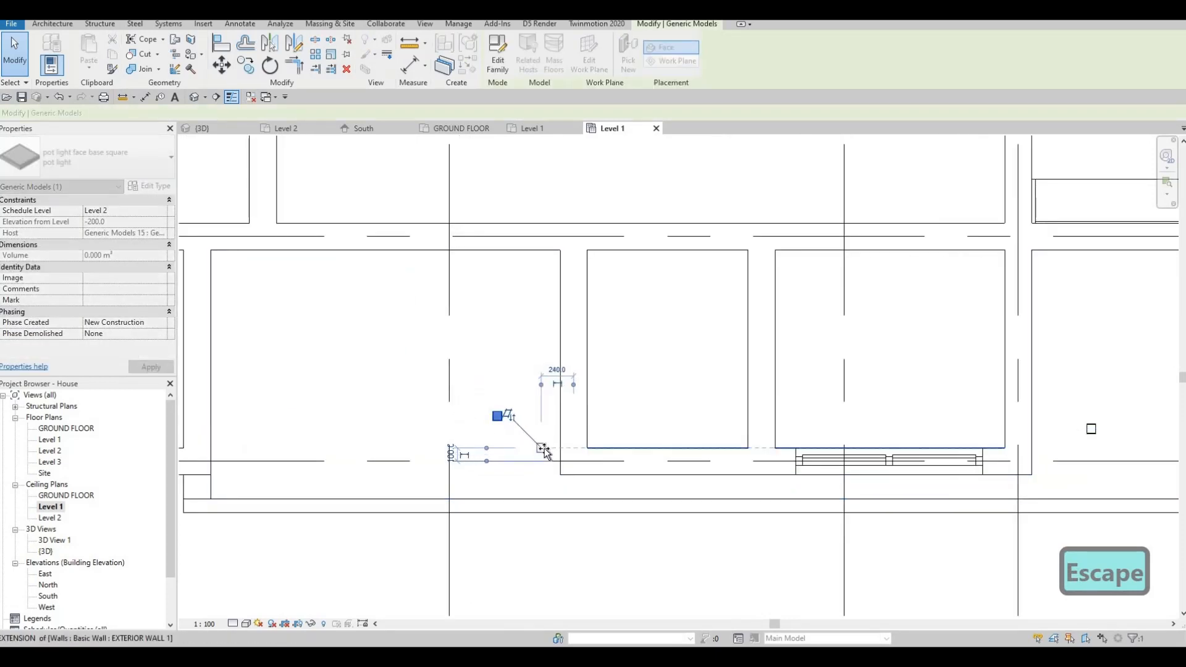
{"action": "scroll", "coordinate": [632, 413], "scroll_direction": "down", "scroll_amount": 3}
{"action": "middle_click_drag", "start_coordinate": [633, 414], "coordinate": [578, 405]}
{"action": "scroll", "coordinate": [578, 405], "scroll_direction": "up", "scroll_amount": 1}
{"action": "key", "text": "Escape"}
Delete the second pot light, in the bay beside the slatted wall
{"action": "middle_click_drag", "start_coordinate": [644, 390], "coordinate": [676, 384]}
{"action": "scroll", "coordinate": [676, 384], "scroll_direction": "up", "scroll_amount": 2}
{"action": "scroll", "coordinate": [755, 400], "scroll_direction": "down", "scroll_amount": 2}
{"action": "key", "text": "Escape"}
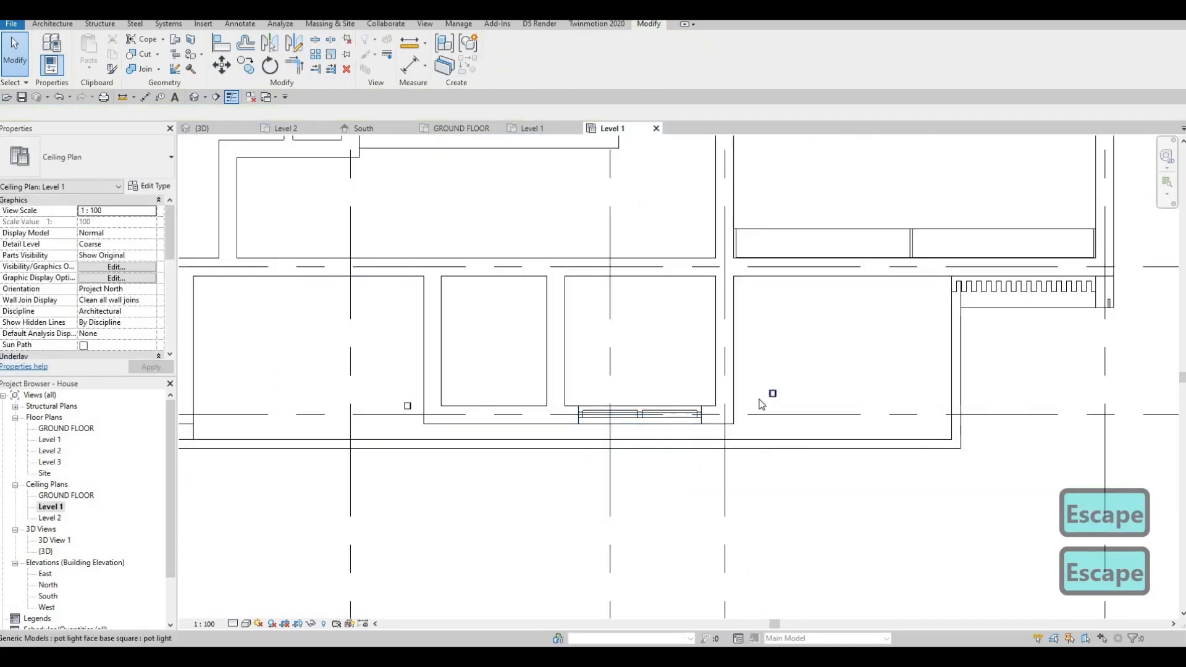
{"action": "left_click", "coordinate": [765, 398]}
{"action": "key", "text": "Delete"}
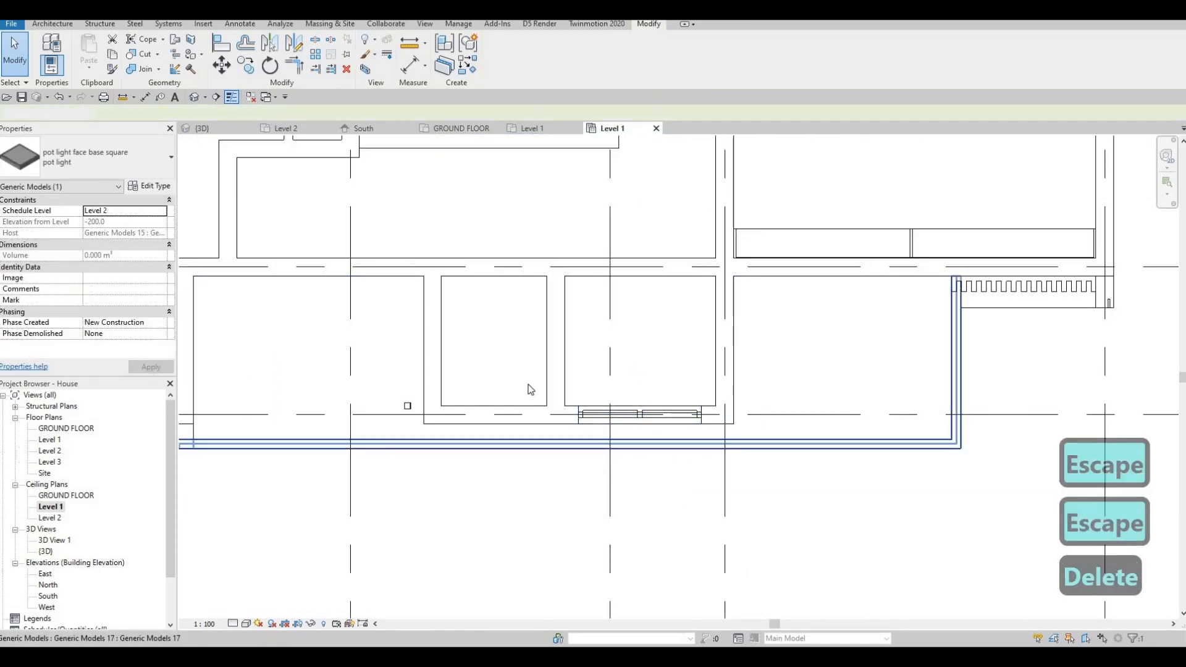
Copy the remaining pot light about 1200 mm straight toward the rear wall of its bay
{"action": "scroll", "coordinate": [537, 403], "scroll_direction": "up", "scroll_amount": 2}
{"action": "key", "text": "Escape"}
{"action": "scroll", "coordinate": [647, 437], "scroll_direction": "up", "scroll_amount": 1}
{"action": "scroll", "coordinate": [645, 436], "scroll_direction": "up", "scroll_amount": 1}
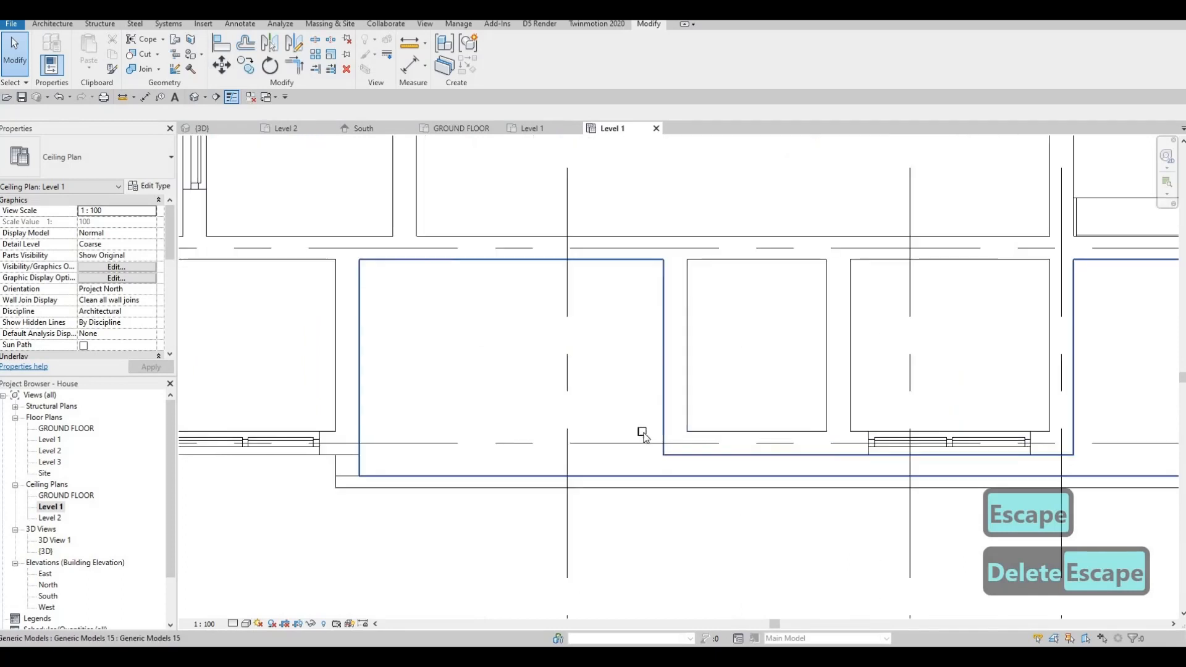
{"action": "left_click", "coordinate": [643, 434]}
{"action": "key", "text": "c"}
{"action": "key", "text": "o"}
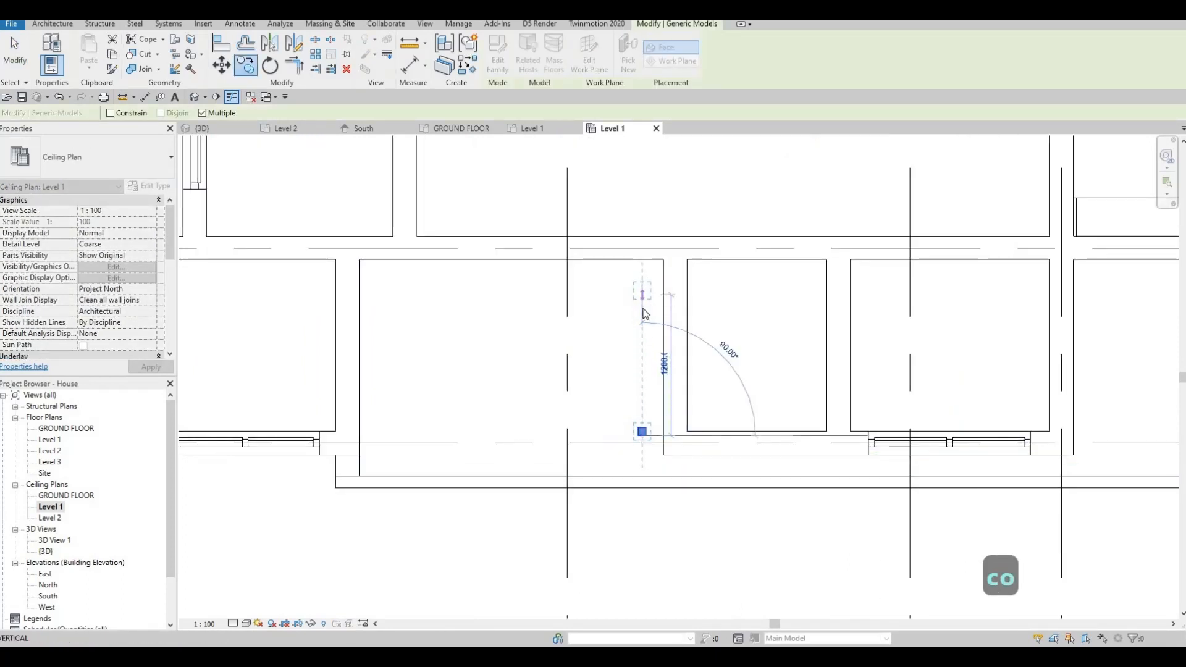
{"action": "left_click", "coordinate": [643, 303]}
{"action": "key", "text": "Escape"}
{"action": "key", "text": "Escape"}
Copy the pair of pot lights twice at 1000 mm spacing across the bay, toward its opposite side wall
{"action": "left_click_drag", "start_coordinate": [621, 278], "coordinate": [667, 458]}
{"action": "key", "text": "c"}
{"action": "key", "text": "o"}
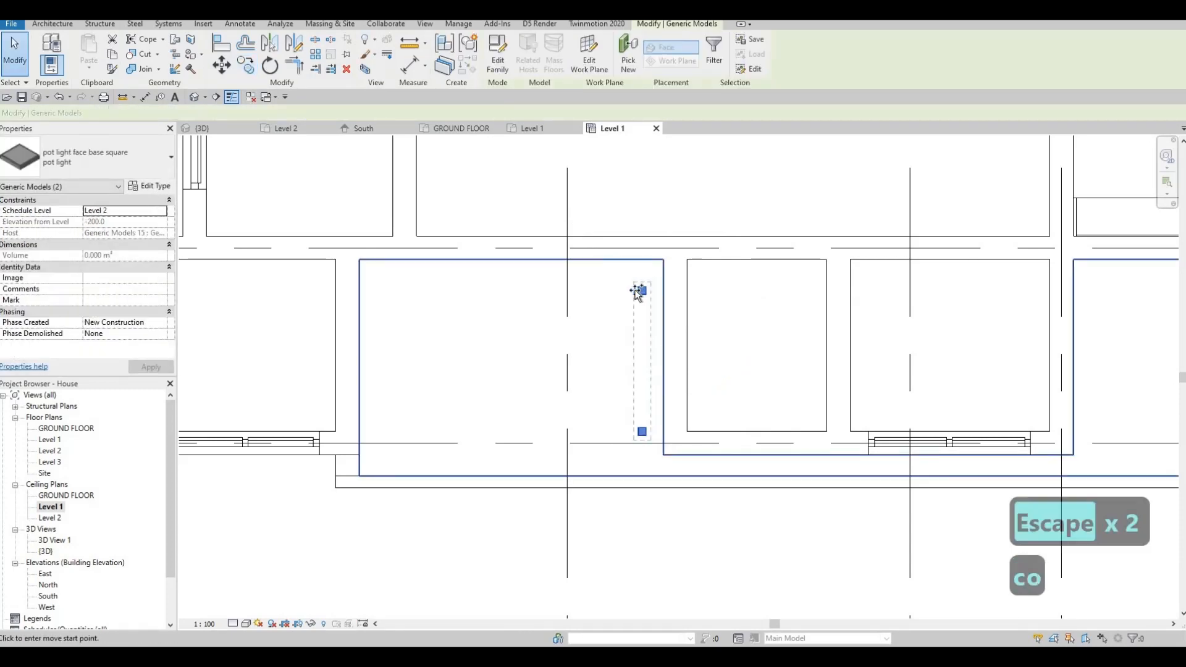
{"action": "left_click", "coordinate": [639, 291]}
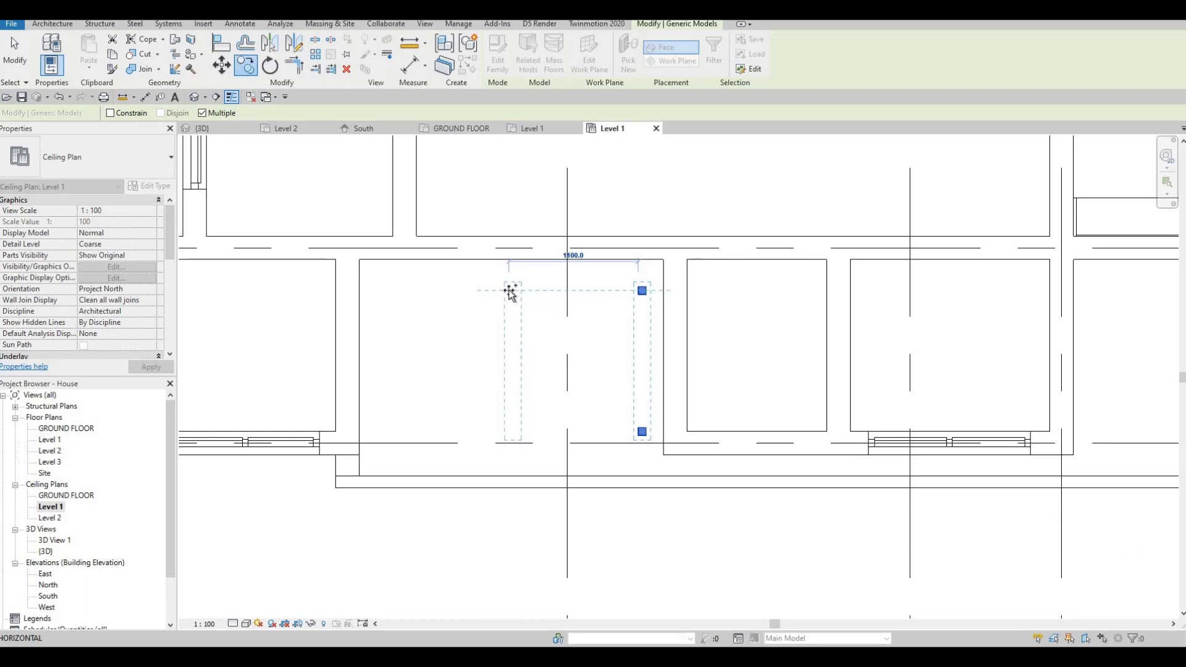
{"action": "type", "text": "1000"}
{"action": "key", "text": "Return"}
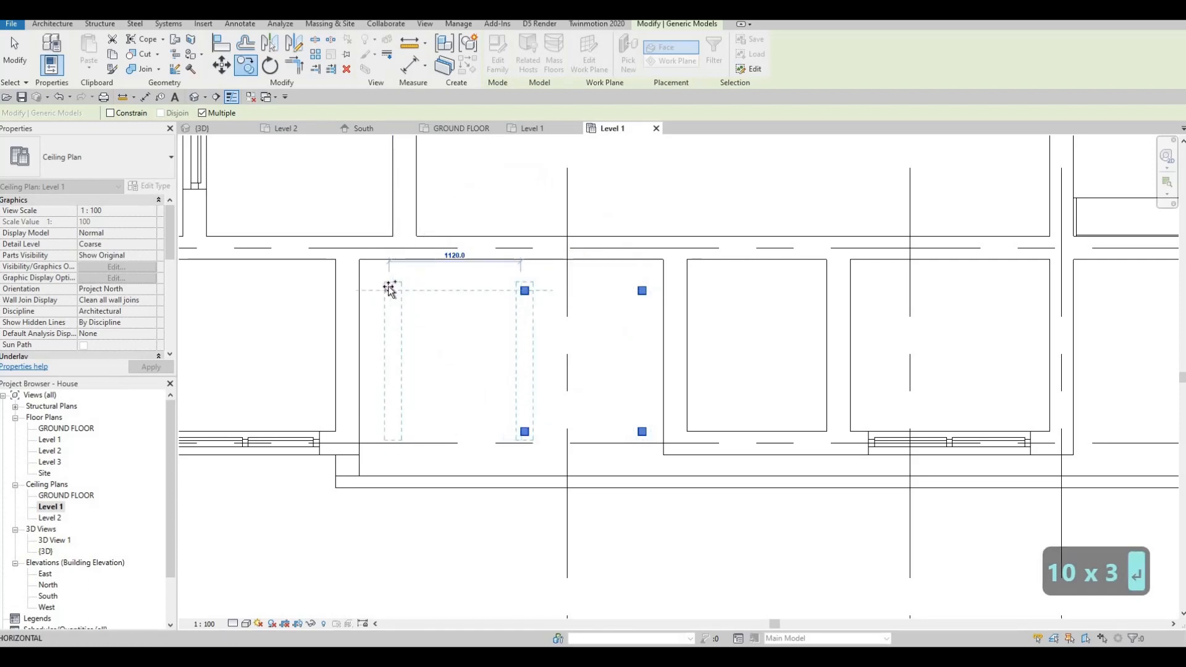
{"action": "type", "text": "1000"}
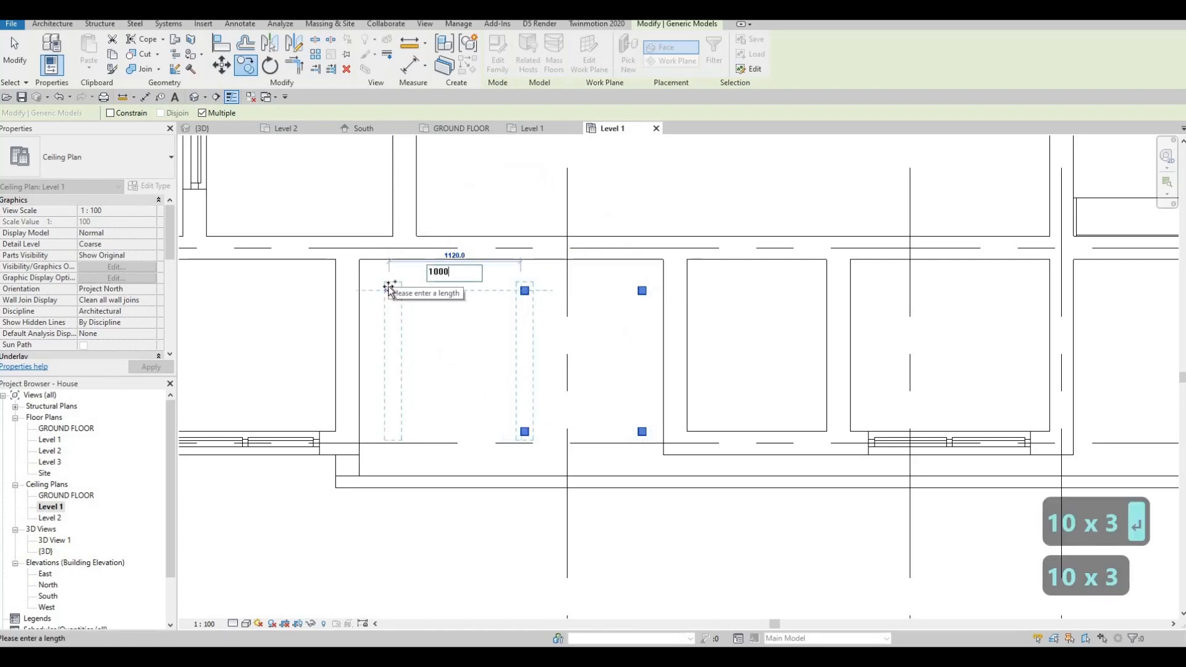
{"action": "key", "text": "Return"}
{"action": "key", "text": "Escape"}
{"action": "key", "text": "Escape"}
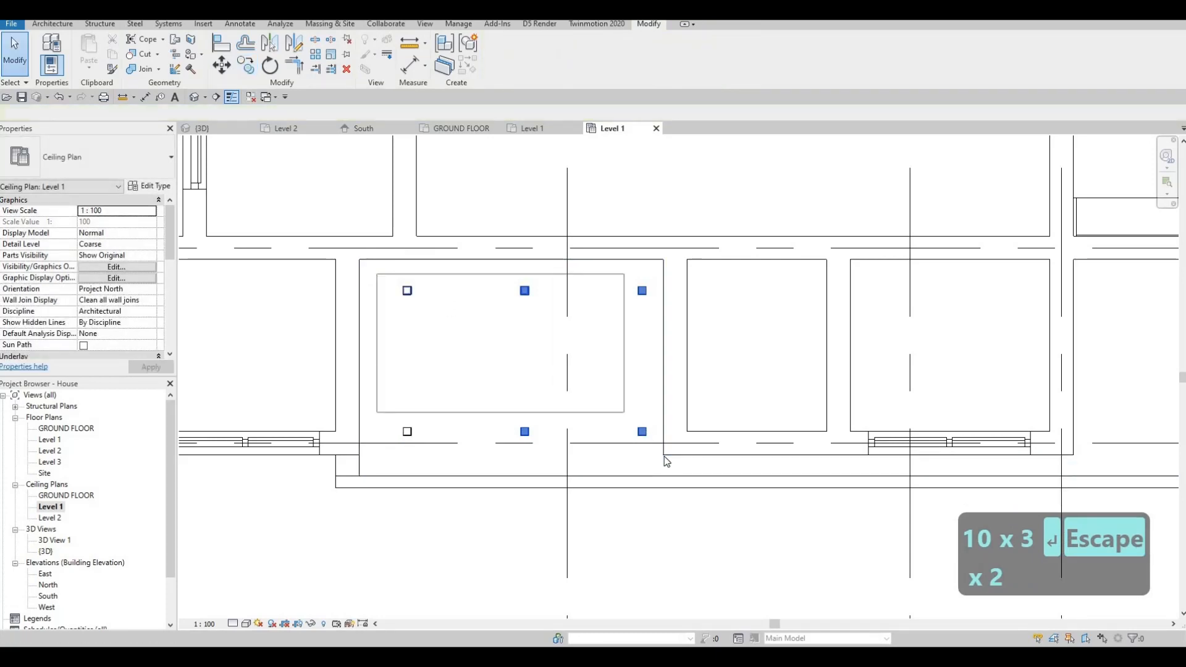
Nudge all six pot lights in the bay slightly toward the opposite side wall to even out the side gaps
{"action": "key", "text": "Left"}
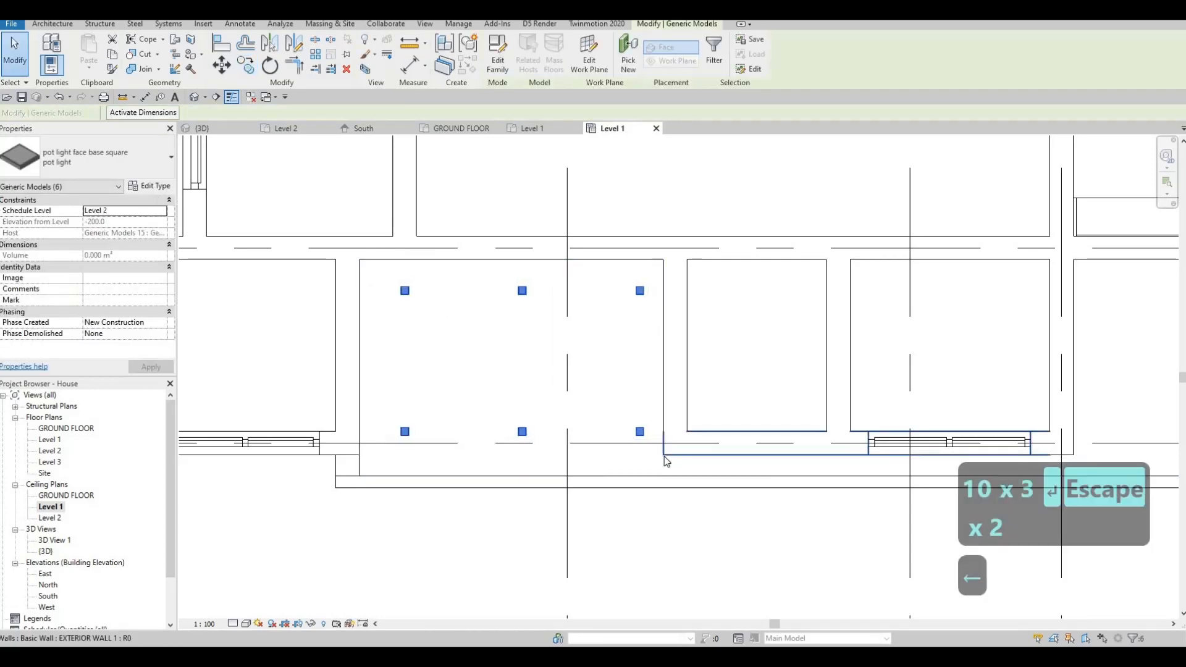
{"action": "key", "text": "Left"}
{"action": "key", "text": "Left"}
{"action": "key", "text": "Left"}
{"action": "key", "text": "Right"}
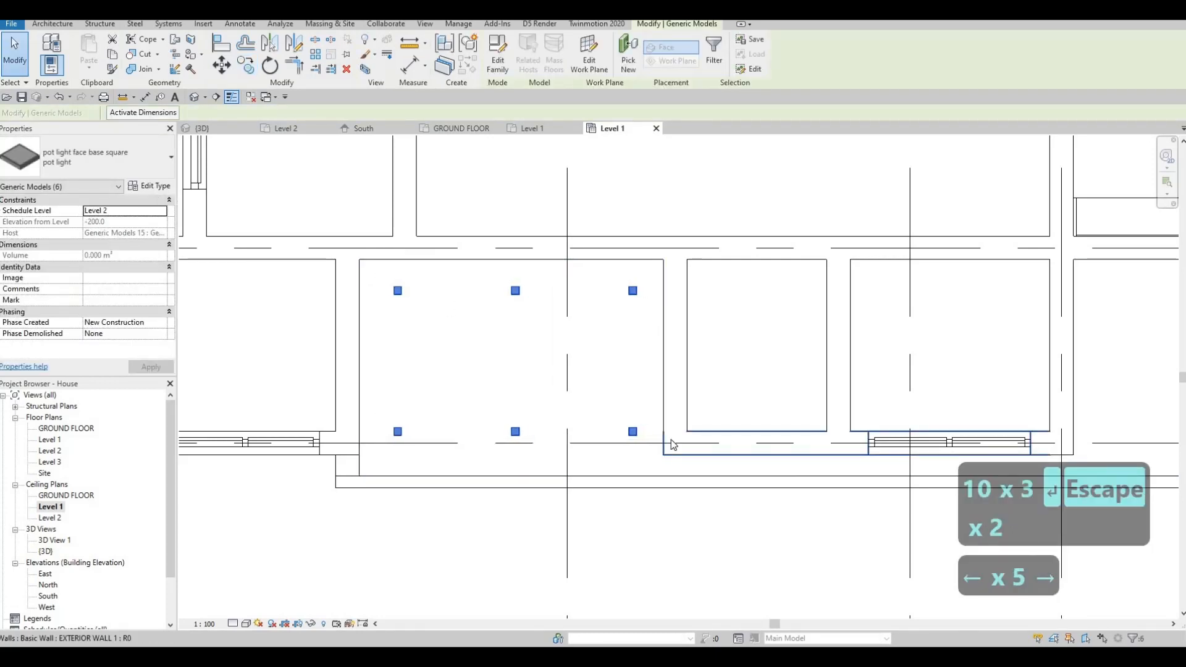
{"action": "key", "text": "Escape"}
{"action": "key", "text": "Escape"}
Copy the two pot lights nearest the dividing wall straight across into the bay beside the slatted wall
{"action": "middle_click_drag", "start_coordinate": [556, 288], "coordinate": [492, 281]}
{"action": "scroll", "coordinate": [492, 281], "scroll_direction": "down", "scroll_amount": 1}
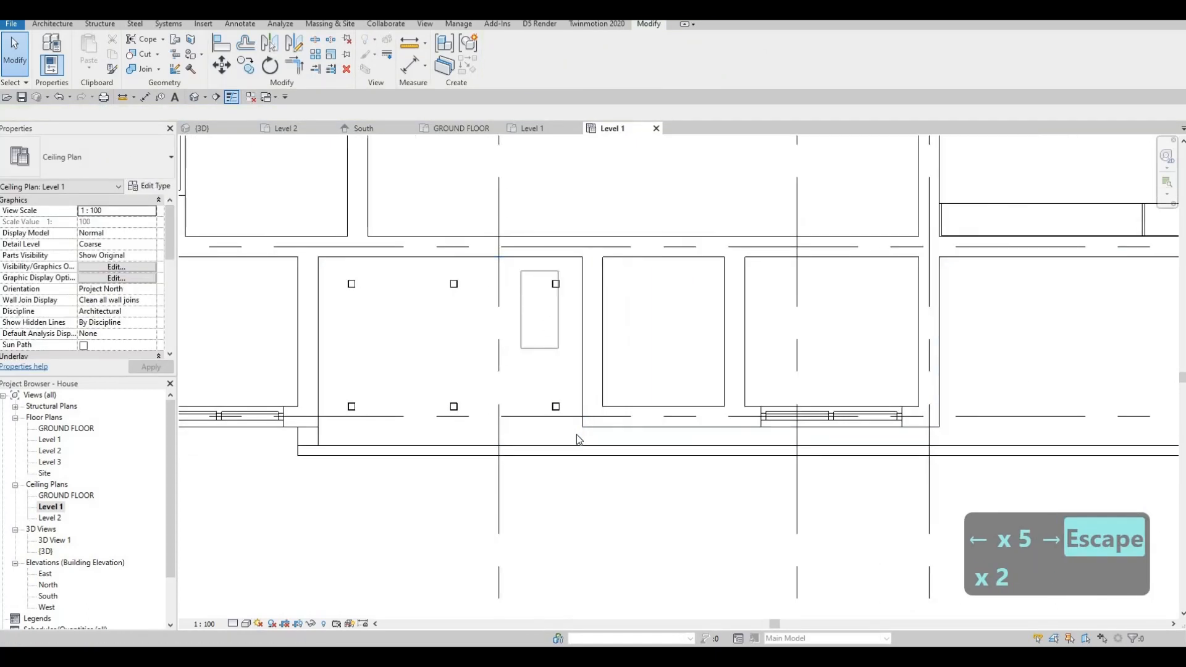
{"action": "left_click_drag", "start_coordinate": [577, 433], "coordinate": [522, 270]}
{"action": "key", "text": "c"}
{"action": "key", "text": "o"}
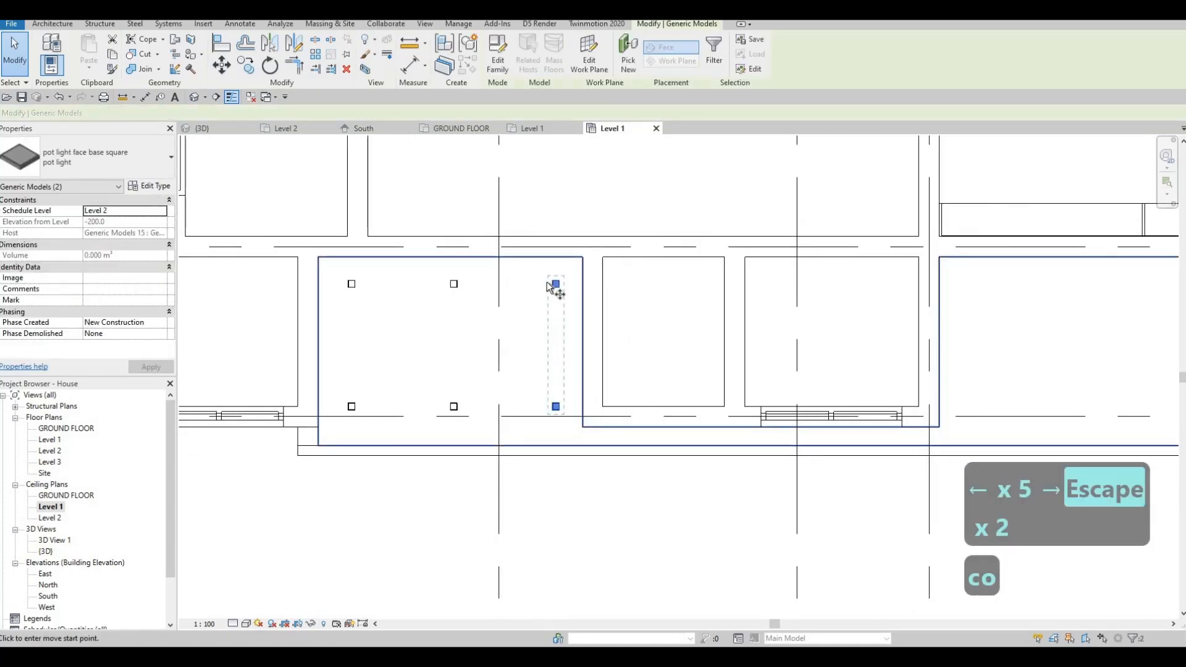
{"action": "left_click", "coordinate": [556, 283]}
{"action": "middle_click_drag", "start_coordinate": [794, 287], "coordinate": [653, 289]}
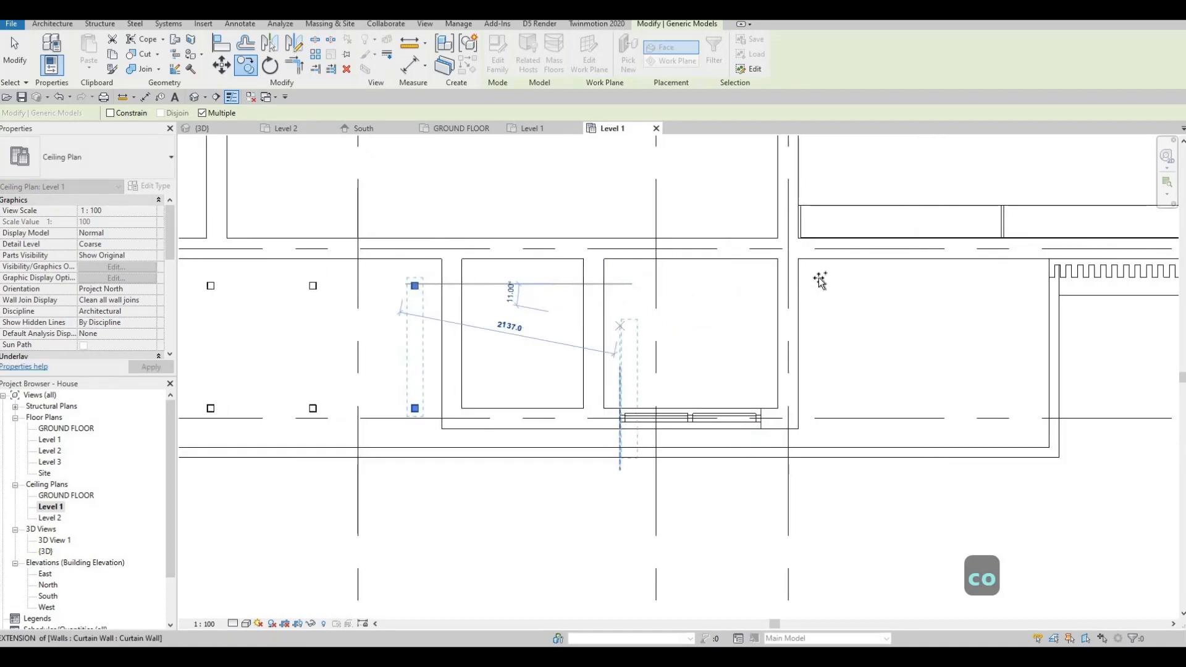
{"action": "left_click", "coordinate": [821, 282]}
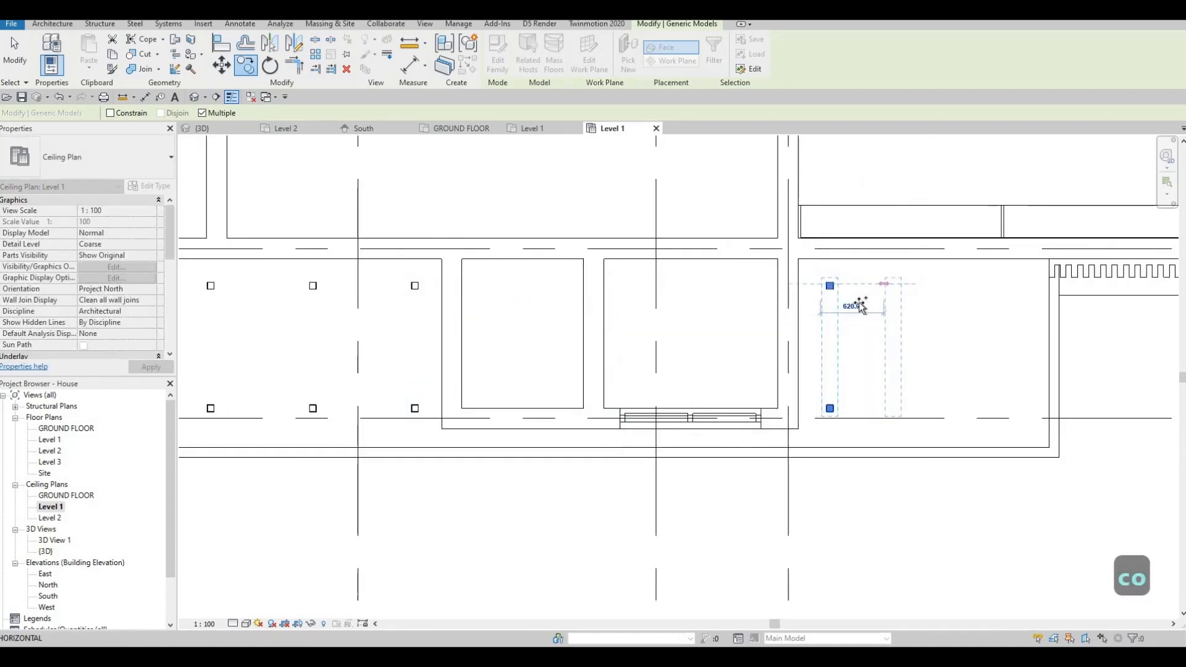
Copy the new pair of pot lights twice at 1000 mm spacing toward the slatted wall side of the bay
{"action": "middle_click_drag", "start_coordinate": [859, 302], "coordinate": [810, 306]}
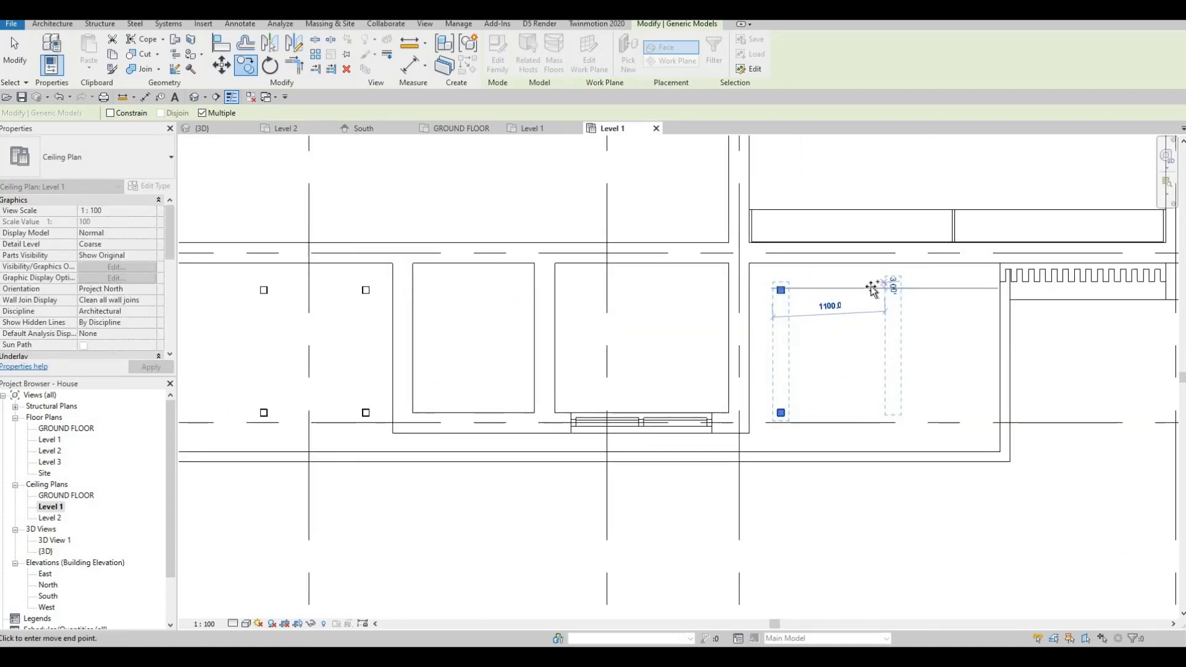
{"action": "type", "text": "1000"}
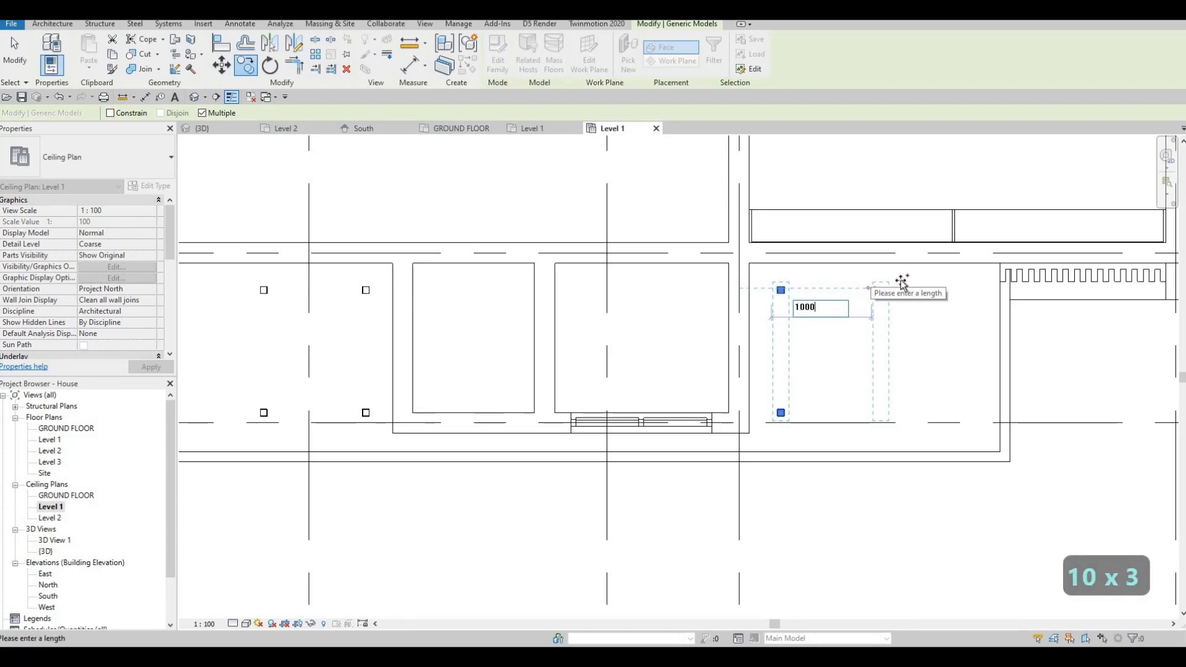
{"action": "key", "text": "Return"}
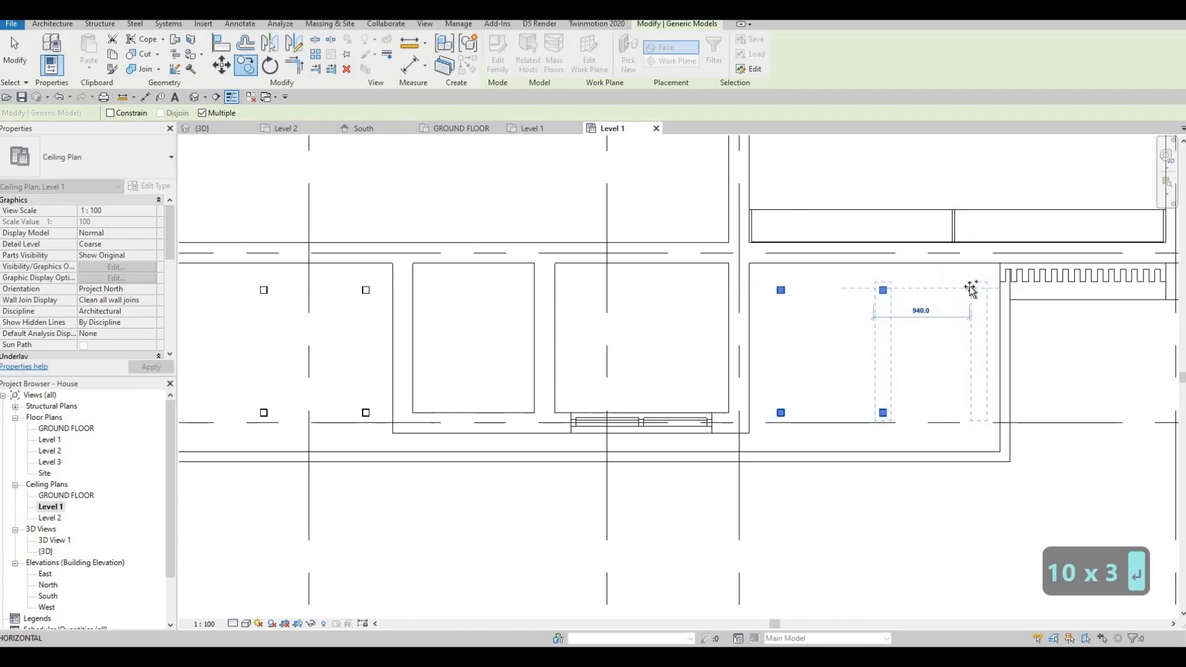
{"action": "type", "text": "1"}
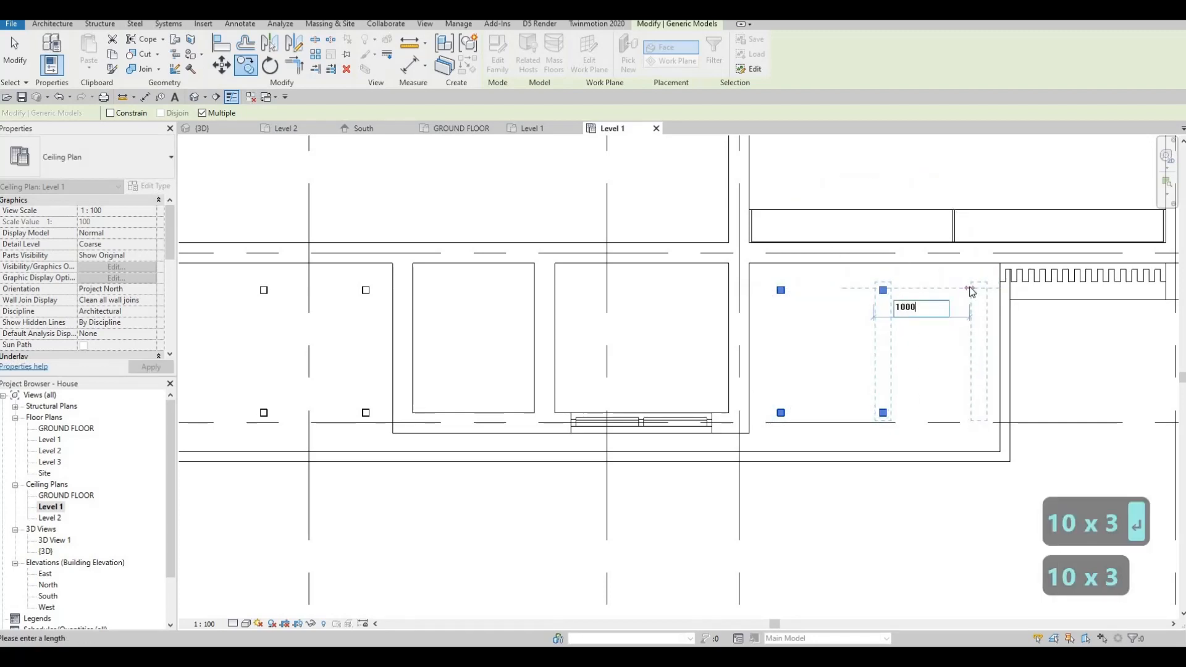
{"action": "type", "text": "000"}
{"action": "key", "text": "Return"}
{"action": "key", "text": "Escape"}
{"action": "key", "text": "Escape"}
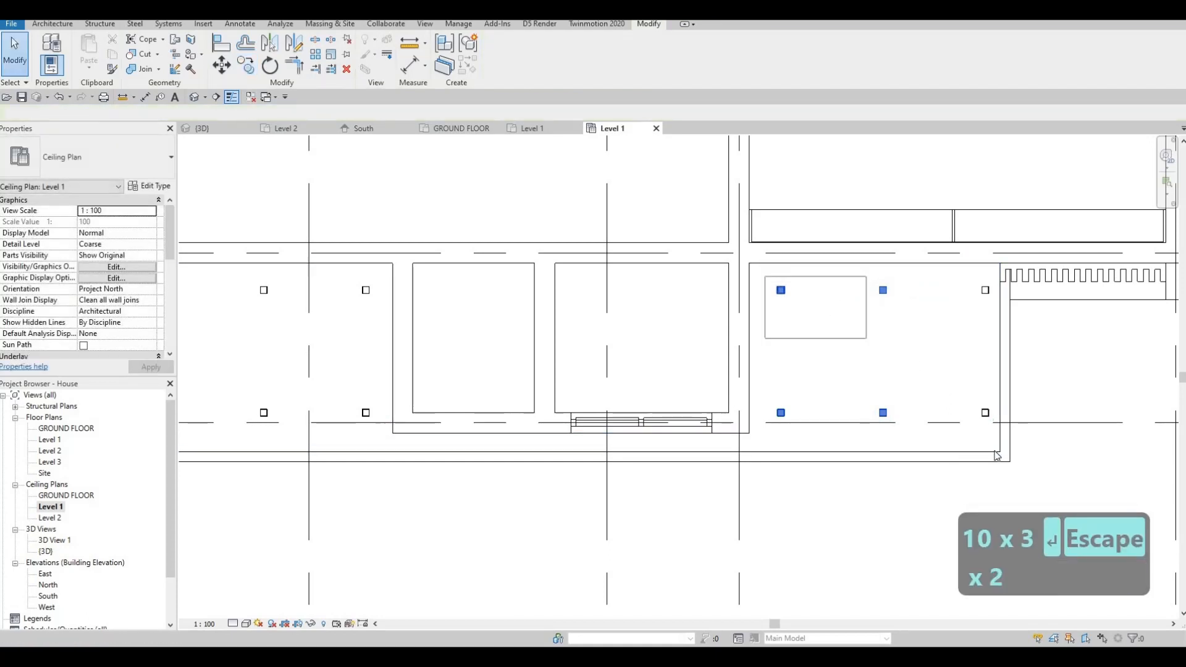
Nudge the six pot lights in the bay beside the slatted wall slightly away from the slatted wall
{"action": "left_click_drag", "start_coordinate": [996, 456], "coordinate": [999, 451]}
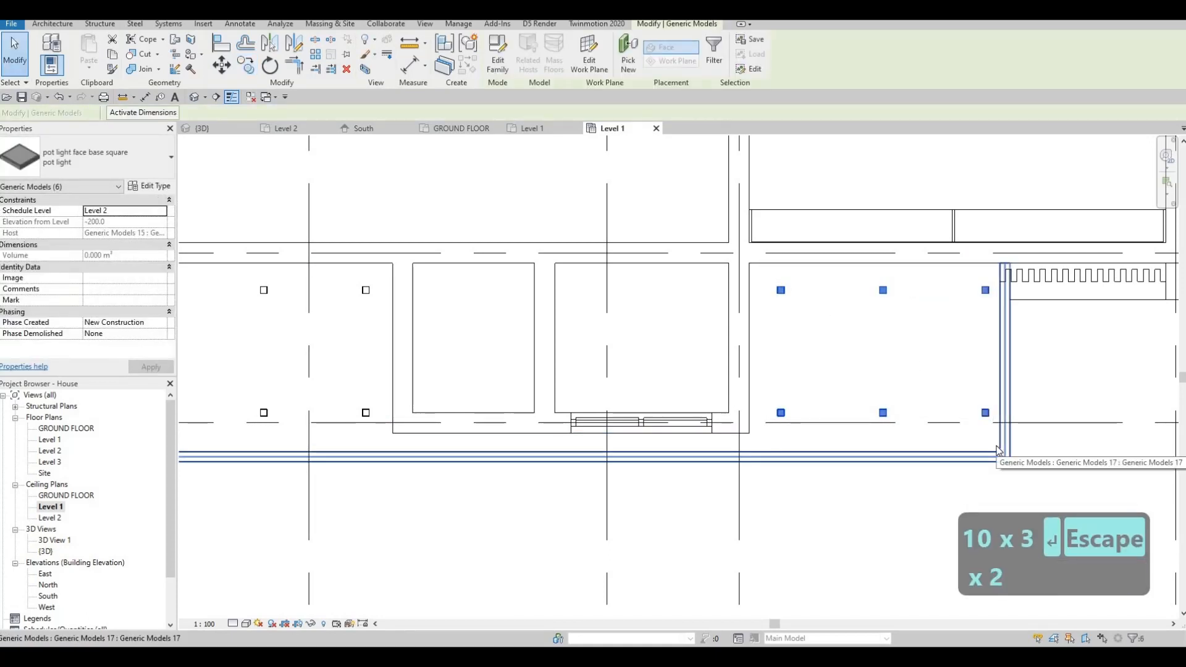
{"action": "key", "text": "Left"}
{"action": "key", "text": "Left"}
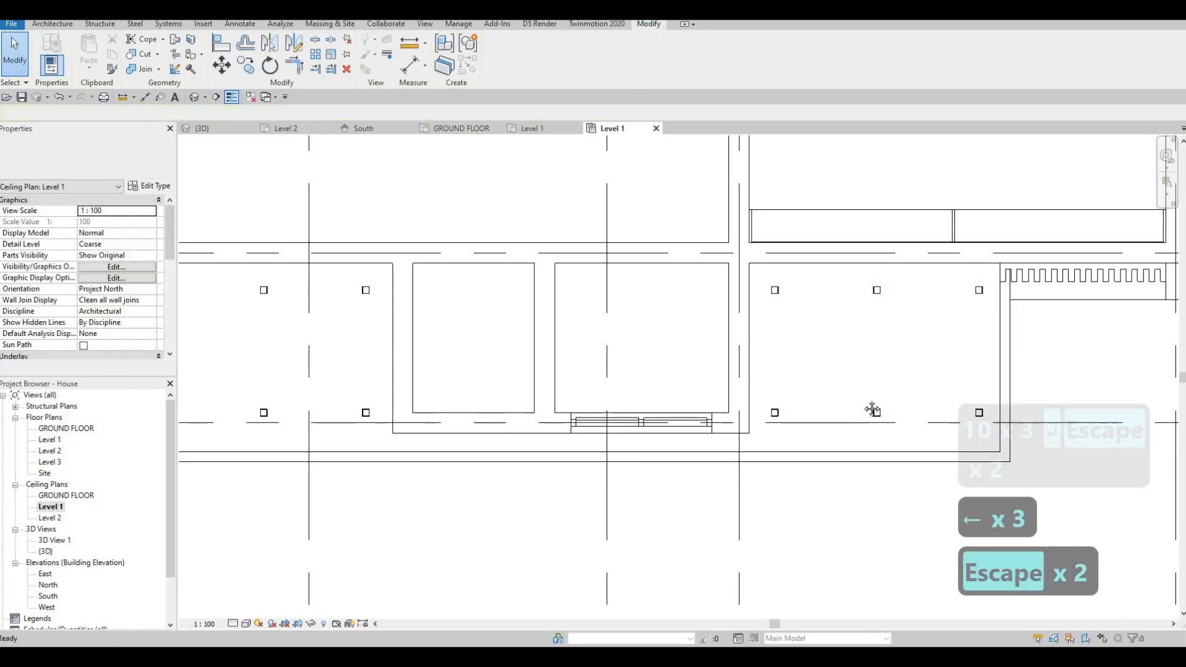
{"action": "scroll", "coordinate": [899, 404], "scroll_direction": "down", "scroll_amount": 3}
{"action": "key", "text": "Escape"}
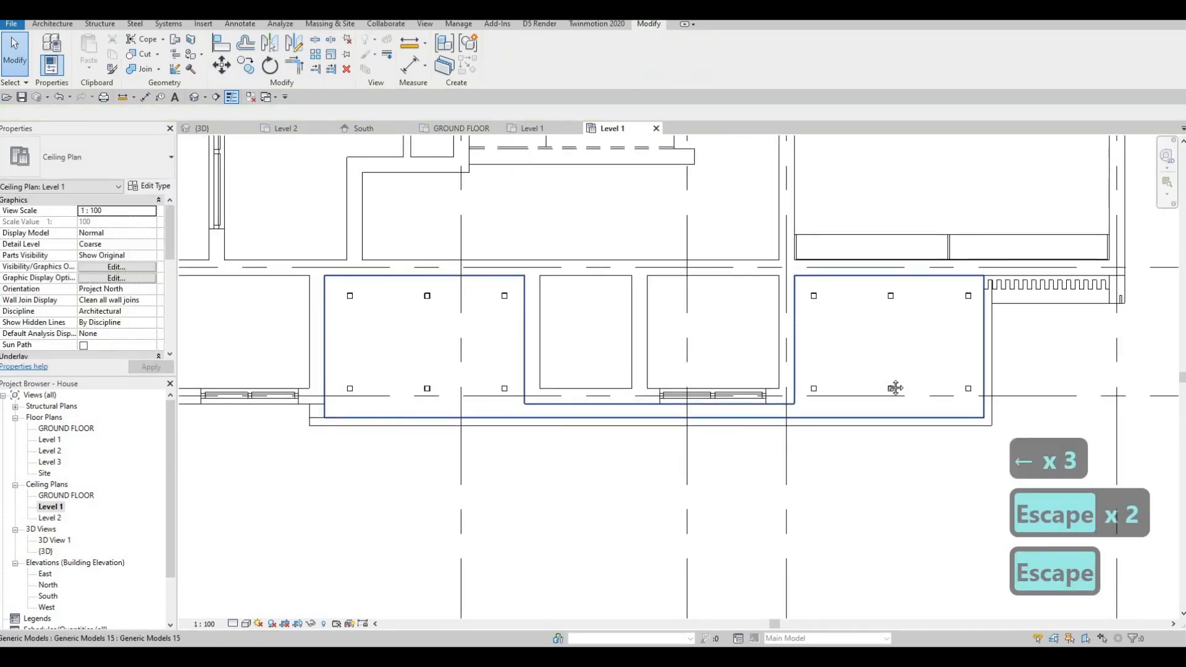
{"action": "middle_click_drag", "start_coordinate": [896, 388], "coordinate": [920, 400]}
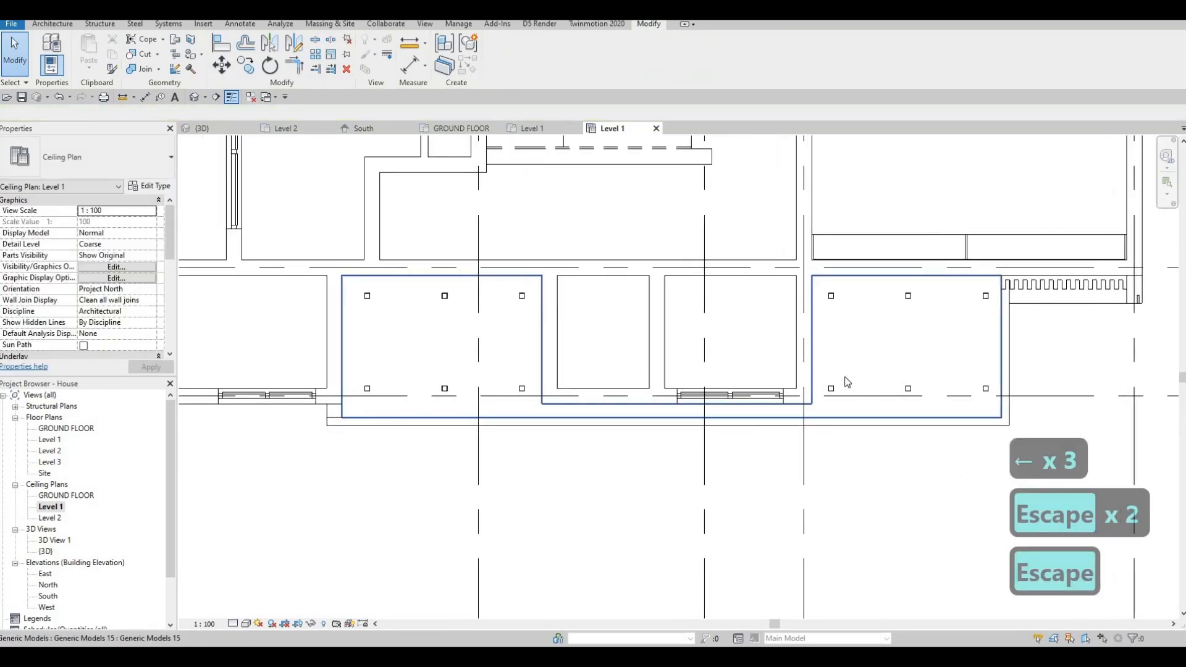
In the Level 2 ceiling plan, move the first bay's pot light onto grid line F near the adjacent wall's lower corner
{"action": "double_click", "coordinate": [50, 518]}
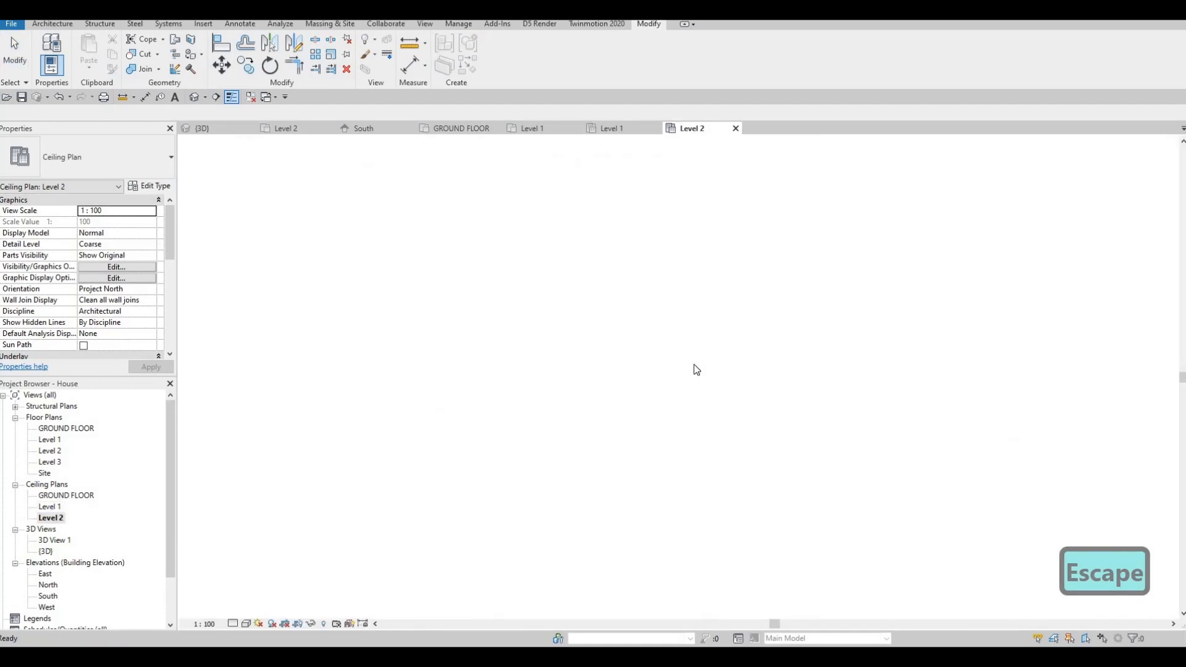
{"action": "scroll", "coordinate": [545, 365], "scroll_direction": "up", "scroll_amount": 3}
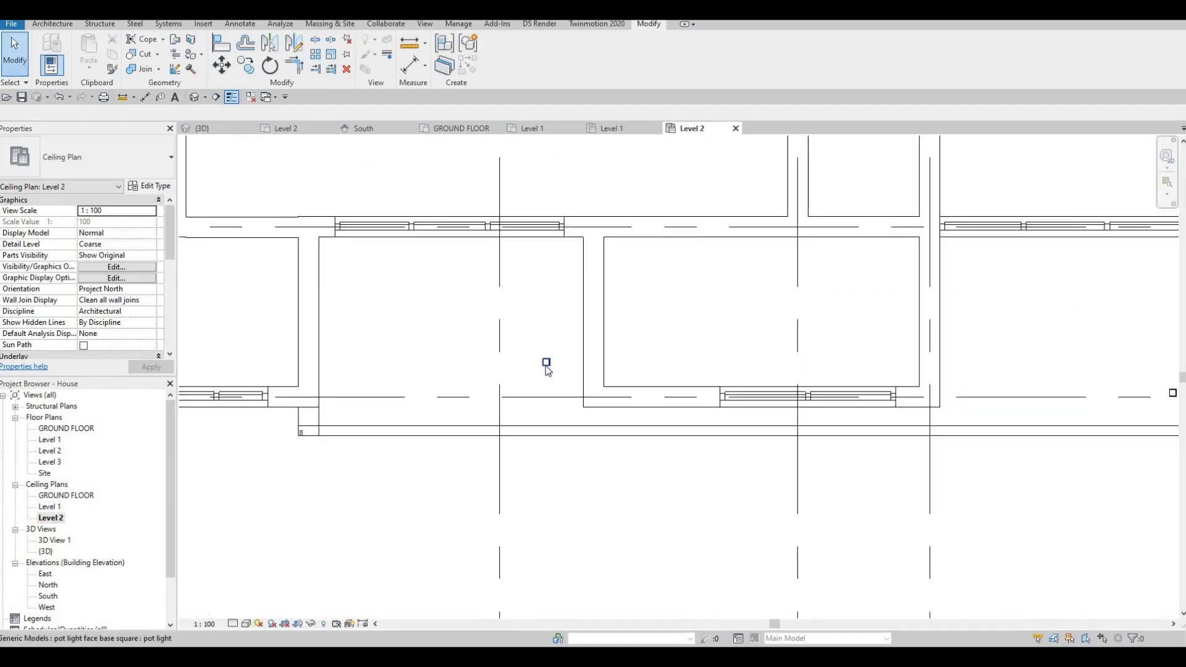
{"action": "left_click", "coordinate": [546, 364]}
{"action": "left_click_drag", "start_coordinate": [571, 406], "coordinate": [569, 407]}
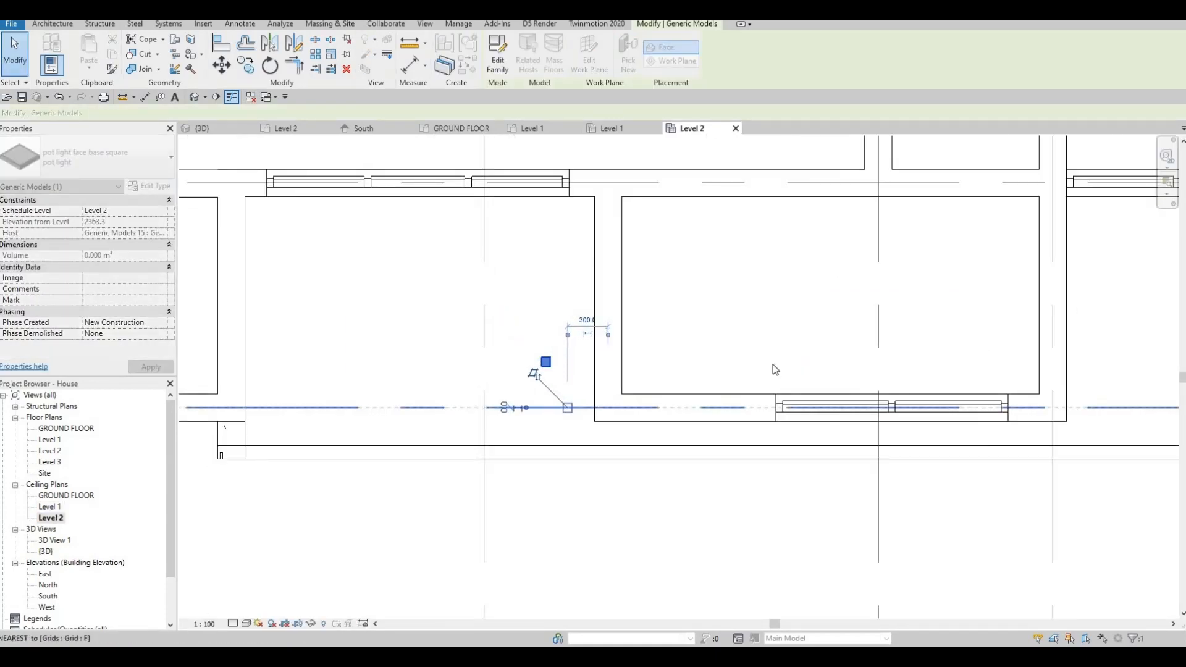
{"action": "scroll", "coordinate": [803, 373], "scroll_direction": "down", "scroll_amount": 3}
{"action": "middle_click_drag", "start_coordinate": [1044, 390], "coordinate": [653, 393]}
{"action": "key", "text": "Escape"}
{"action": "key", "text": "Escape"}
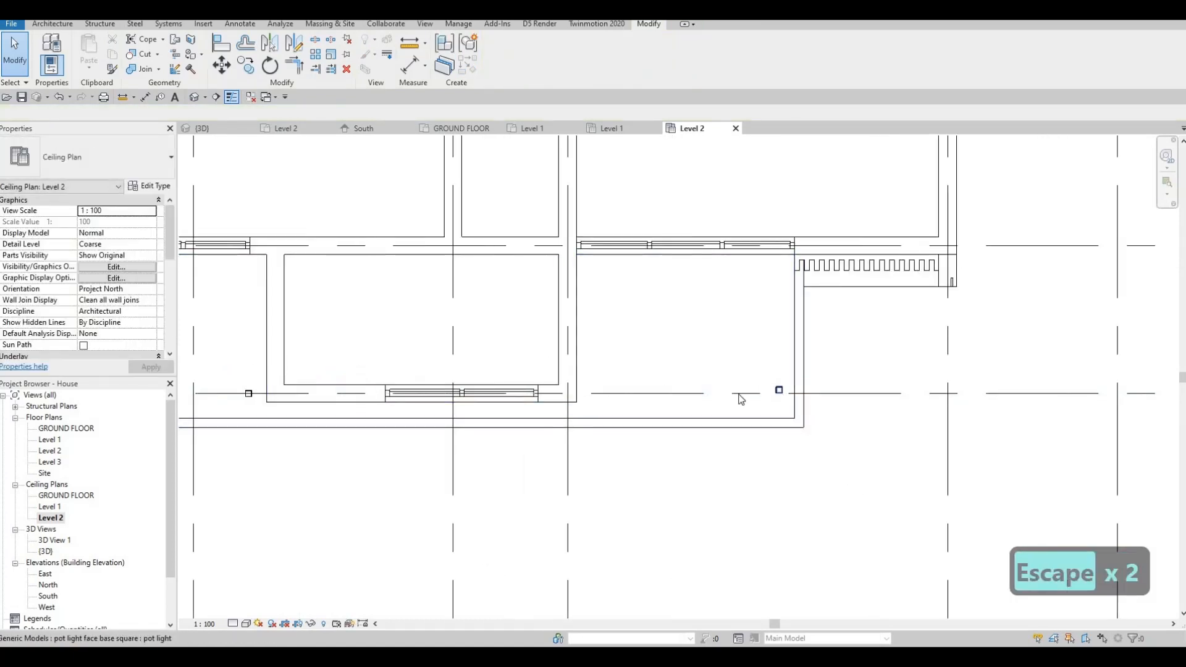
Delete the Level 2 pot light in the bay beside the slatted wall
{"action": "left_click", "coordinate": [779, 390]}
{"action": "key", "text": "Delete"}
{"action": "middle_click_drag", "start_coordinate": [249, 389], "coordinate": [577, 389]}
{"action": "key", "text": "Escape"}
Copy the remaining Level 2 pot light 1300 mm straight toward the rear wall of its bay
{"action": "left_click", "coordinate": [575, 385]}
{"action": "key", "text": "c"}
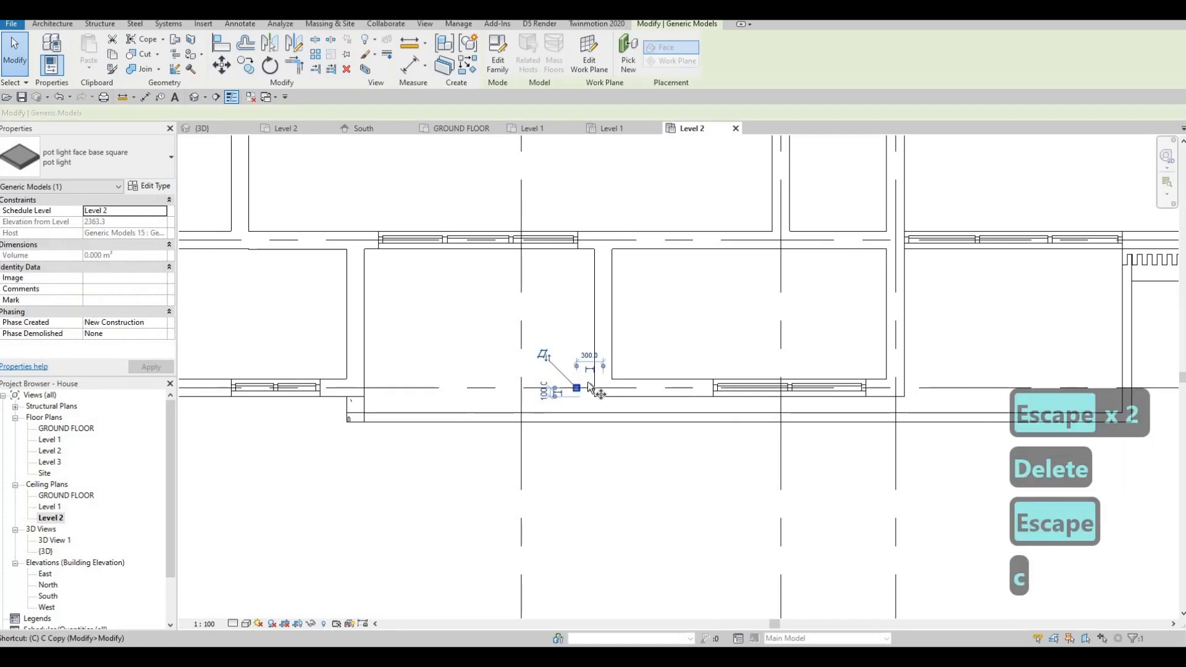
{"action": "key", "text": "o"}
{"action": "scroll", "coordinate": [577, 383], "scroll_direction": "up", "scroll_amount": 1}
{"action": "left_click", "coordinate": [575, 389]}
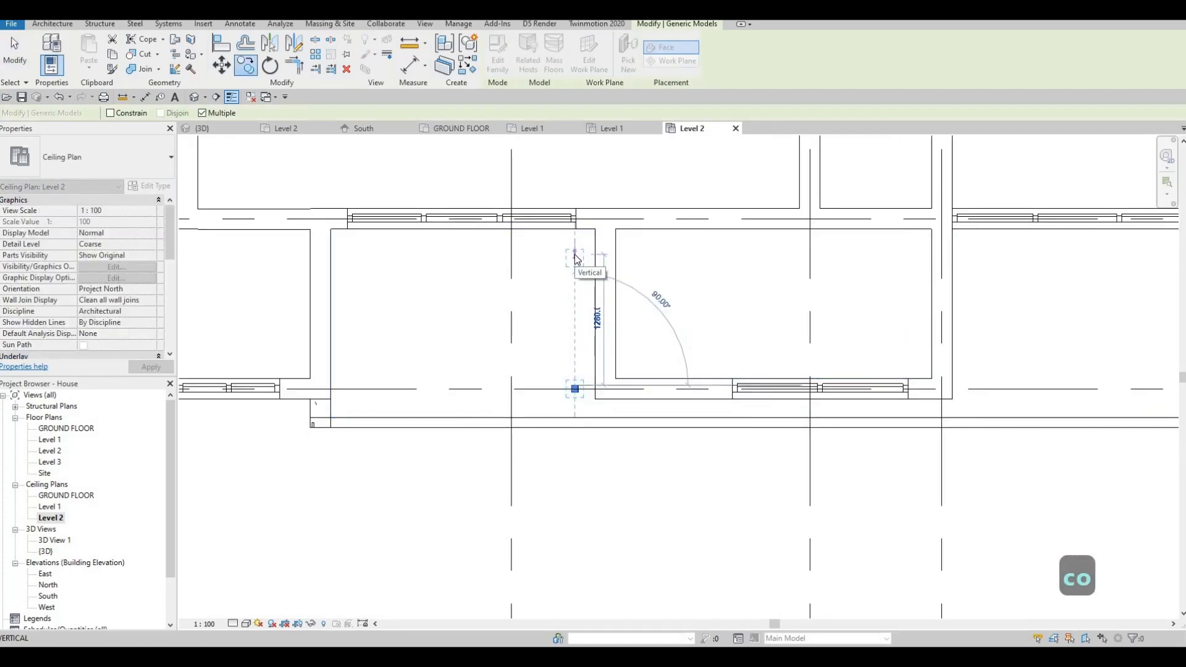
{"action": "type", "text": "12"}
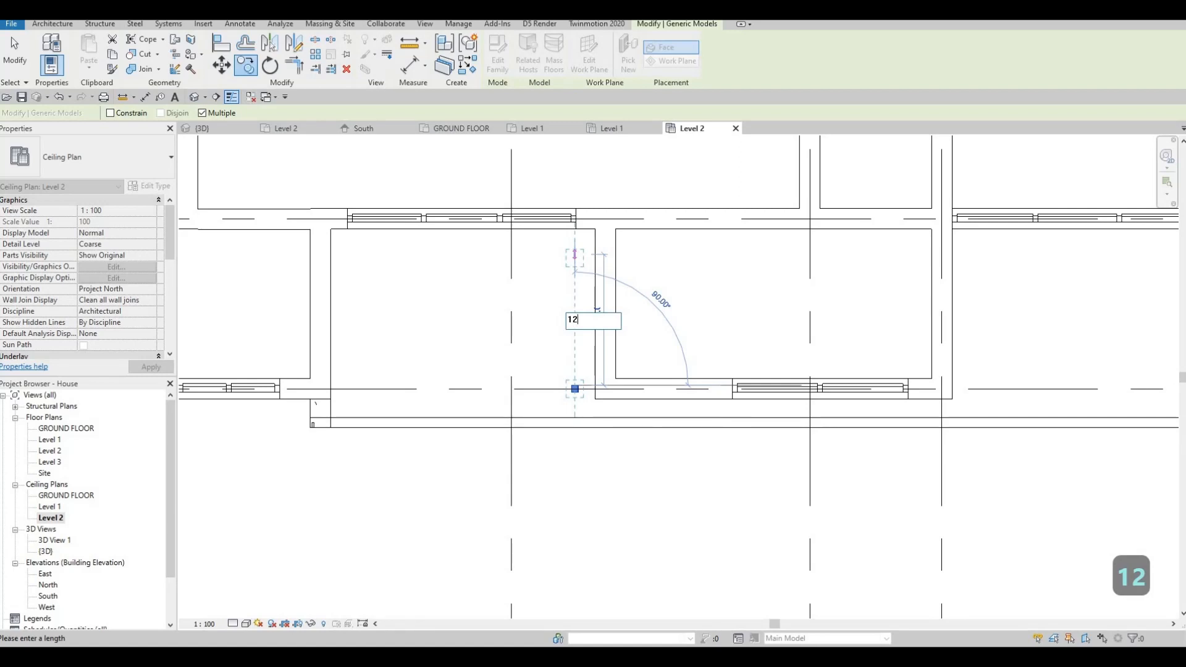
{"action": "key", "text": "BackSpace"}
{"action": "type", "text": "300"}
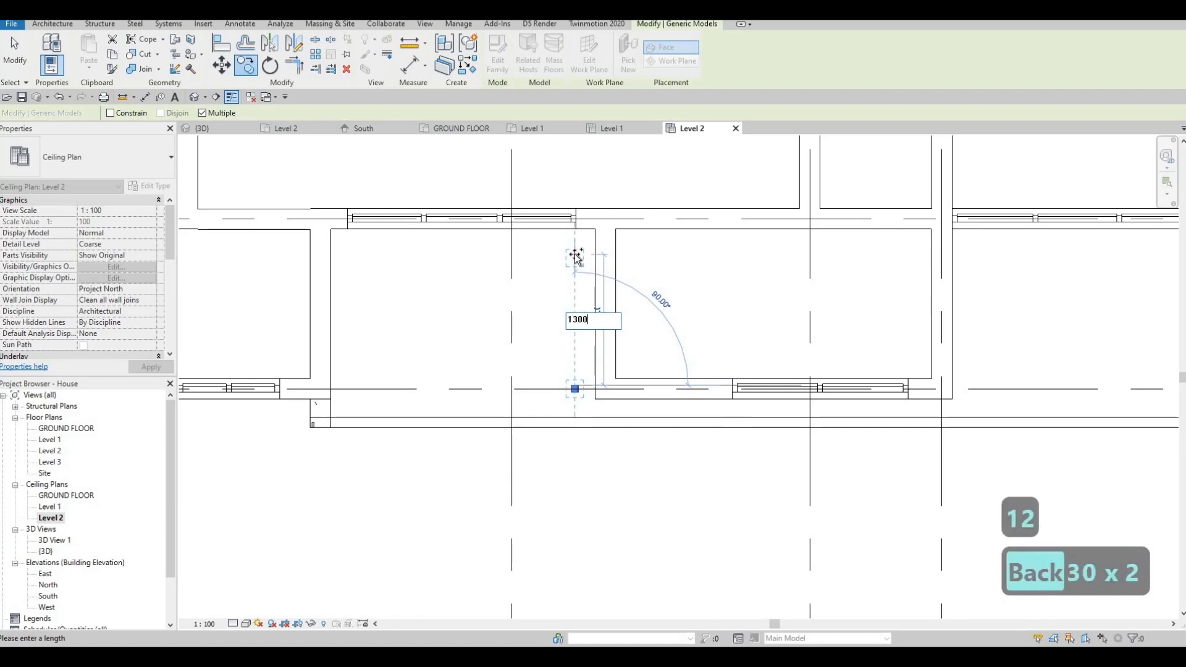
{"action": "key", "text": "Return"}
{"action": "key", "text": "Escape"}
{"action": "key", "text": "Escape"}
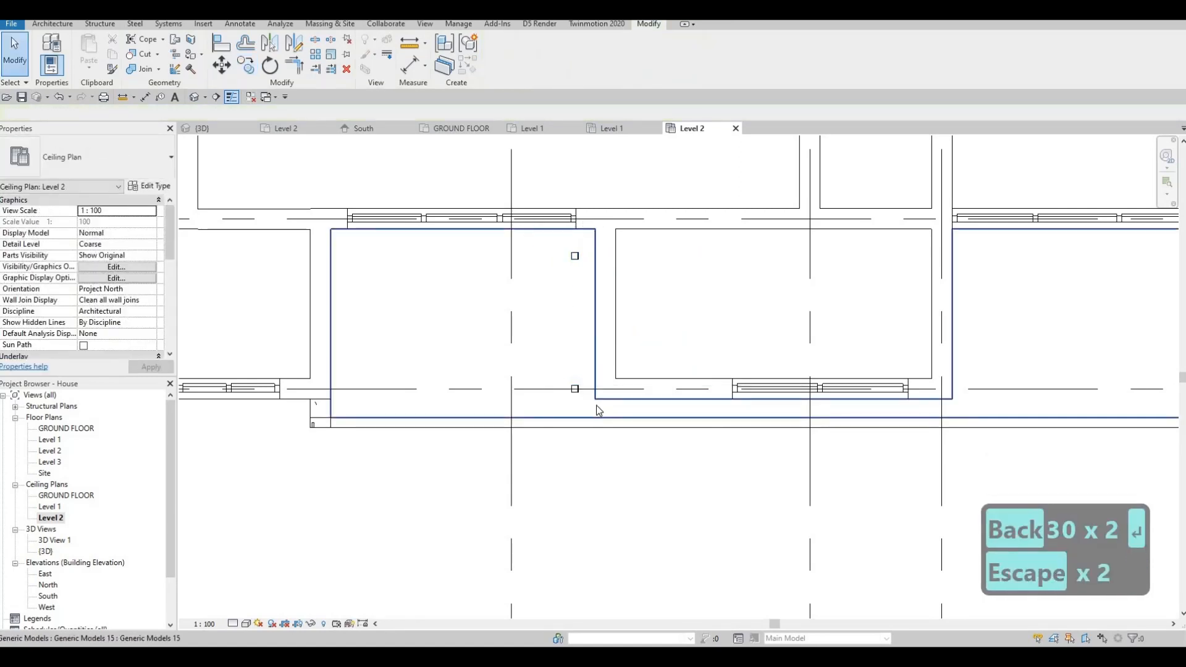
Copy the two Level 2 pot lights twice at 1000 mm spacing across the bay, toward its opposite side wall
{"action": "left_click", "coordinate": [586, 402]}
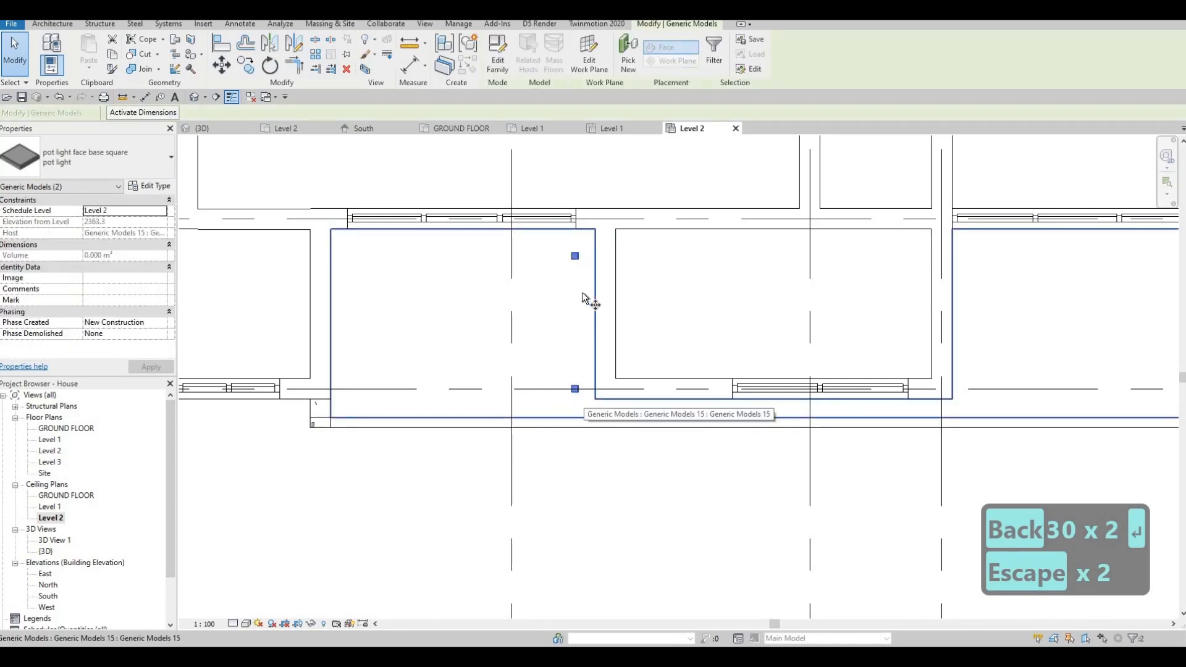
{"action": "key", "text": "c"}
{"action": "key", "text": "o"}
{"action": "left_click", "coordinate": [550, 258]}
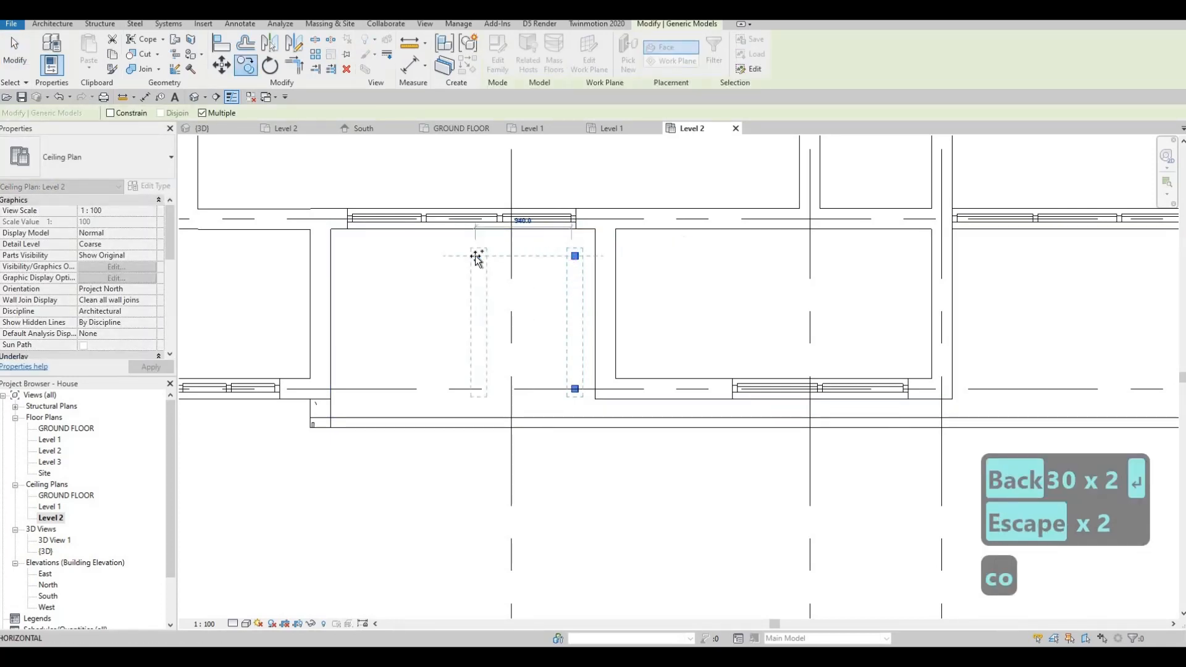
{"action": "type", "text": "100"}
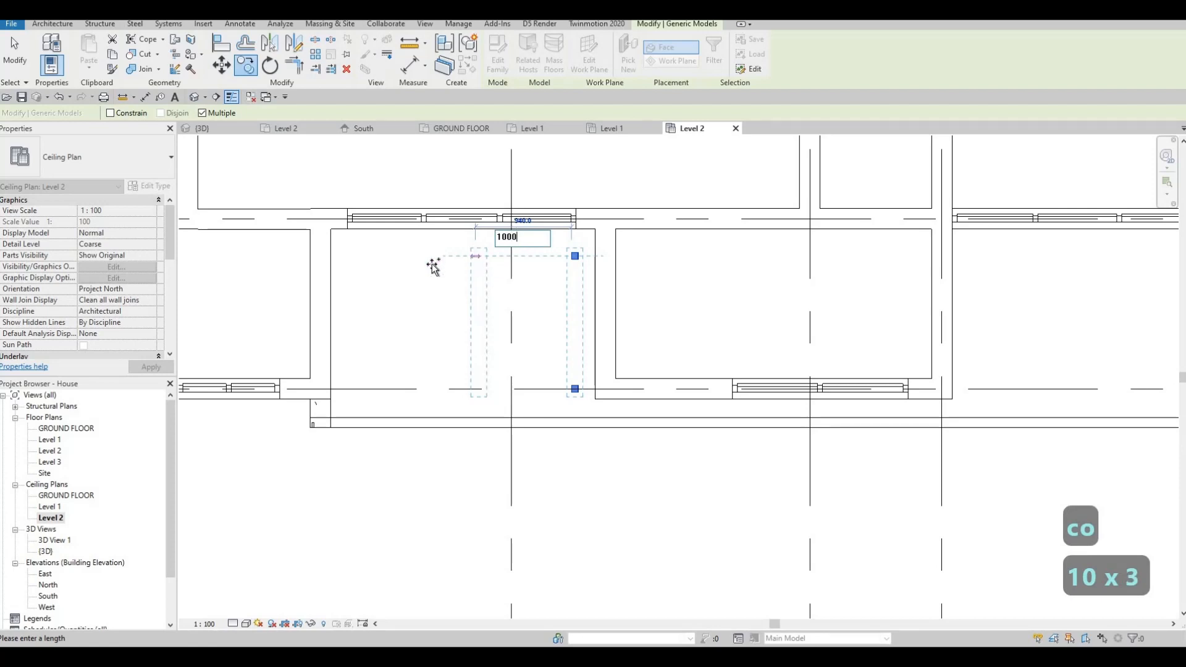
{"action": "type", "text": "0"}
{"action": "key", "text": "Return"}
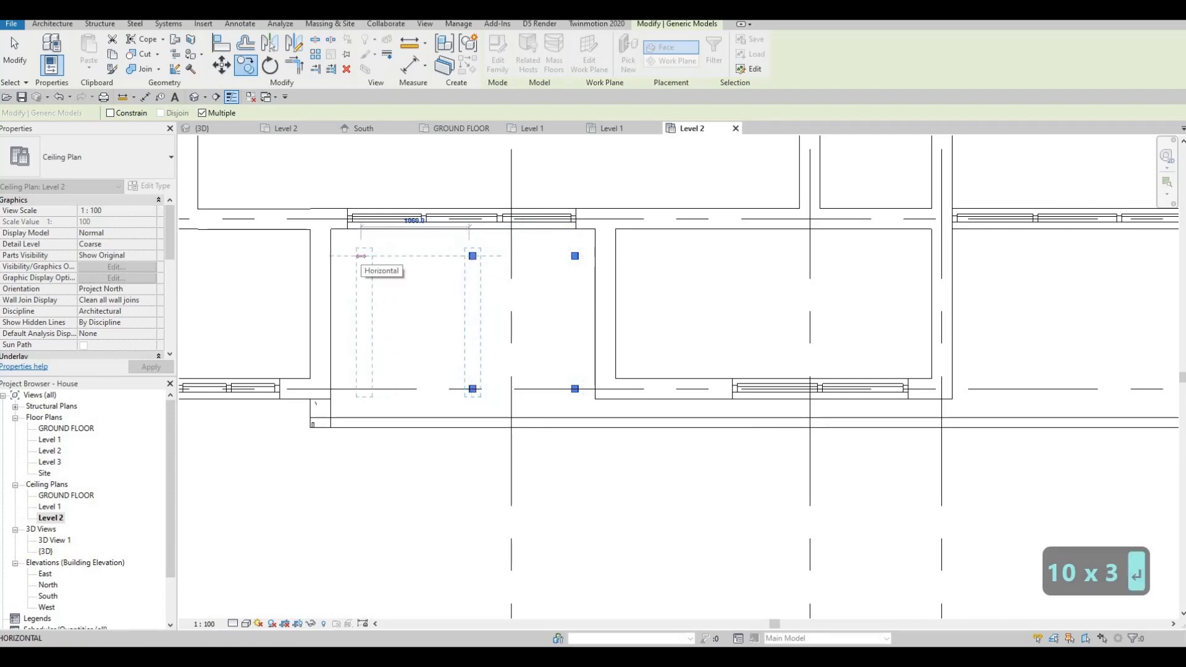
{"action": "type", "text": "1000"}
{"action": "key", "text": "Return"}
{"action": "key", "text": "Escape"}
{"action": "key", "text": "Escape"}
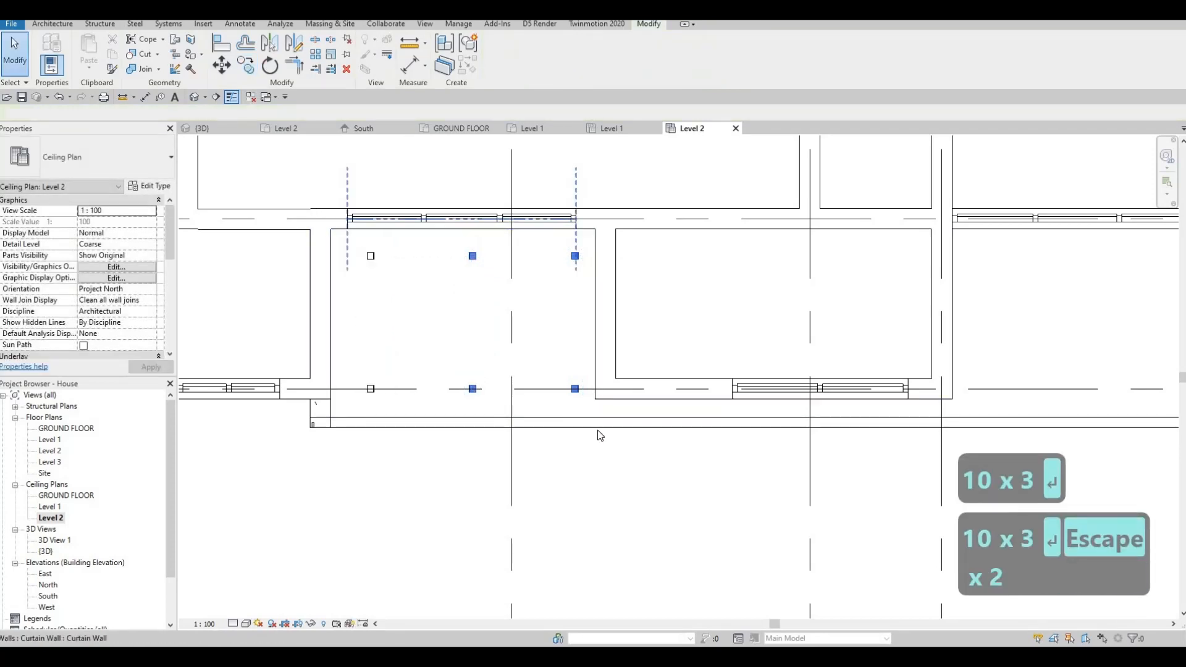
Nudge the six Level 2 pot lights sideways together to centre the grid between the bay's side walls
{"action": "left_click_drag", "start_coordinate": [349, 244], "coordinate": [597, 432]}
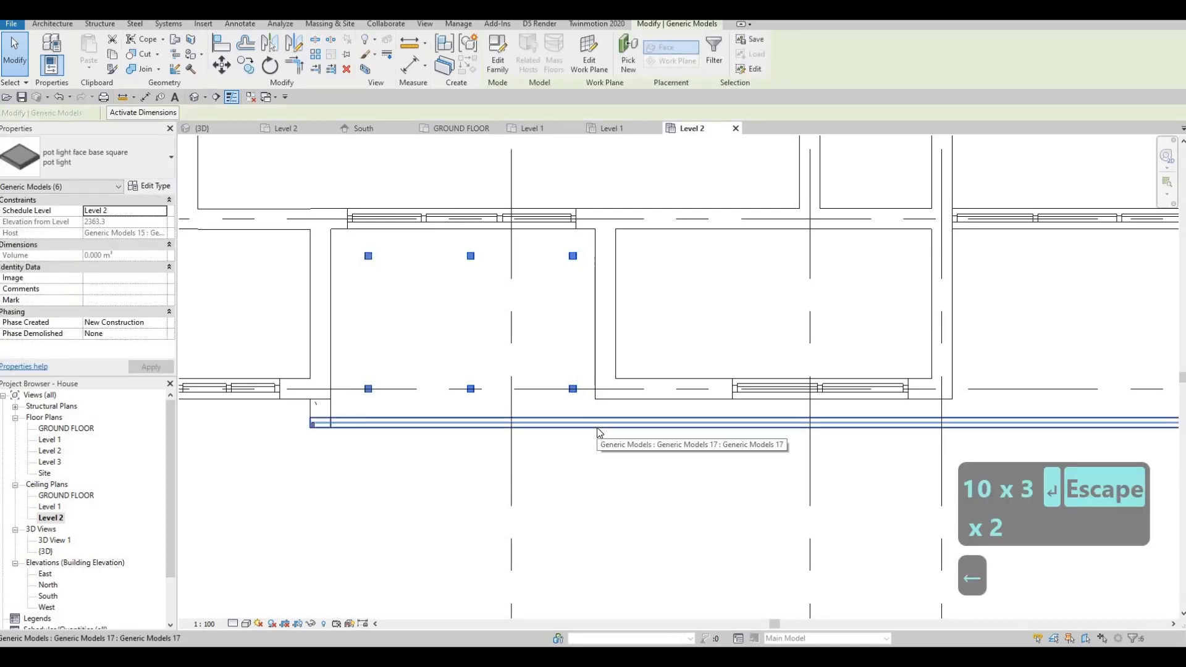
{"action": "key", "text": "Left"}
{"action": "key", "text": "Left"}
{"action": "left_click", "coordinate": [519, 358]}
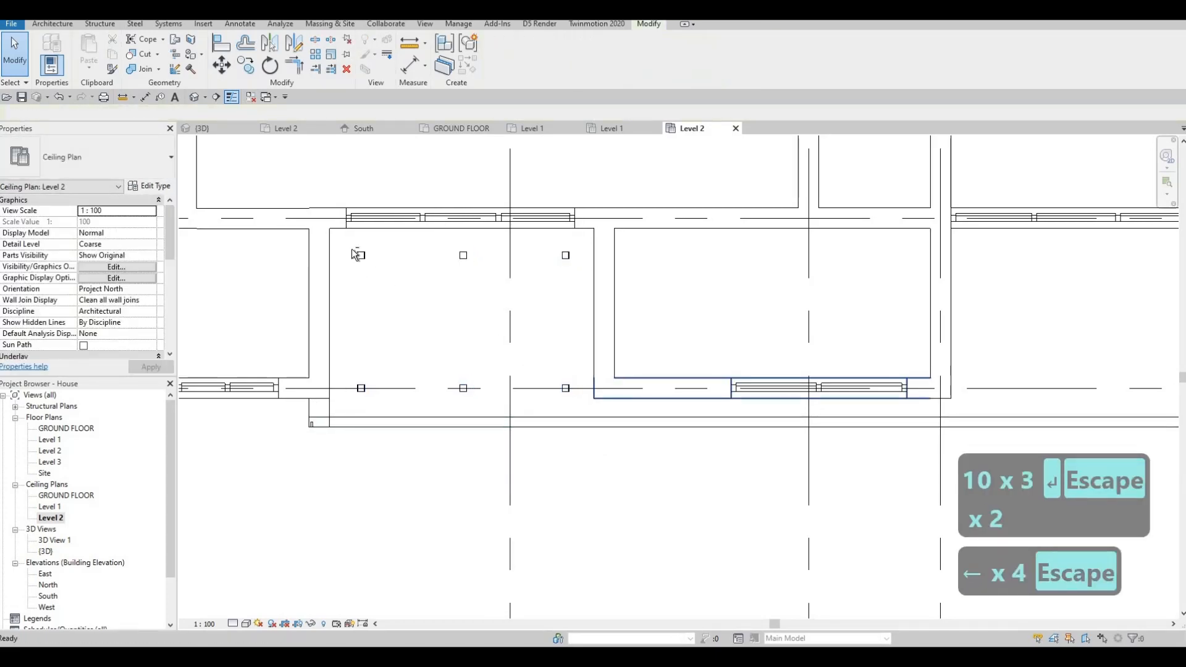
Copy the six Level 2 pot lights horizontally into the bay beside the slatted wall, centring them between its sides
{"action": "left_click_drag", "start_coordinate": [583, 405], "coordinate": [584, 408]}
{"action": "key", "text": "c"}
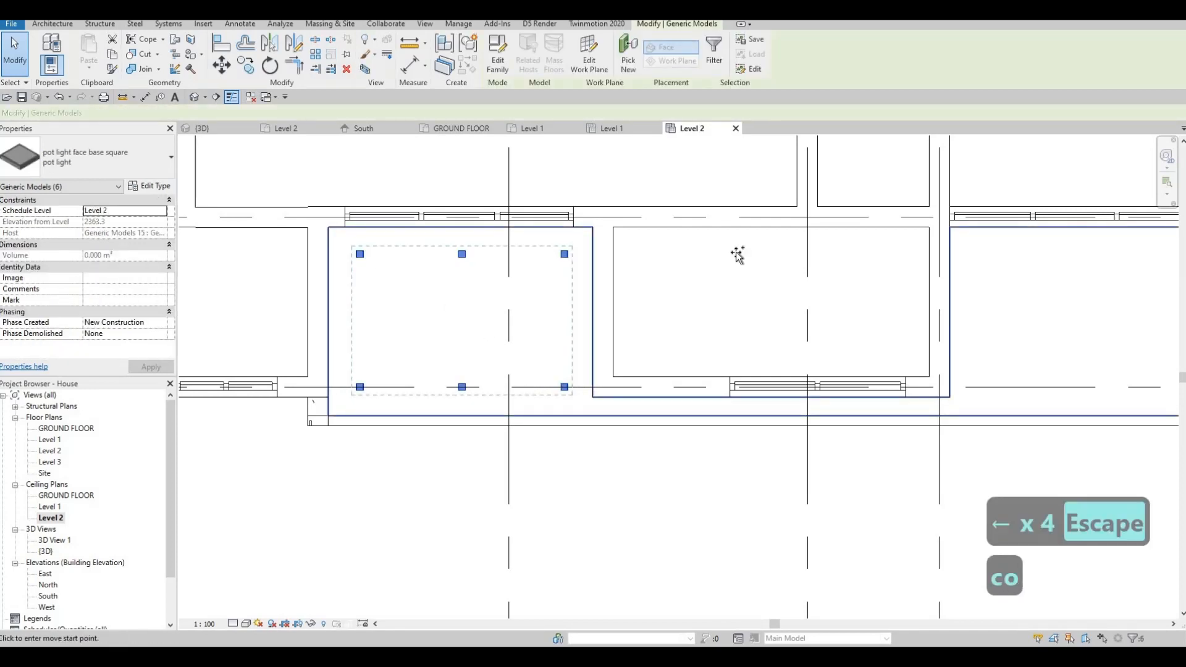
{"action": "left_click", "coordinate": [357, 251]}
{"action": "middle_click_drag", "start_coordinate": [933, 252], "coordinate": [493, 277]}
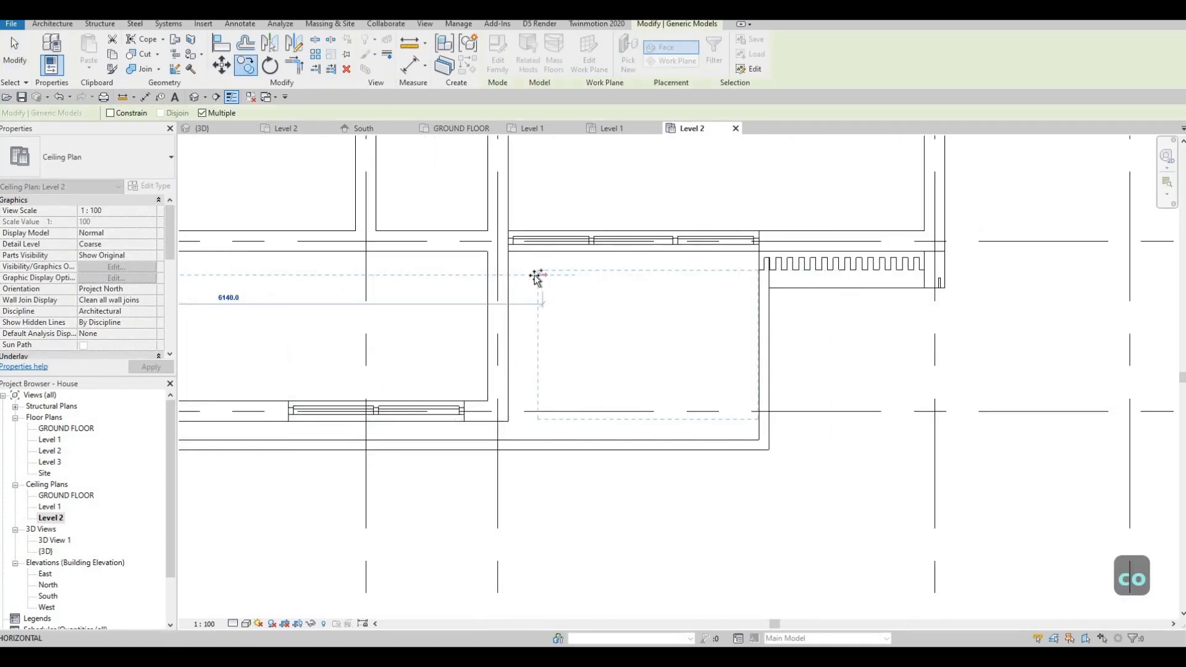
{"action": "left_click", "coordinate": [562, 386]}
{"action": "key", "text": "Escape"}
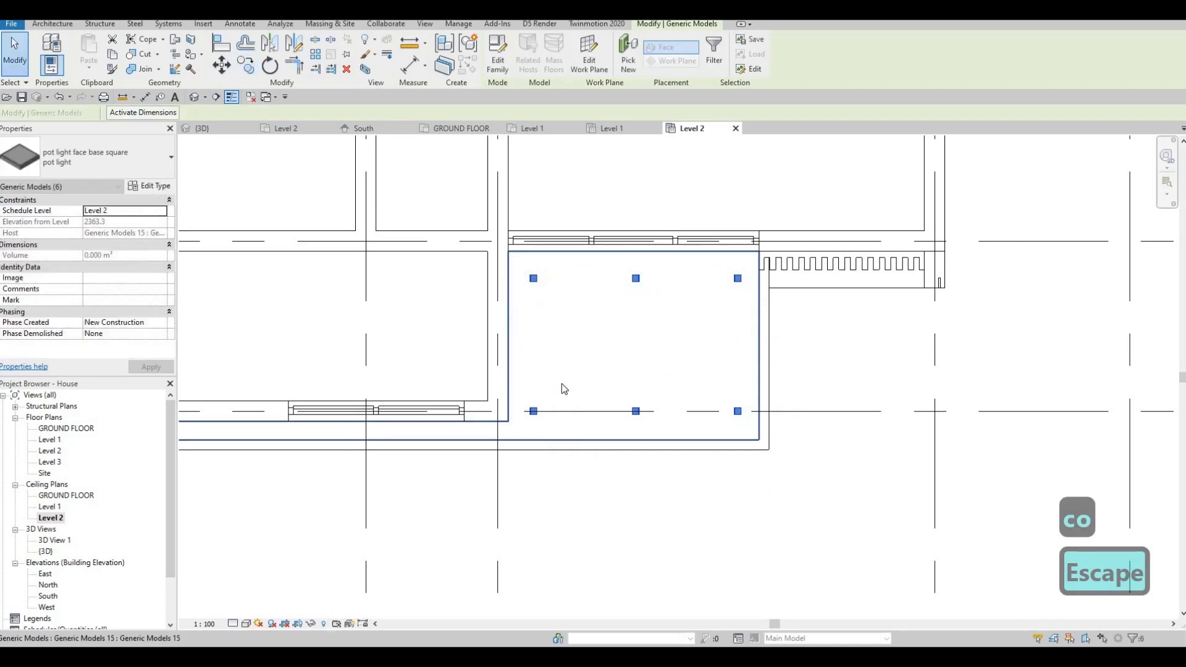
{"action": "key", "text": "Left"}
{"action": "key", "text": "Right"}
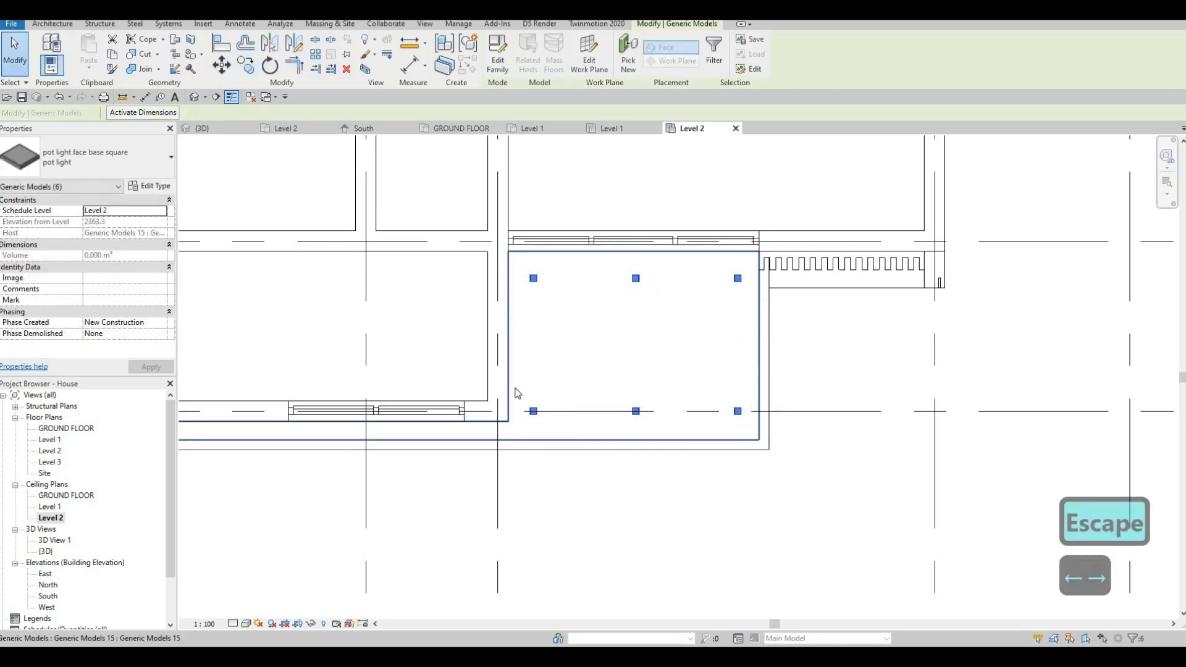
{"action": "key", "text": "Escape"}
Open the default 3D view and examine the house's front facade, balconies and entrance area
{"action": "scroll", "coordinate": [603, 347], "scroll_direction": "down", "scroll_amount": 1}
{"action": "middle_click_drag", "start_coordinate": [510, 402], "coordinate": [603, 349]}
{"action": "scroll", "coordinate": [609, 355], "scroll_direction": "down", "scroll_amount": 3}
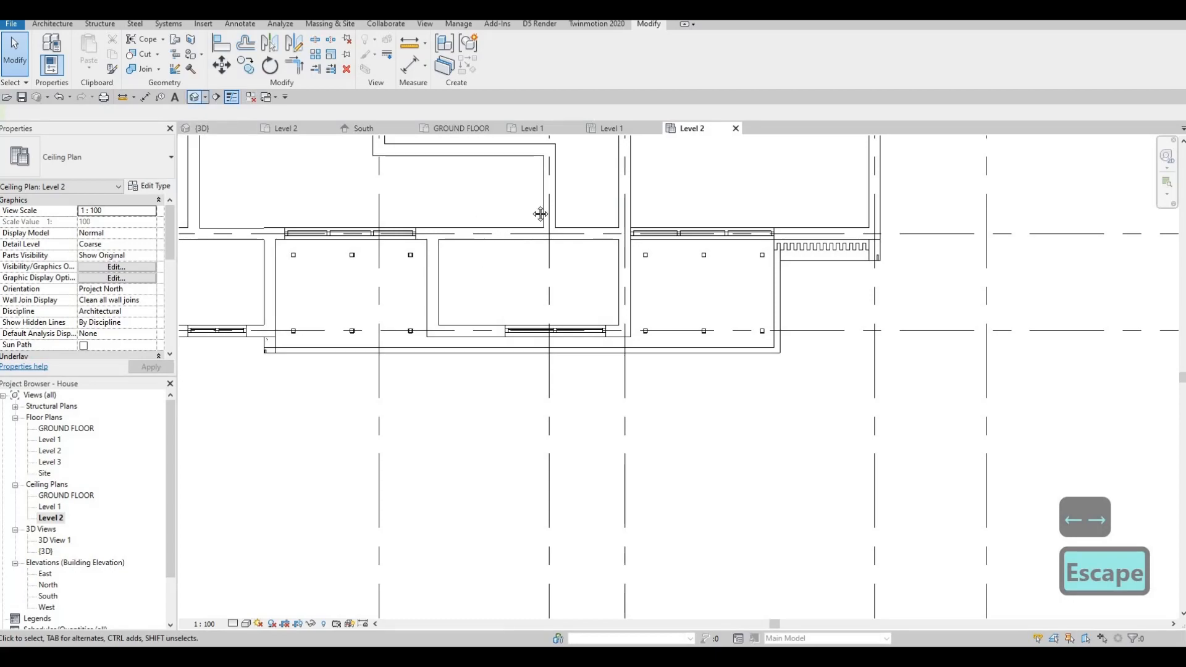
{"action": "middle_click_drag", "start_coordinate": [541, 214], "coordinate": [480, 345]}
{"action": "scroll", "coordinate": [618, 331], "scroll_direction": "down", "scroll_amount": 2}
{"action": "scroll", "coordinate": [614, 353], "scroll_direction": "down", "scroll_amount": 1}
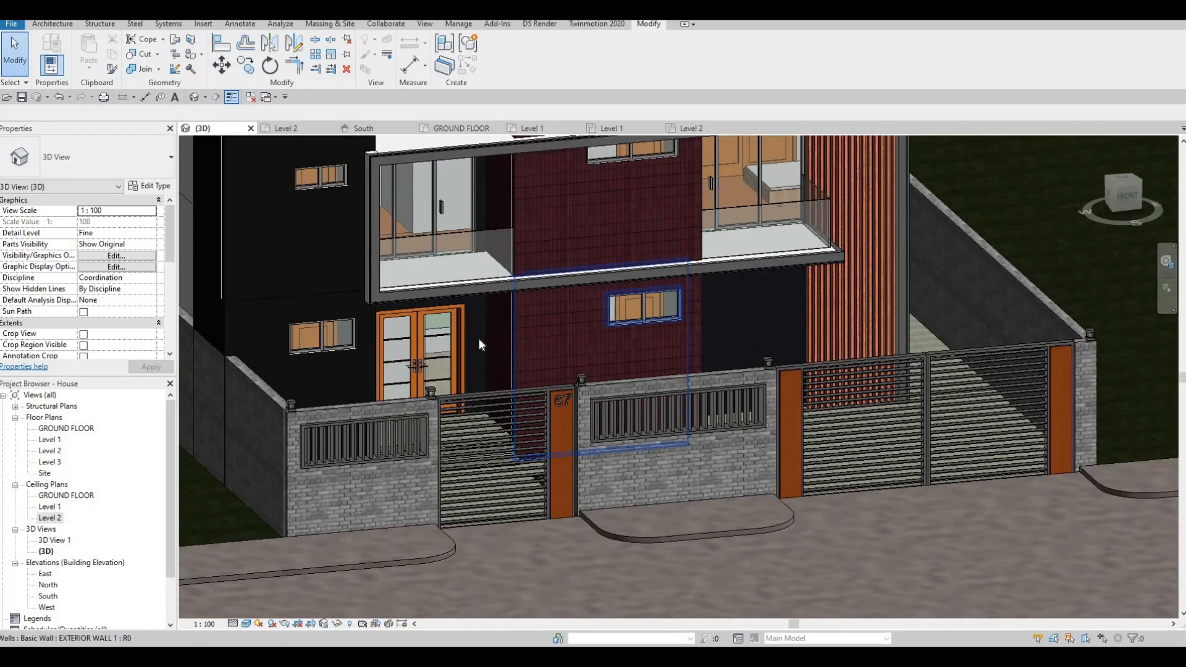
{"action": "scroll", "coordinate": [480, 344], "scroll_direction": "up", "scroll_amount": 2}
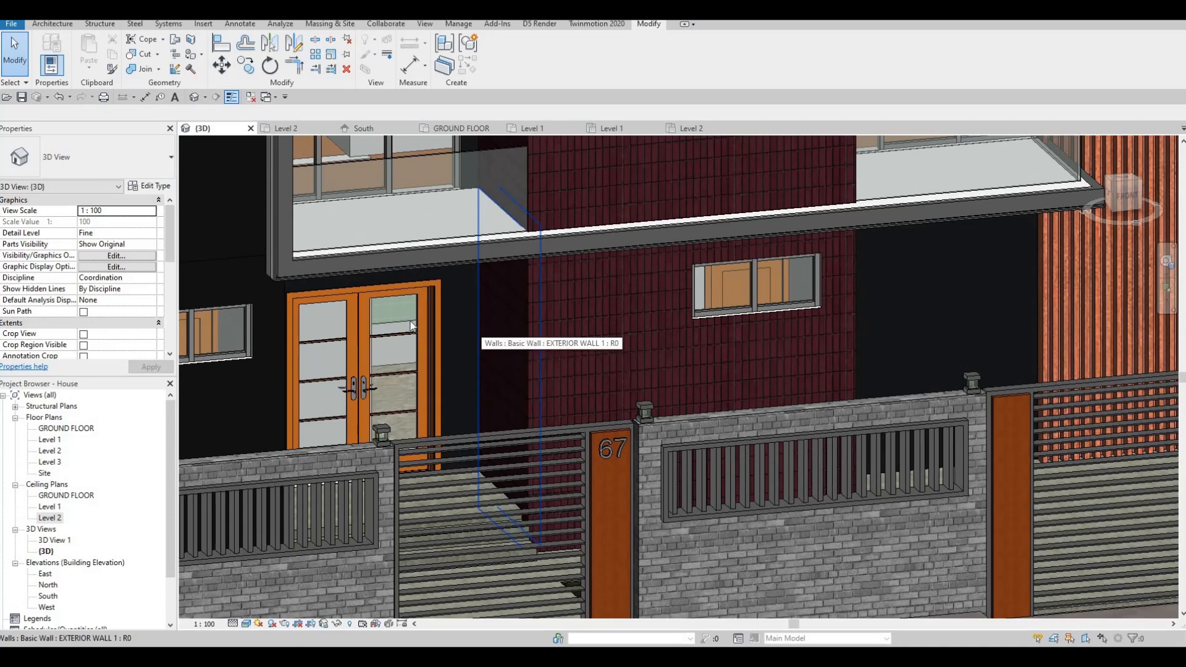
{"action": "middle_click_drag", "start_coordinate": [412, 326], "coordinate": [507, 316], "text": "shift"}
{"action": "middle_click_drag", "start_coordinate": [556, 374], "coordinate": [544, 386]}
{"action": "scroll", "coordinate": [581, 402], "scroll_direction": "down", "scroll_amount": 2}
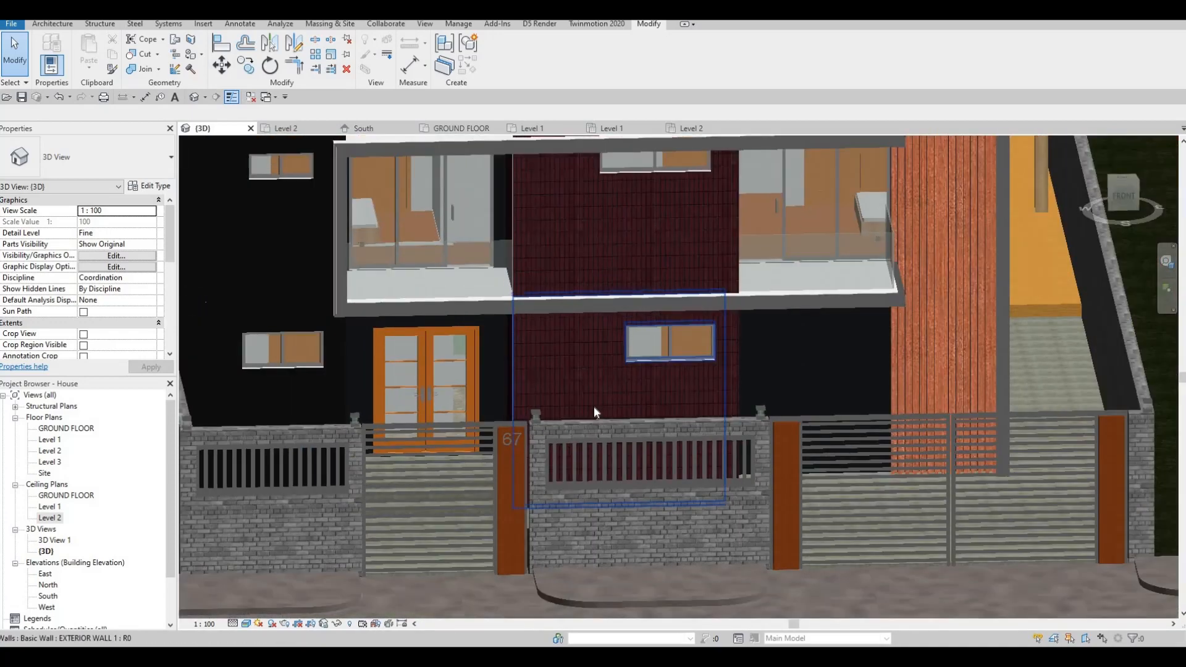
{"action": "scroll", "coordinate": [594, 406], "scroll_direction": "down", "scroll_amount": 2}
{"action": "middle_click_drag", "start_coordinate": [598, 420], "coordinate": [674, 497], "text": "shift"}
{"action": "middle_click_drag", "start_coordinate": [673, 496], "coordinate": [675, 477]}
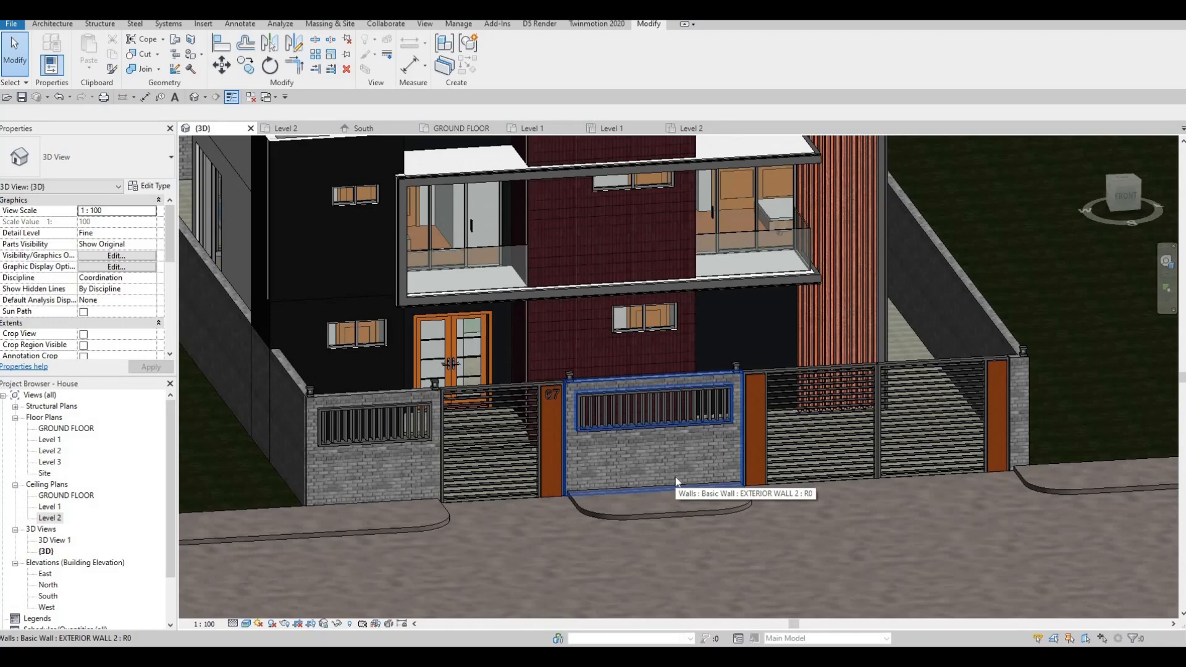
{"action": "key", "text": "Escape"}
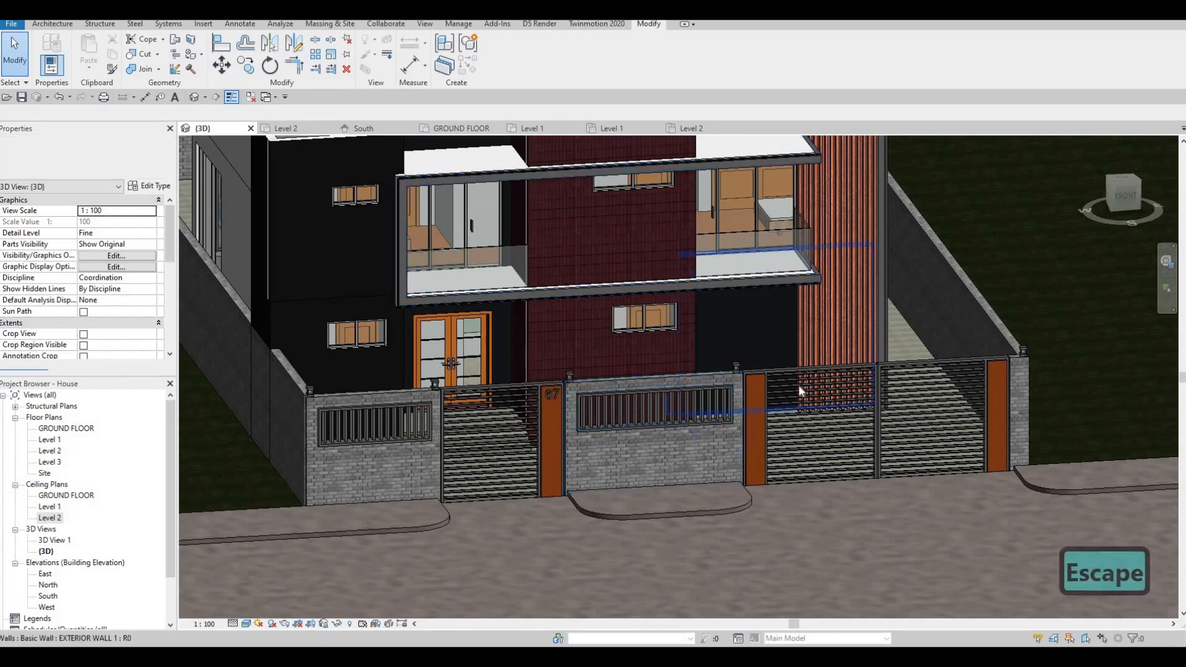
{"action": "middle_click_drag", "start_coordinate": [797, 413], "coordinate": [799, 358], "text": "shift"}
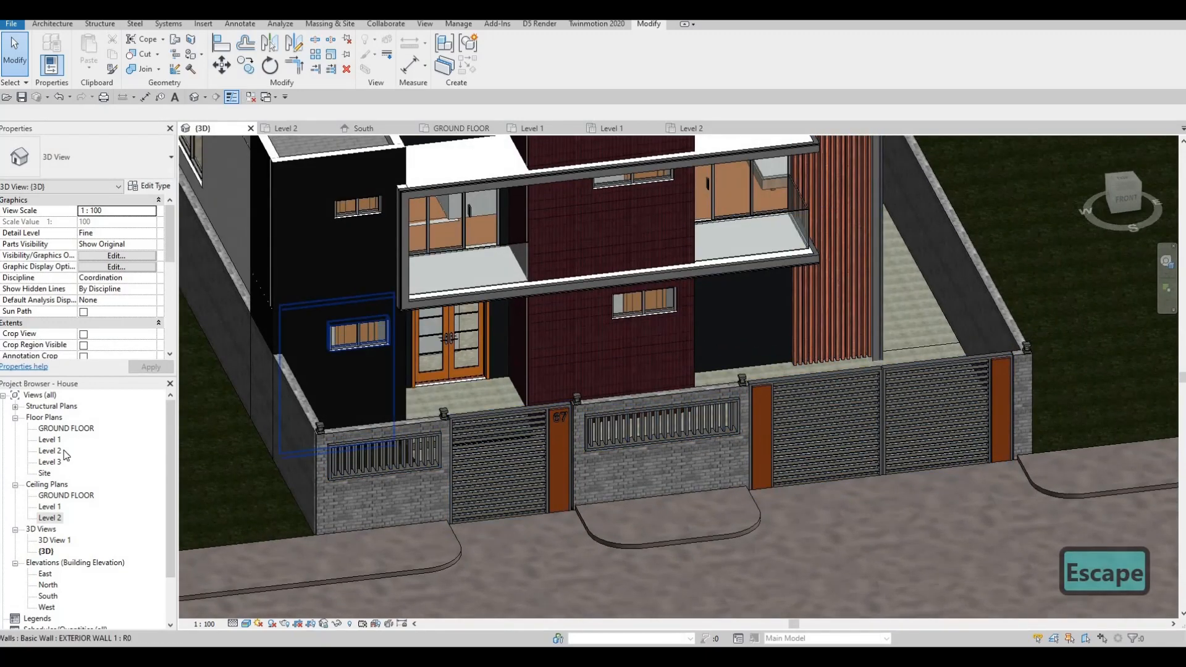
In the ground floor plan, create an in-place component in the Generic Models category with the default name
{"action": "double_click", "coordinate": [66, 428]}
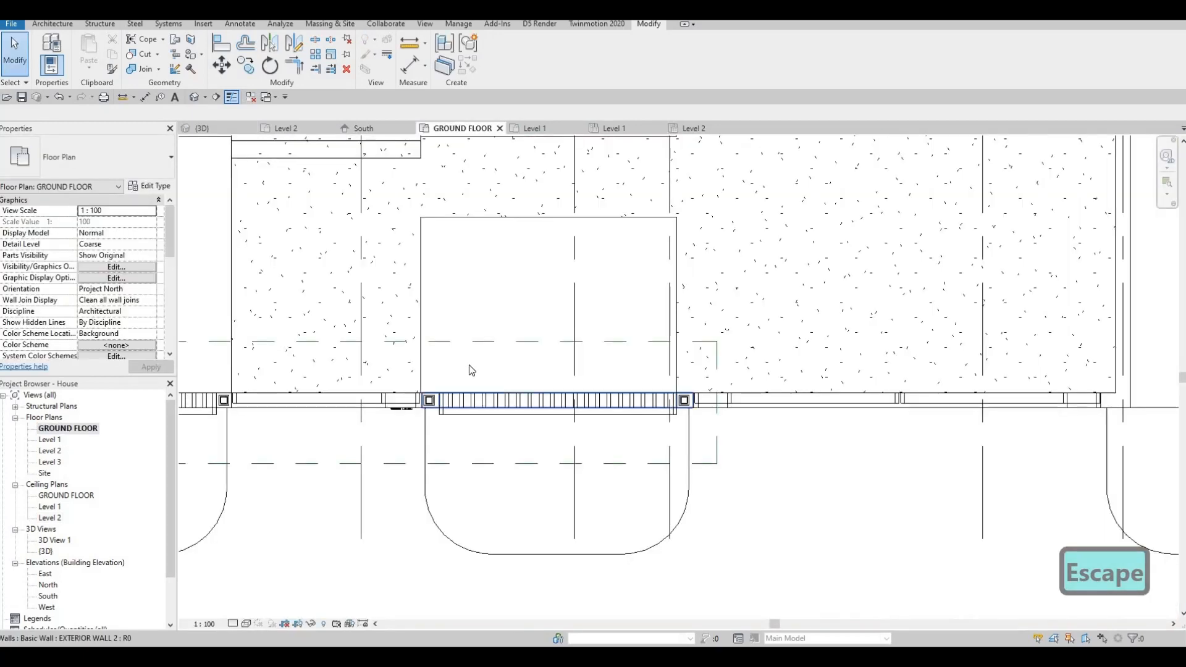
{"action": "scroll", "coordinate": [469, 365], "scroll_direction": "up", "scroll_amount": 3}
{"action": "scroll", "coordinate": [458, 248], "scroll_direction": "up", "scroll_amount": 3}
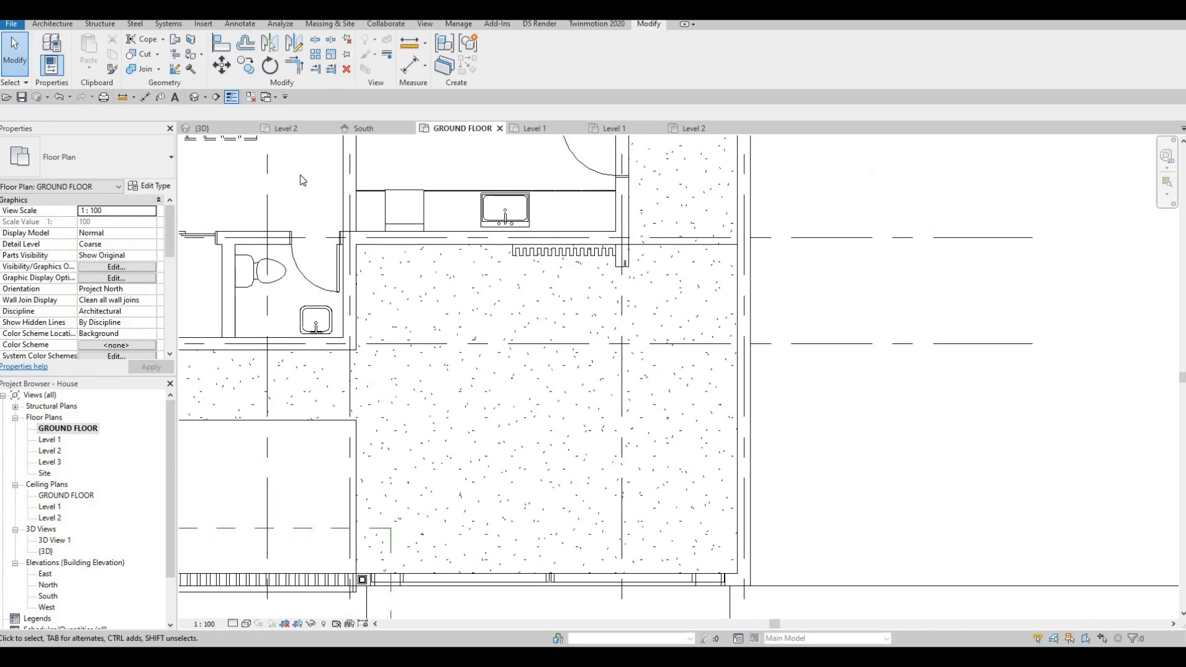
{"action": "left_click", "coordinate": [51, 25]}
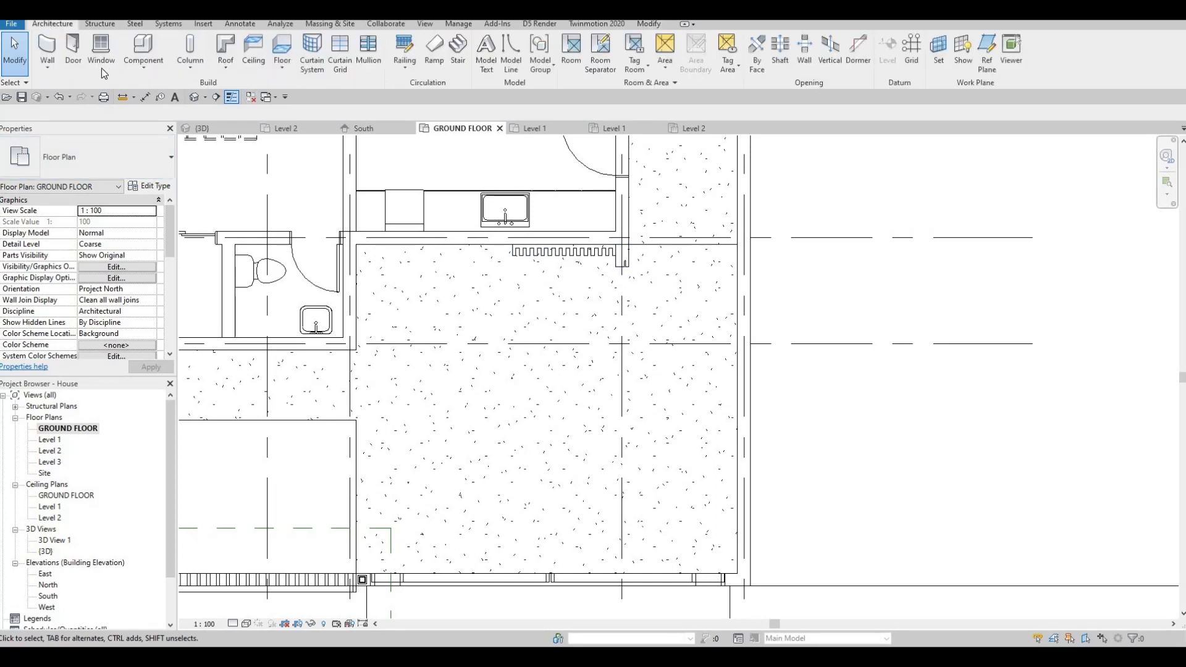
{"action": "left_click", "coordinate": [143, 65]}
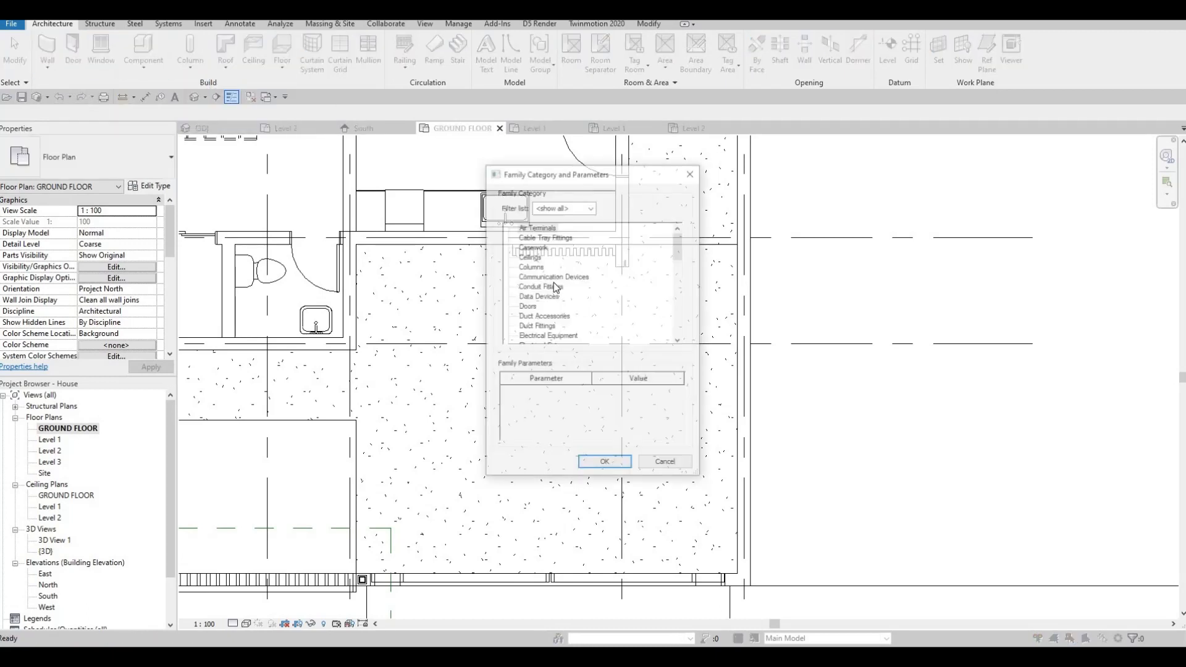
{"action": "scroll", "coordinate": [569, 297], "scroll_direction": "down", "scroll_amount": 3}
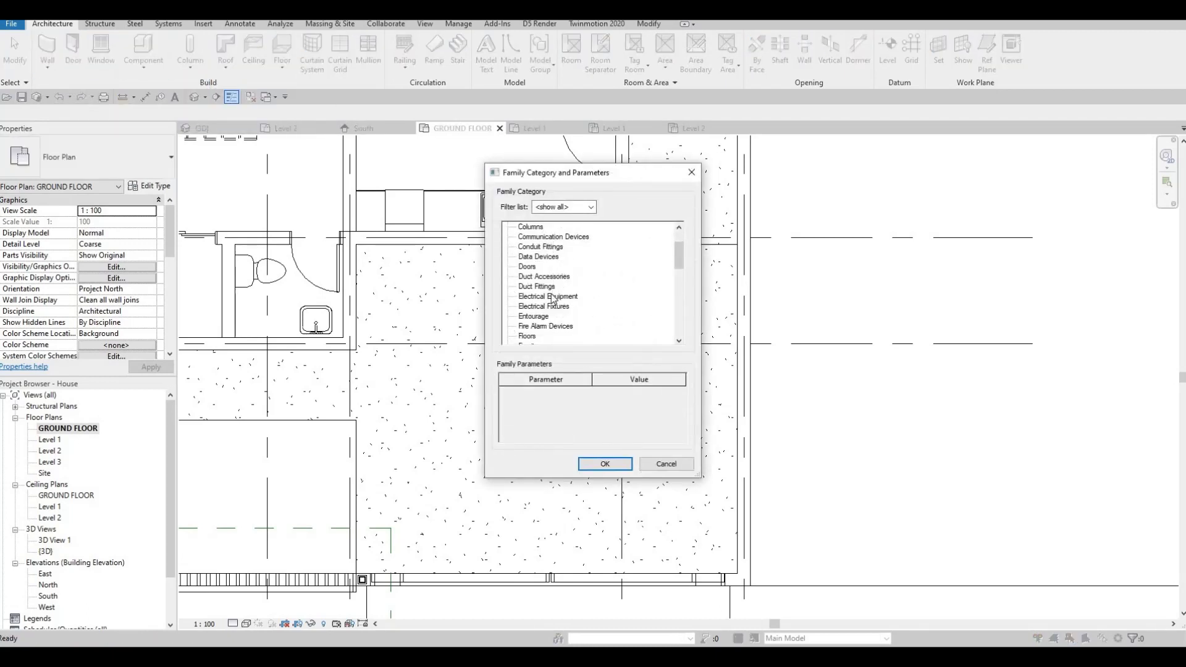
{"action": "left_click", "coordinate": [607, 464]}
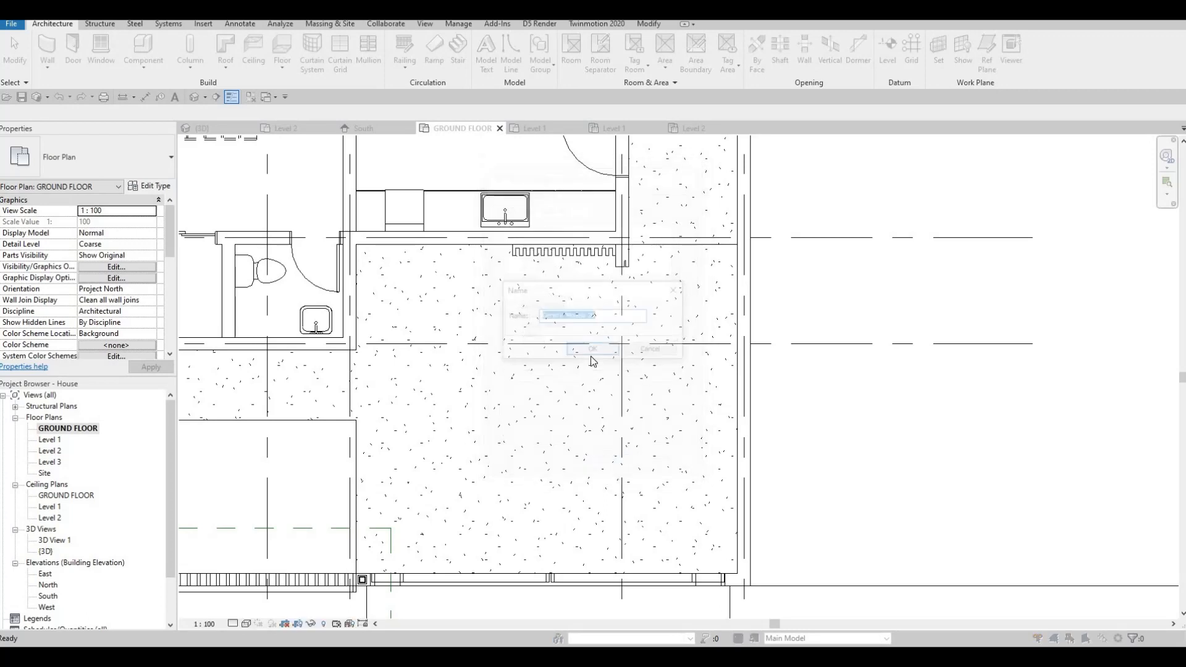
{"action": "left_click", "coordinate": [592, 350]}
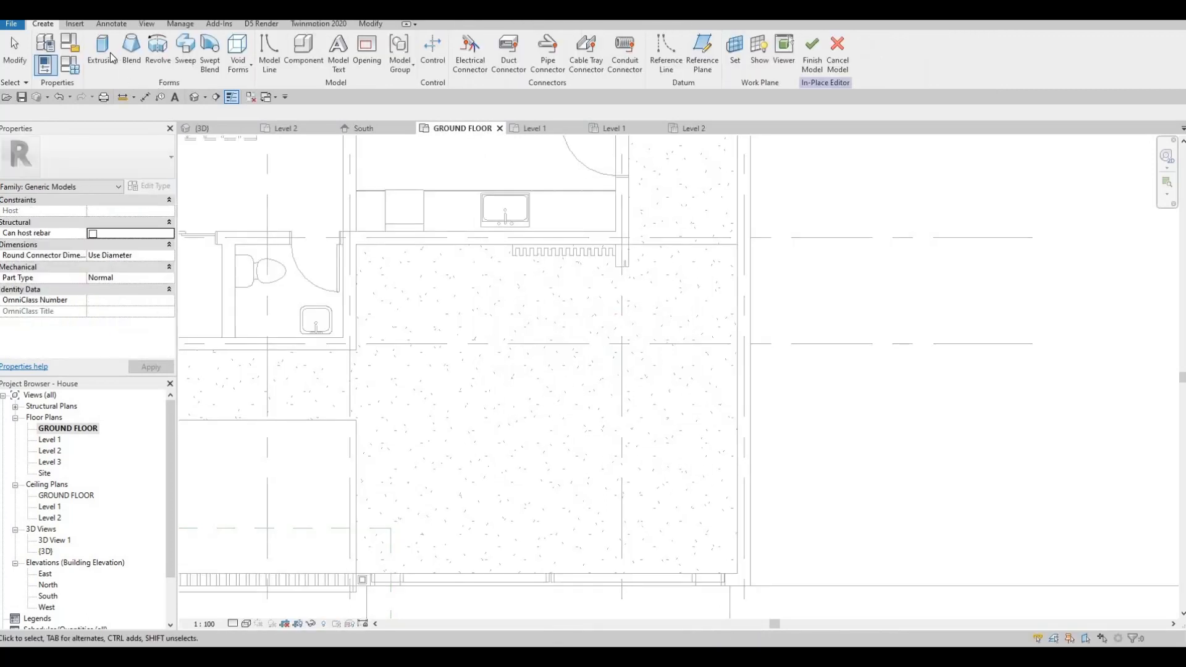
Start an extrusion and assign it the Blue Stone material from the AEC Materials library
{"action": "left_click", "coordinate": [104, 54]}
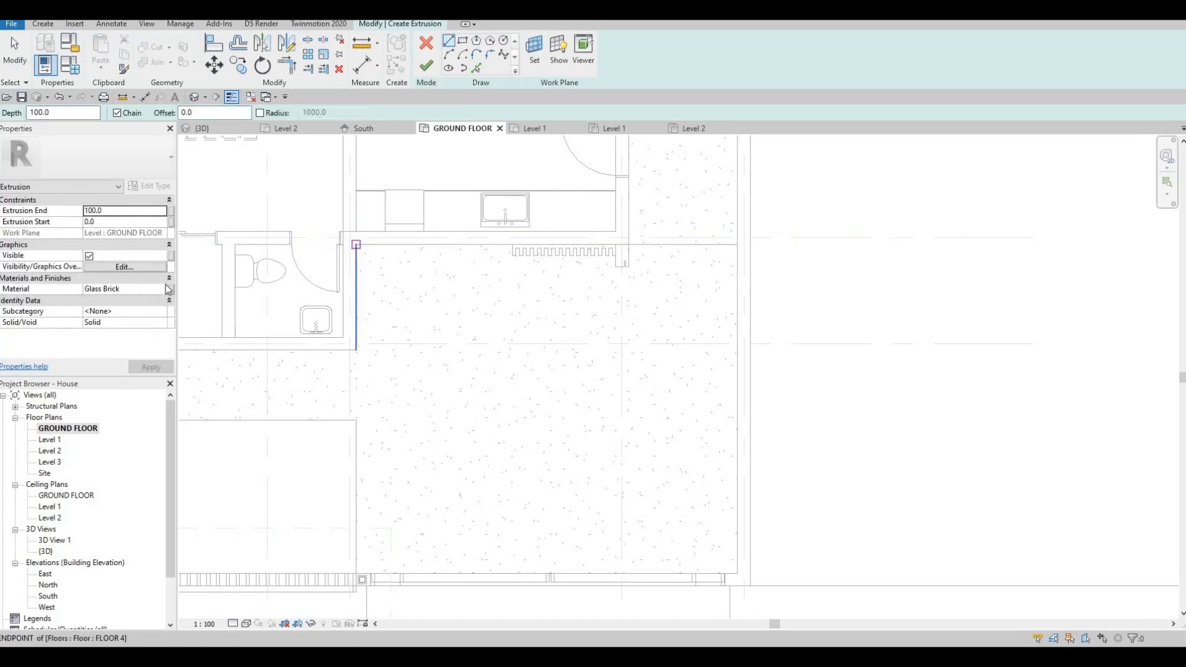
{"action": "left_click", "coordinate": [164, 290]}
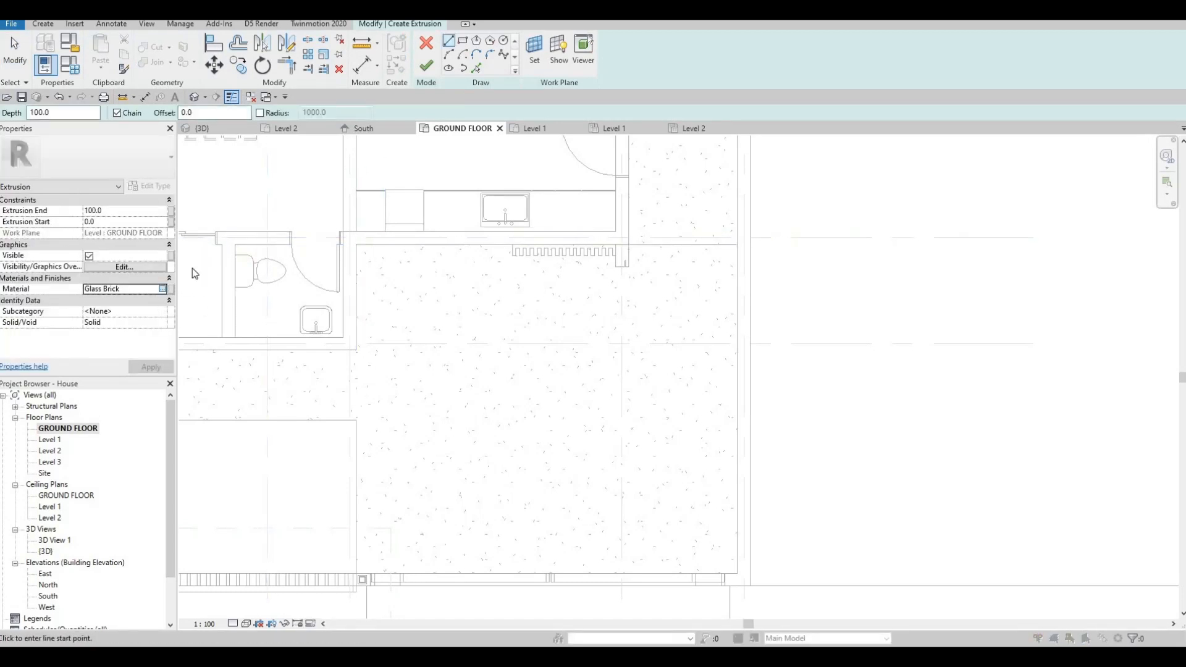
{"action": "scroll", "coordinate": [337, 269], "scroll_direction": "down", "scroll_amount": 5}
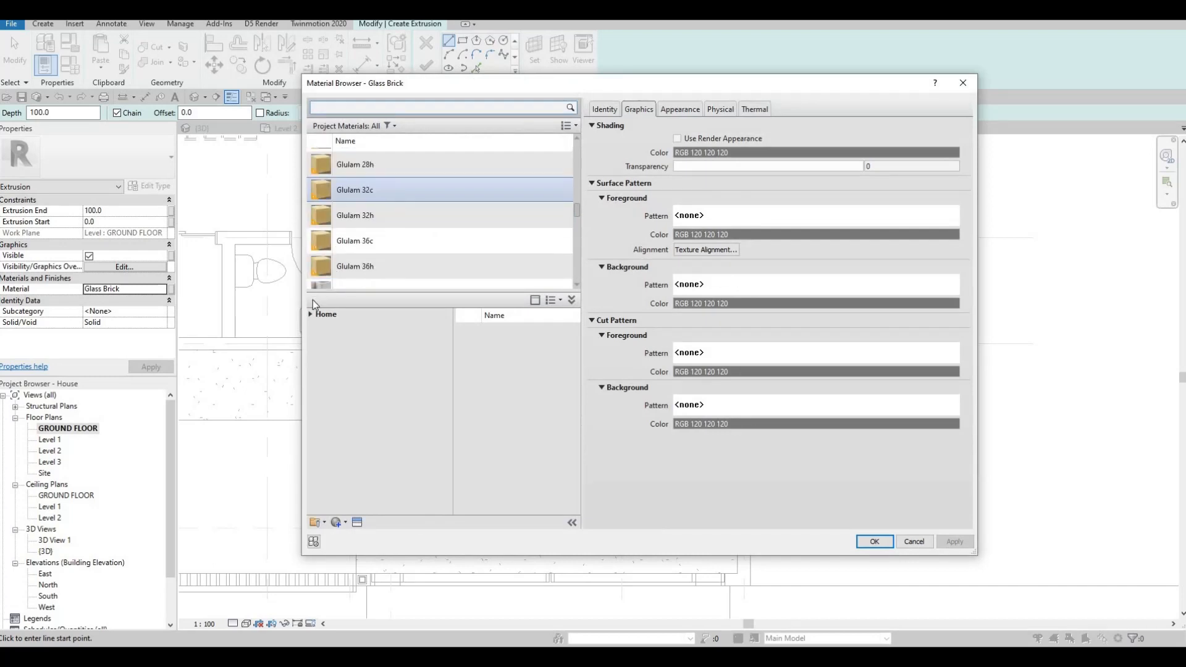
{"action": "left_click", "coordinate": [310, 314]}
{"action": "left_click", "coordinate": [317, 339]}
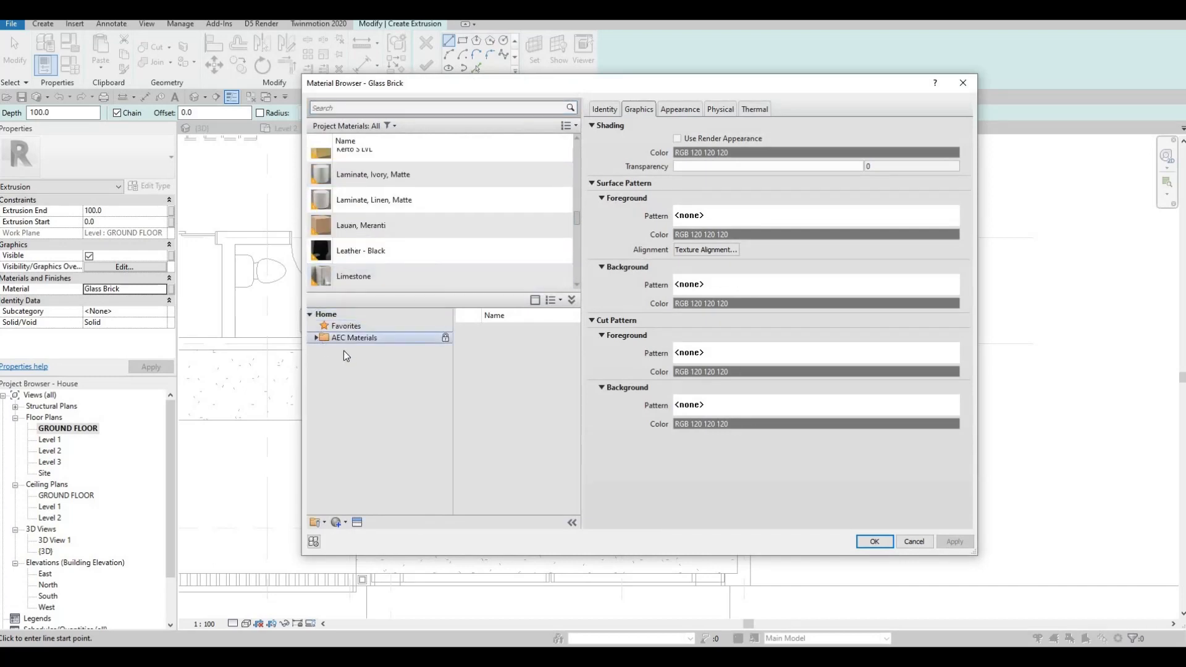
{"action": "scroll", "coordinate": [369, 357], "scroll_direction": "down", "scroll_amount": 2}
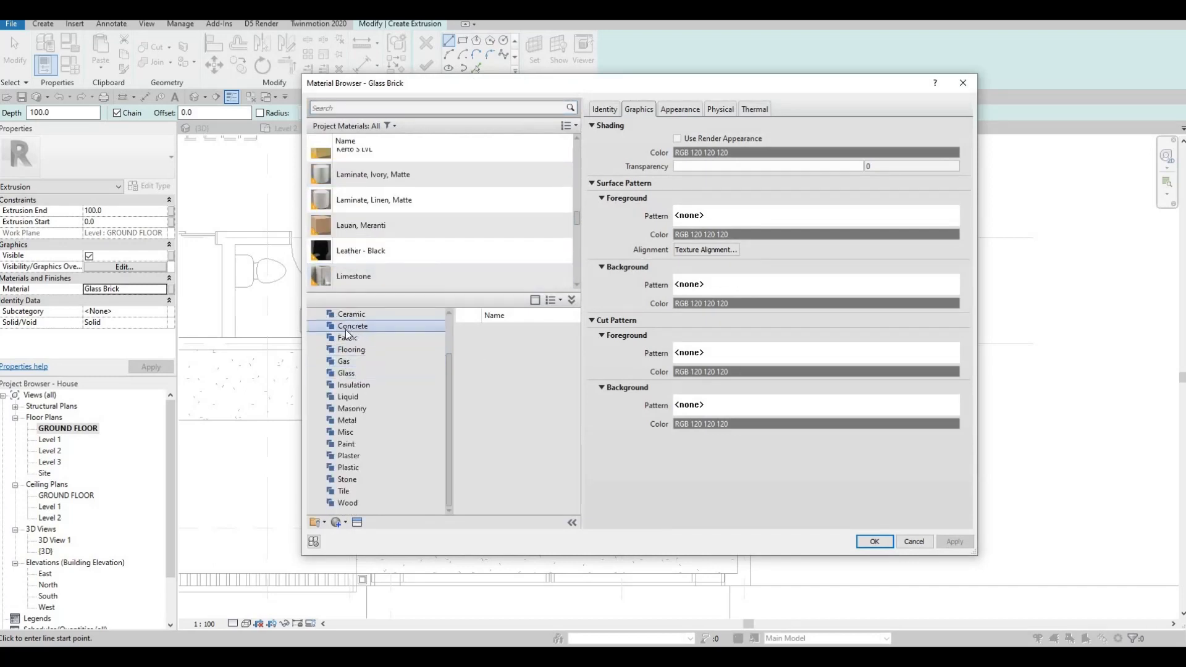
{"action": "scroll", "coordinate": [348, 334], "scroll_direction": "up", "scroll_amount": 2}
{"action": "left_click", "coordinate": [353, 338]}
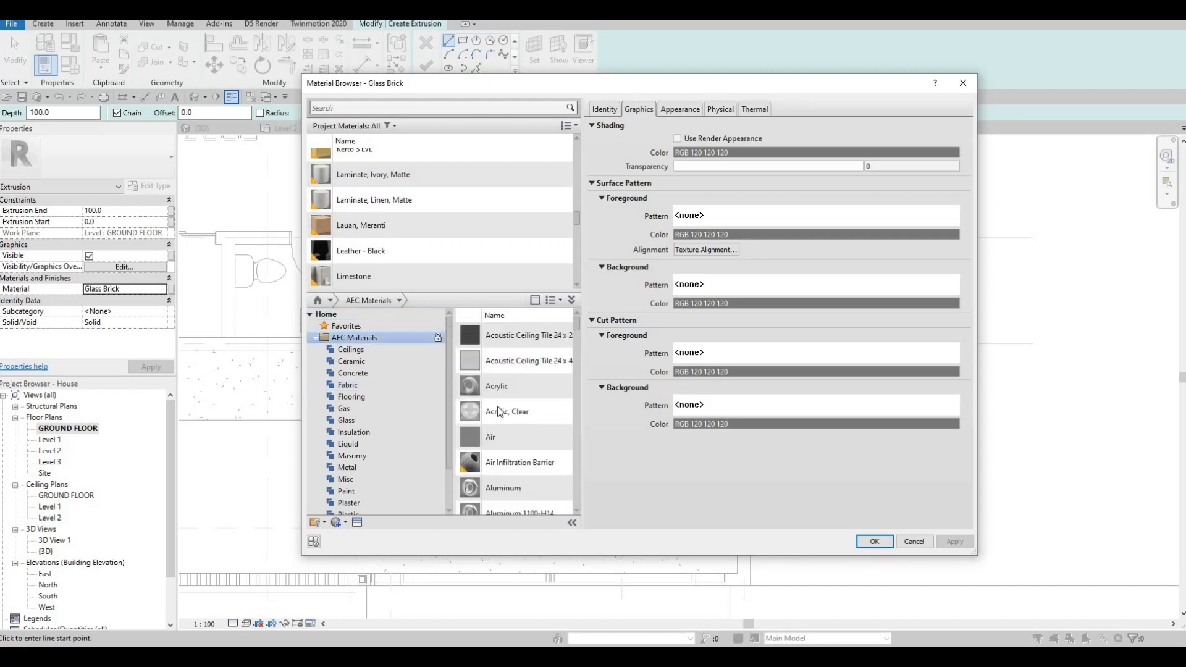
{"action": "scroll", "coordinate": [500, 411], "scroll_direction": "down", "scroll_amount": 5}
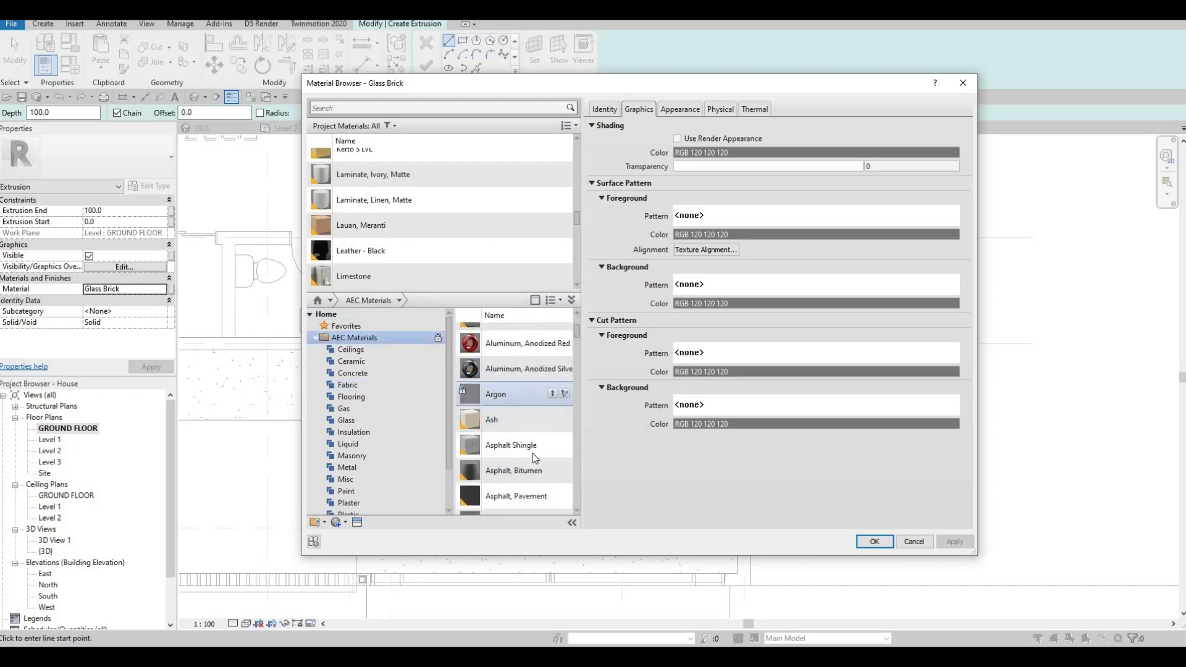
{"action": "scroll", "coordinate": [527, 462], "scroll_direction": "down", "scroll_amount": 3}
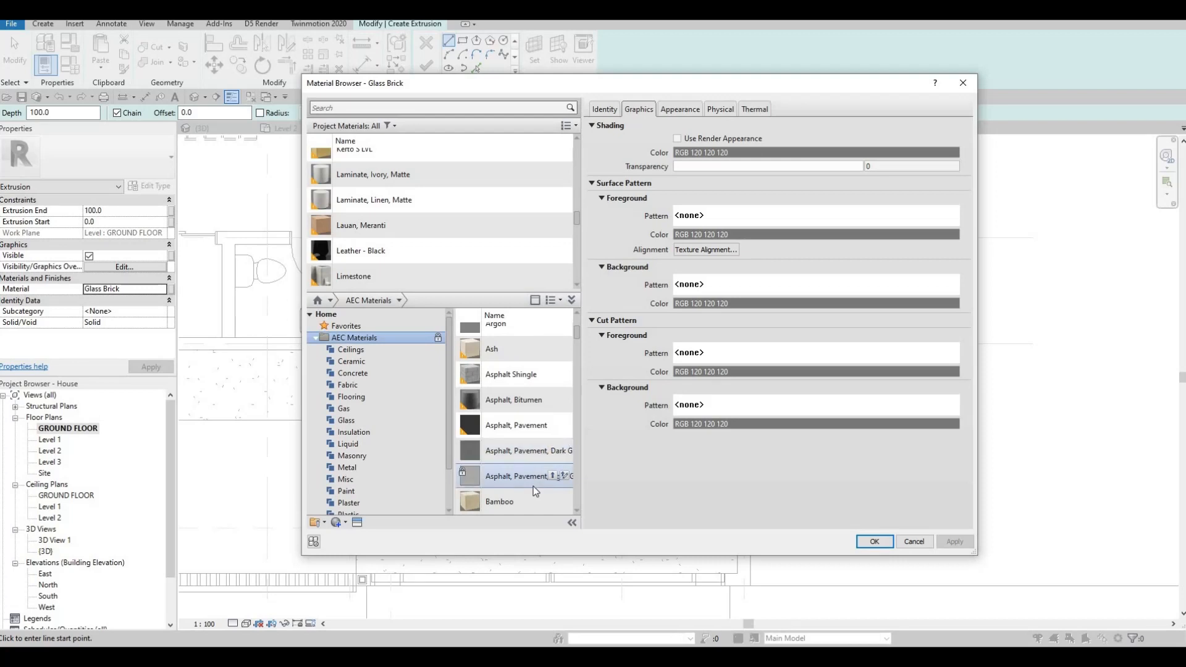
{"action": "scroll", "coordinate": [532, 487], "scroll_direction": "down", "scroll_amount": 2}
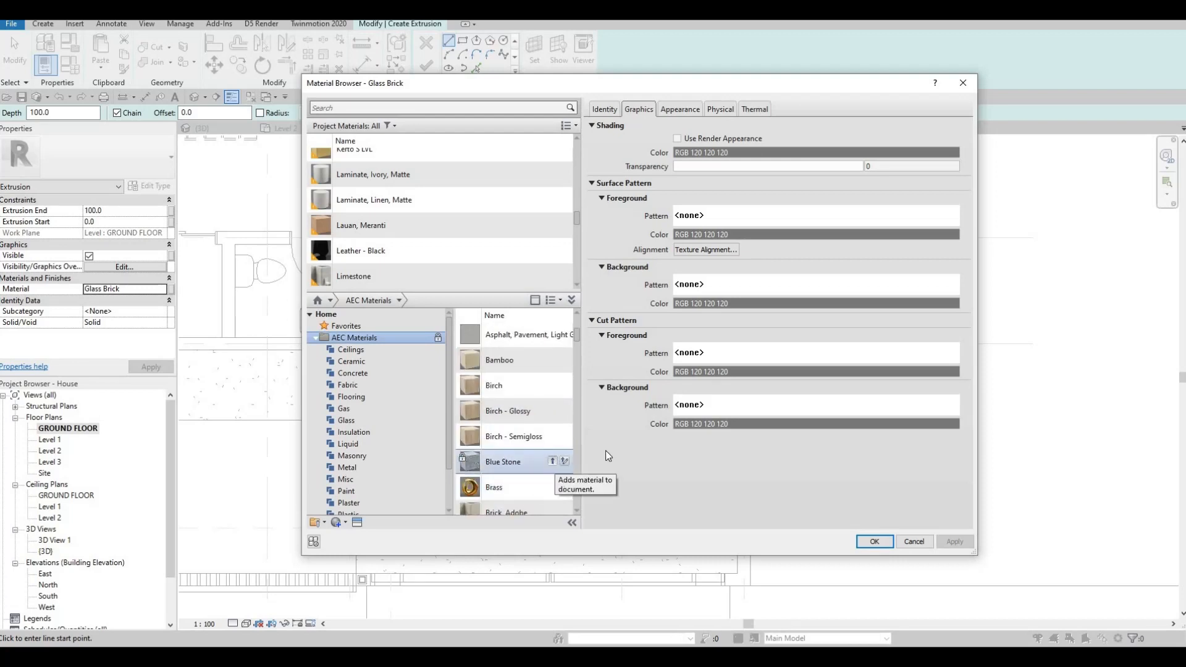
{"action": "left_click", "coordinate": [875, 541]}
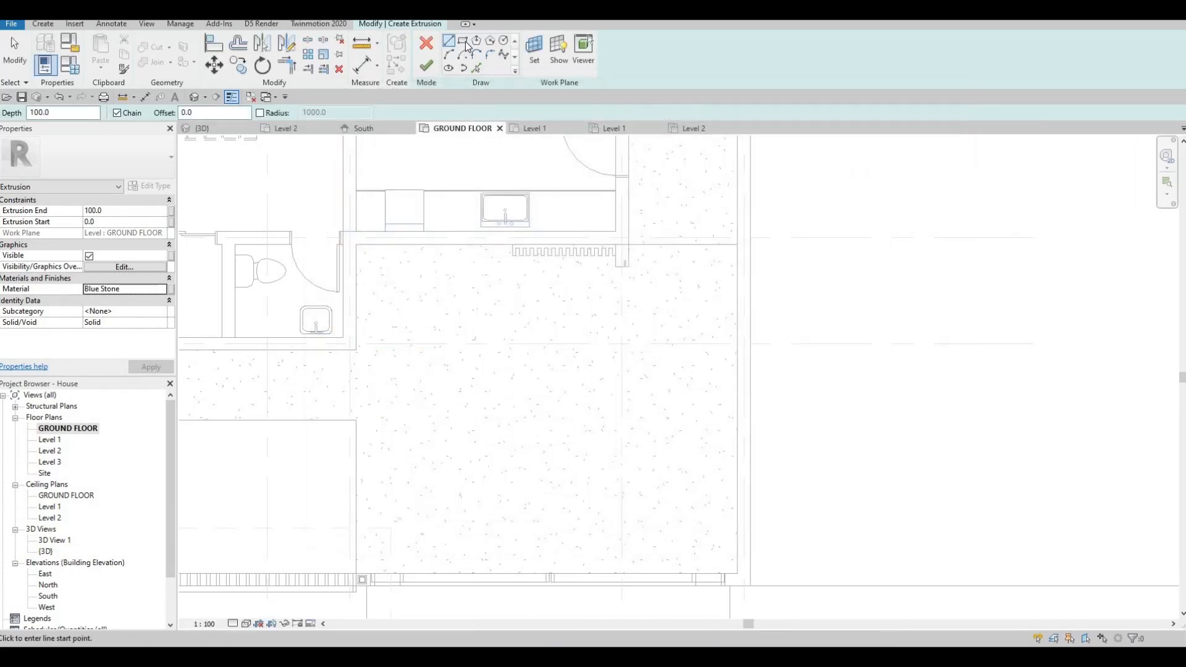
Sketch a rectangle 4075 mm long and about 525 mm deep against the kitchen's outside wall, around the slatted screen
{"action": "left_click", "coordinate": [465, 42]}
{"action": "left_click", "coordinate": [604, 302]}
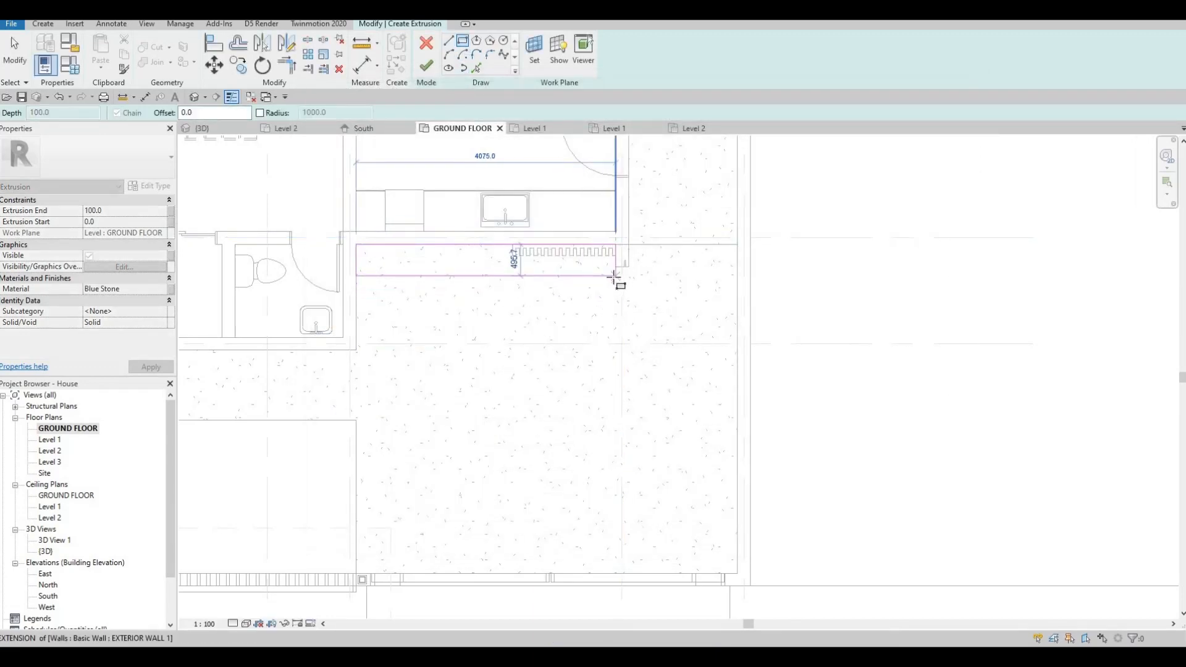
{"action": "left_click", "coordinate": [443, 255]}
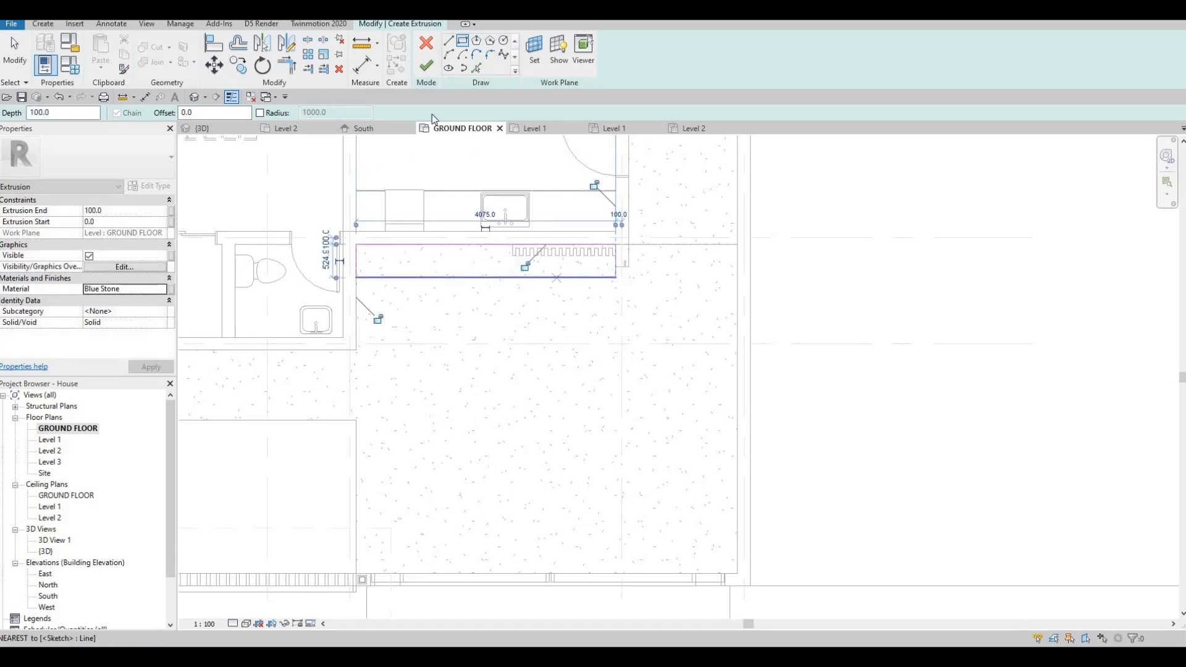
{"action": "key", "text": "Escape"}
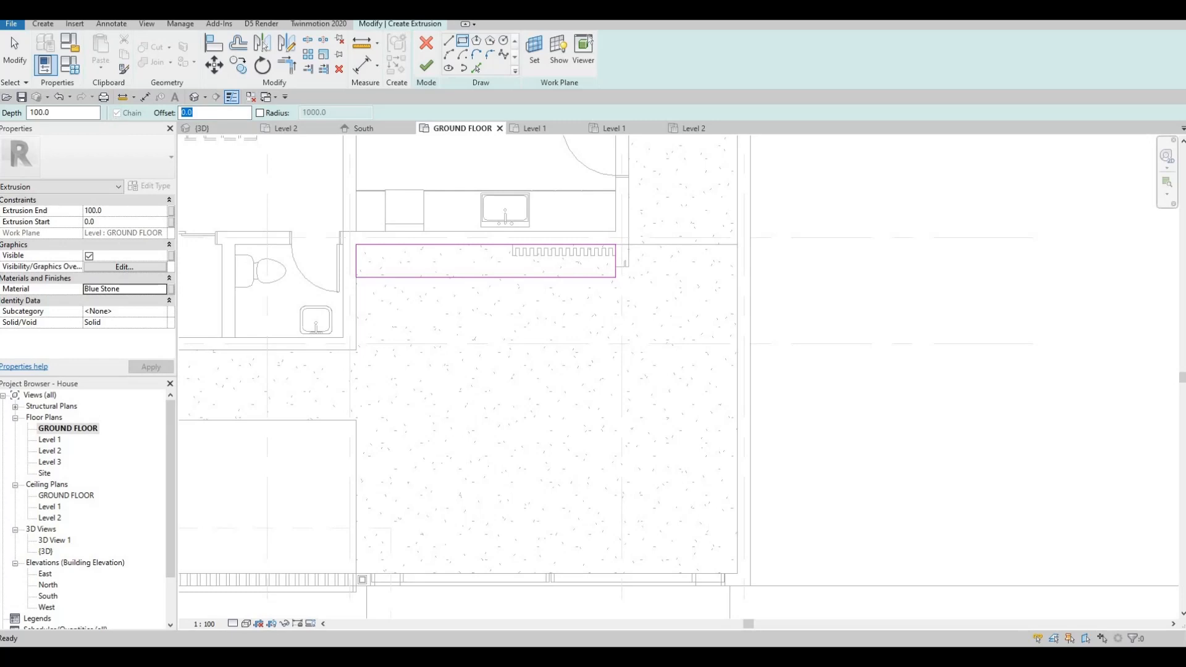
Sketch an inner rectangle offset 50 mm inside the first one and finish the Blue Stone border extrusion
{"action": "scroll", "coordinate": [356, 245], "scroll_direction": "up", "scroll_amount": 2}
{"action": "middle_click_drag", "start_coordinate": [356, 244], "coordinate": [405, 266]}
{"action": "left_click", "coordinate": [405, 266]}
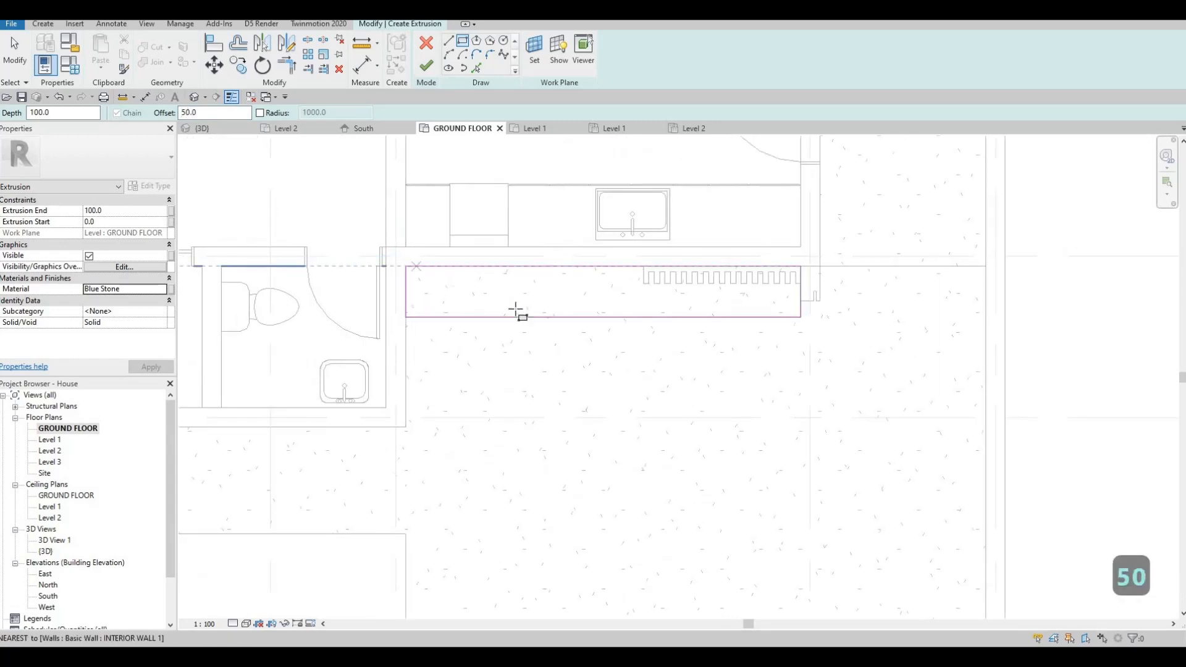
{"action": "scroll", "coordinate": [835, 320], "scroll_direction": "up", "scroll_amount": 2}
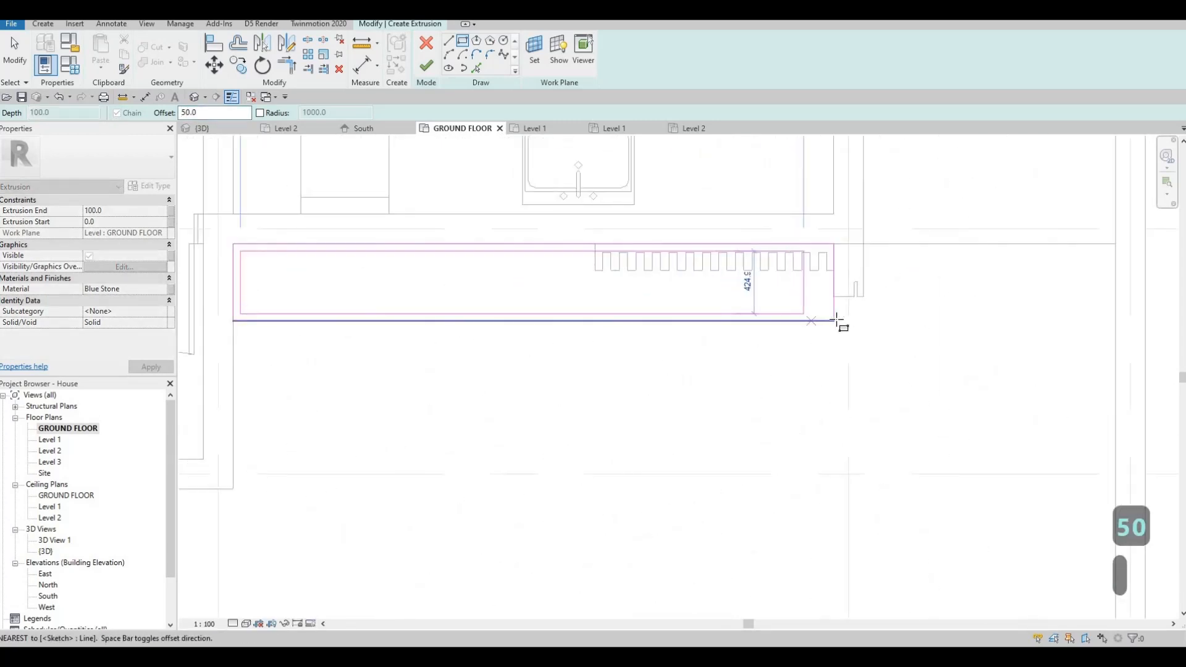
{"action": "left_click", "coordinate": [834, 320]}
{"action": "scroll", "coordinate": [636, 291], "scroll_direction": "down", "scroll_amount": 2}
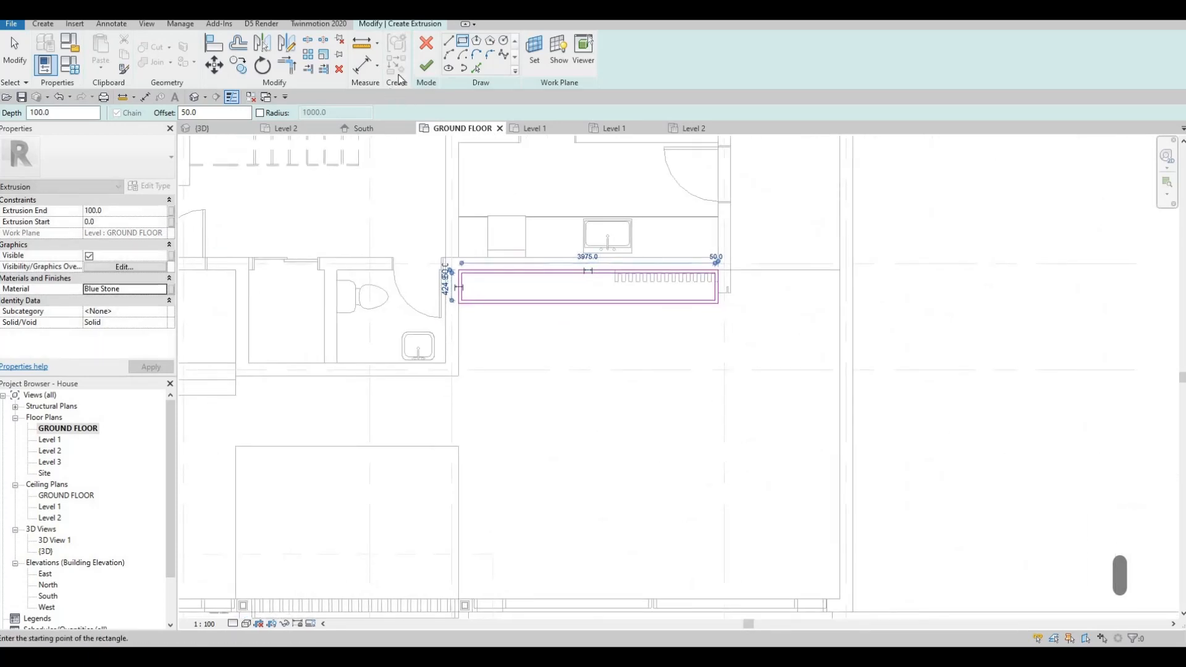
{"action": "left_click", "coordinate": [427, 67]}
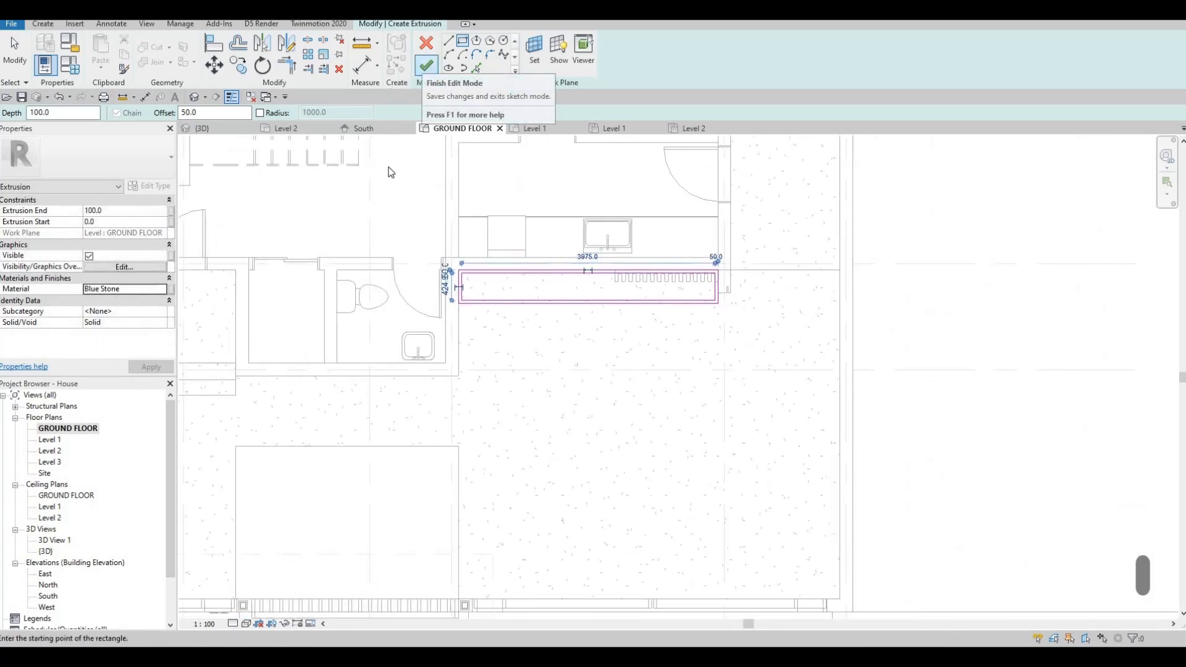
In the default 3D view, raise the top of the Blue Stone border to about 241 mm high
{"action": "left_click", "coordinate": [209, 133]}
{"action": "scroll", "coordinate": [713, 346], "scroll_direction": "up", "scroll_amount": 5}
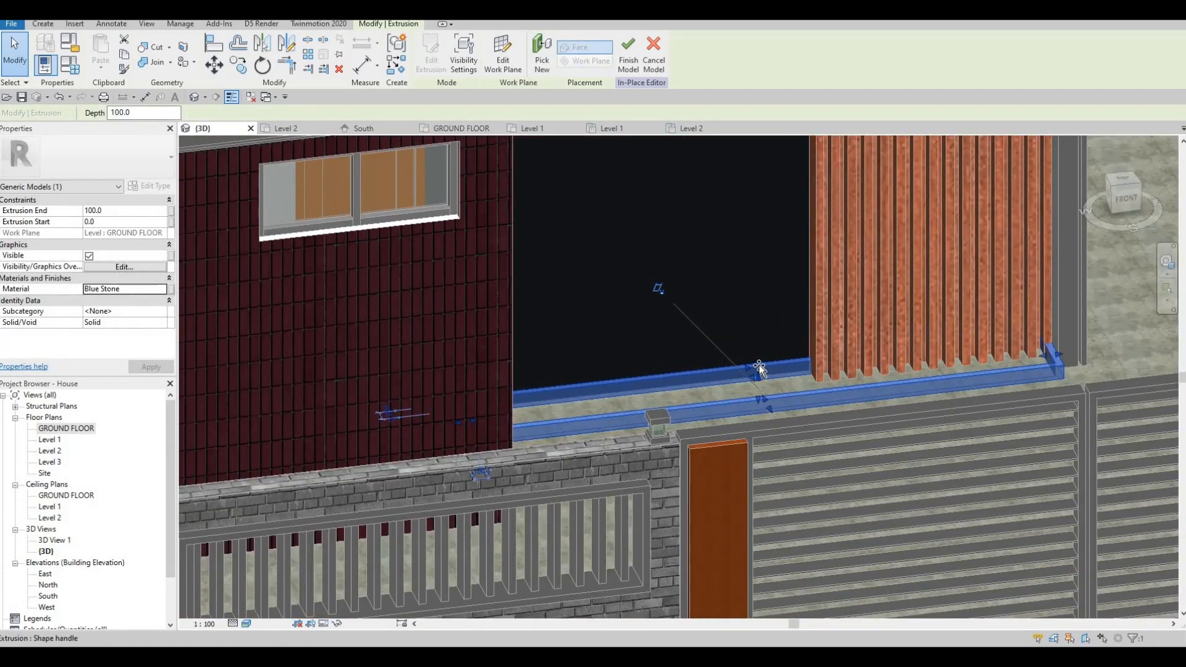
{"action": "left_click_drag", "start_coordinate": [758, 367], "coordinate": [687, 340]}
{"action": "scroll", "coordinate": [611, 373], "scroll_direction": "down", "scroll_amount": 1}
{"action": "middle_click_drag", "start_coordinate": [603, 374], "coordinate": [745, 364], "text": "shift"}
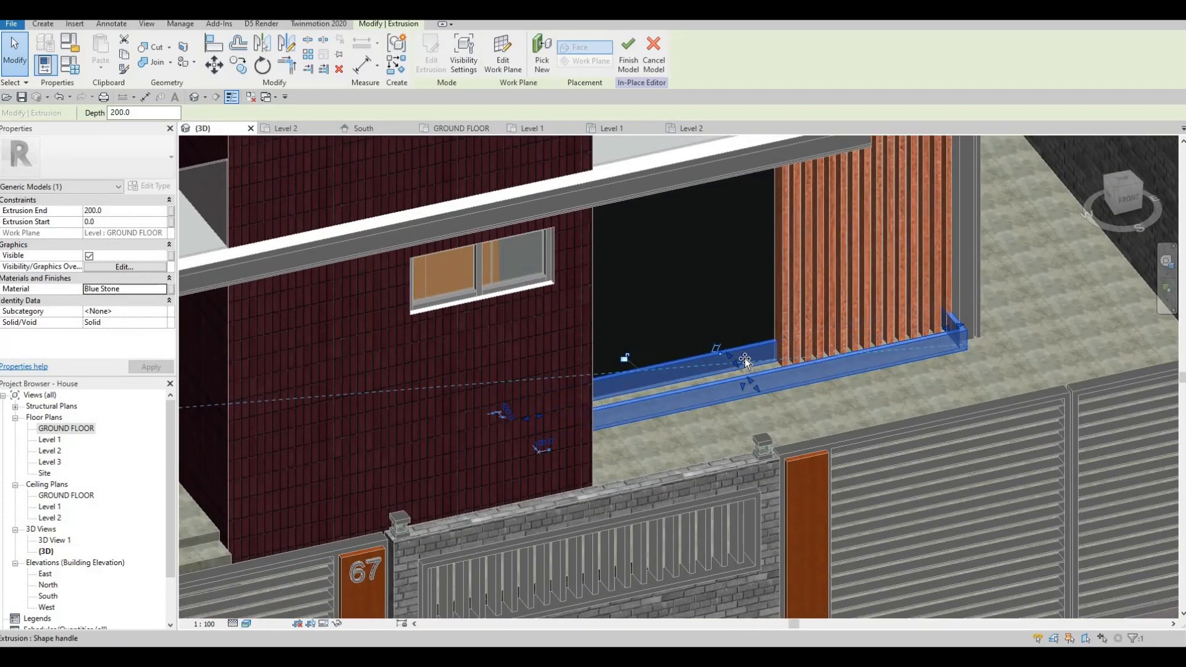
{"action": "left_click_drag", "start_coordinate": [745, 362], "coordinate": [538, 402]}
{"action": "key", "text": "Escape"}
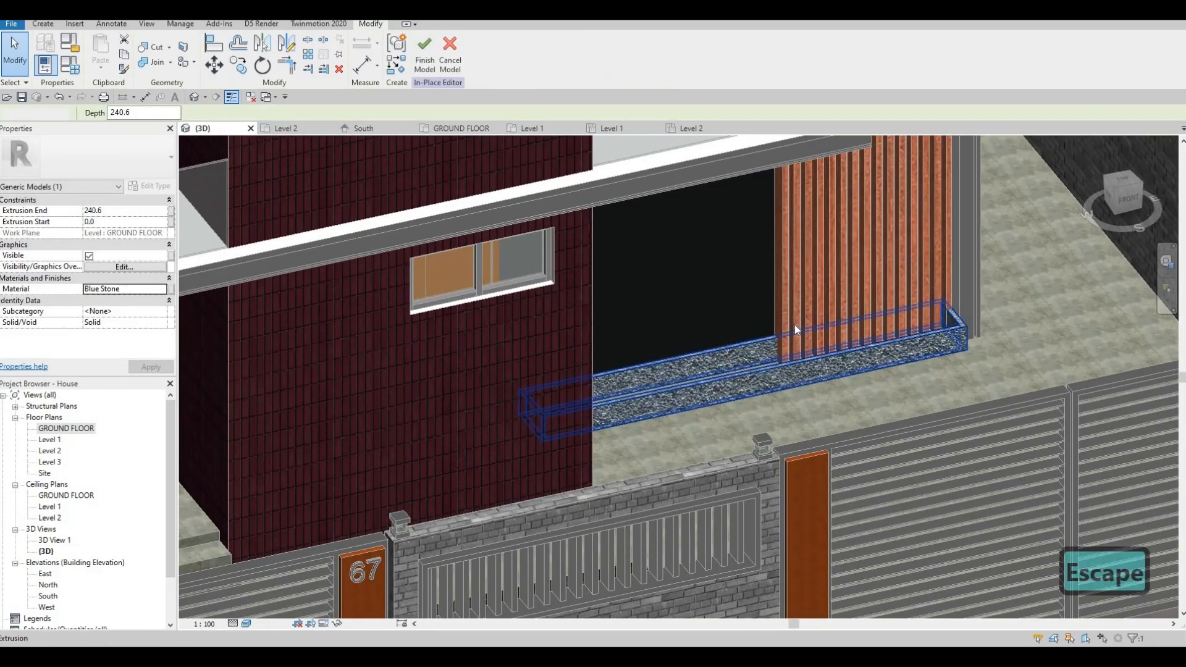
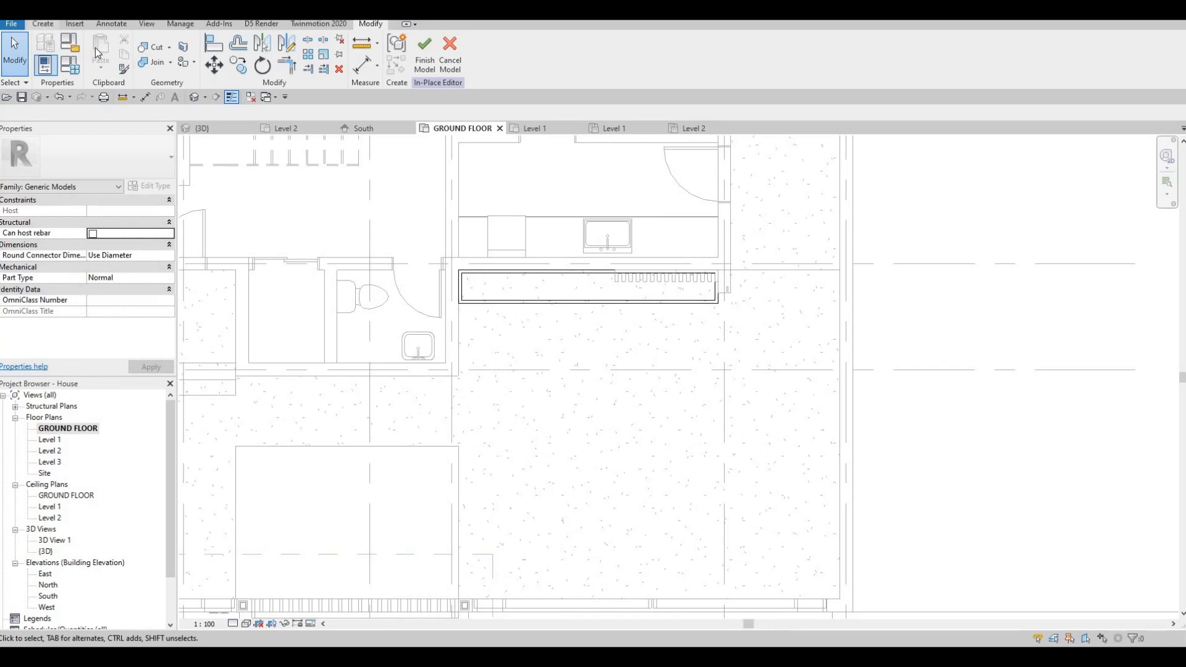
In the ground floor plan, start another extrusion in the same component and assign it the Grass material
{"action": "left_click", "coordinate": [45, 25]}
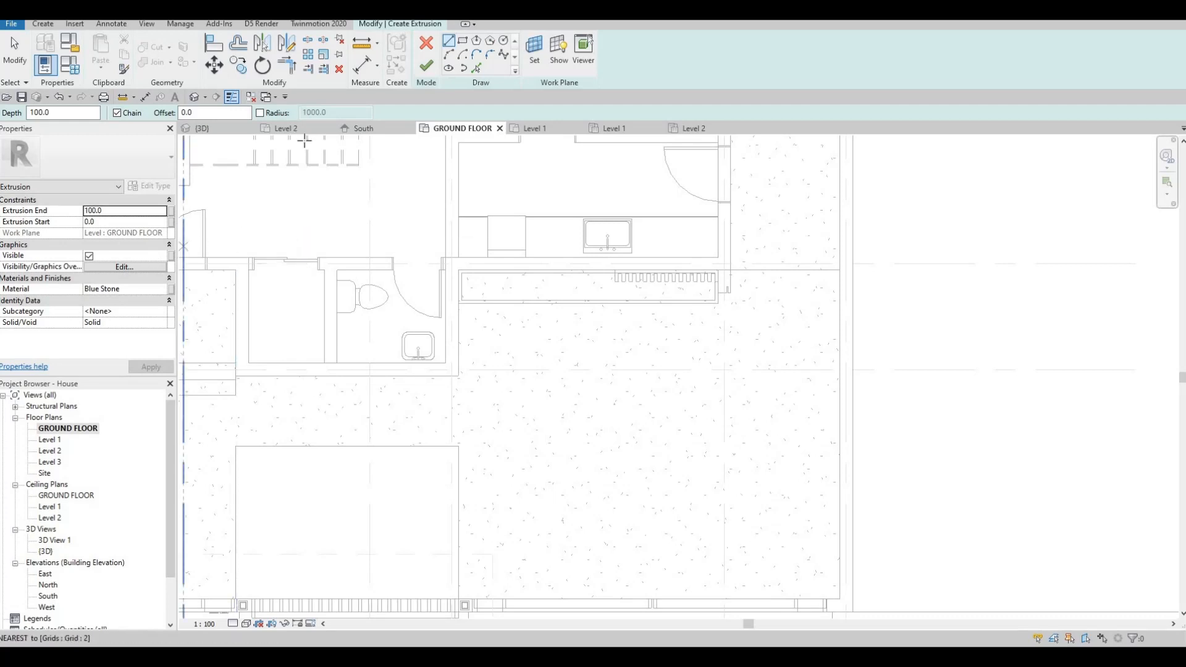
{"action": "left_click", "coordinate": [137, 289]}
{"action": "key", "text": "ctrl+c"}
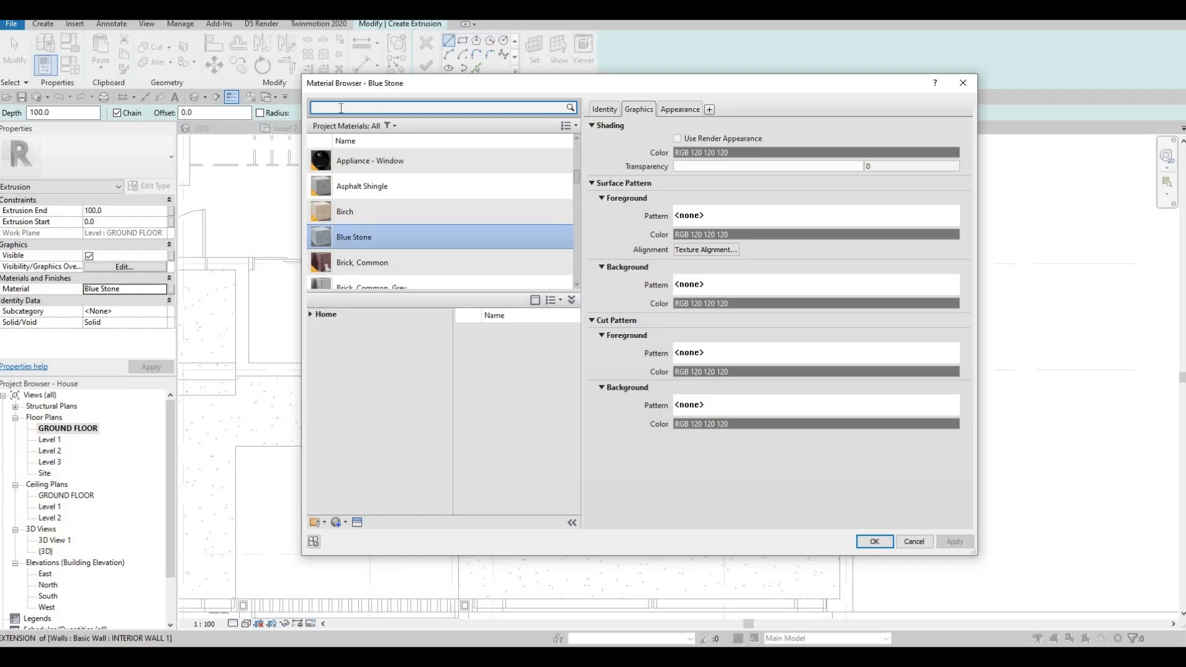
{"action": "left_click", "coordinate": [341, 108]}
{"action": "type", "text": "grass"}
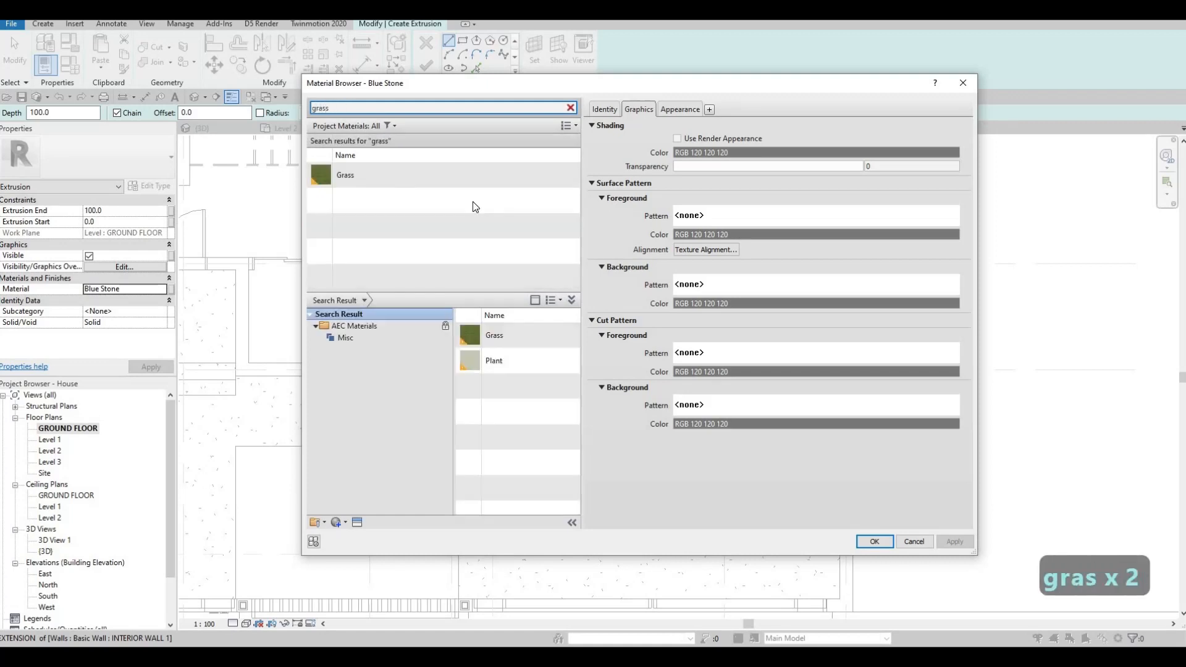
{"action": "key", "text": "Return"}
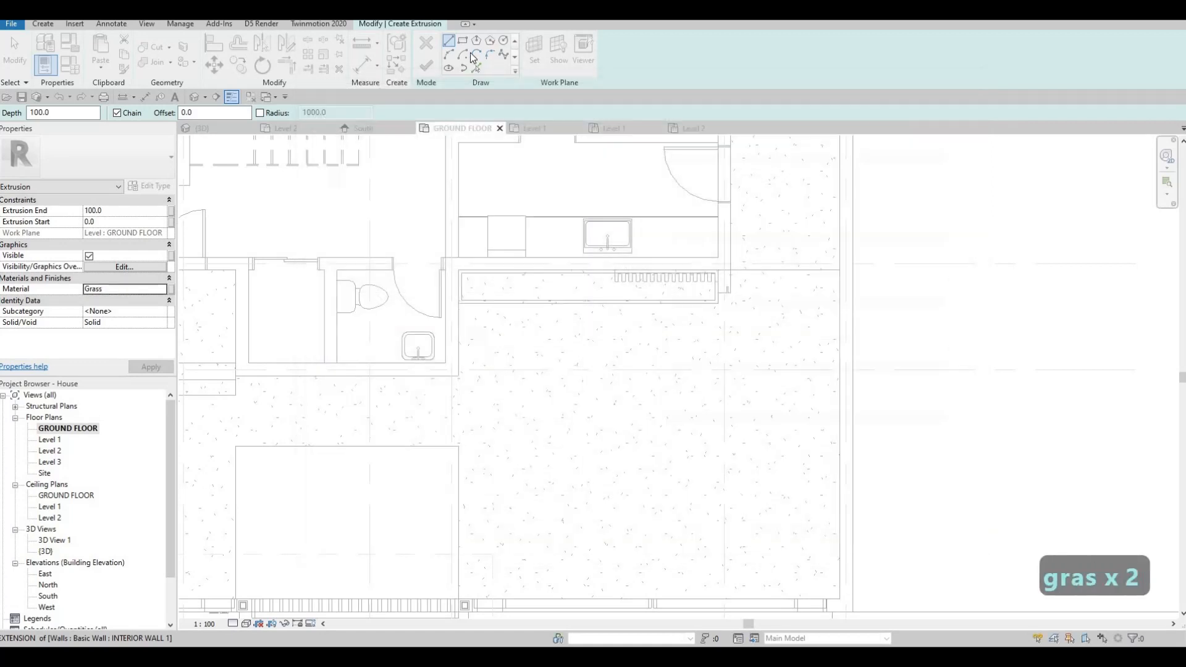
Sketch a rectangle about 425 mm deep along the Blue Stone border's inner edges, then finish the extrusion and the in-place model
{"action": "scroll", "coordinate": [474, 281], "scroll_direction": "up", "scroll_amount": 5}
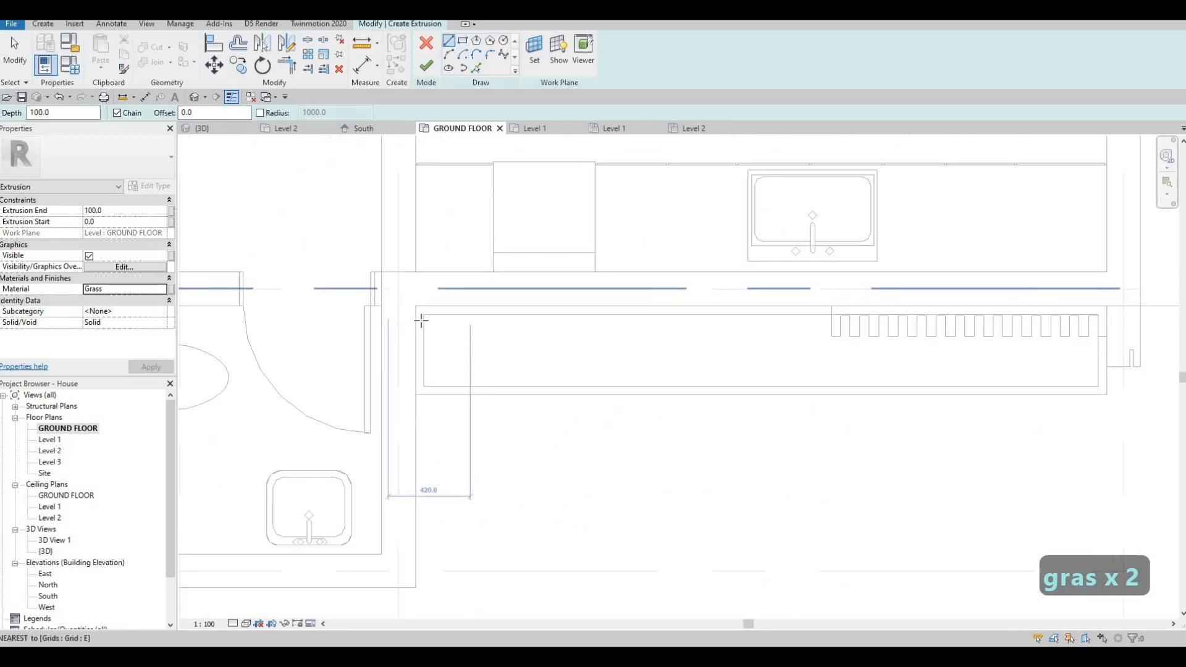
{"action": "left_click", "coordinate": [418, 317]}
{"action": "middle_click_drag", "start_coordinate": [587, 359], "coordinate": [426, 313]}
{"action": "key", "text": "Escape"}
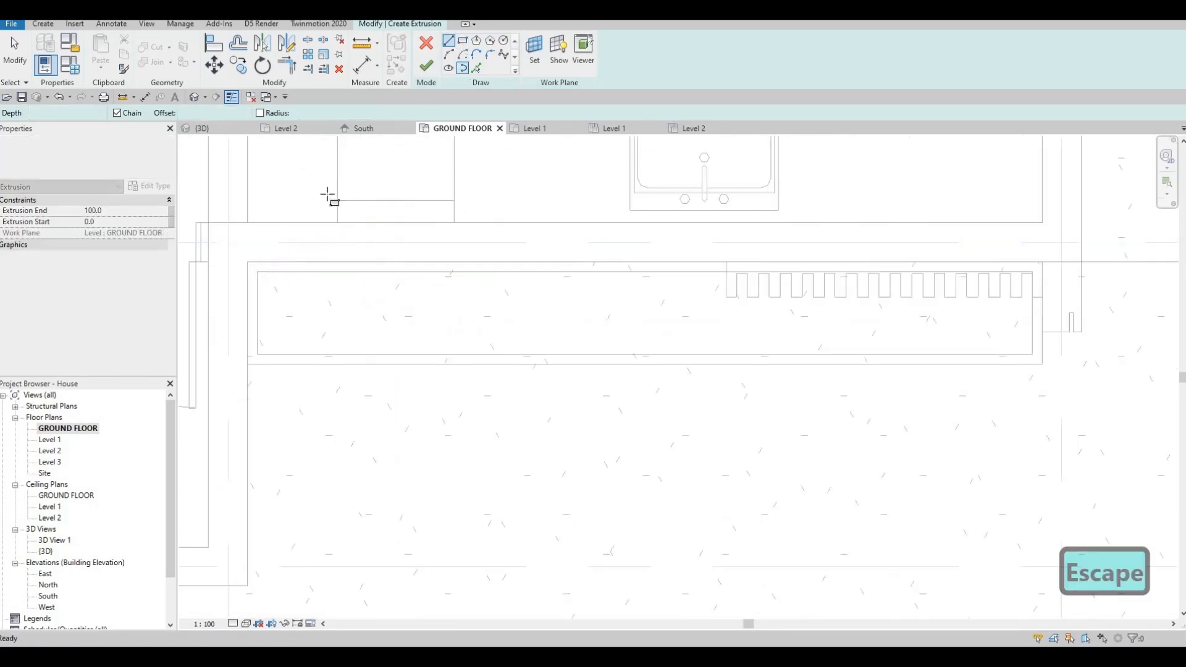
{"action": "left_click", "coordinate": [462, 40]}
{"action": "left_click", "coordinate": [257, 272]}
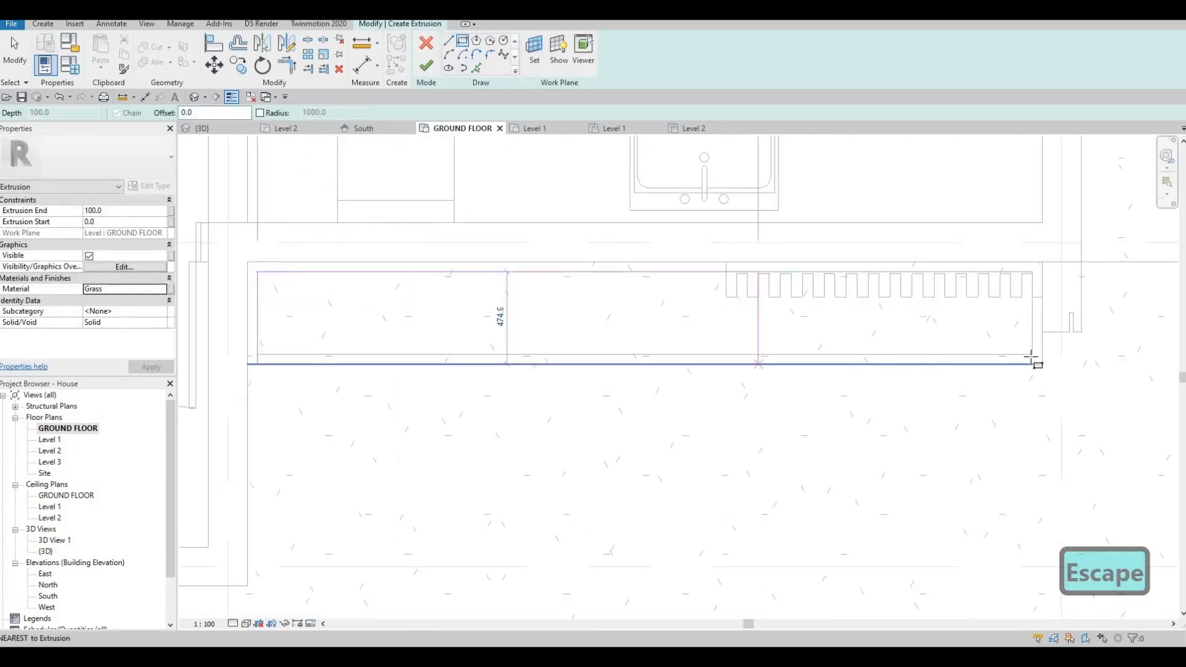
{"action": "left_click", "coordinate": [1032, 354]}
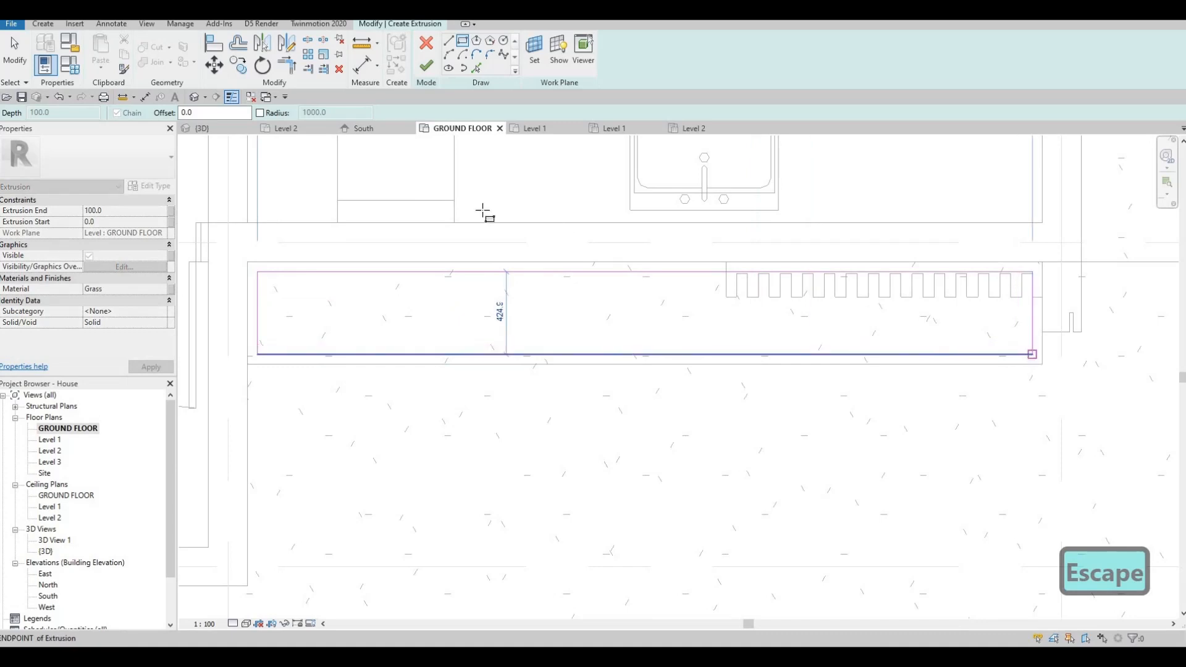
{"action": "left_click", "coordinate": [426, 65]}
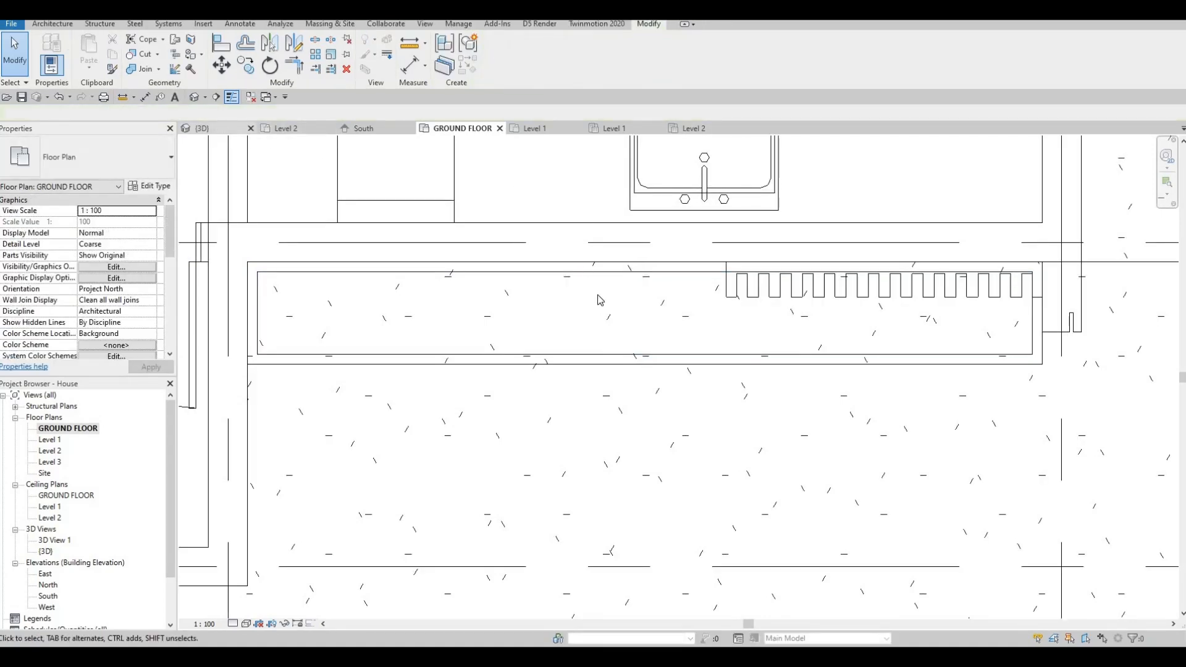
In the default 3D view, select the stone-bordered planter and open it for in-place editing
{"action": "left_click", "coordinate": [202, 128]}
{"action": "scroll", "coordinate": [743, 367], "scroll_direction": "up", "scroll_amount": 1}
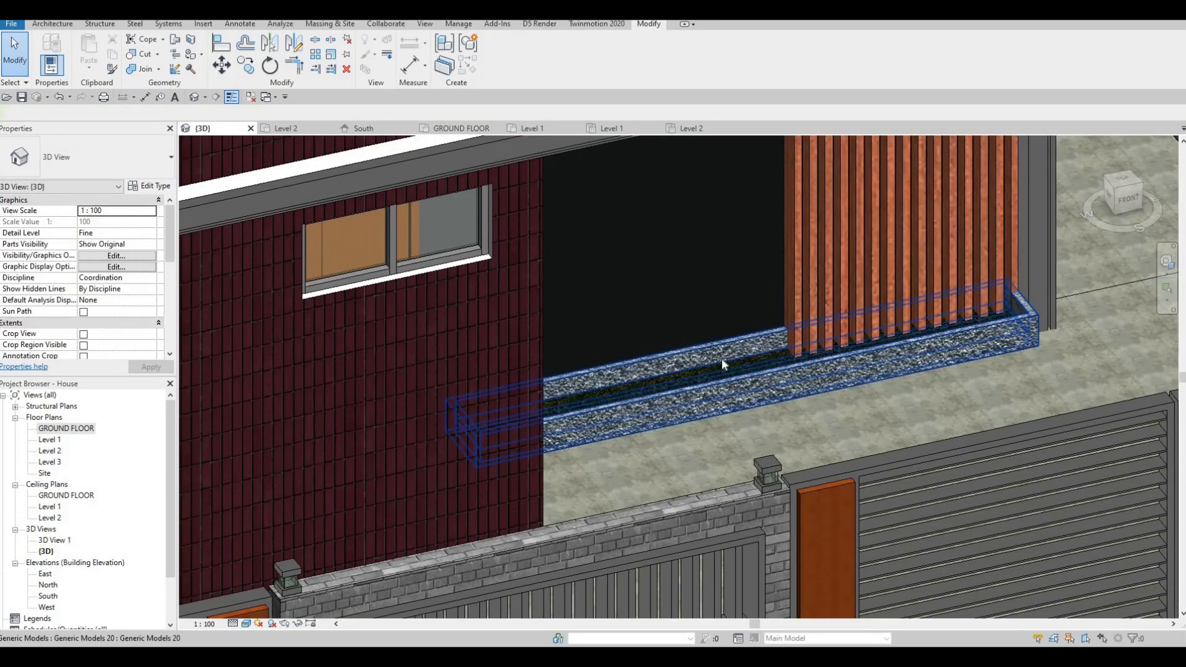
{"action": "left_click", "coordinate": [722, 364]}
{"action": "scroll", "coordinate": [766, 369], "scroll_direction": "up", "scroll_amount": 2}
{"action": "middle_click_drag", "start_coordinate": [755, 365], "coordinate": [750, 375], "text": "shift"}
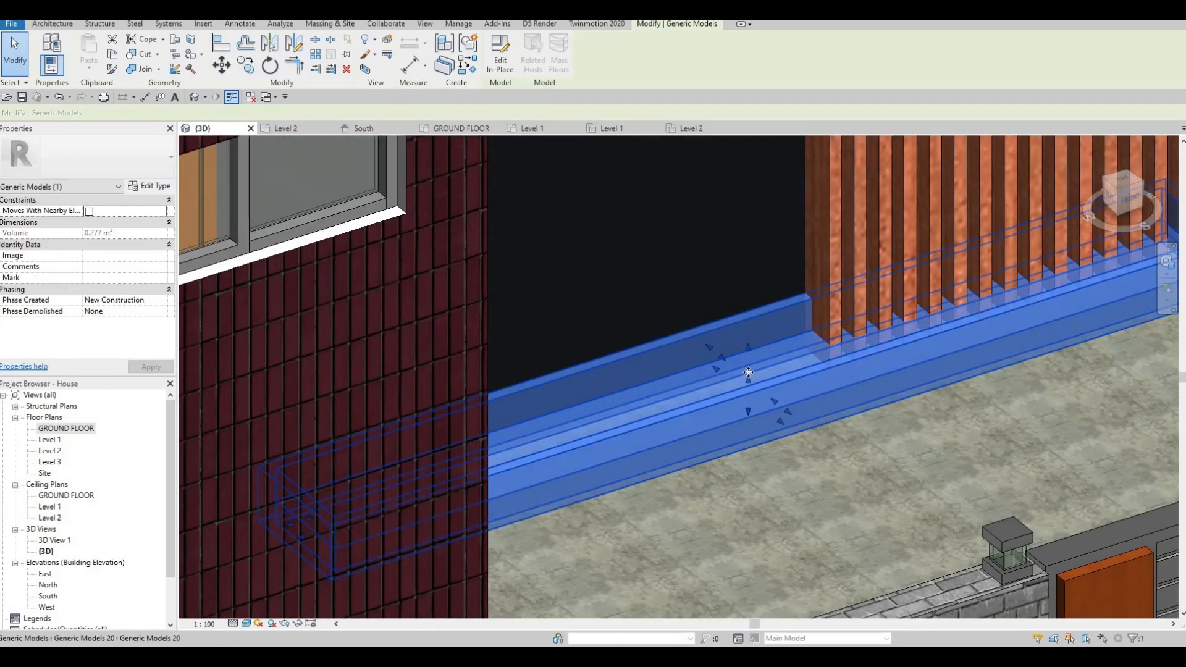
{"action": "scroll", "coordinate": [700, 370], "scroll_direction": "up", "scroll_amount": 1}
{"action": "key", "text": "Escape"}
{"action": "double_click", "coordinate": [699, 370]}
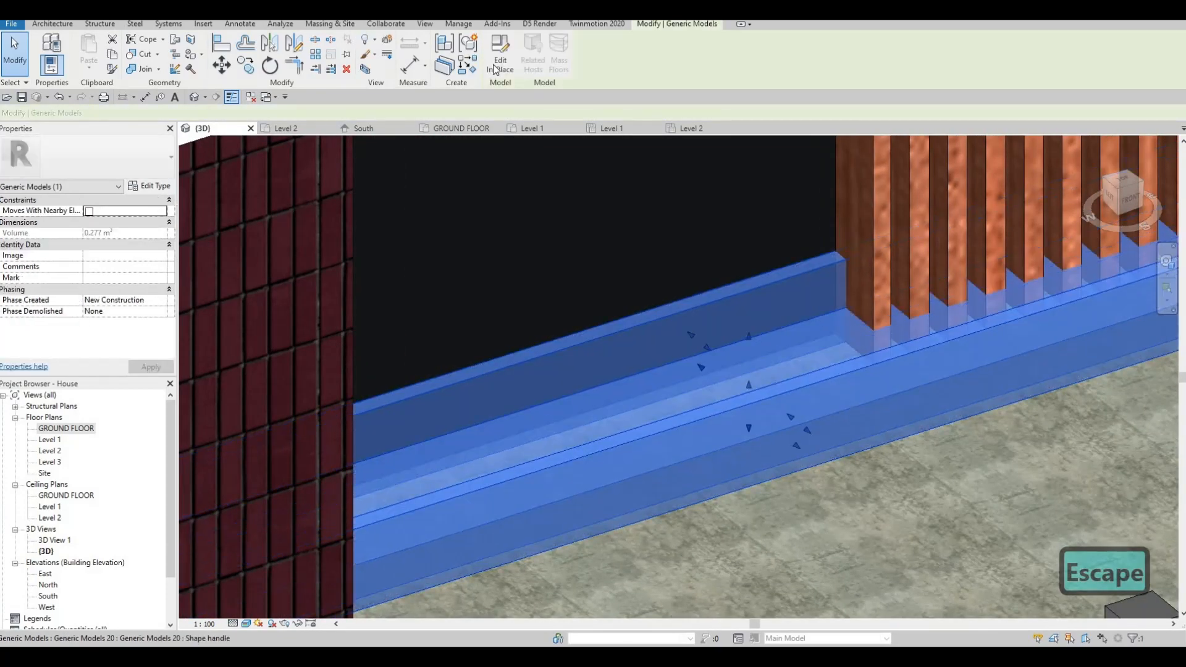
Raise the top of the planter's grass fill to an extrusion end of 200 mm and finish the in-place model
{"action": "left_click", "coordinate": [752, 372]}
{"action": "left_click_drag", "start_coordinate": [753, 374], "coordinate": [717, 301]}
{"action": "scroll", "coordinate": [719, 309], "scroll_direction": "down", "scroll_amount": 5}
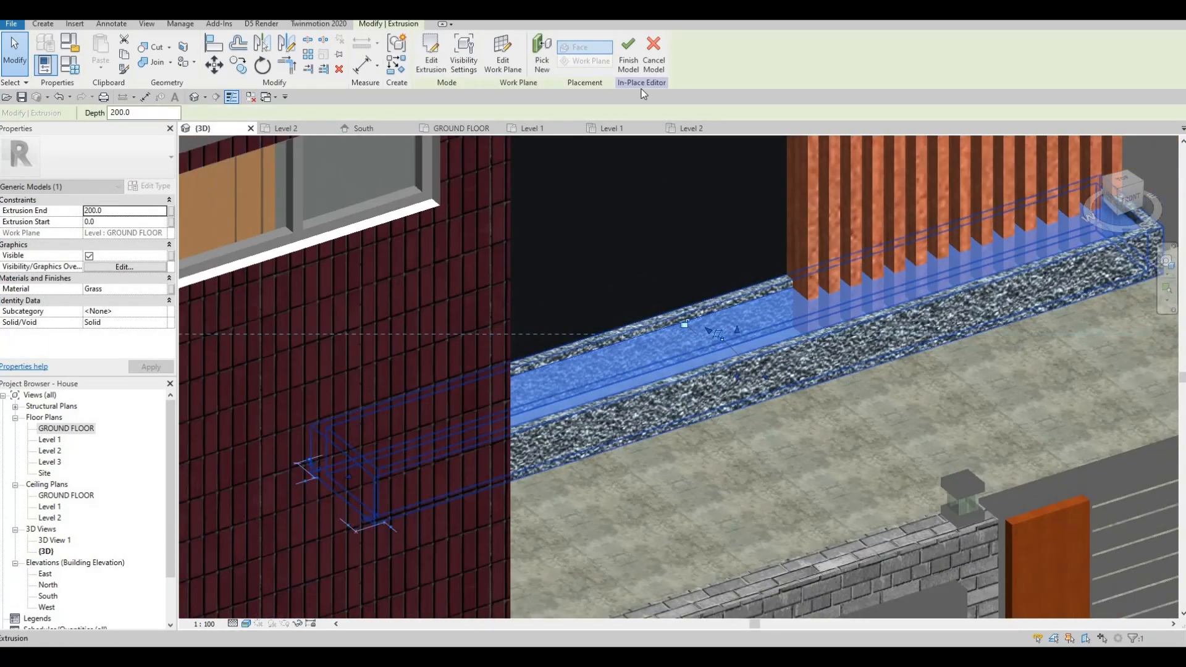
{"action": "left_click", "coordinate": [629, 54]}
{"action": "middle_click_drag", "start_coordinate": [744, 312], "coordinate": [705, 379]}
{"action": "key", "text": "Escape"}
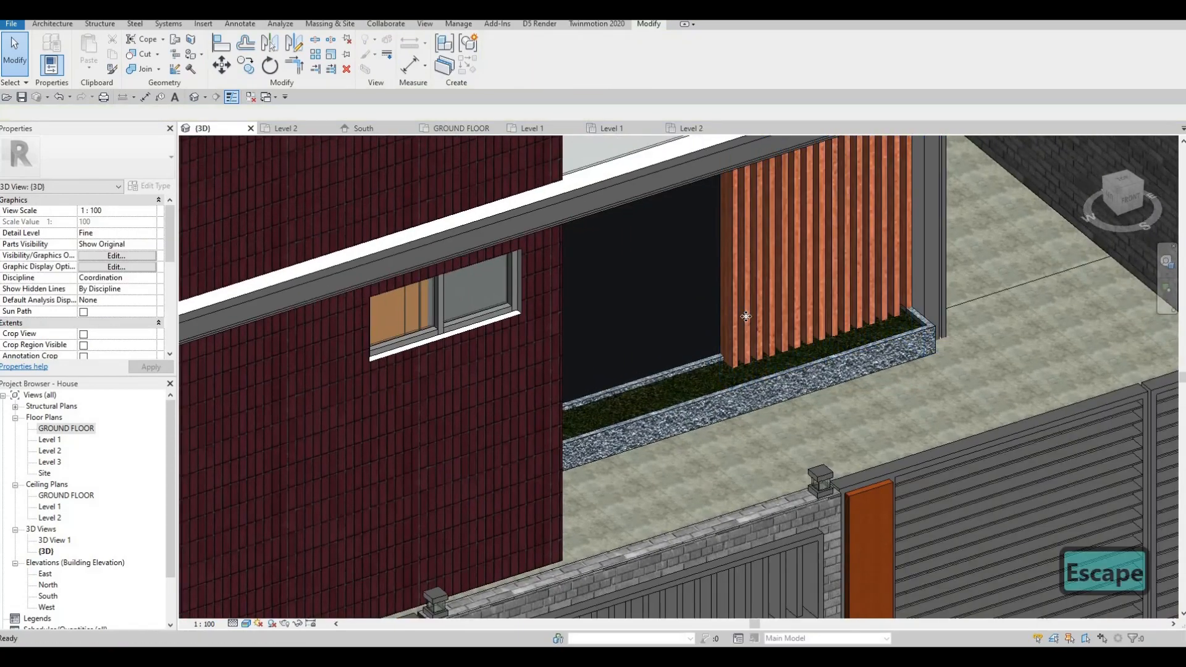
Slightly reduce the size of the slatted screen standing in the planter by shifting one of its faces
{"action": "left_click", "coordinate": [824, 366]}
{"action": "scroll", "coordinate": [821, 365], "scroll_direction": "up", "scroll_amount": 3}
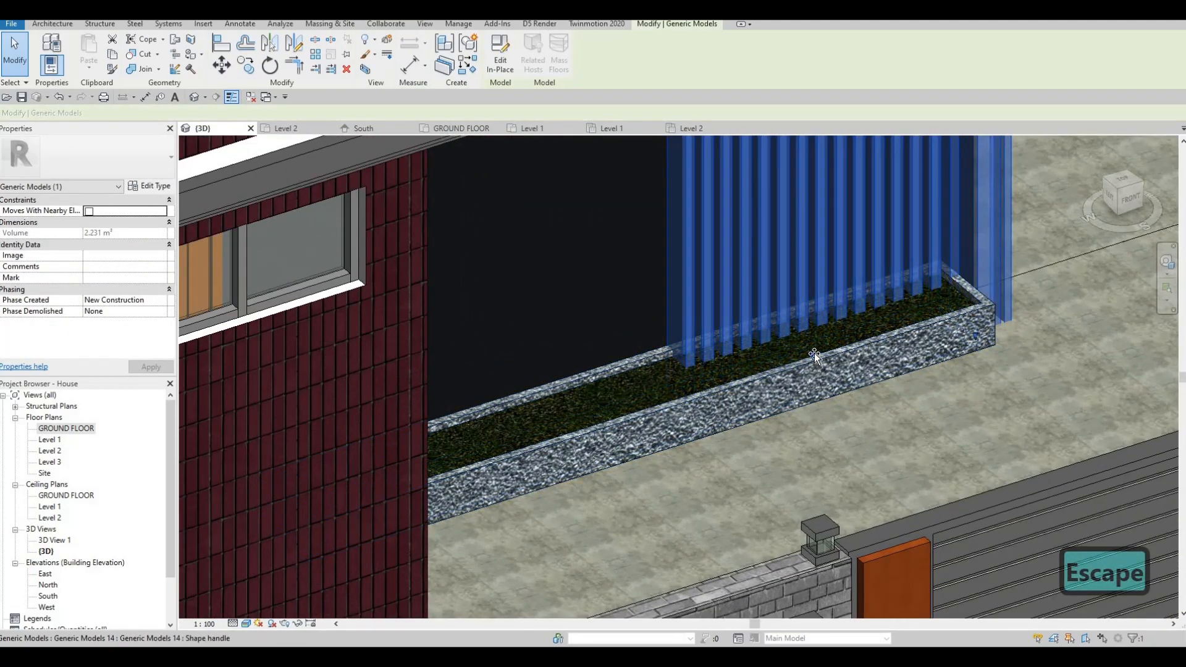
{"action": "left_click_drag", "start_coordinate": [811, 318], "coordinate": [802, 326]}
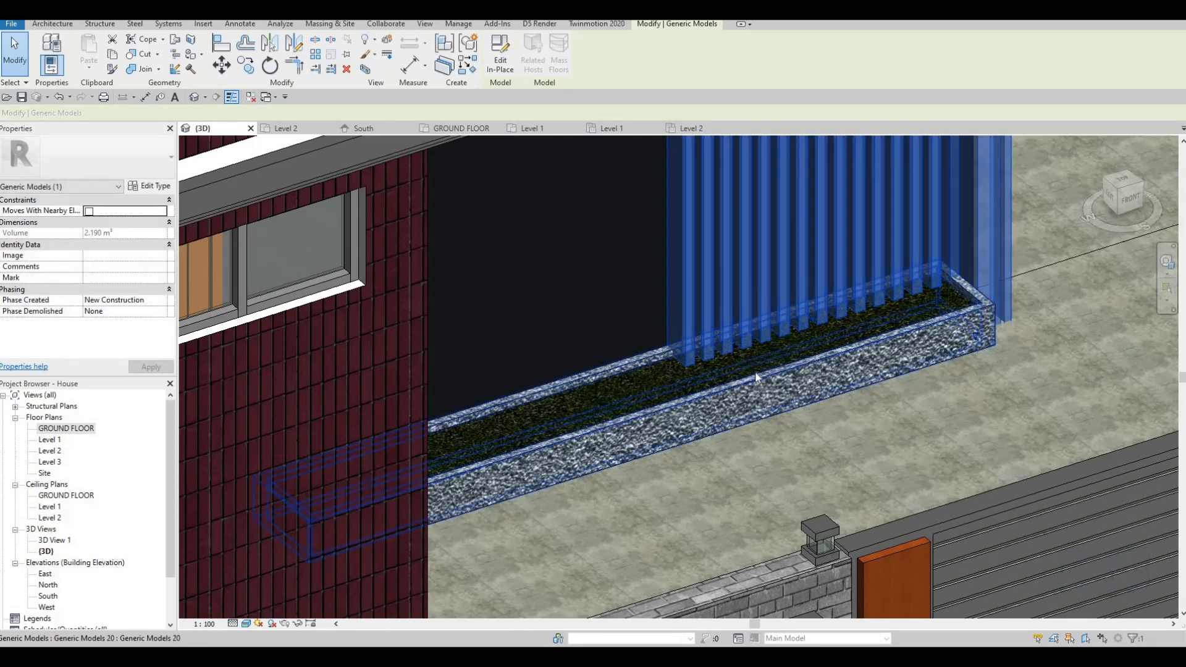
{"action": "key", "text": "Escape"}
{"action": "key", "text": "Escape"}
Examine the planter, the base of the slatted screen and the house's front facade from several angles
{"action": "scroll", "coordinate": [767, 353], "scroll_direction": "up", "scroll_amount": 2}
{"action": "scroll", "coordinate": [740, 313], "scroll_direction": "up", "scroll_amount": 2}
{"action": "scroll", "coordinate": [711, 343], "scroll_direction": "down", "scroll_amount": 3}
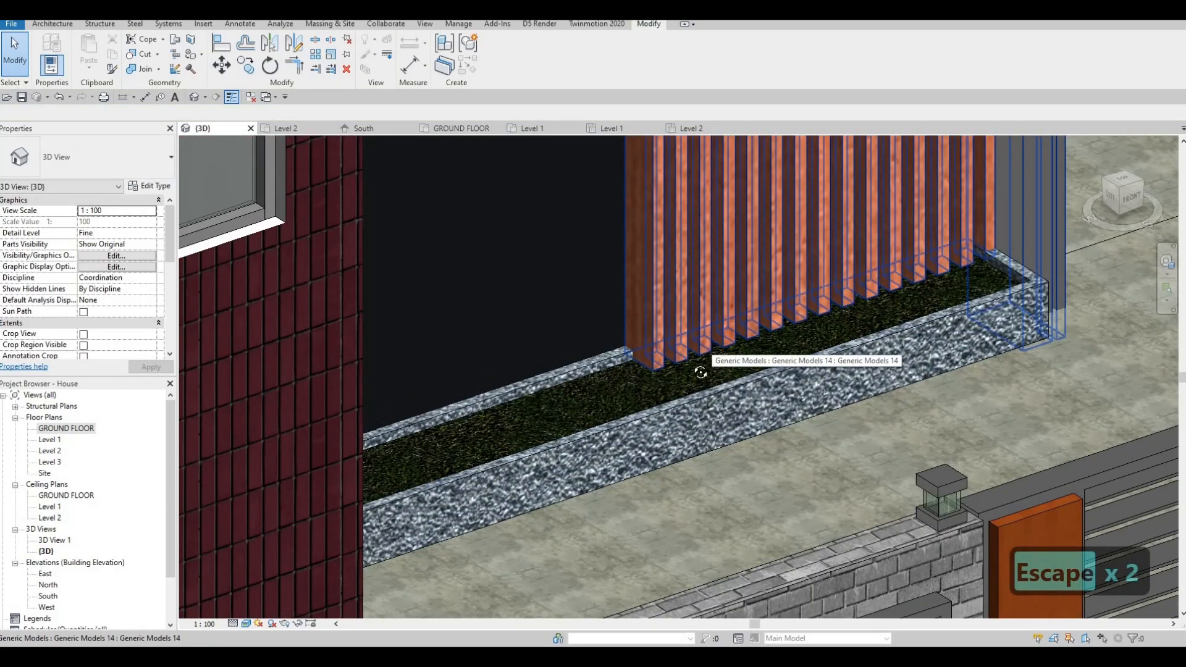
{"action": "middle_click_drag", "start_coordinate": [531, 370], "coordinate": [569, 388], "text": "shift"}
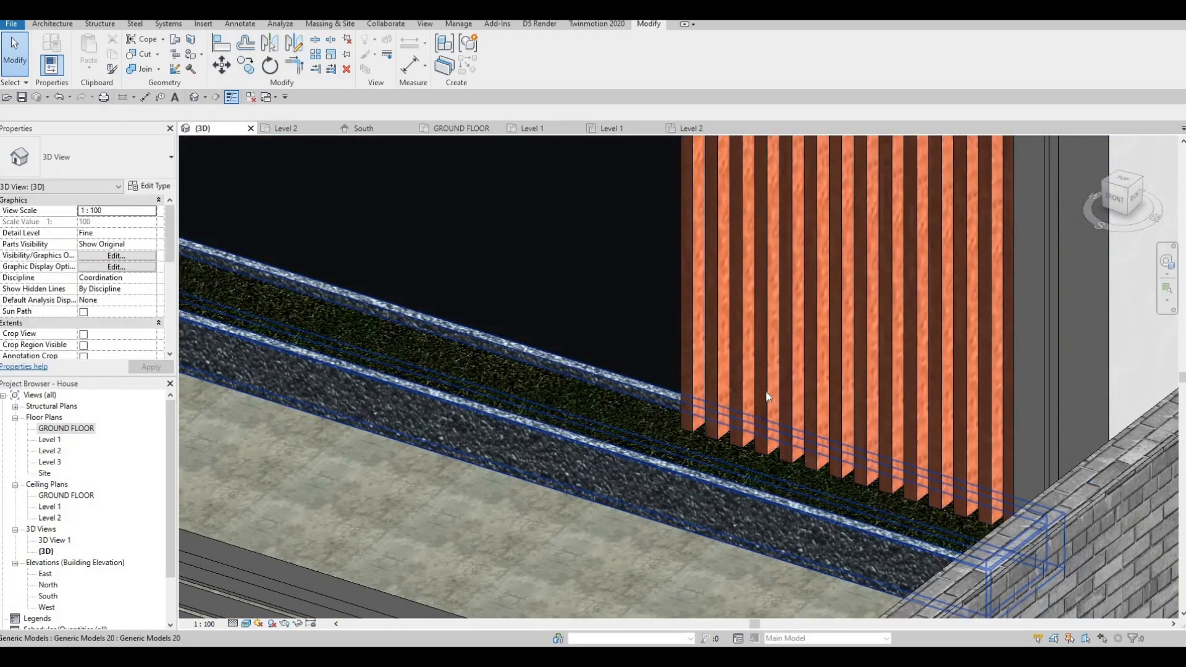
{"action": "middle_click_drag", "start_coordinate": [767, 396], "coordinate": [839, 352], "text": "shift"}
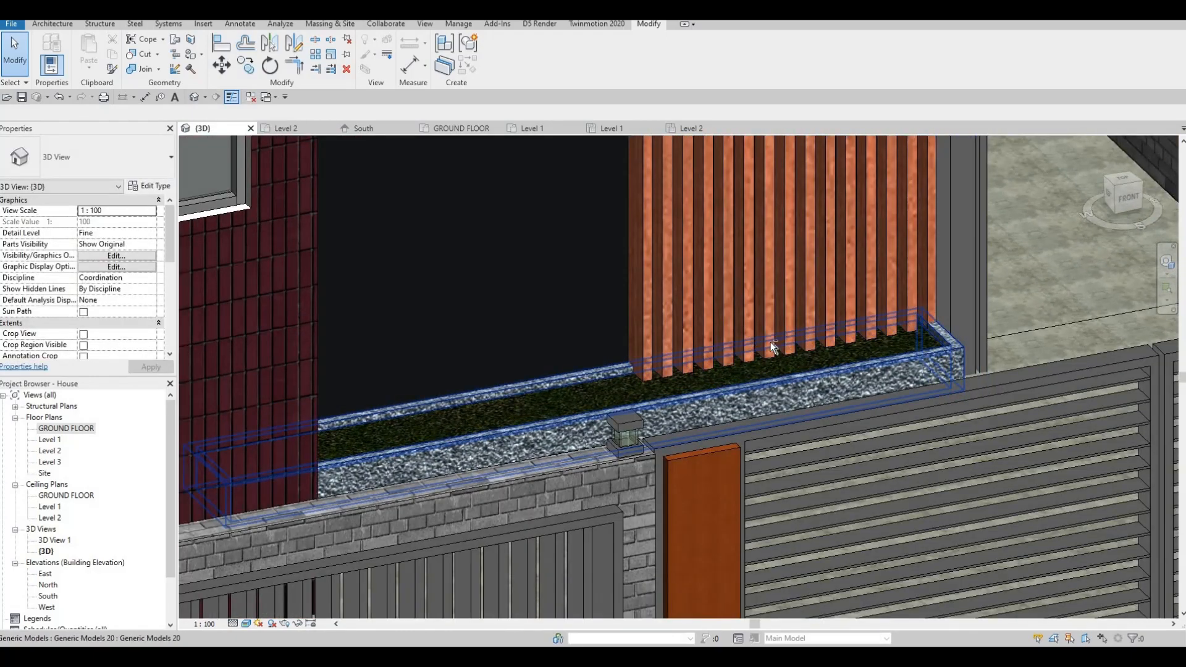
{"action": "scroll", "coordinate": [772, 344], "scroll_direction": "down", "scroll_amount": 4}
{"action": "middle_click_drag", "start_coordinate": [638, 375], "coordinate": [525, 406], "text": "shift"}
{"action": "scroll", "coordinate": [730, 350], "scroll_direction": "up", "scroll_amount": 4}
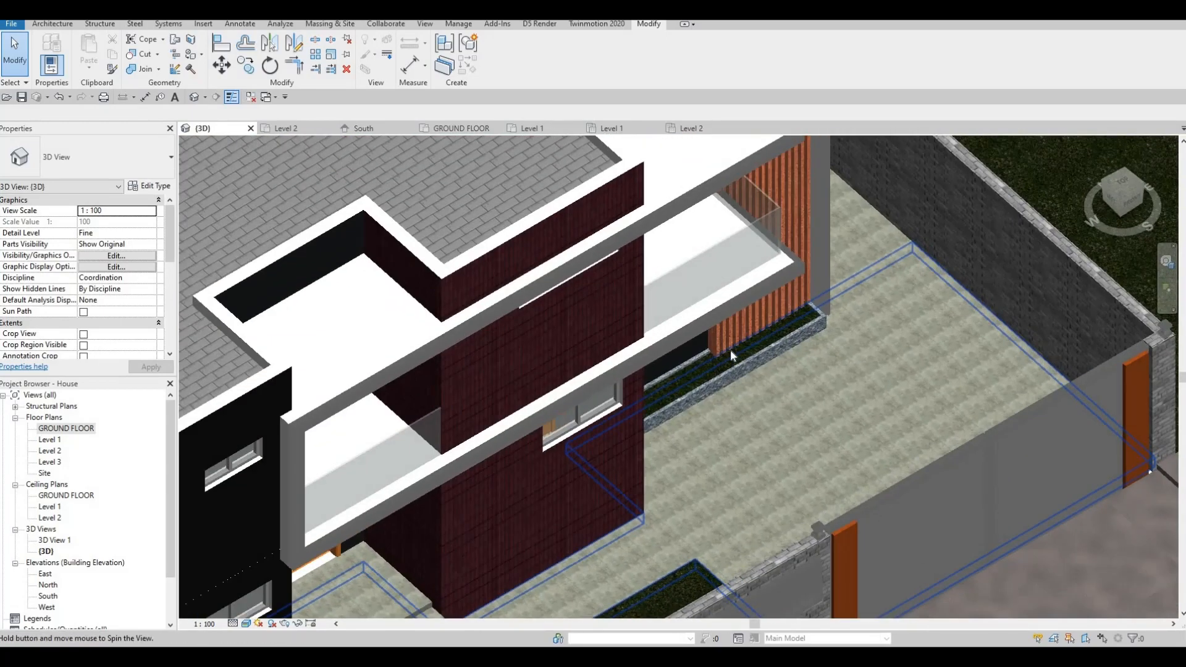
{"action": "scroll", "coordinate": [731, 349], "scroll_direction": "down", "scroll_amount": 1}
{"action": "middle_click_drag", "start_coordinate": [750, 426], "coordinate": [527, 296]}
{"action": "scroll", "coordinate": [687, 365], "scroll_direction": "down", "scroll_amount": 3}
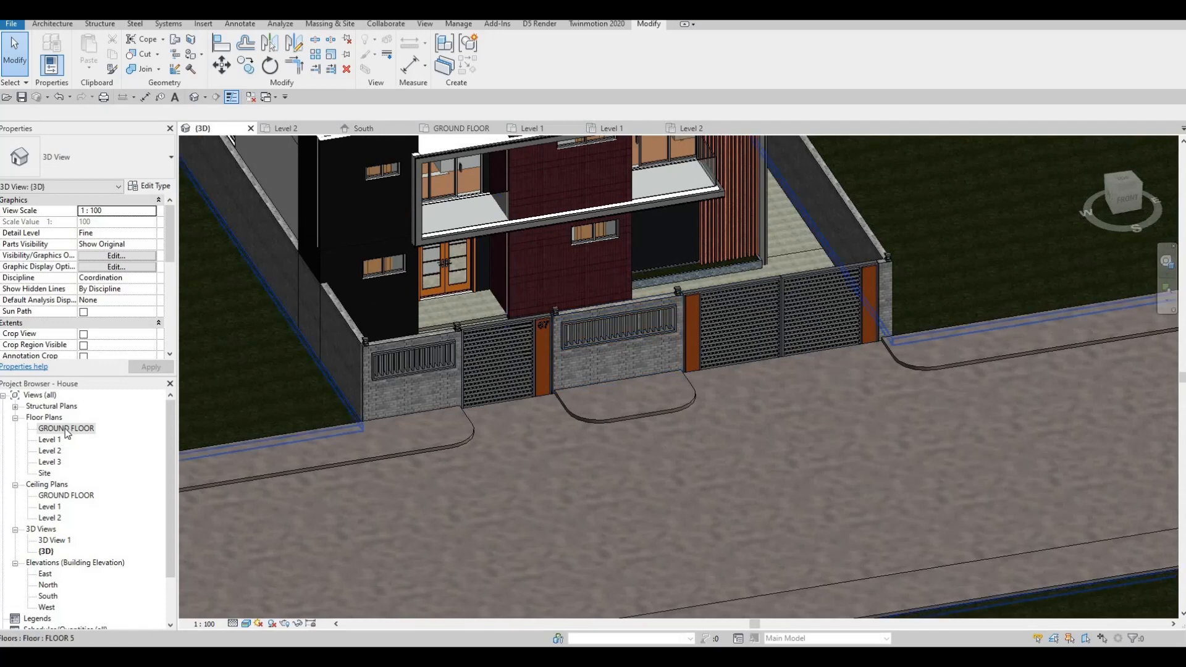
Open the ground floor plan and create an in-place Generic Models component at the street boundary wall
{"action": "double_click", "coordinate": [66, 429]}
{"action": "scroll", "coordinate": [556, 336], "scroll_direction": "down", "scroll_amount": 4}
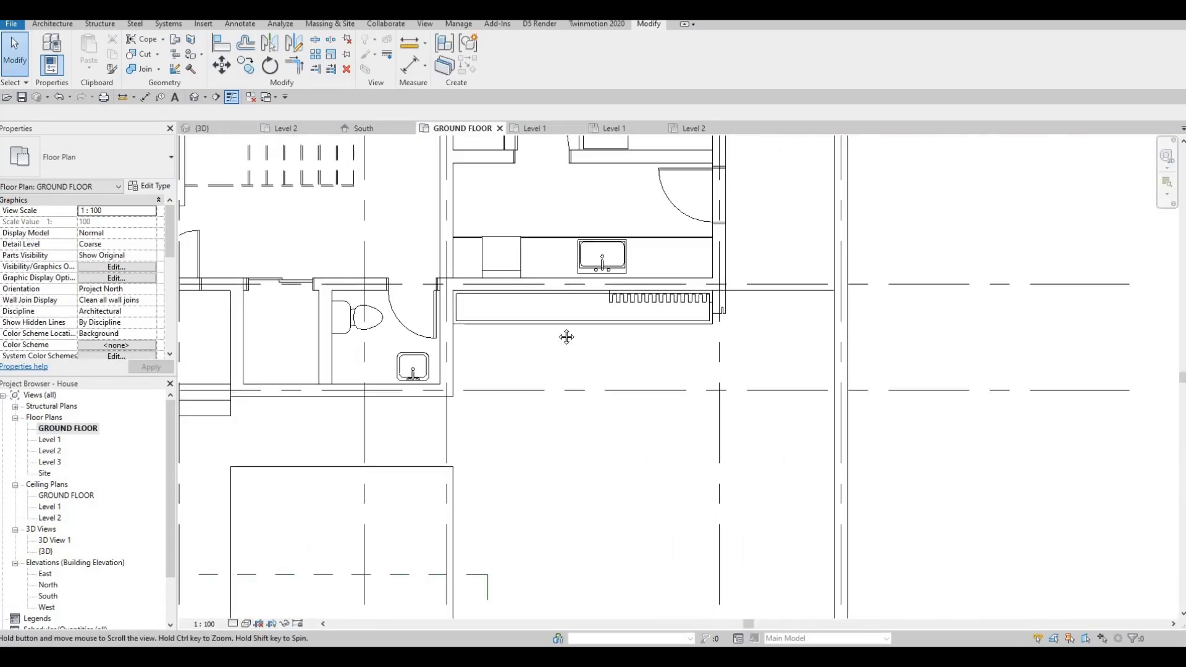
{"action": "scroll", "coordinate": [554, 407], "scroll_direction": "down", "scroll_amount": 4}
{"action": "scroll", "coordinate": [554, 406], "scroll_direction": "up", "scroll_amount": 5}
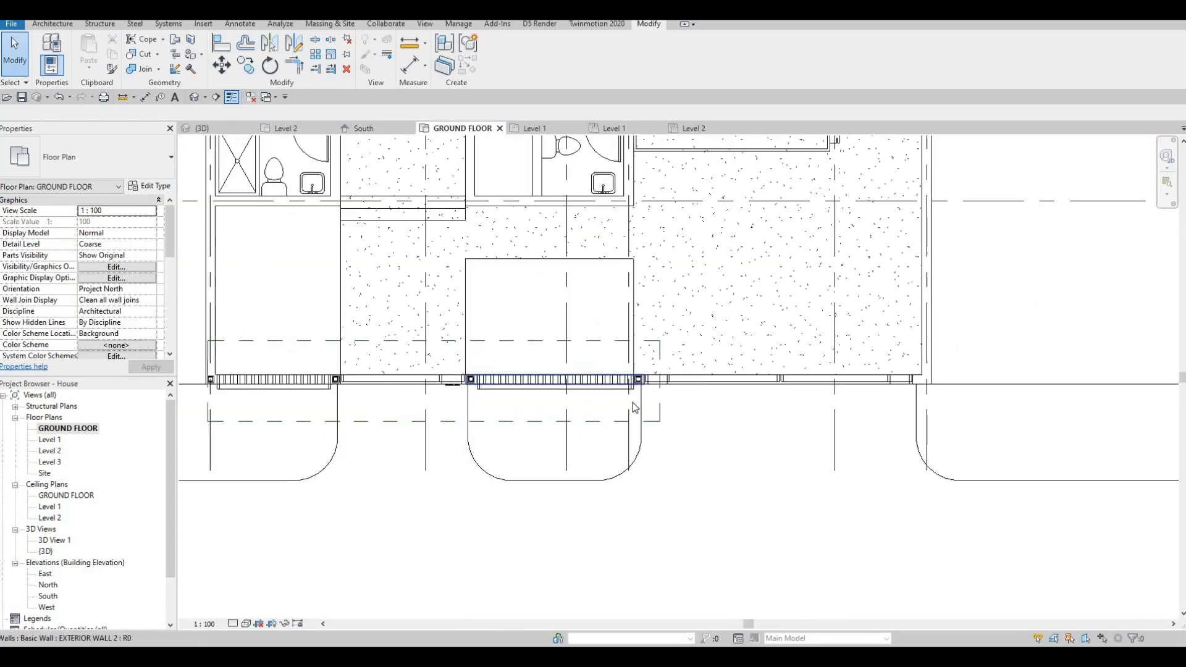
{"action": "middle_click_drag", "start_coordinate": [636, 386], "coordinate": [645, 368]}
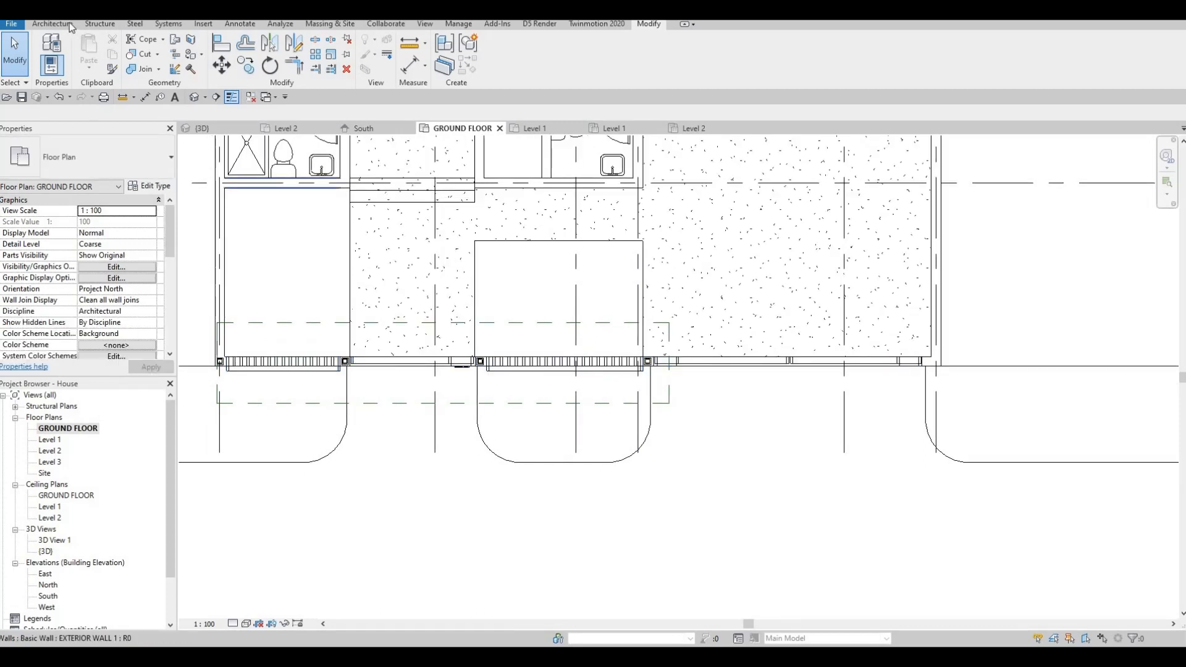
{"action": "left_click", "coordinate": [53, 23]}
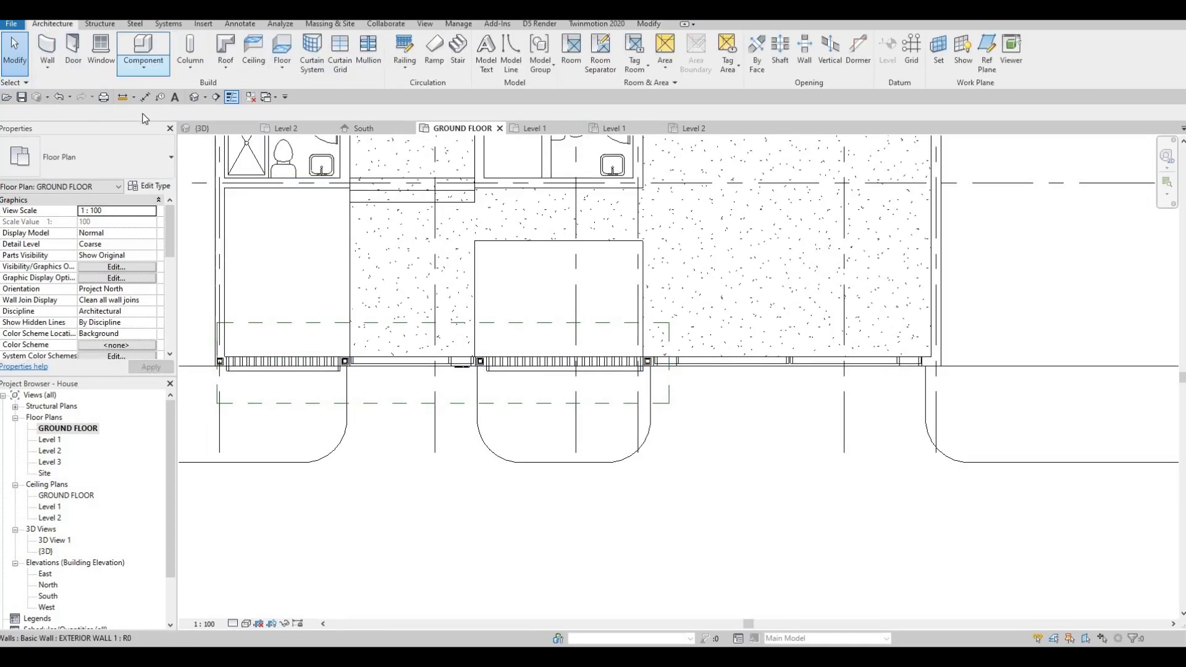
{"action": "left_click", "coordinate": [143, 67]}
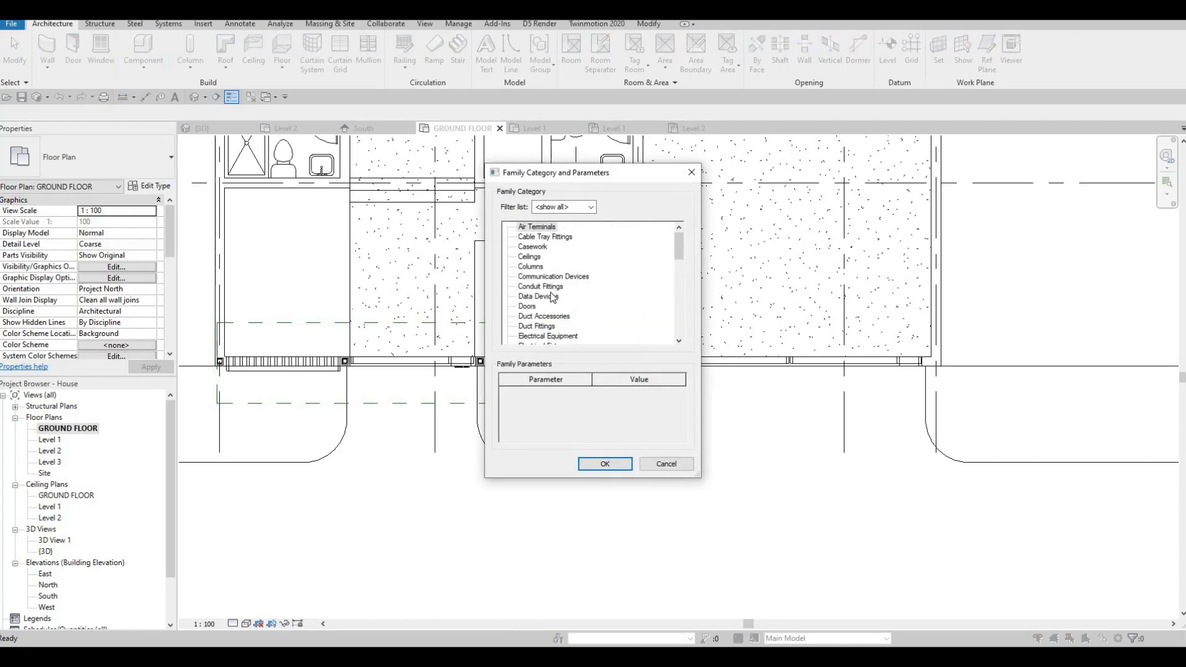
{"action": "scroll", "coordinate": [553, 297], "scroll_direction": "down", "scroll_amount": 2}
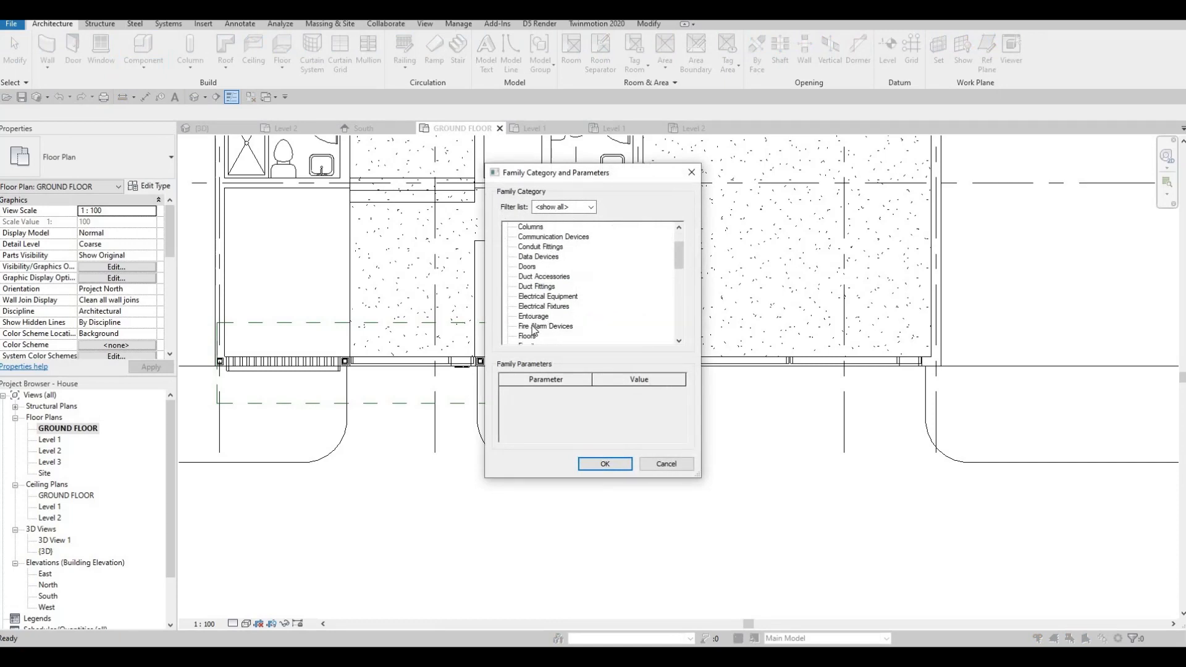
{"action": "left_click", "coordinate": [605, 464]}
{"action": "left_click", "coordinate": [591, 354]}
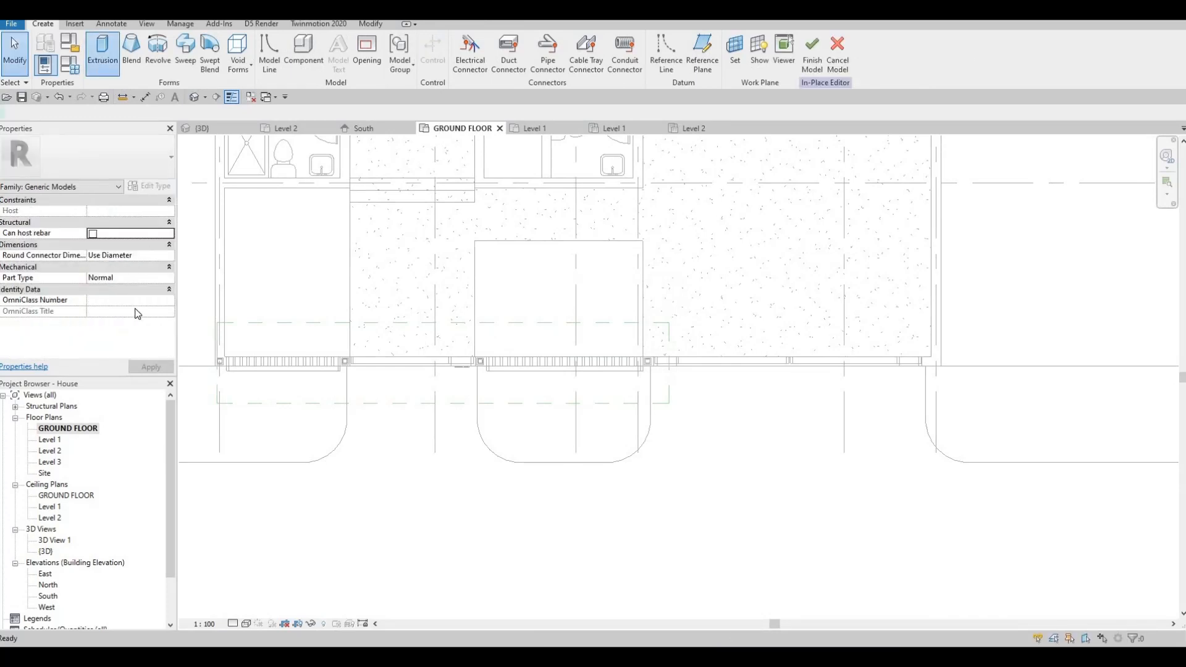
Start a Blue Stone extrusion and sketch a rectangle about 2620 by 420 mm outside the left slatted section of the boundary wall
{"action": "left_click", "coordinate": [126, 290]}
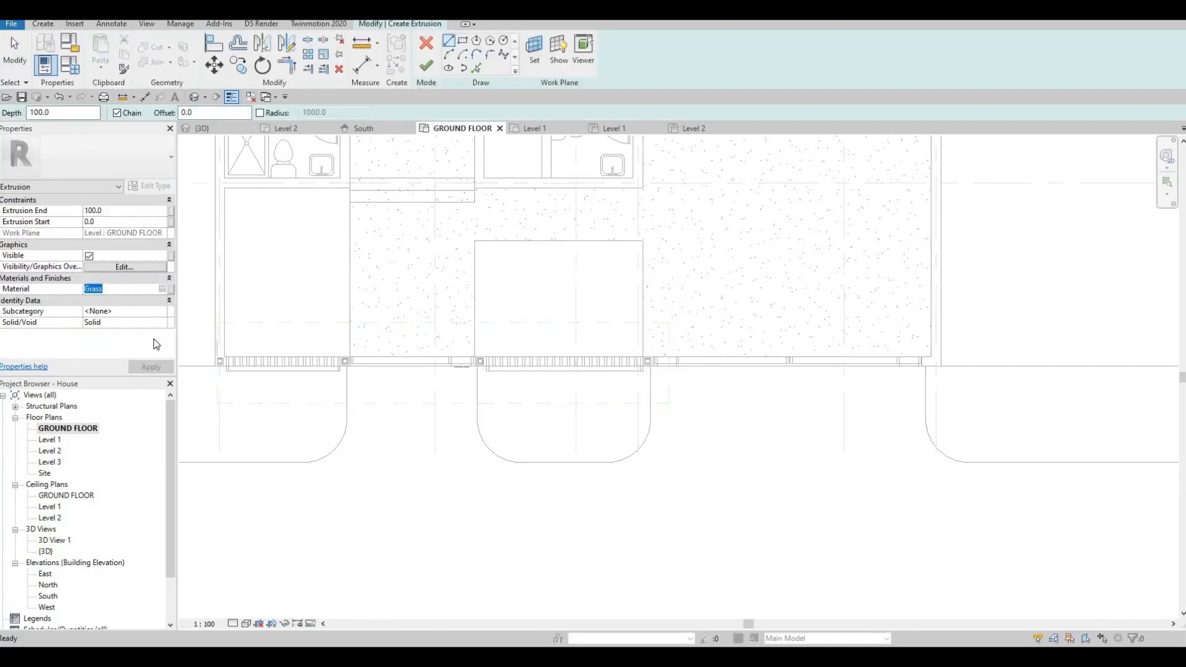
{"action": "type", "text": "Blue Stone"}
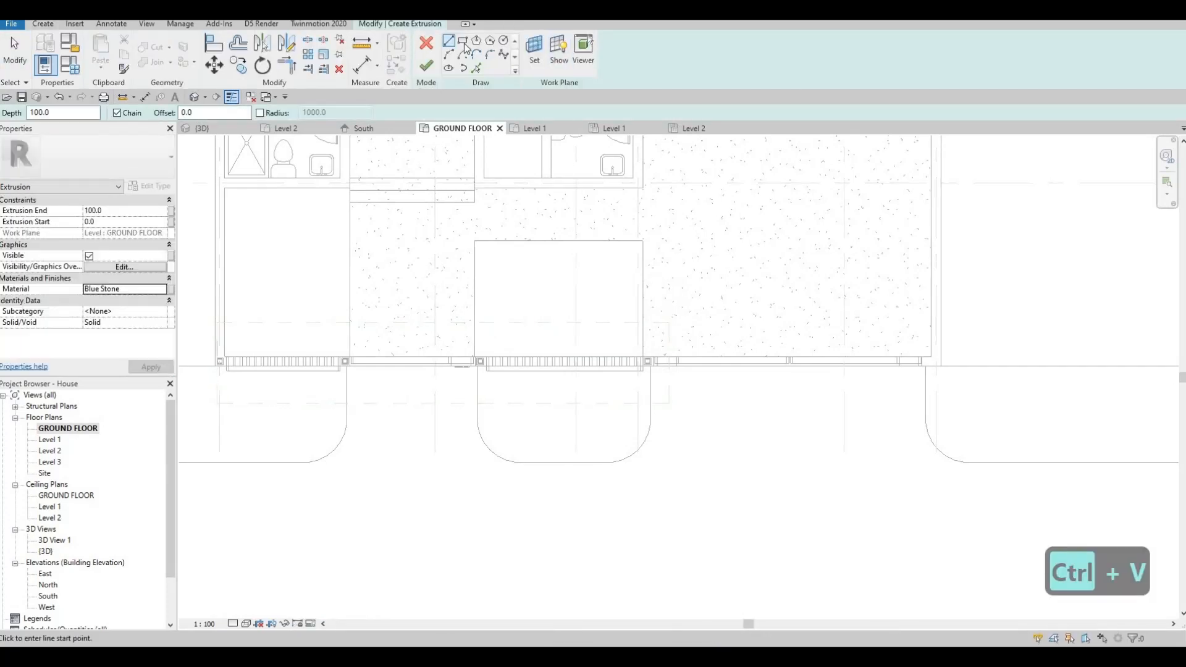
{"action": "key", "text": "r"}
{"action": "key", "text": "c"}
{"action": "scroll", "coordinate": [360, 392], "scroll_direction": "up", "scroll_amount": 3}
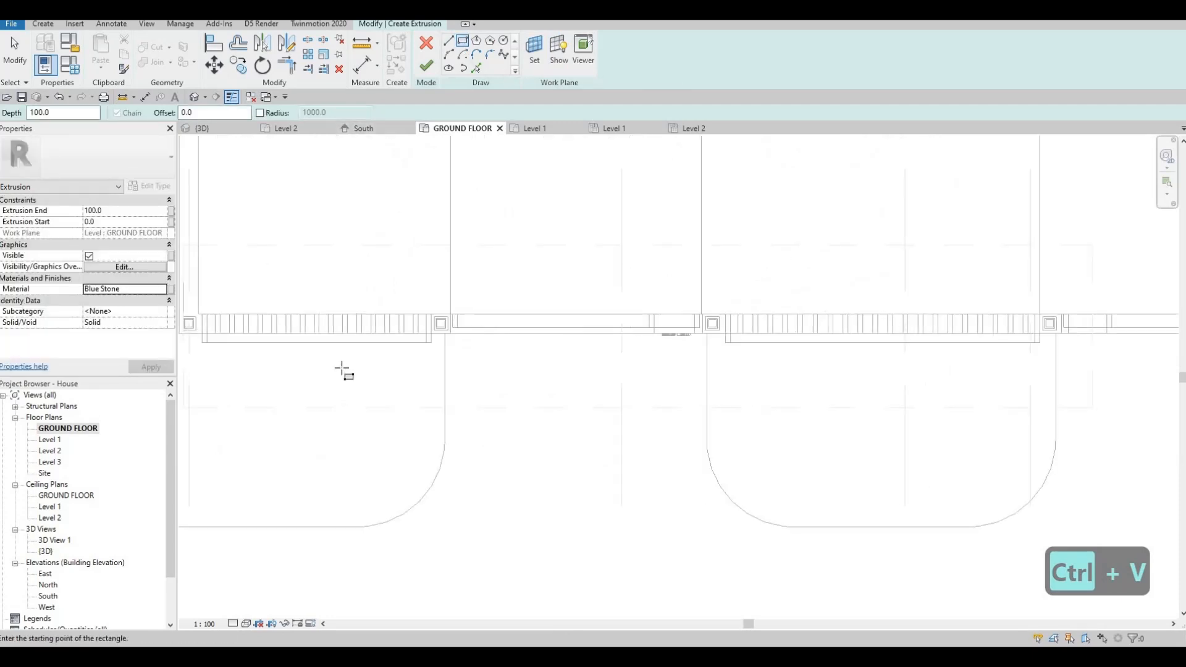
{"action": "scroll", "coordinate": [259, 326], "scroll_direction": "up", "scroll_amount": 2}
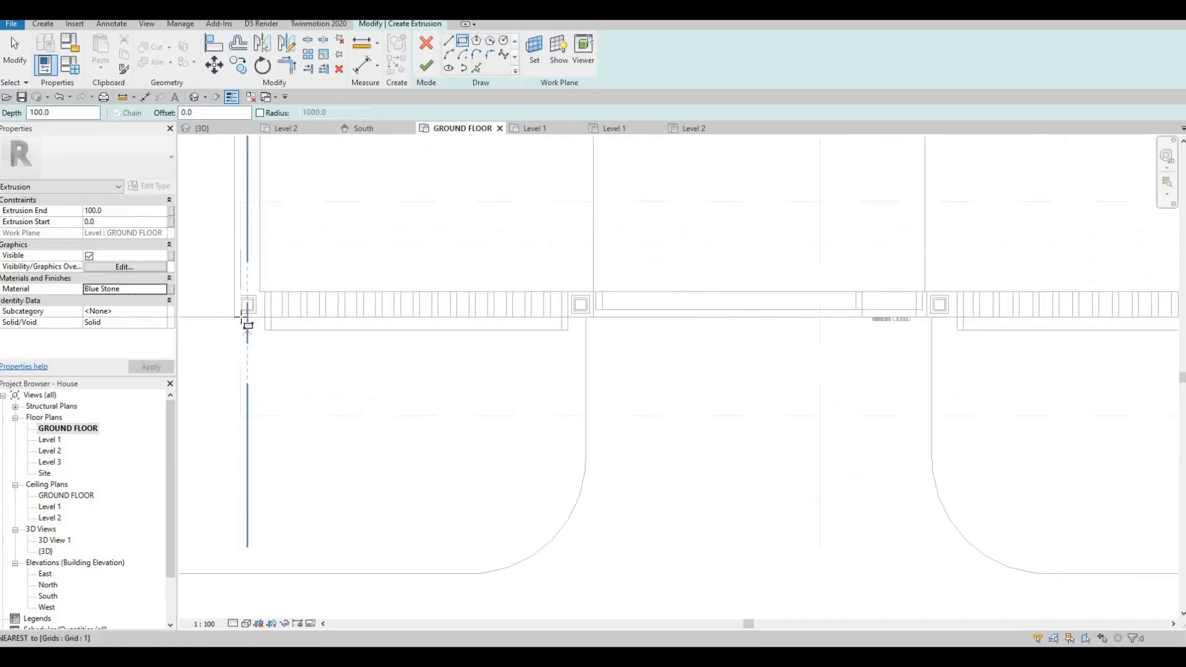
{"action": "left_click", "coordinate": [240, 318]}
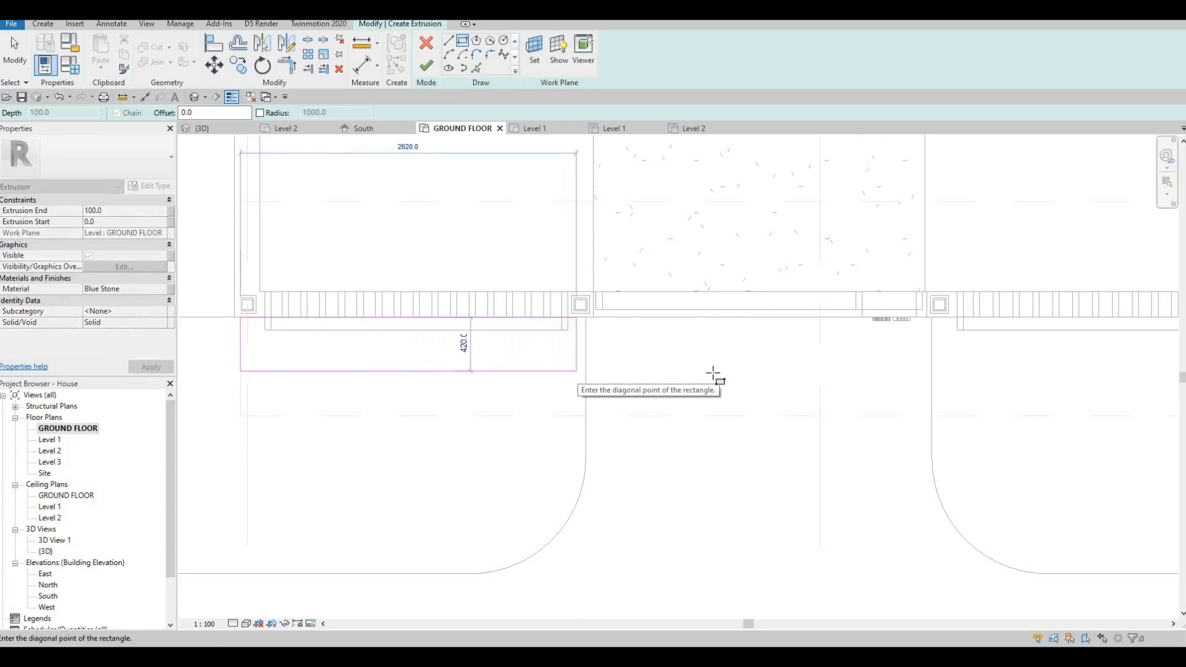
{"action": "left_click", "coordinate": [576, 372]}
Sketch a second rectangle about 3340 by 420 mm outside the right slatted section of the boundary wall, between its two posts
{"action": "middle_click_drag", "start_coordinate": [955, 327], "coordinate": [613, 329]}
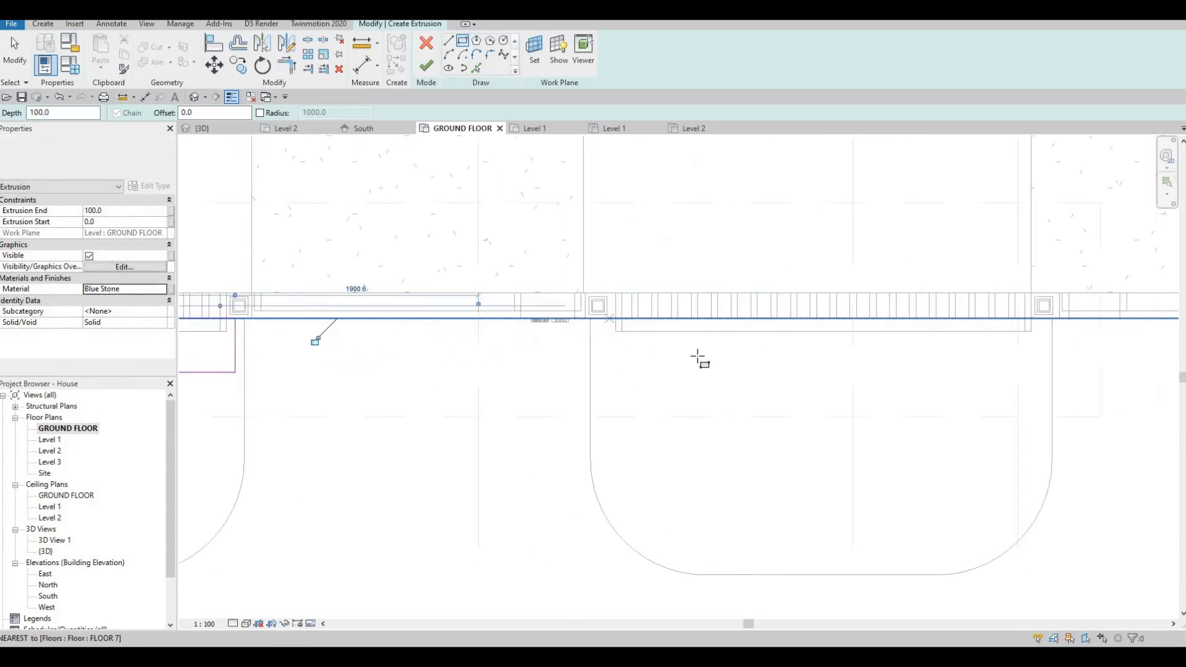
{"action": "left_click", "coordinate": [609, 319]}
{"action": "middle_click_drag", "start_coordinate": [1032, 374], "coordinate": [863, 377]}
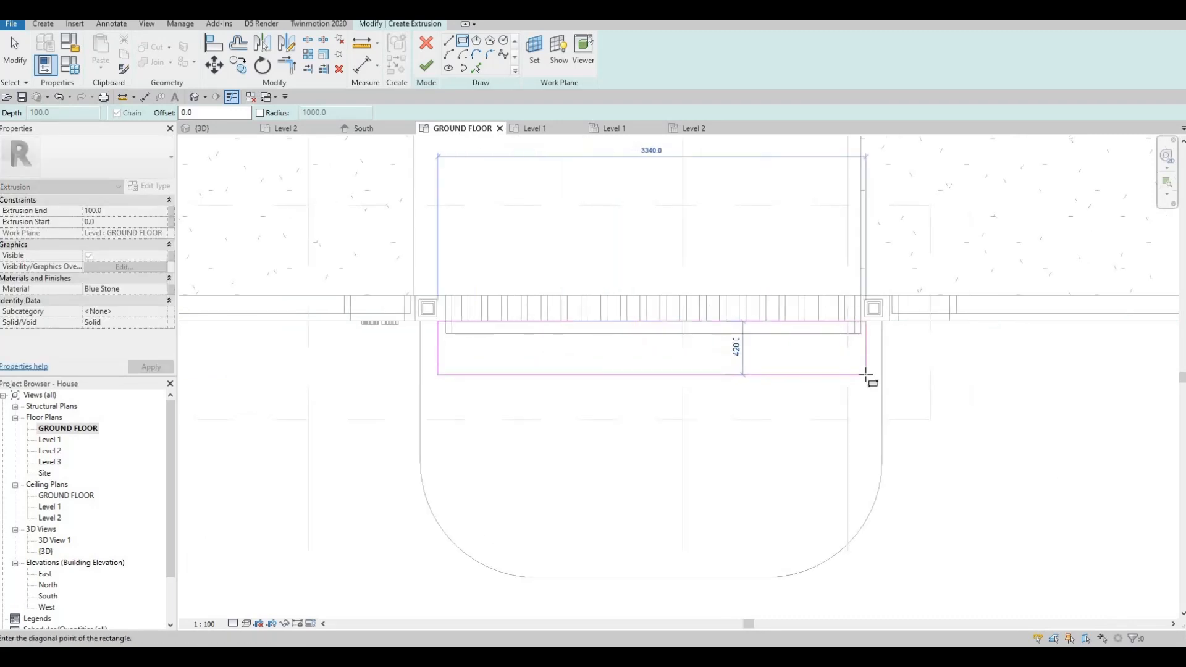
{"action": "left_click", "coordinate": [718, 366]}
{"action": "scroll", "coordinate": [766, 352], "scroll_direction": "down", "scroll_amount": 4}
{"action": "key", "text": "Escape"}
{"action": "key", "text": "Escape"}
{"action": "key", "text": "Escape"}
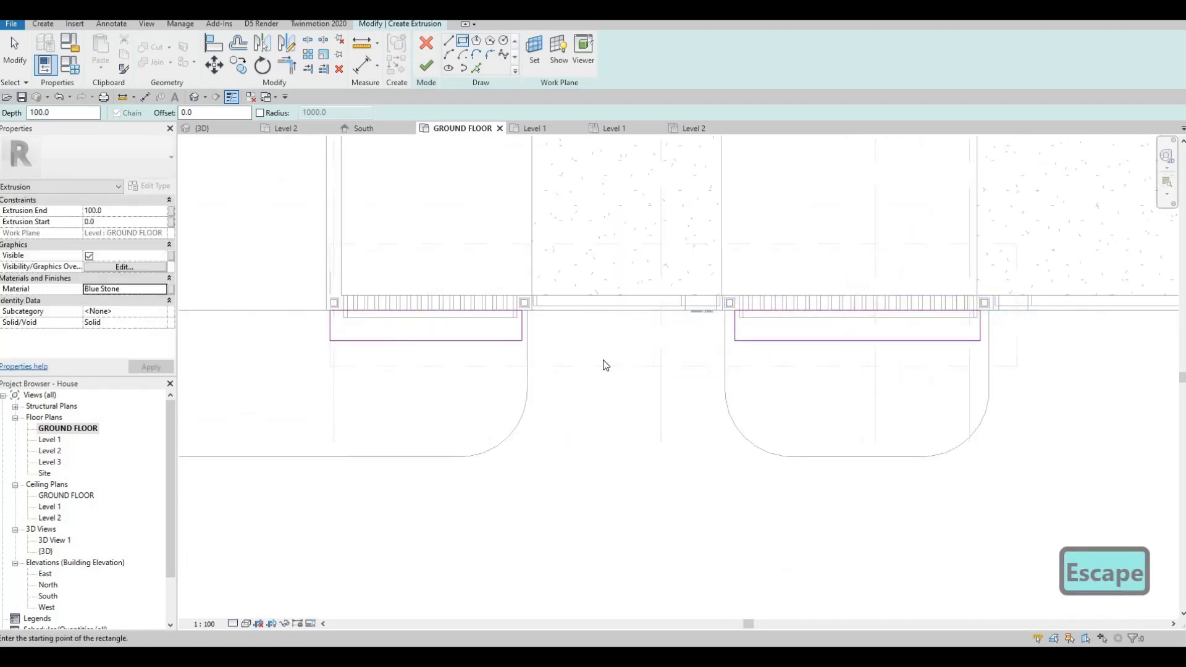
Shift the street-side edges of both rectangles outward together until the outlines are about 540 mm deep
{"action": "left_click", "coordinate": [783, 342]}
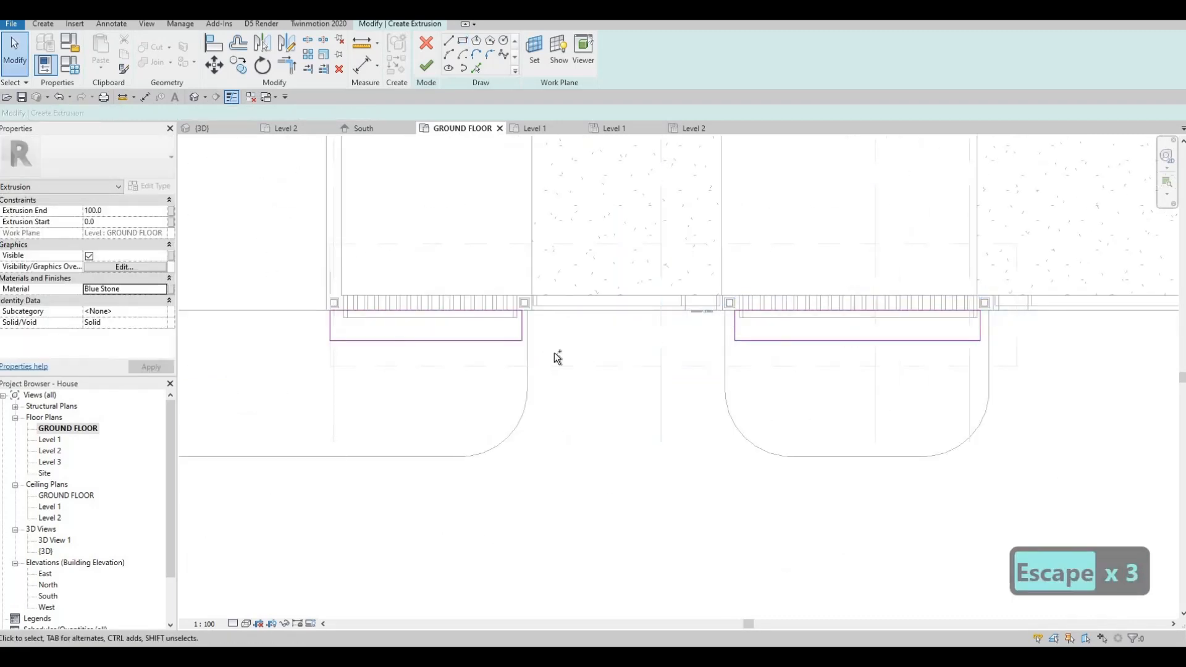
{"action": "left_click", "coordinate": [494, 339], "text": "ctrl"}
{"action": "key", "text": "Down"}
{"action": "key", "text": "Down"}
{"action": "key", "text": "Down"}
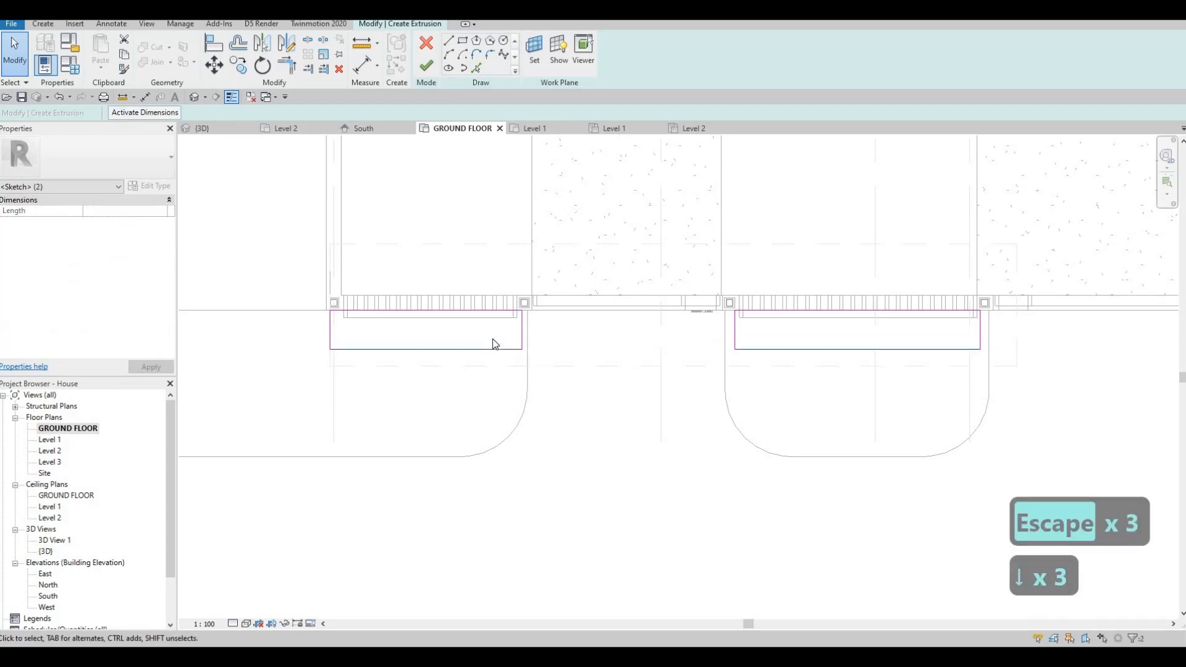
{"action": "key", "text": "Escape"}
{"action": "key", "text": "Escape"}
{"action": "key", "text": "Escape"}
Align the street-side edge of the left rectangle with that of the right rectangle
{"action": "key", "text": "a"}
{"action": "key", "text": "l"}
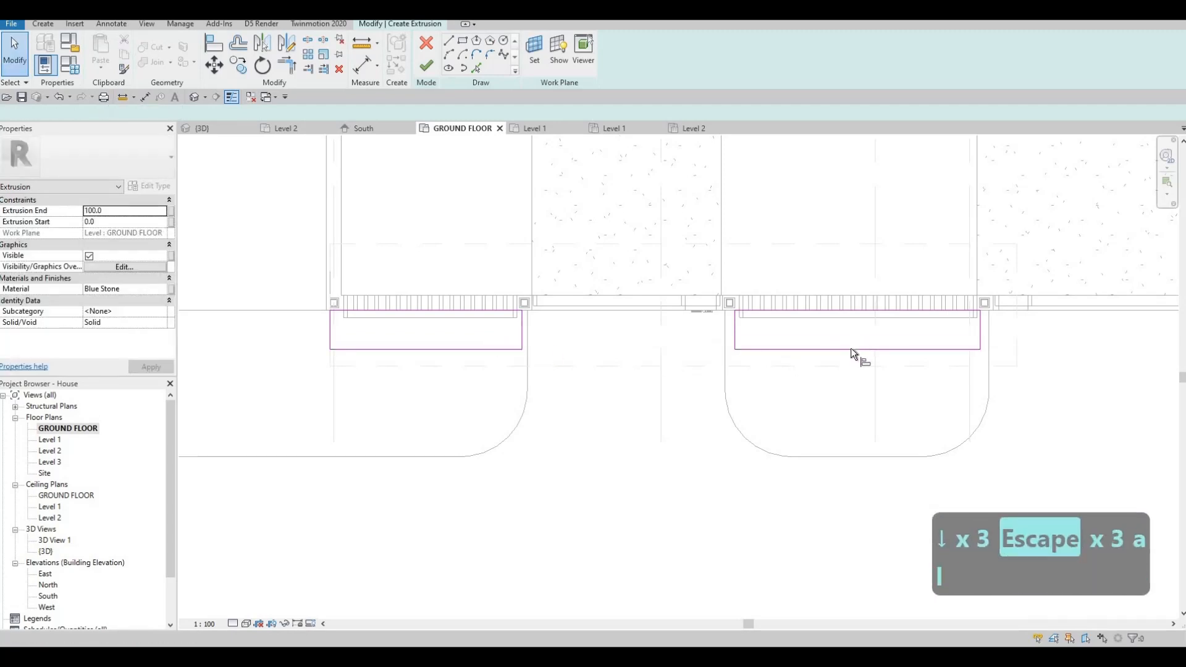
{"action": "left_click", "coordinate": [851, 348]}
{"action": "left_click", "coordinate": [485, 348]}
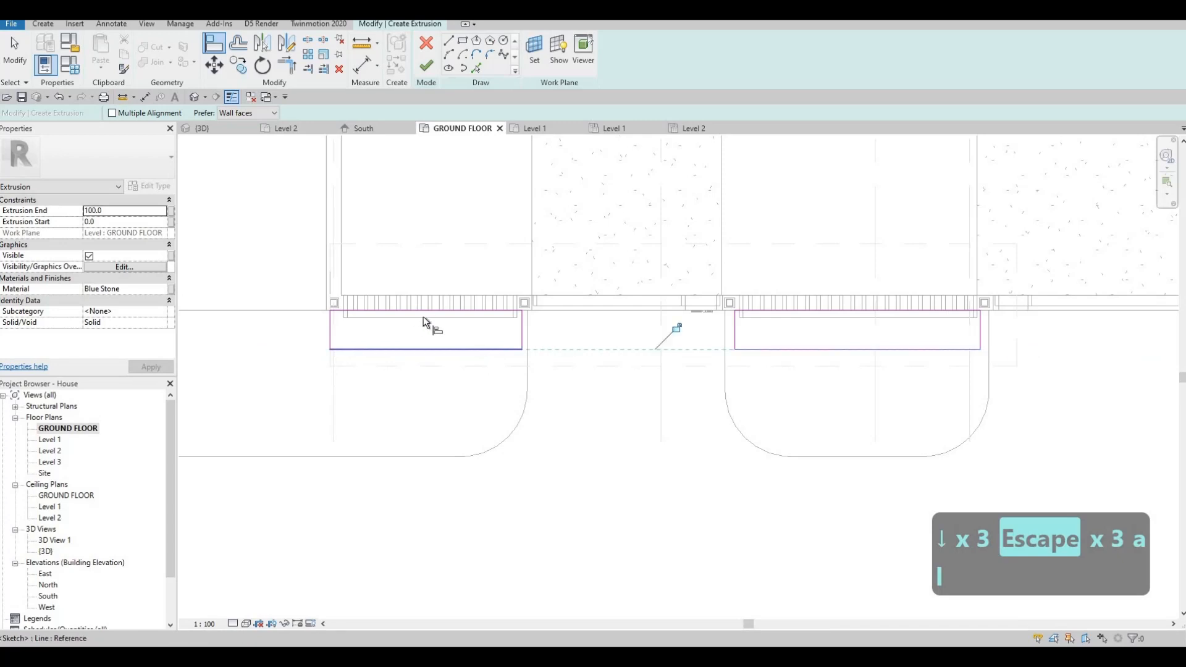
{"action": "key", "text": "Escape"}
{"action": "key", "text": "Escape"}
{"action": "key", "text": "Escape"}
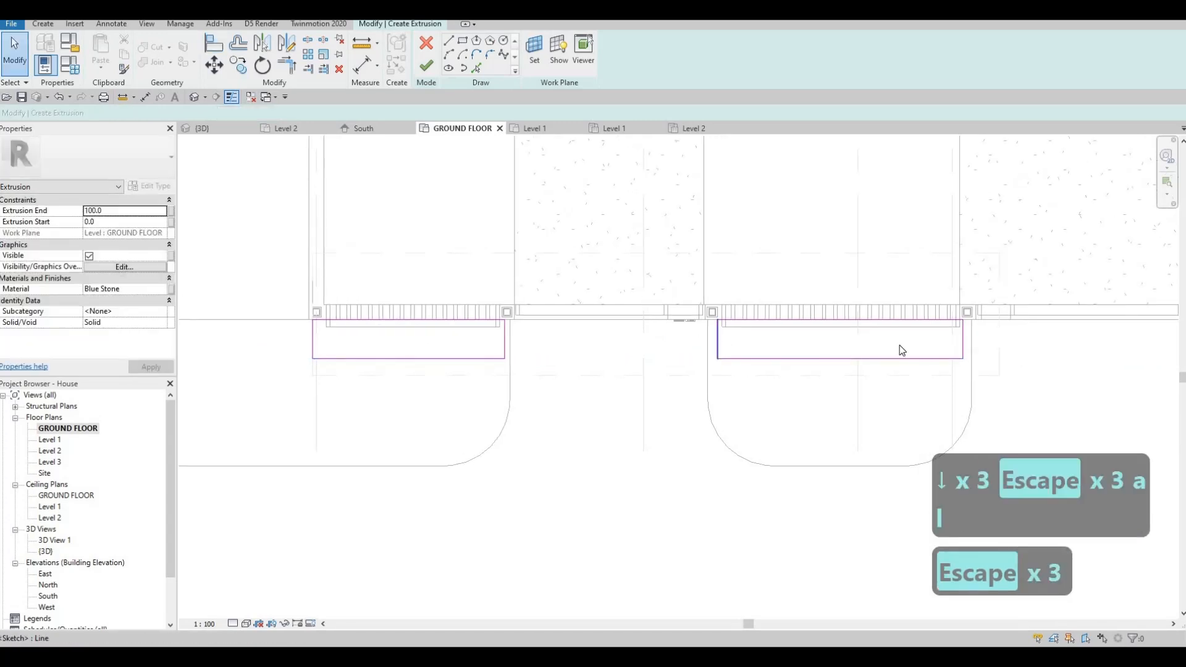
Nudge the left end of the right rectangle slightly outward and the left end of the left rectangle slightly inward
{"action": "scroll", "coordinate": [673, 336], "scroll_direction": "up", "scroll_amount": 2}
{"action": "key", "text": "Escape"}
{"action": "left_click", "coordinate": [657, 311]}
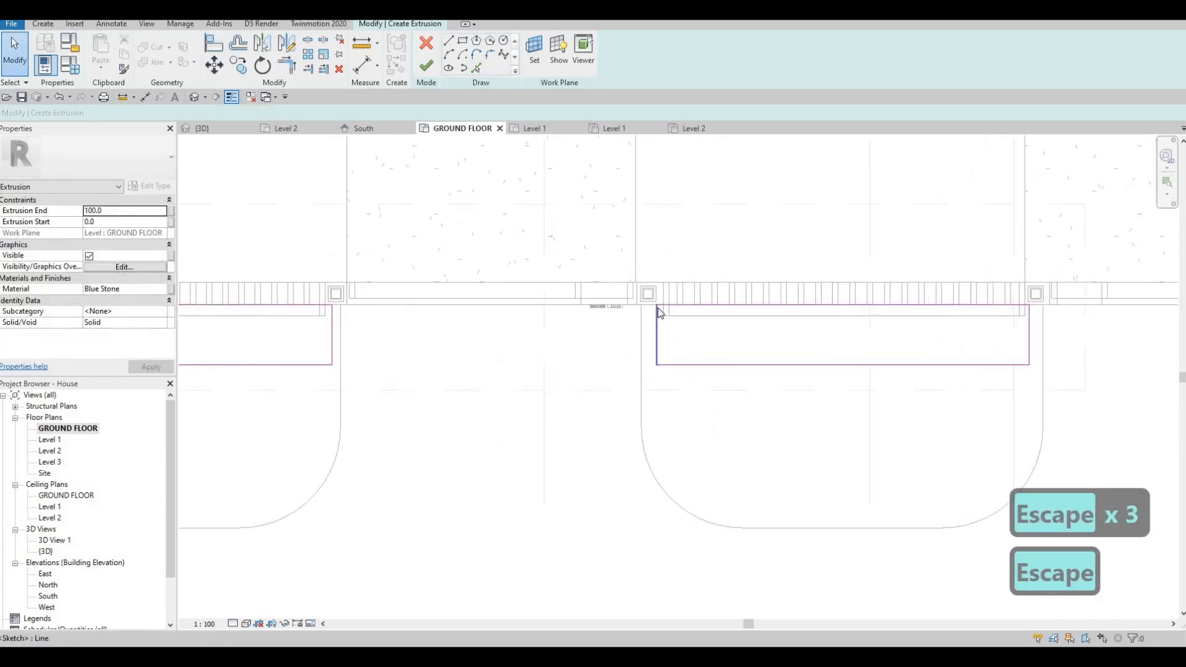
{"action": "key", "text": "Escape"}
{"action": "scroll", "coordinate": [540, 299], "scroll_direction": "down", "scroll_amount": 2}
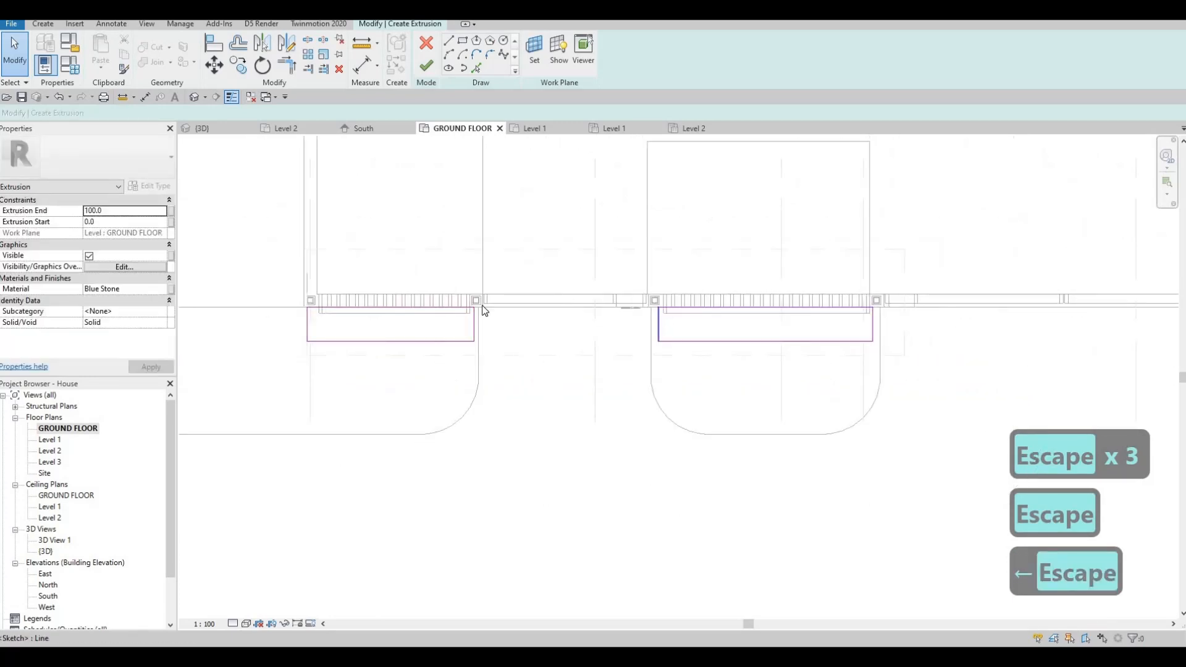
{"action": "left_click", "coordinate": [316, 321]}
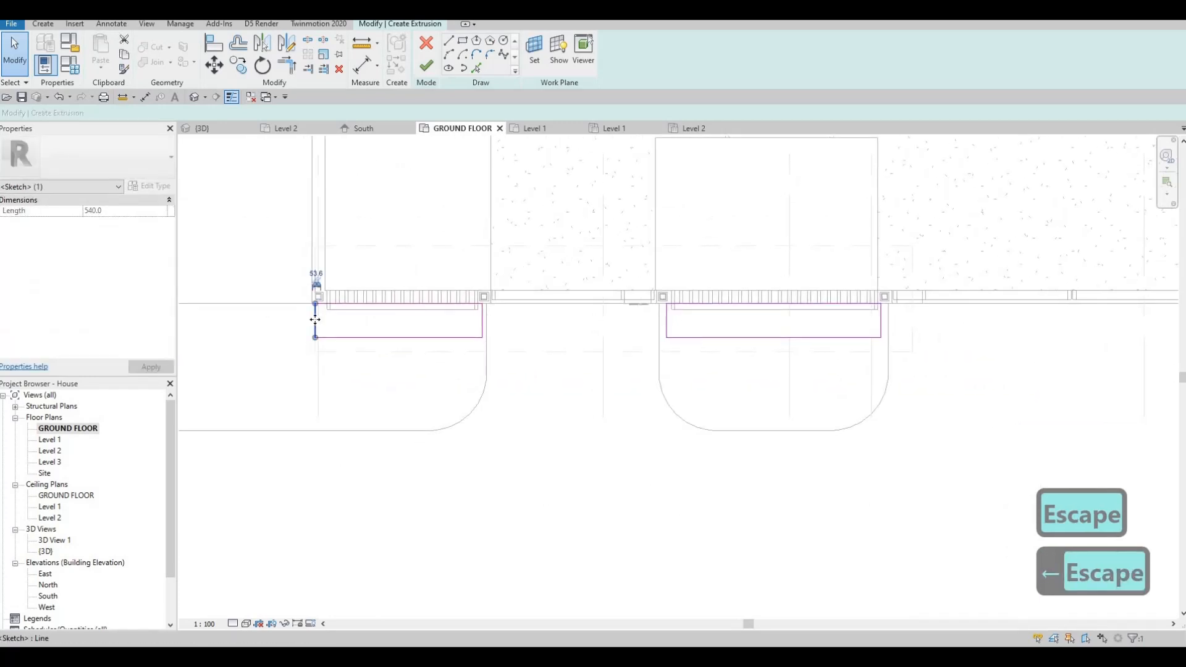
{"action": "key", "text": "Right"}
{"action": "key", "text": "Right"}
{"action": "key", "text": "Escape"}
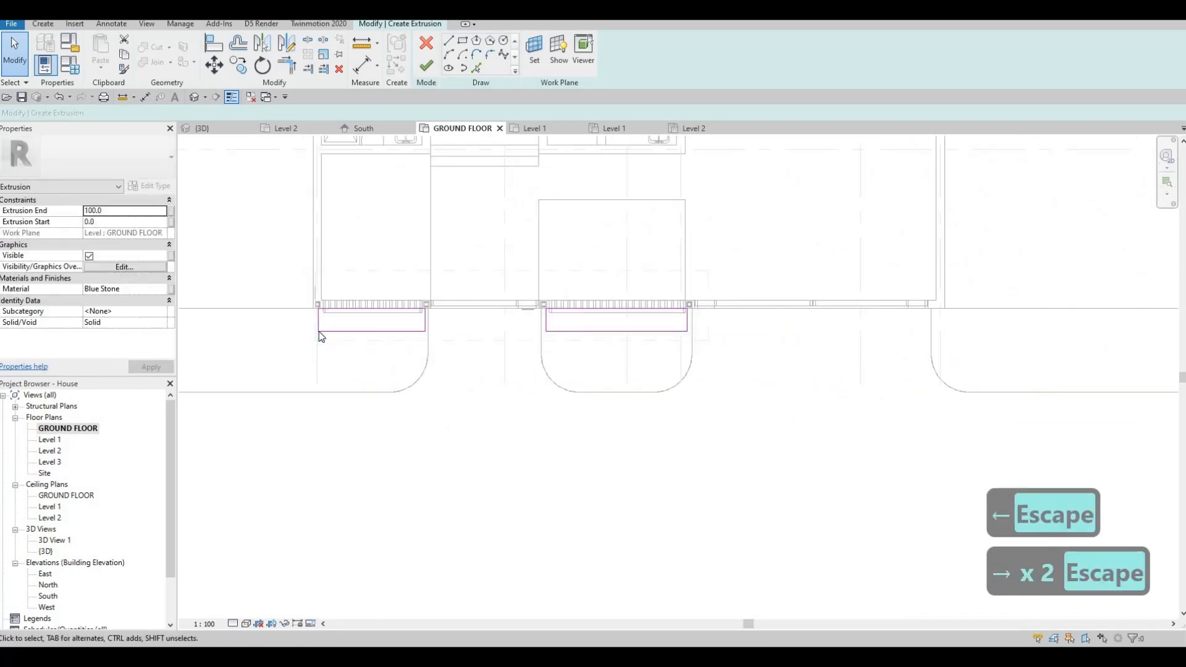
{"action": "scroll", "coordinate": [670, 344], "scroll_direction": "down", "scroll_amount": 3}
{"action": "scroll", "coordinate": [804, 352], "scroll_direction": "up", "scroll_amount": 2}
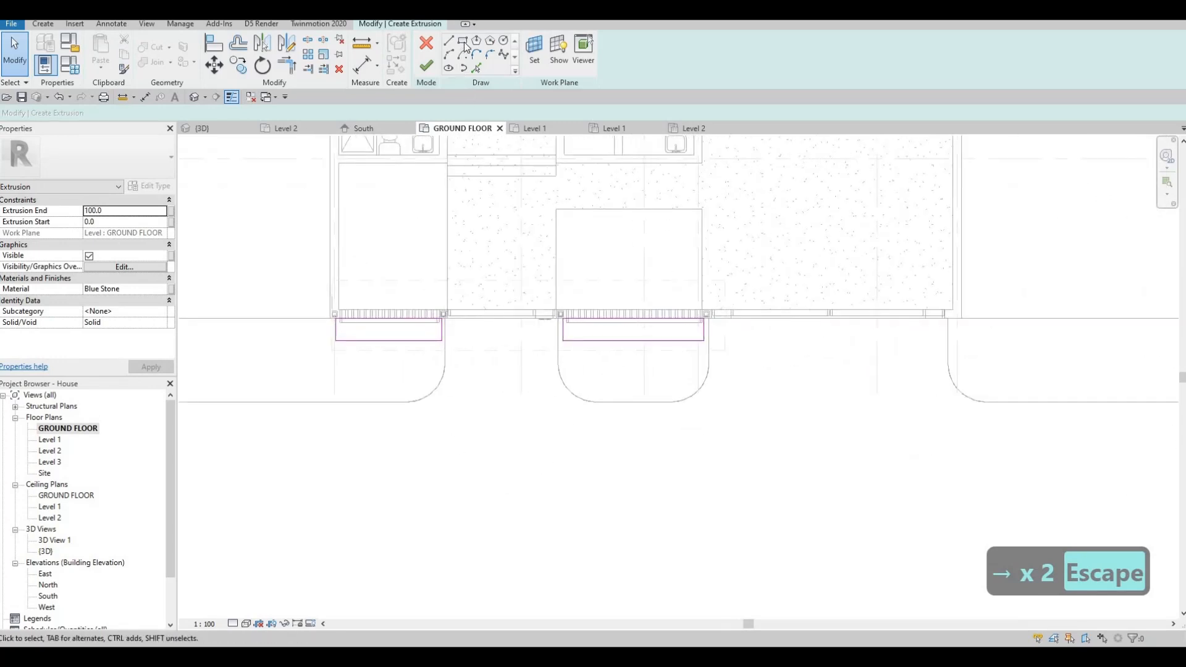
Sketch an inner rectangle offset 50 mm inside each of the two planter outlines
{"action": "left_click", "coordinate": [464, 42]}
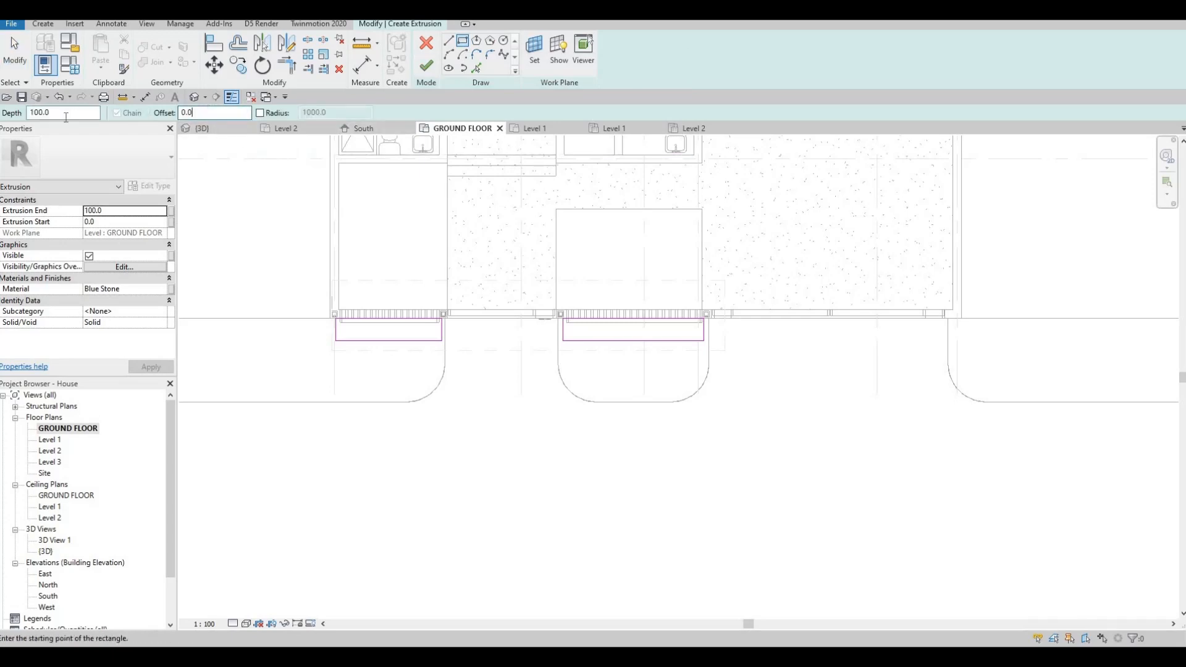
{"action": "type", "text": "50"}
{"action": "key", "text": "Return"}
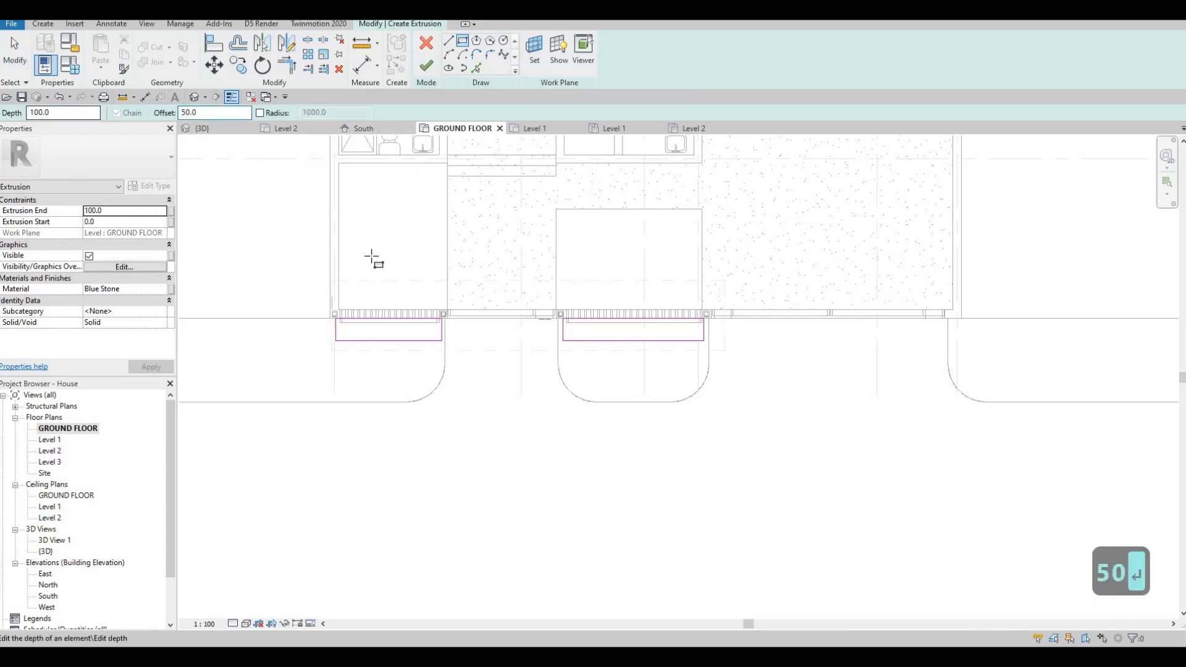
{"action": "scroll", "coordinate": [299, 369], "scroll_direction": "up", "scroll_amount": 3}
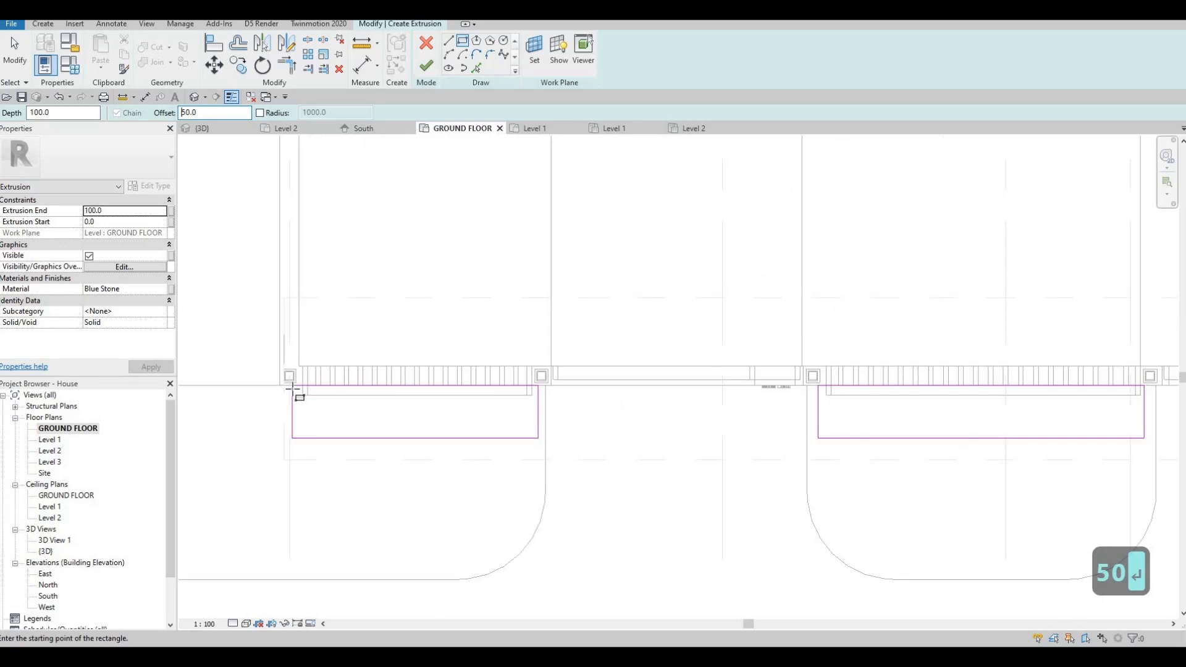
{"action": "key", "text": "space"}
{"action": "left_click", "coordinate": [538, 438]}
{"action": "middle_click_drag", "start_coordinate": [819, 387], "coordinate": [421, 332]}
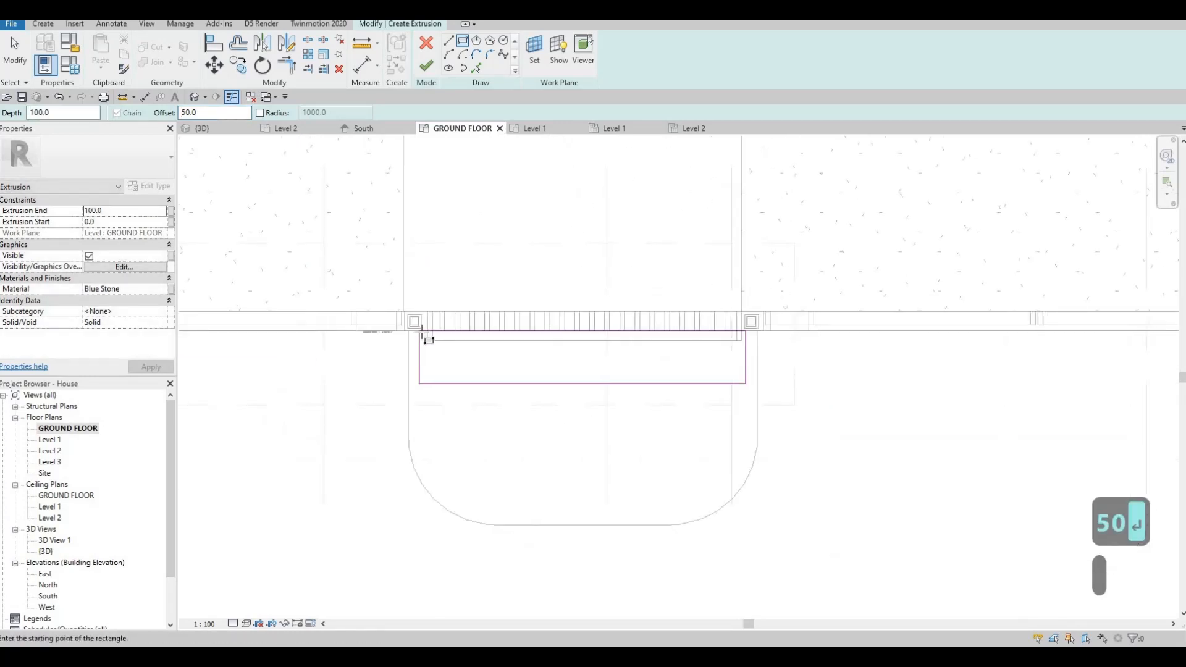
{"action": "left_click", "coordinate": [421, 333]}
{"action": "left_click", "coordinate": [744, 383]}
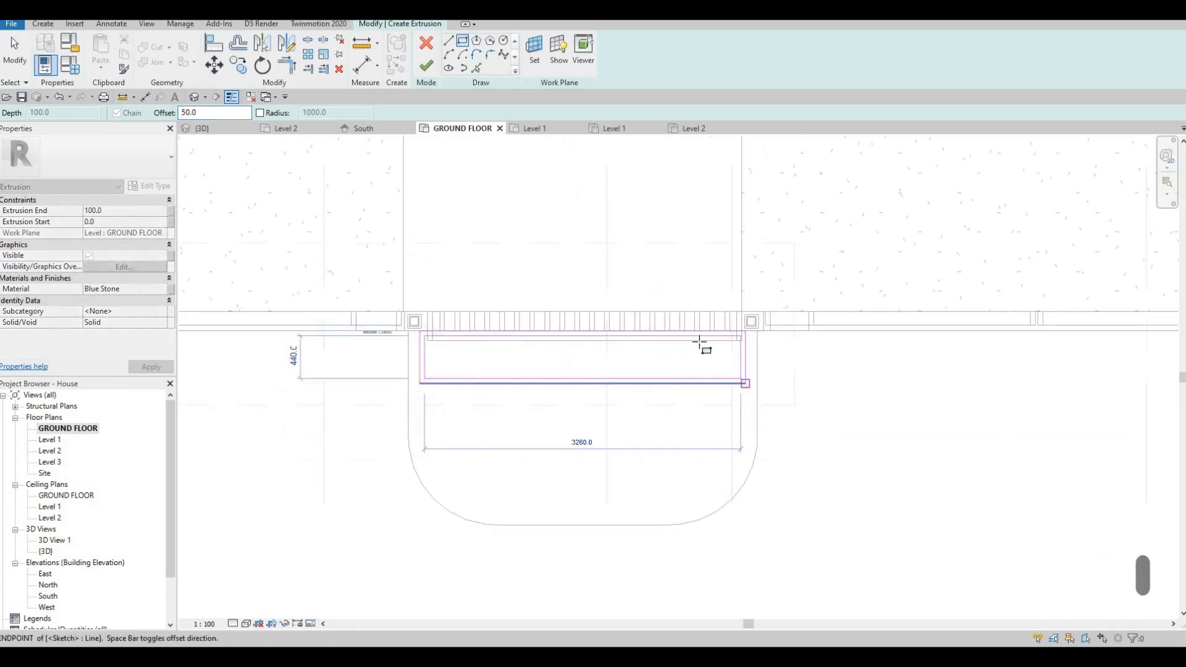
{"action": "scroll", "coordinate": [700, 342], "scroll_direction": "down", "scroll_amount": 2}
{"action": "key", "text": "Escape"}
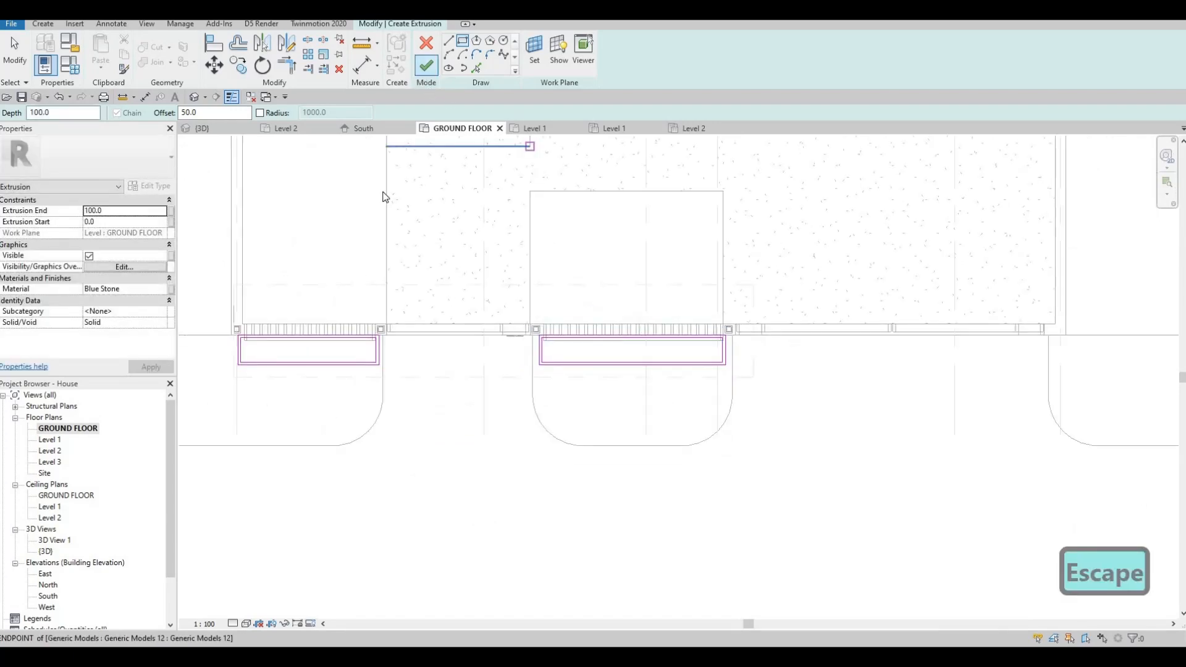
Finish the extrusion sketch and, in the default 3D view, raise the planter borders to a height of about 564 mm
{"action": "left_click", "coordinate": [427, 65]}
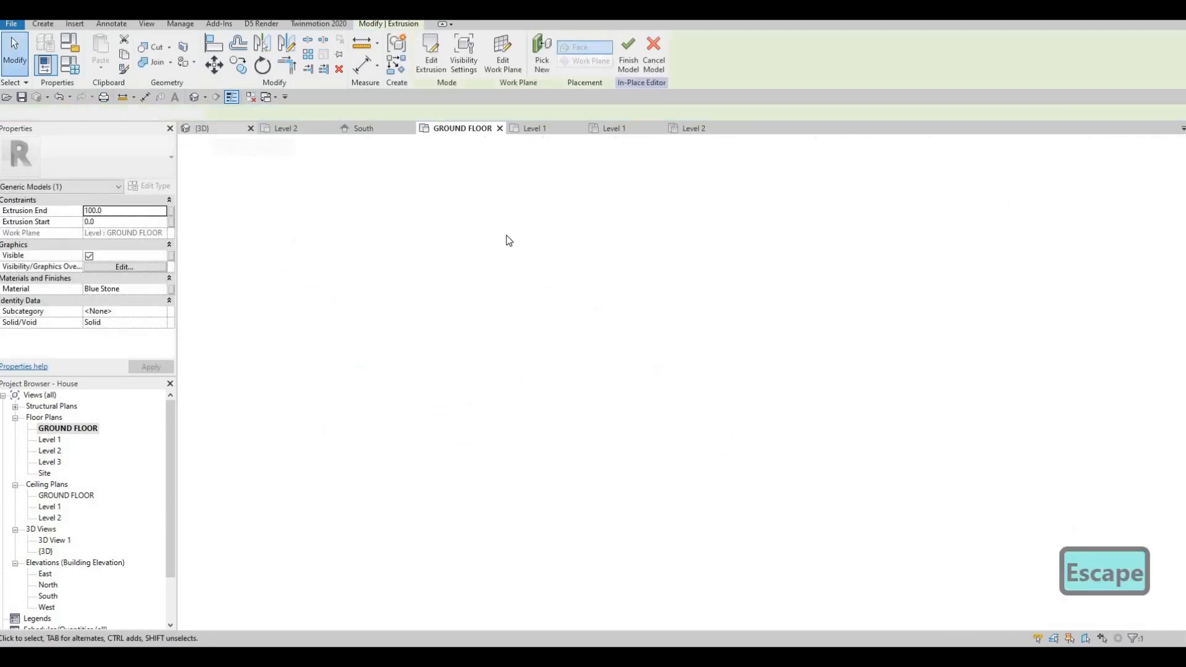
{"action": "scroll", "coordinate": [654, 324], "scroll_direction": "up", "scroll_amount": 5}
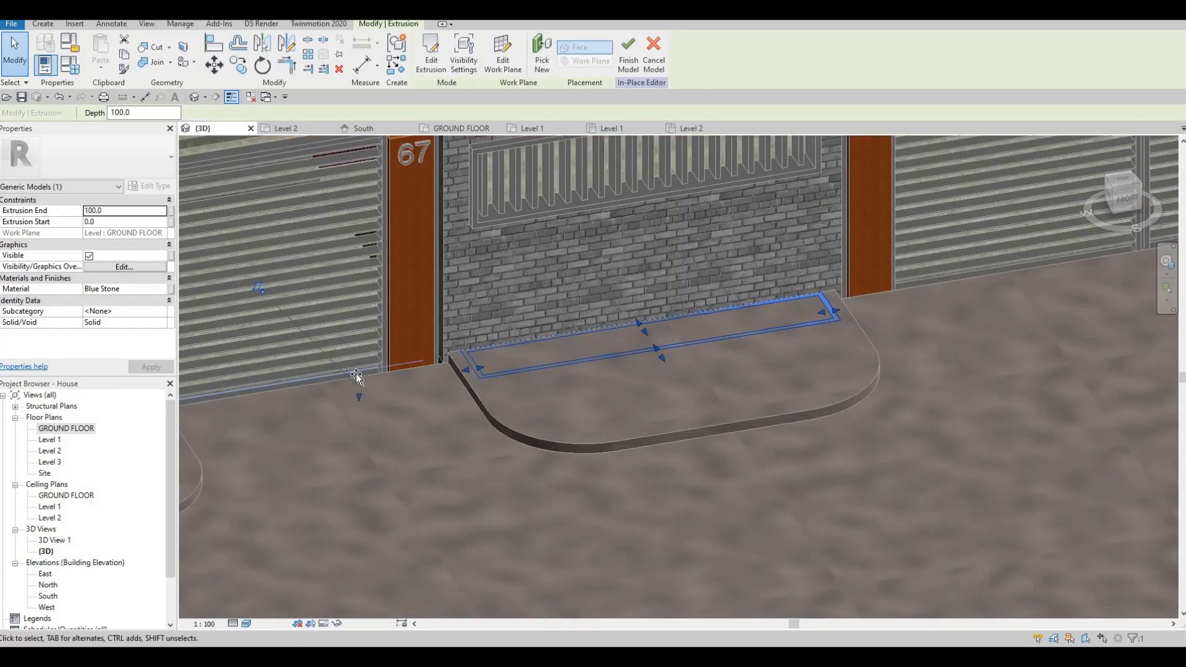
{"action": "left_click_drag", "start_coordinate": [347, 341], "coordinate": [399, 357]}
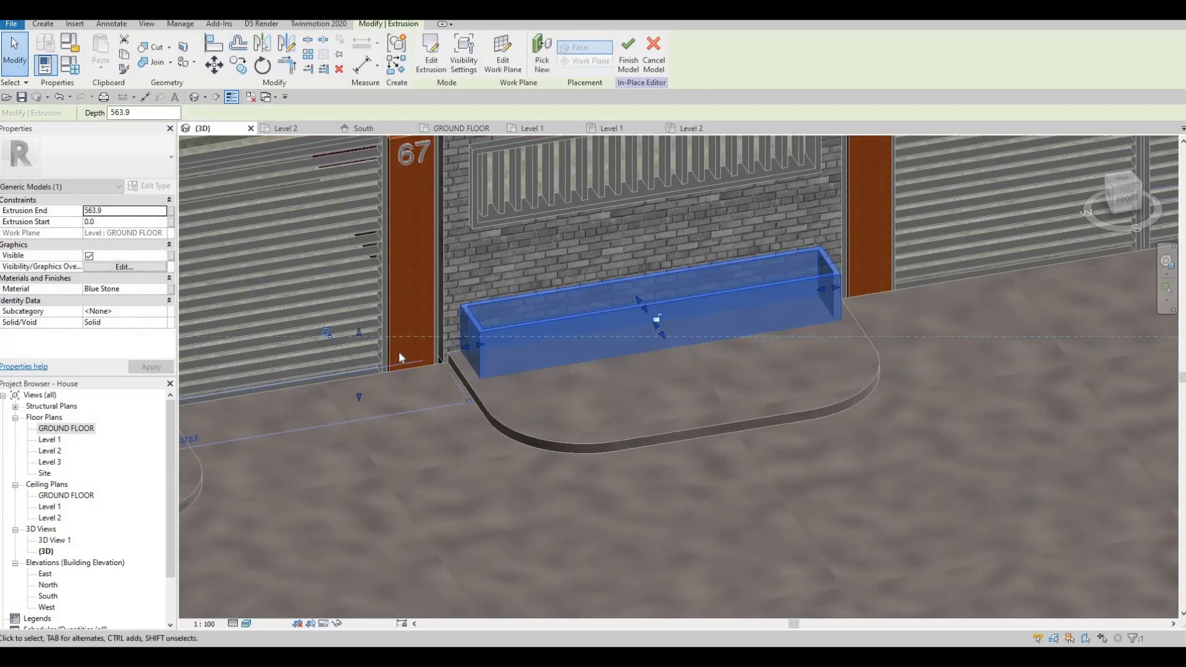
{"action": "middle_click_drag", "start_coordinate": [598, 325], "coordinate": [702, 307]}
{"action": "scroll", "coordinate": [276, 250], "scroll_direction": "down", "scroll_amount": 1}
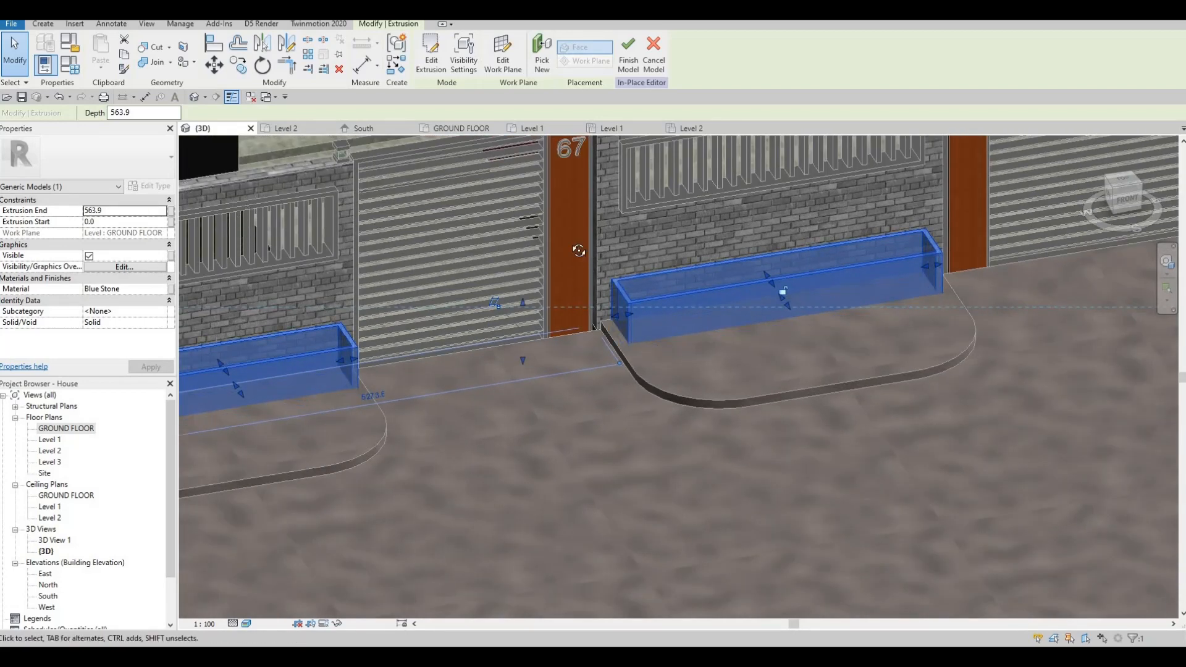
Start a new extrusion sketch in the GROUND FLOOR plan and set its material to Grass
{"action": "scroll", "coordinate": [579, 250], "scroll_direction": "down", "scroll_amount": 1}
{"action": "middle_click_drag", "start_coordinate": [564, 251], "coordinate": [67, 459], "text": "shift"}
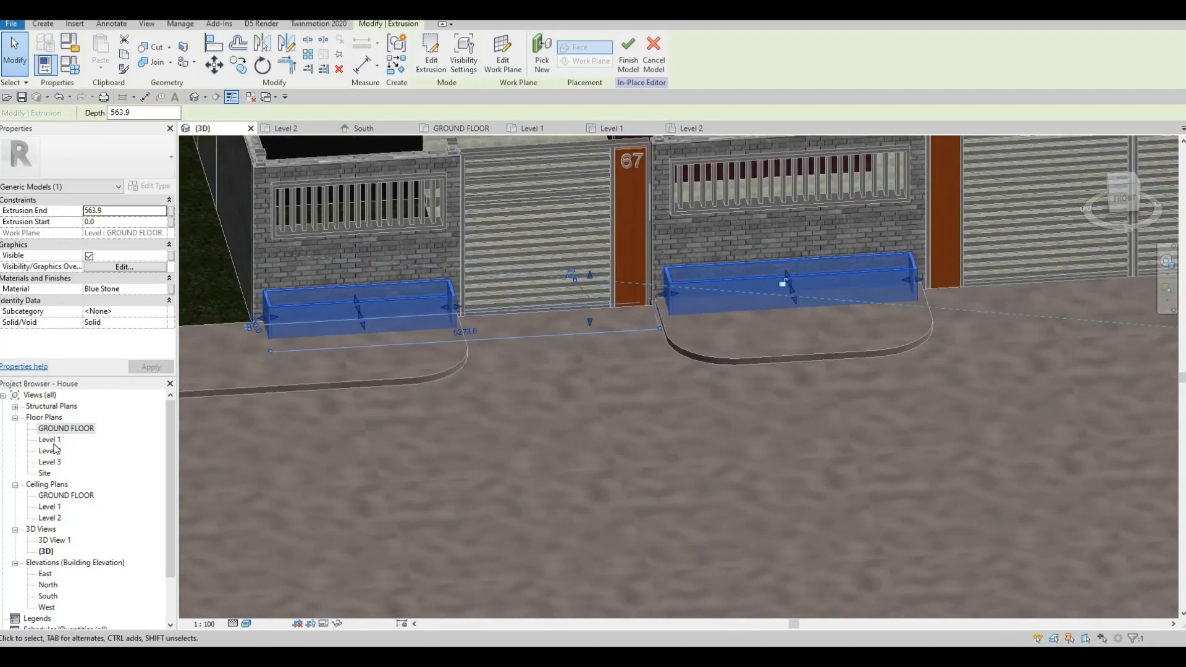
{"action": "double_click", "coordinate": [55, 432]}
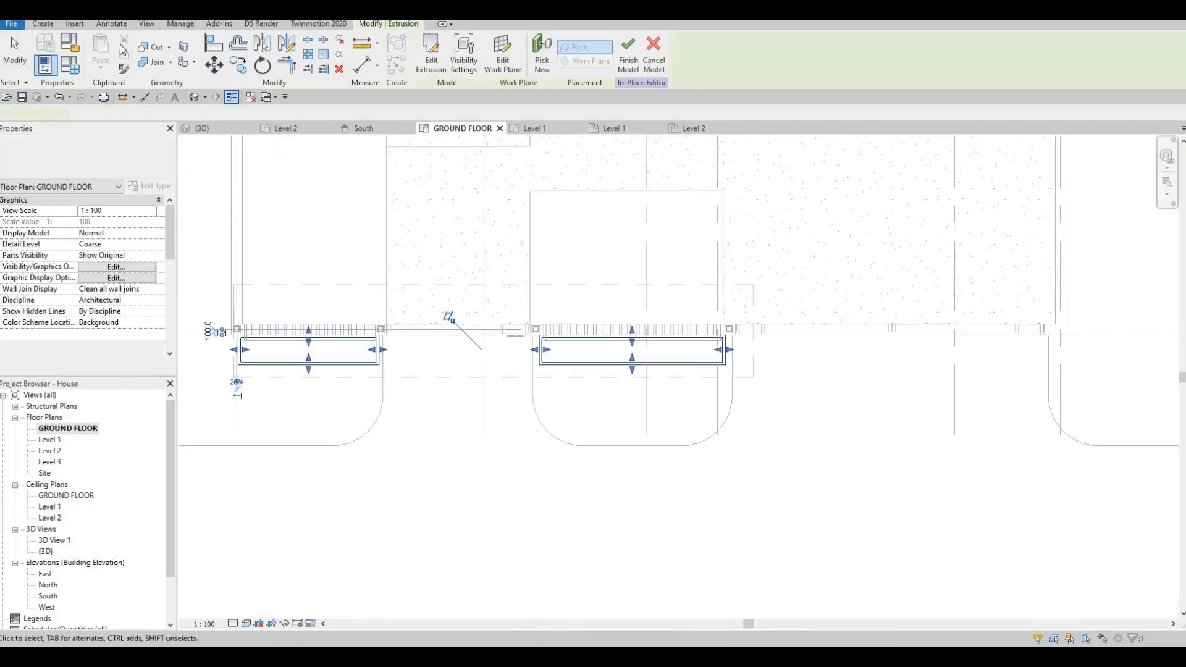
{"action": "left_click", "coordinate": [115, 57]}
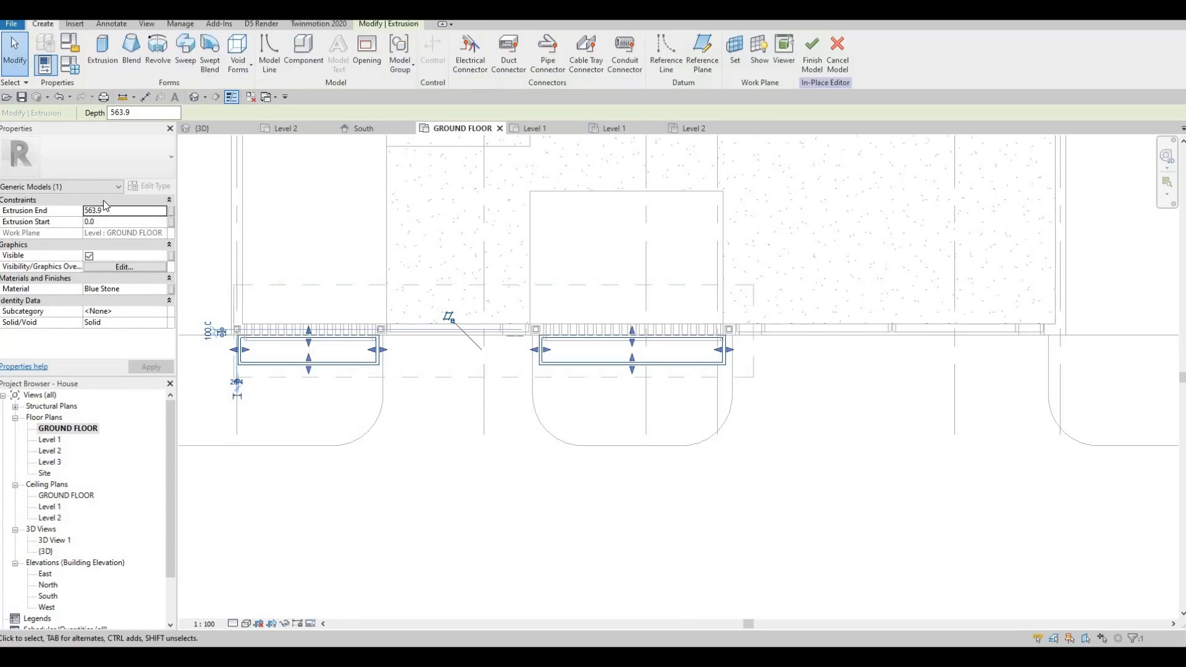
{"action": "left_click", "coordinate": [128, 286]}
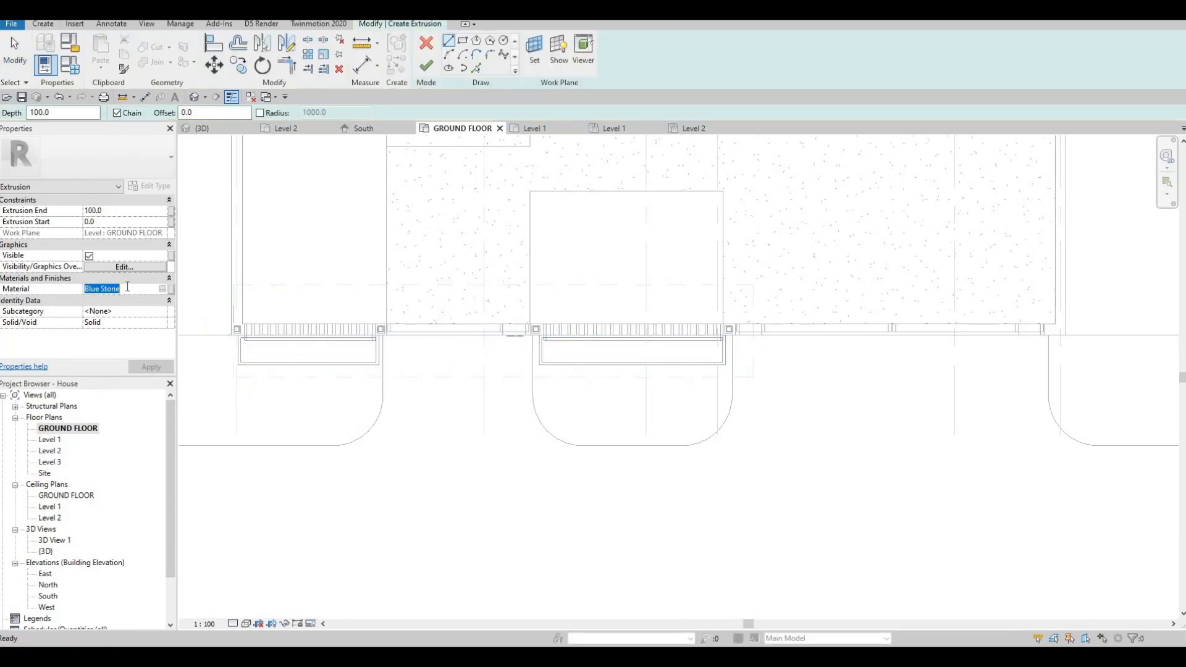
{"action": "type", "text": "grass"}
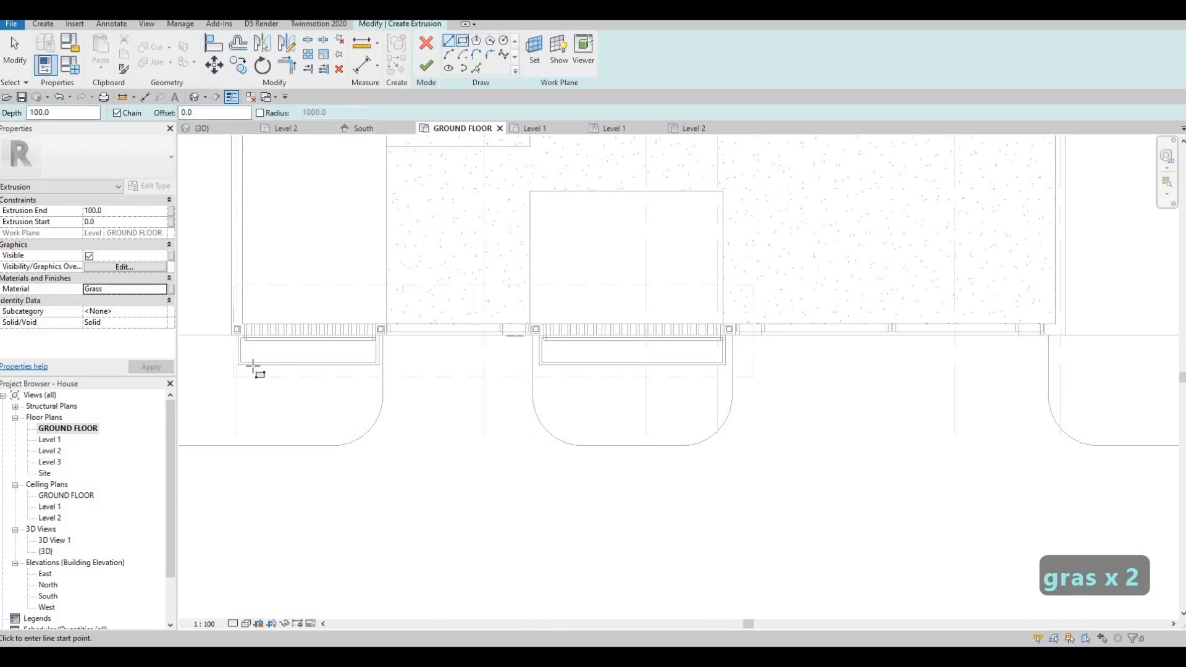
Sketch a rectangle inside the border of each street planter, the right one about 3260 by 440 mm
{"action": "scroll", "coordinate": [247, 366], "scroll_direction": "up", "scroll_amount": 4}
{"action": "left_click", "coordinate": [240, 363]}
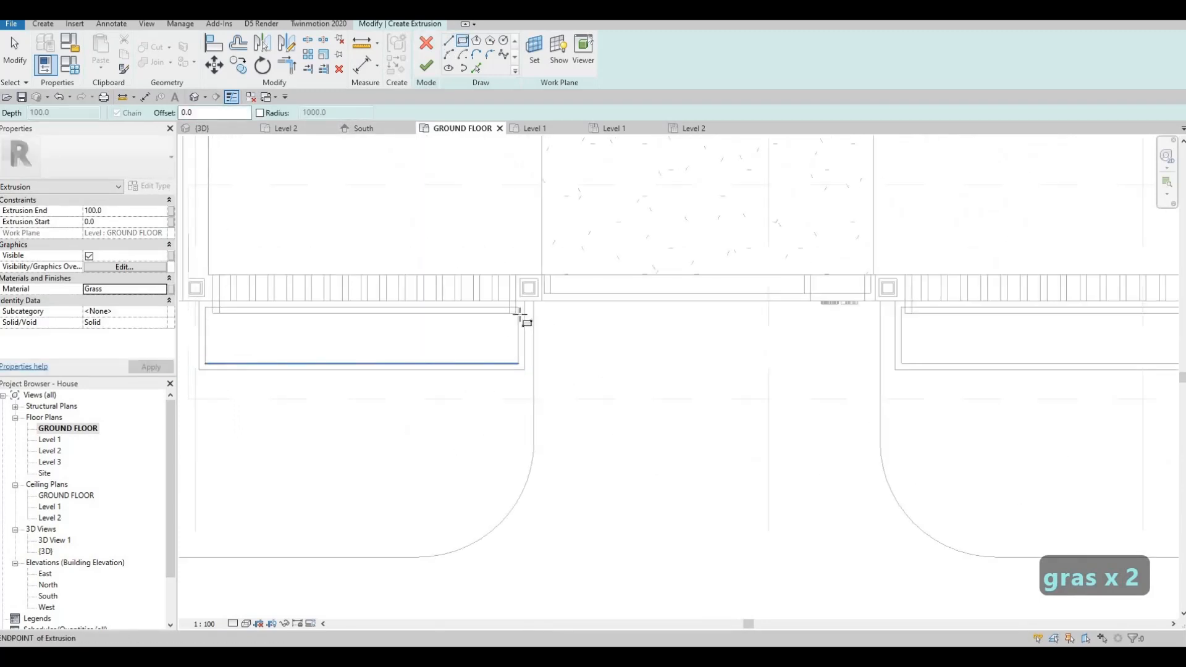
{"action": "left_click", "coordinate": [519, 308]}
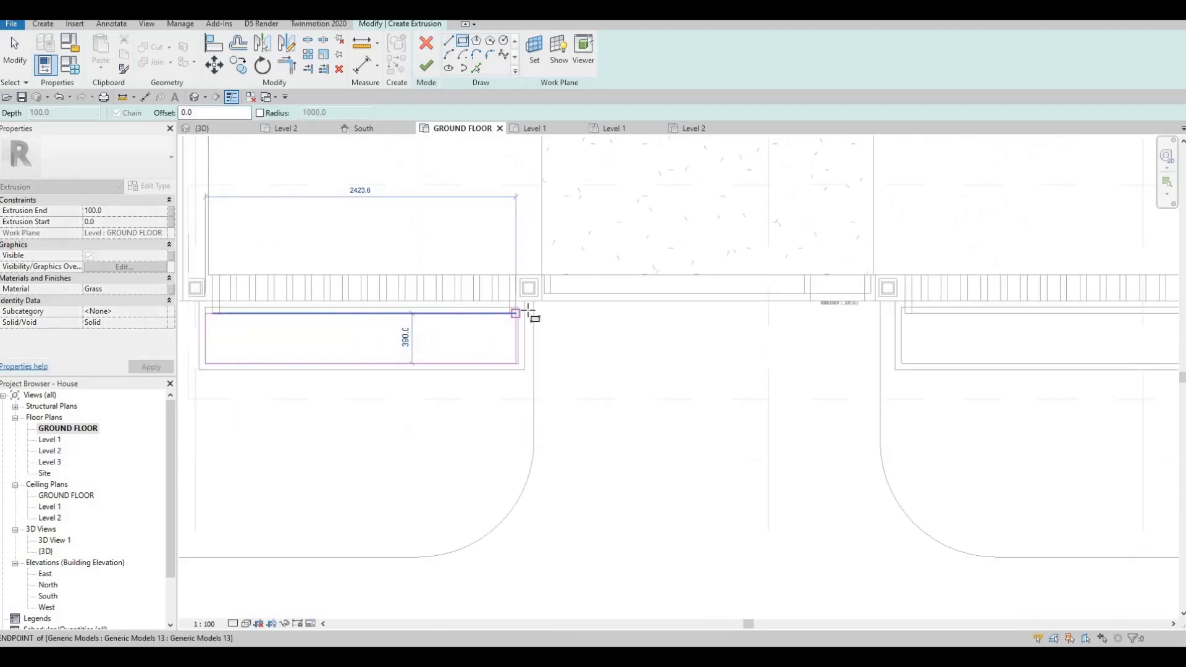
{"action": "middle_click_drag", "start_coordinate": [899, 356], "coordinate": [640, 334]}
{"action": "key", "text": "Escape"}
{"action": "left_click", "coordinate": [644, 340]}
{"action": "middle_click_drag", "start_coordinate": [1040, 296], "coordinate": [736, 291]}
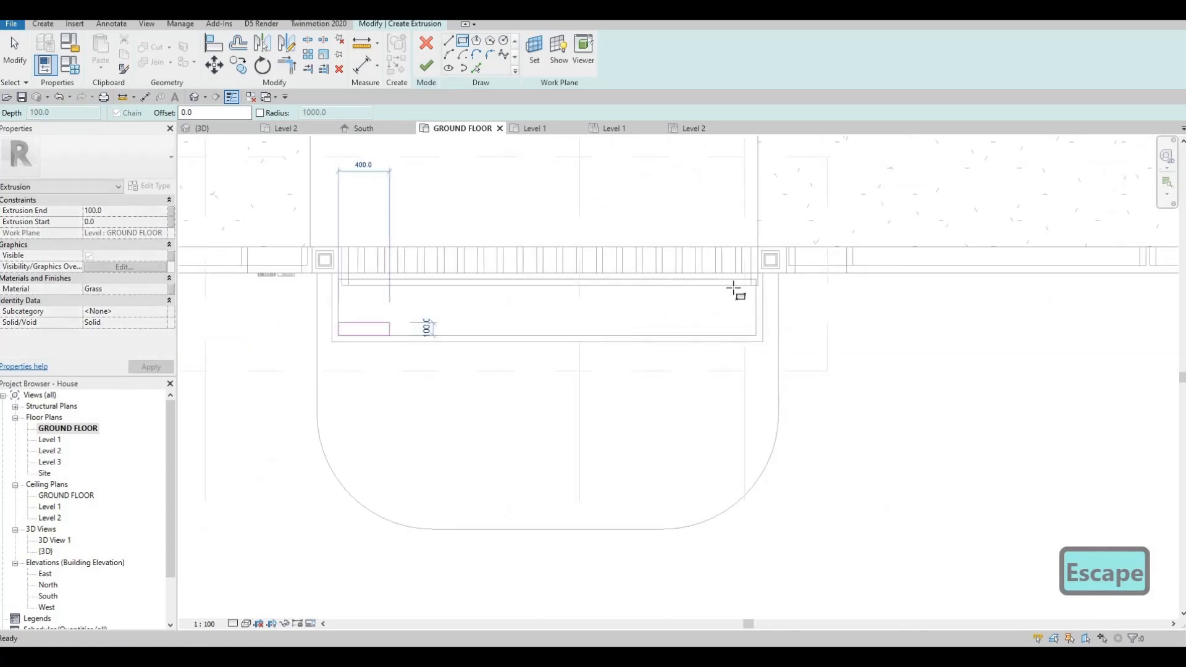
{"action": "left_click", "coordinate": [754, 280]}
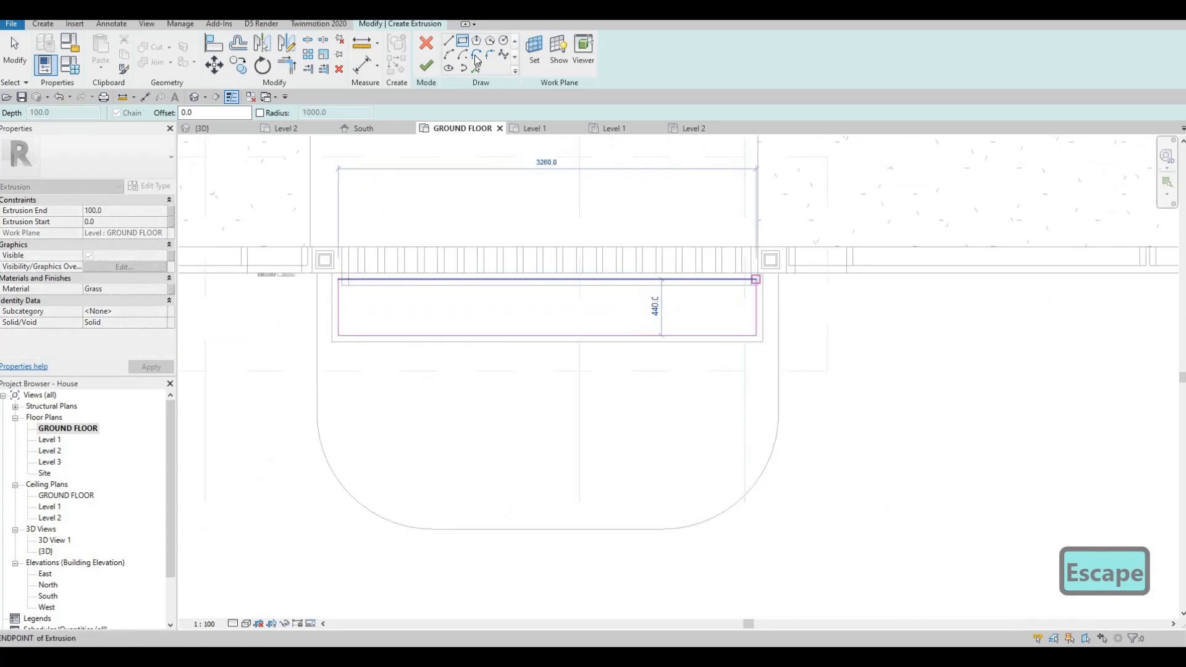
Finish the grass sketch and, in the default 3D view, raise the extrusion to a height of about 564 mm
{"action": "key", "text": "Escape"}
{"action": "left_click", "coordinate": [426, 65]}
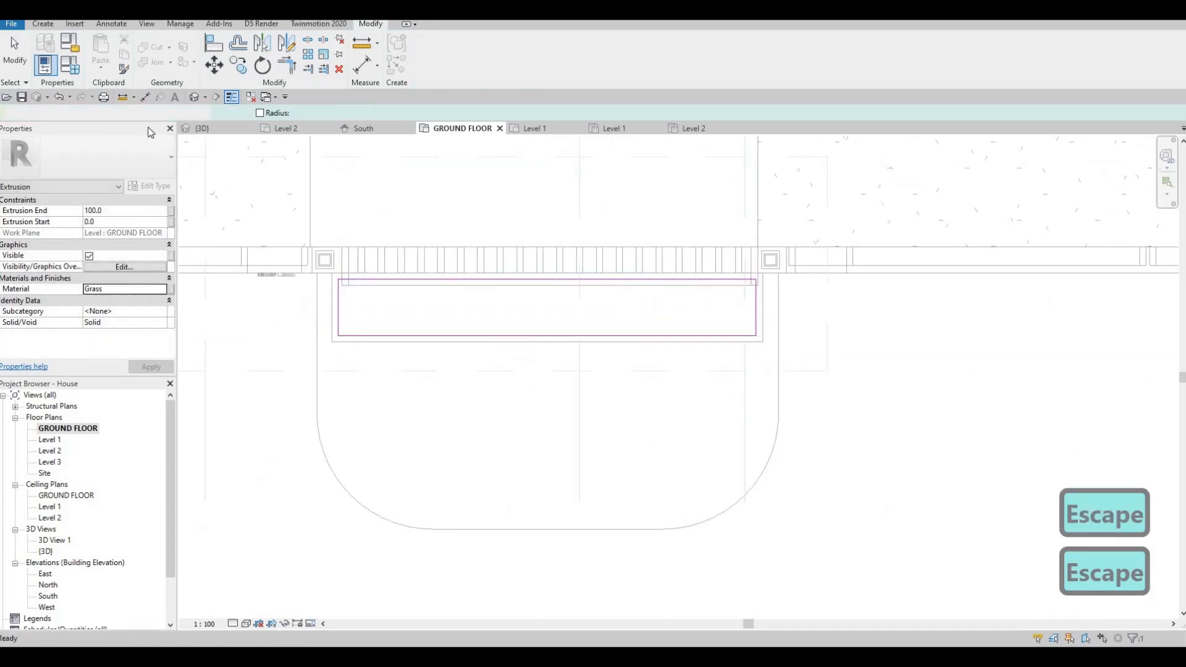
{"action": "left_click", "coordinate": [227, 128]}
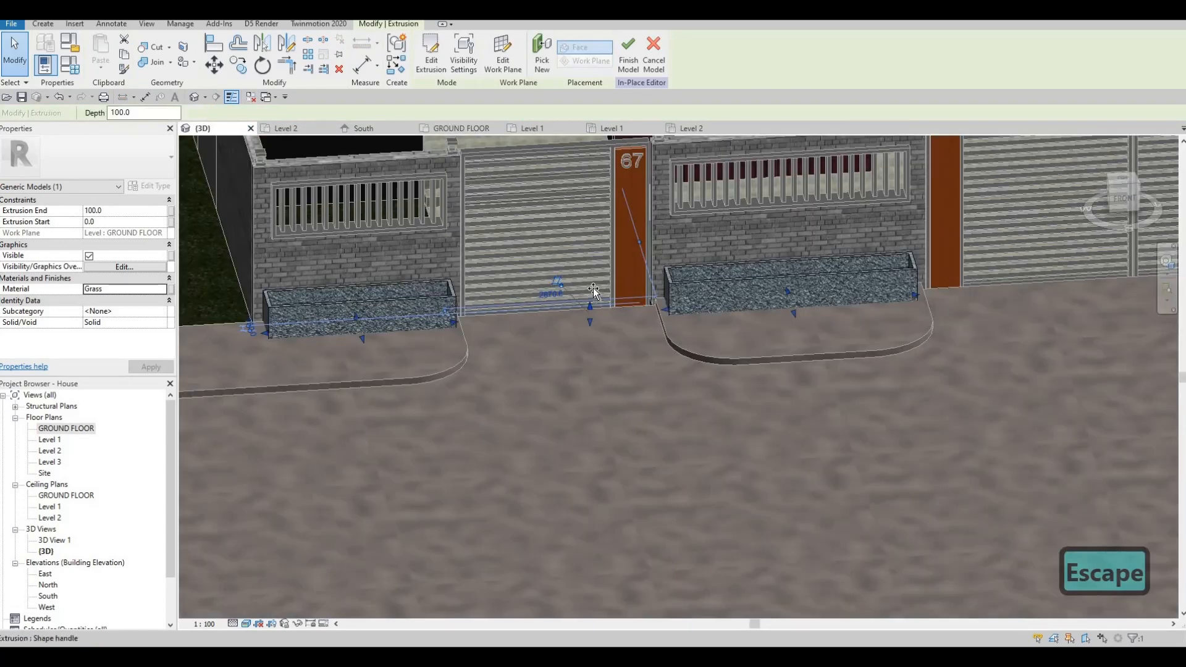
{"action": "left_click_drag", "start_coordinate": [592, 296], "coordinate": [585, 276]}
{"action": "scroll", "coordinate": [584, 275], "scroll_direction": "up", "scroll_amount": 2}
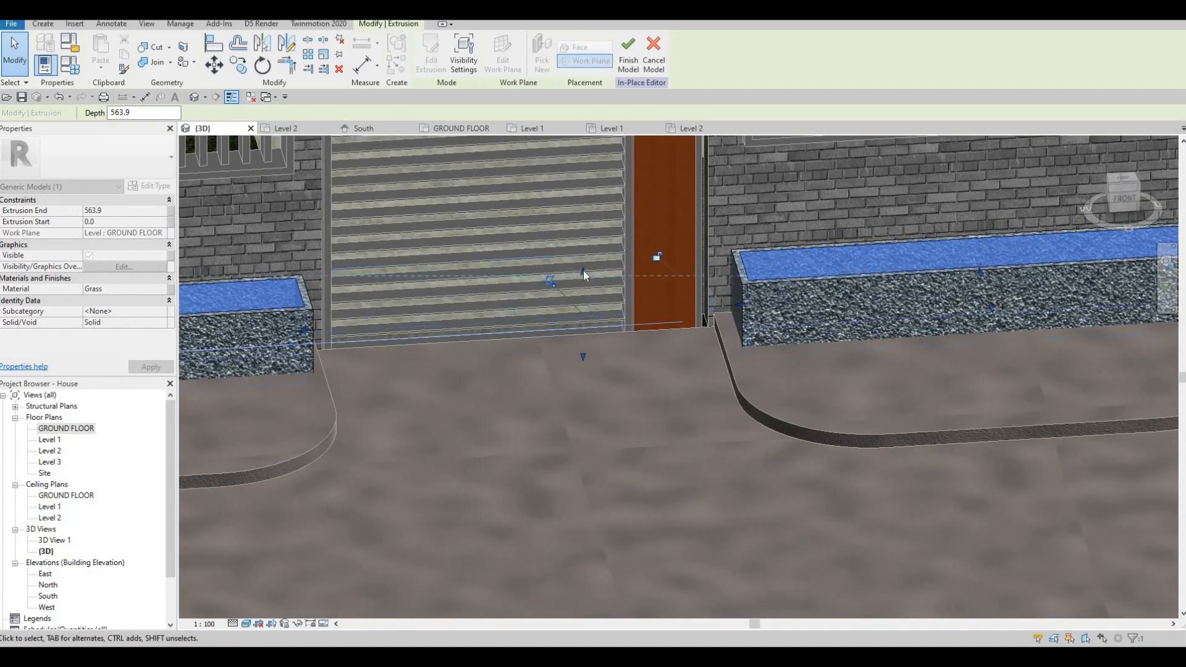
Lower the top of the grass extrusion slightly below the planter rims, to a height of about 551 mm
{"action": "scroll", "coordinate": [584, 272], "scroll_direction": "up", "scroll_amount": 2}
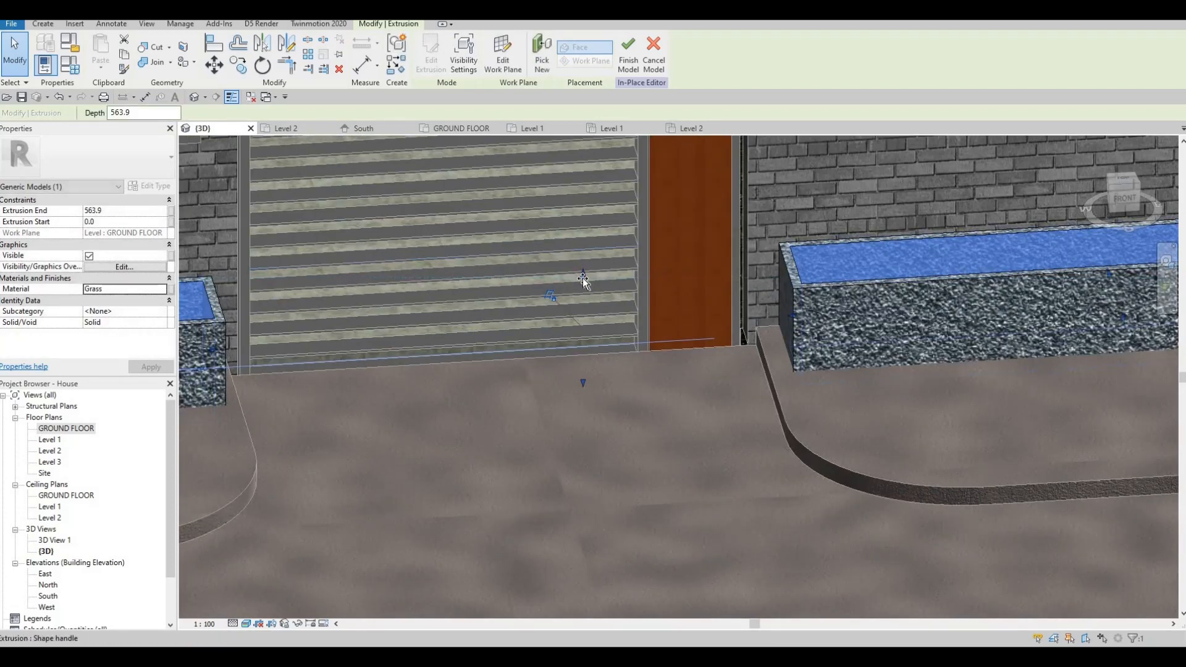
{"action": "mouse_move", "coordinate": [583, 274]}
{"action": "left_mouse_down"}
{"action": "mouse_move", "coordinate": [586, 287]}
{"action": "mouse_move", "coordinate": [585, 277]}
{"action": "left_mouse_up"}
{"action": "middle_click_drag", "start_coordinate": [487, 281], "coordinate": [328, 282]}
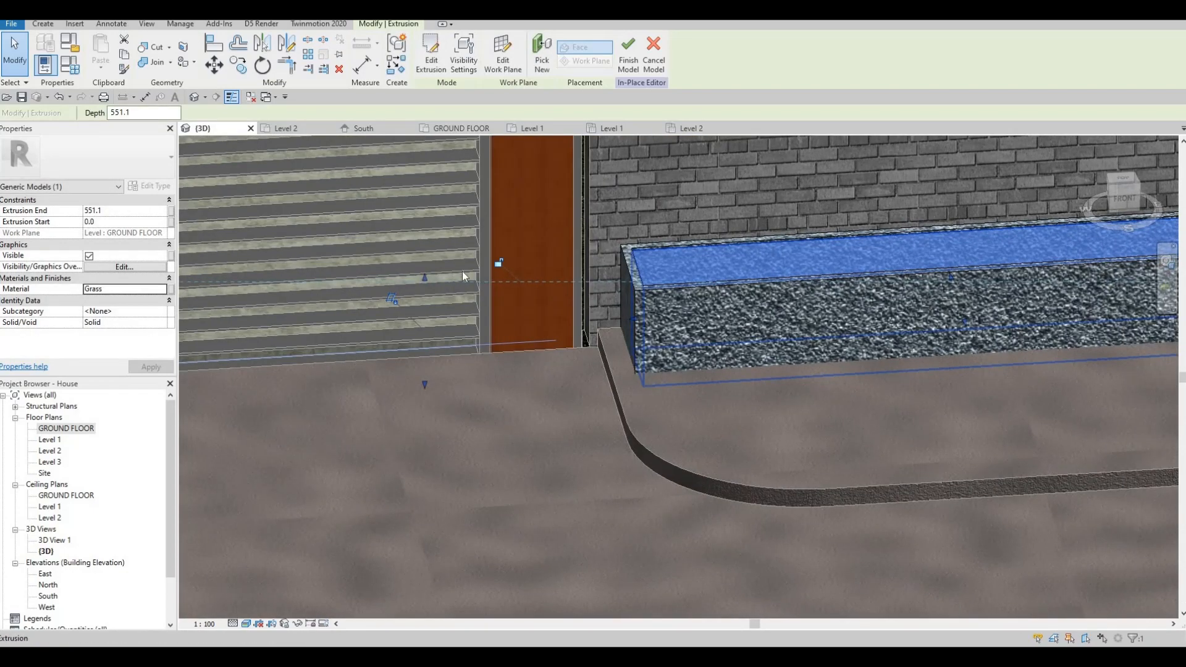
{"action": "scroll", "coordinate": [461, 273], "scroll_direction": "up", "scroll_amount": 1}
{"action": "left_click_drag", "start_coordinate": [410, 276], "coordinate": [411, 288]}
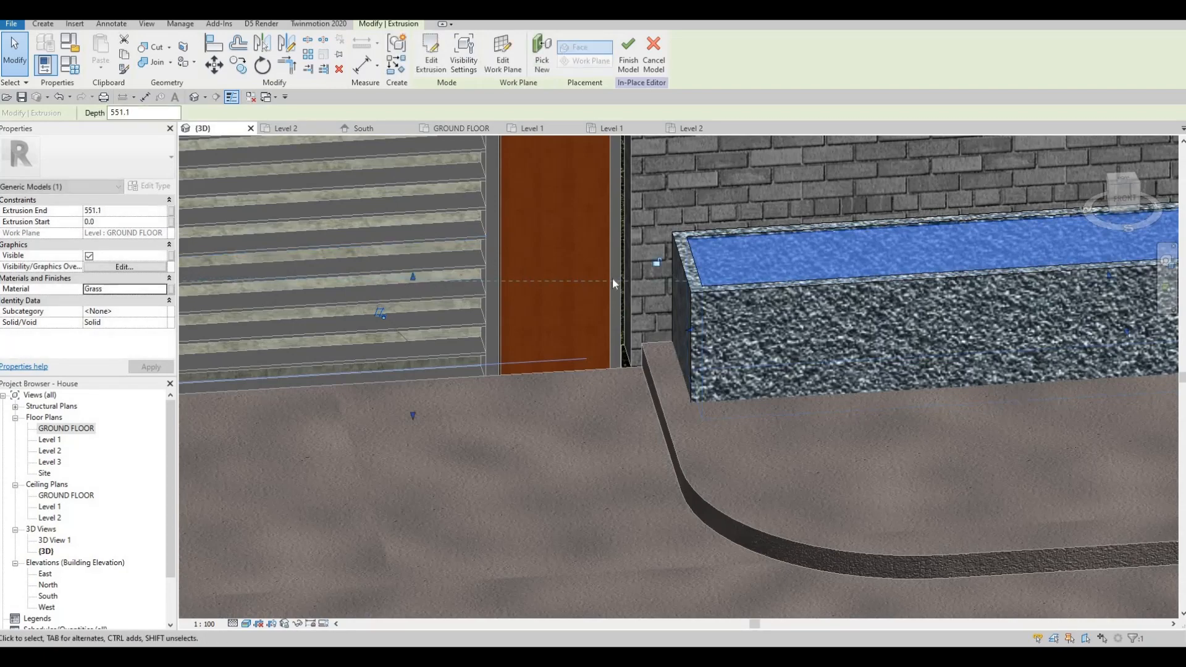
Deselect the grass extrusion and finish the in-place planter model
{"action": "scroll", "coordinate": [687, 291], "scroll_direction": "down", "scroll_amount": 5}
{"action": "key", "text": "Escape"}
{"action": "middle_click_drag", "start_coordinate": [761, 243], "coordinate": [430, 90], "text": "shift"}
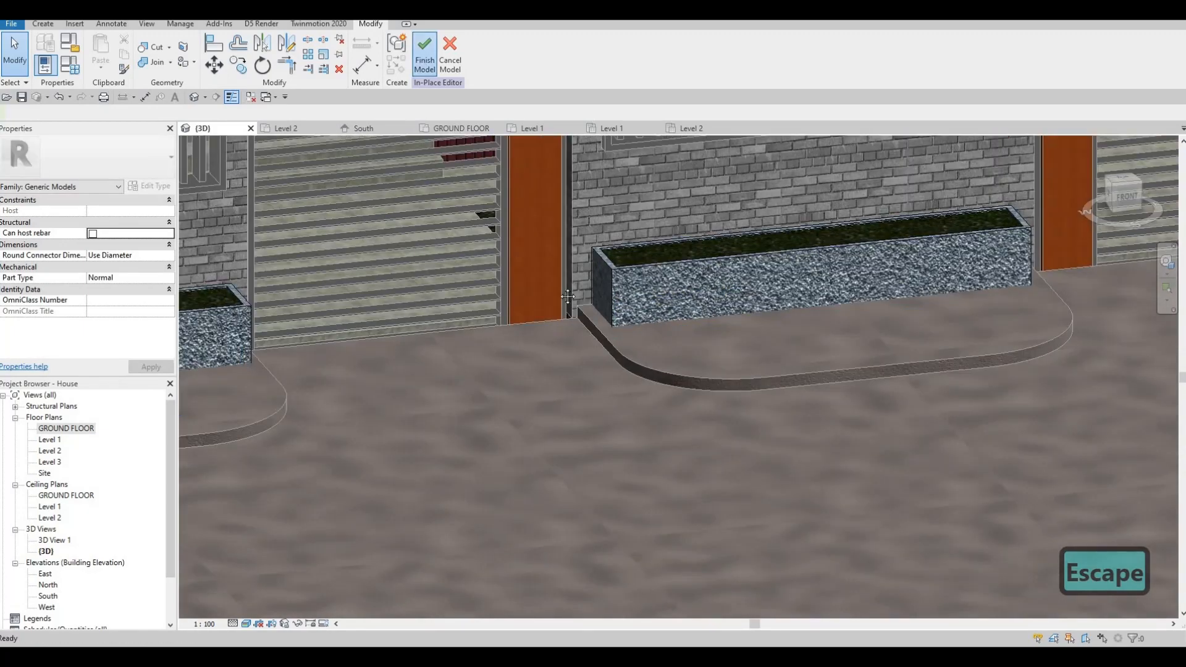
{"action": "left_click", "coordinate": [424, 55]}
Examine the finished street planters together with the boundary wall and the front facade in 3D
{"action": "middle_click_drag", "start_coordinate": [739, 319], "coordinate": [716, 399]}
{"action": "scroll", "coordinate": [729, 309], "scroll_direction": "down", "scroll_amount": 4}
{"action": "key", "text": "Escape"}
{"action": "scroll", "coordinate": [831, 315], "scroll_direction": "down", "scroll_amount": 2}
{"action": "middle_click_drag", "start_coordinate": [820, 321], "coordinate": [745, 383], "text": "shift"}
{"action": "scroll", "coordinate": [722, 374], "scroll_direction": "down", "scroll_amount": 2}
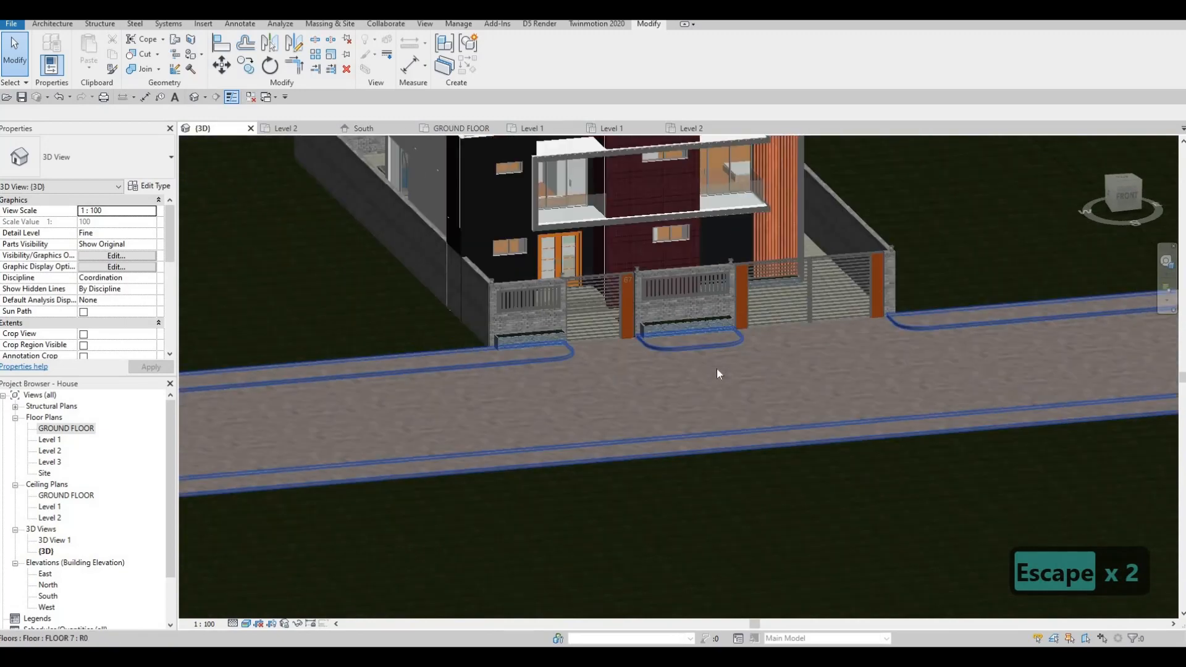
{"action": "middle_click_drag", "start_coordinate": [630, 260], "coordinate": [643, 303]}
{"action": "scroll", "coordinate": [617, 284], "scroll_direction": "up", "scroll_amount": 2}
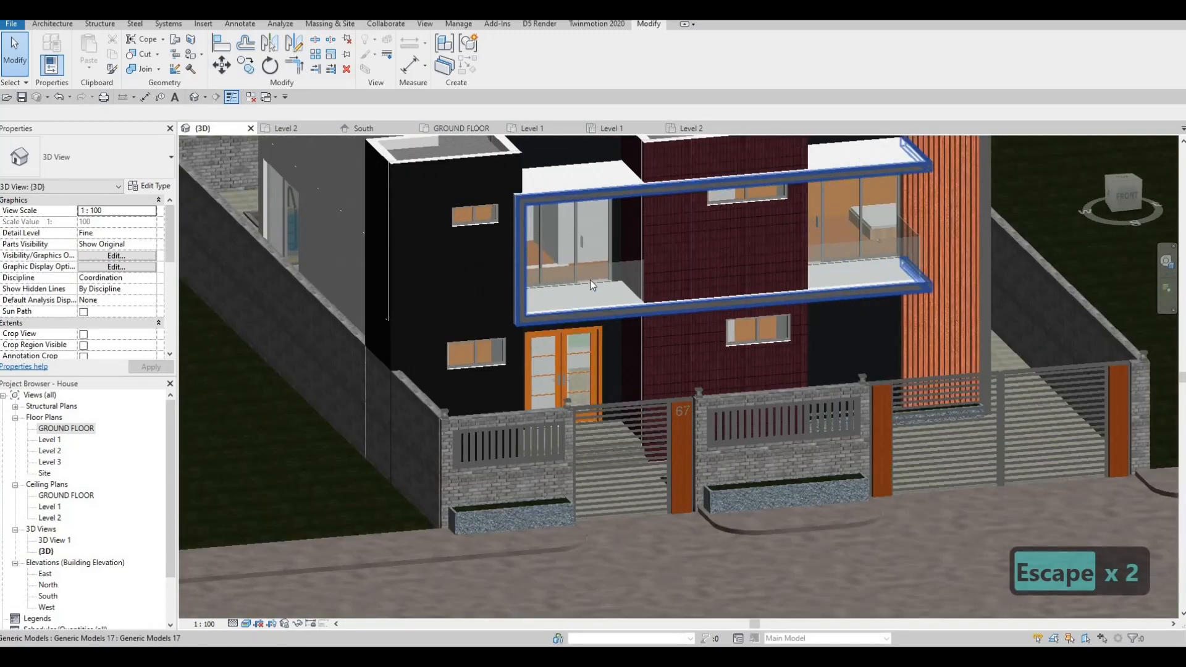
{"action": "middle_click_drag", "start_coordinate": [593, 262], "coordinate": [562, 260]}
Inspect the whole house in 3D from the rear terrace, the side and the street corner
{"action": "scroll", "coordinate": [590, 281], "scroll_direction": "down", "scroll_amount": 4}
{"action": "scroll", "coordinate": [593, 241], "scroll_direction": "up", "scroll_amount": 6}
{"action": "scroll", "coordinate": [593, 238], "scroll_direction": "down", "scroll_amount": 3}
{"action": "scroll", "coordinate": [584, 214], "scroll_direction": "down", "scroll_amount": 1}
{"action": "scroll", "coordinate": [584, 210], "scroll_direction": "up", "scroll_amount": 1}
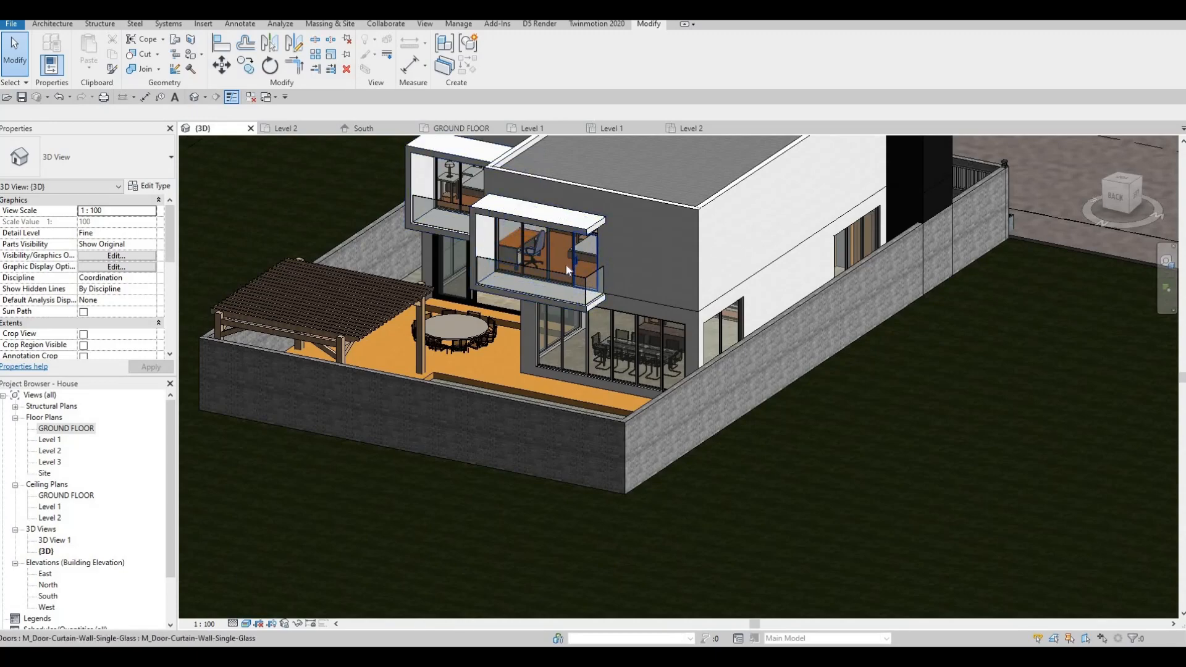
{"action": "middle_click_drag", "start_coordinate": [493, 253], "coordinate": [598, 268], "text": "shift"}
{"action": "middle_click_drag", "start_coordinate": [609, 321], "coordinate": [678, 437], "text": "shift"}
{"action": "middle_click_drag", "start_coordinate": [625, 187], "coordinate": [585, 362]}
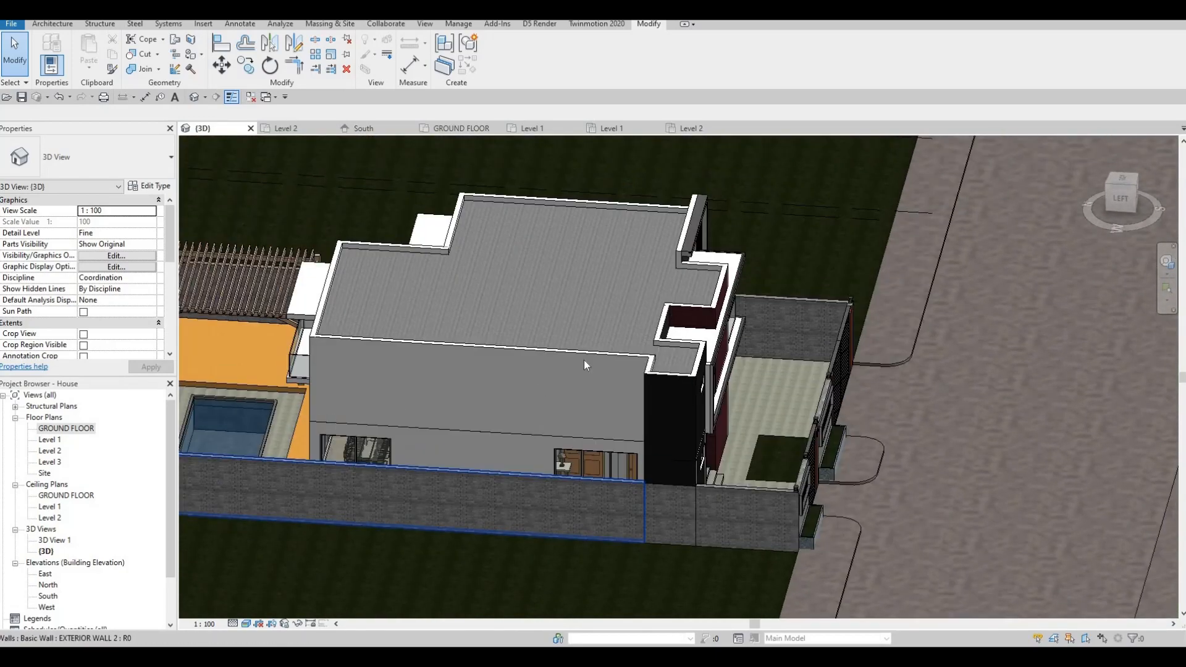
{"action": "middle_click_drag", "start_coordinate": [674, 399], "coordinate": [464, 426], "text": "shift"}
{"action": "middle_click_drag", "start_coordinate": [630, 404], "coordinate": [398, 443]}
{"action": "middle_click_drag", "start_coordinate": [485, 390], "coordinate": [546, 381], "text": "shift"}
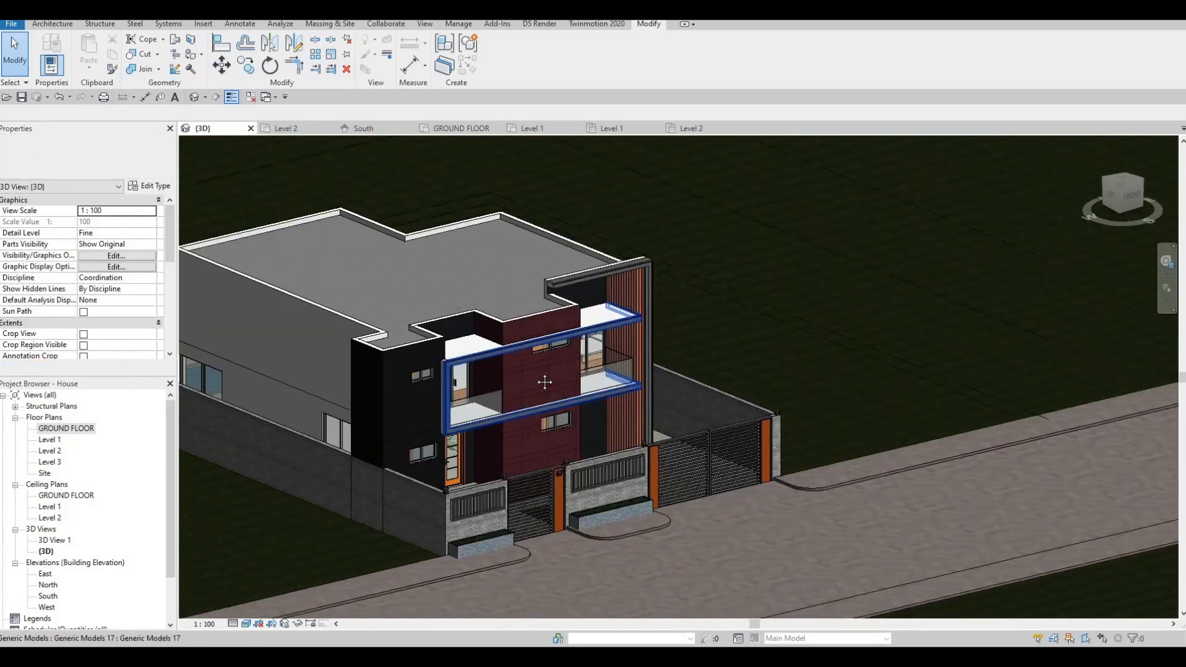
{"action": "scroll", "coordinate": [546, 381], "scroll_direction": "up", "scroll_amount": 2}
{"action": "middle_click_drag", "start_coordinate": [525, 421], "coordinate": [567, 386]}
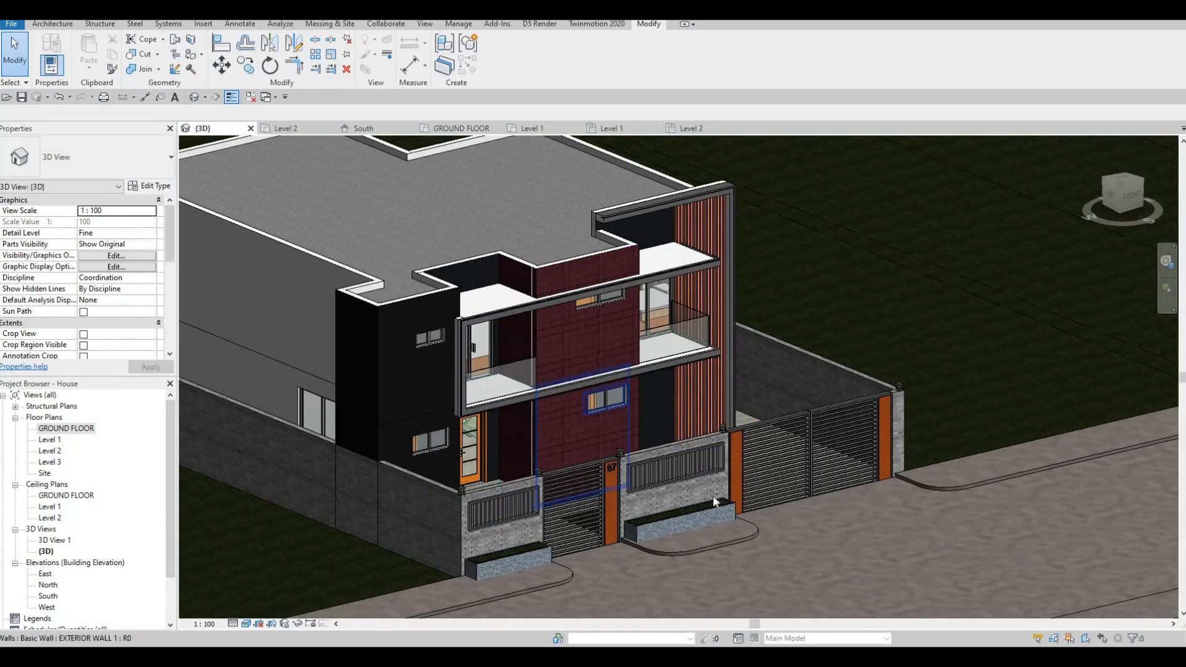
{"action": "scroll", "coordinate": [714, 501], "scroll_direction": "down", "scroll_amount": 2}
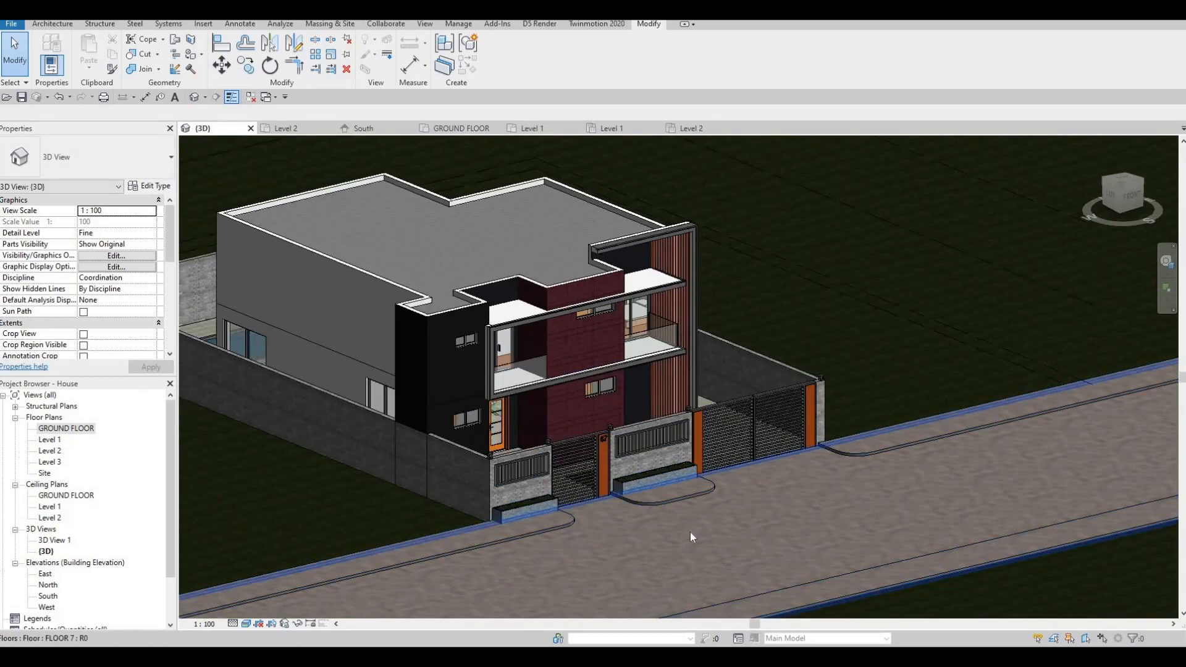